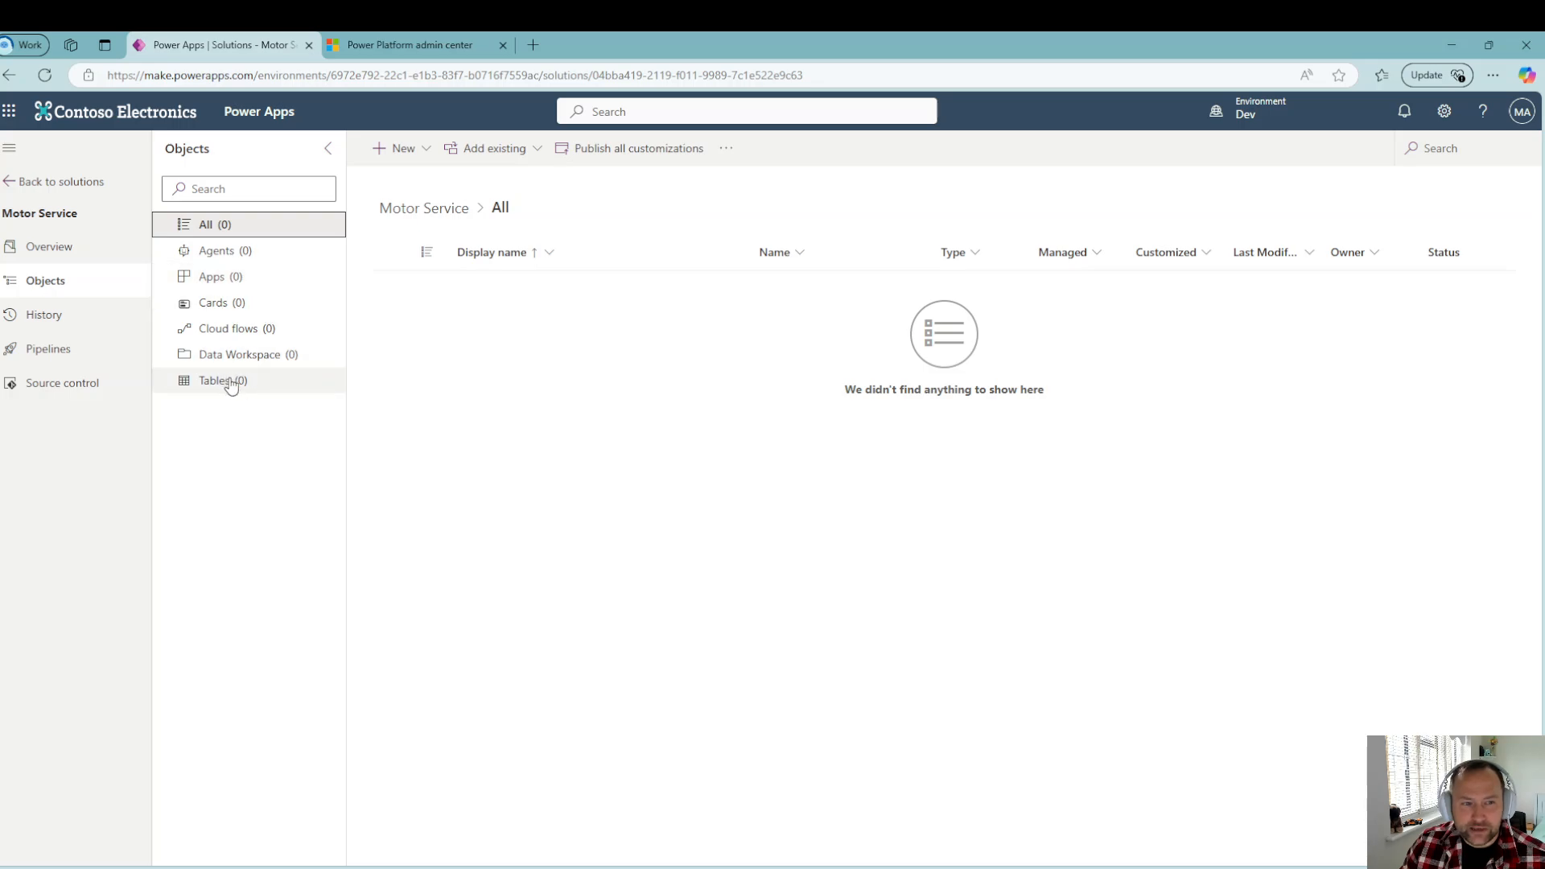
Step: Start a new table with advanced properties in the Motor Service solution, using display name Customer, and expand its advanced options
left_click(412, 157)
mouse_move(433, 395)
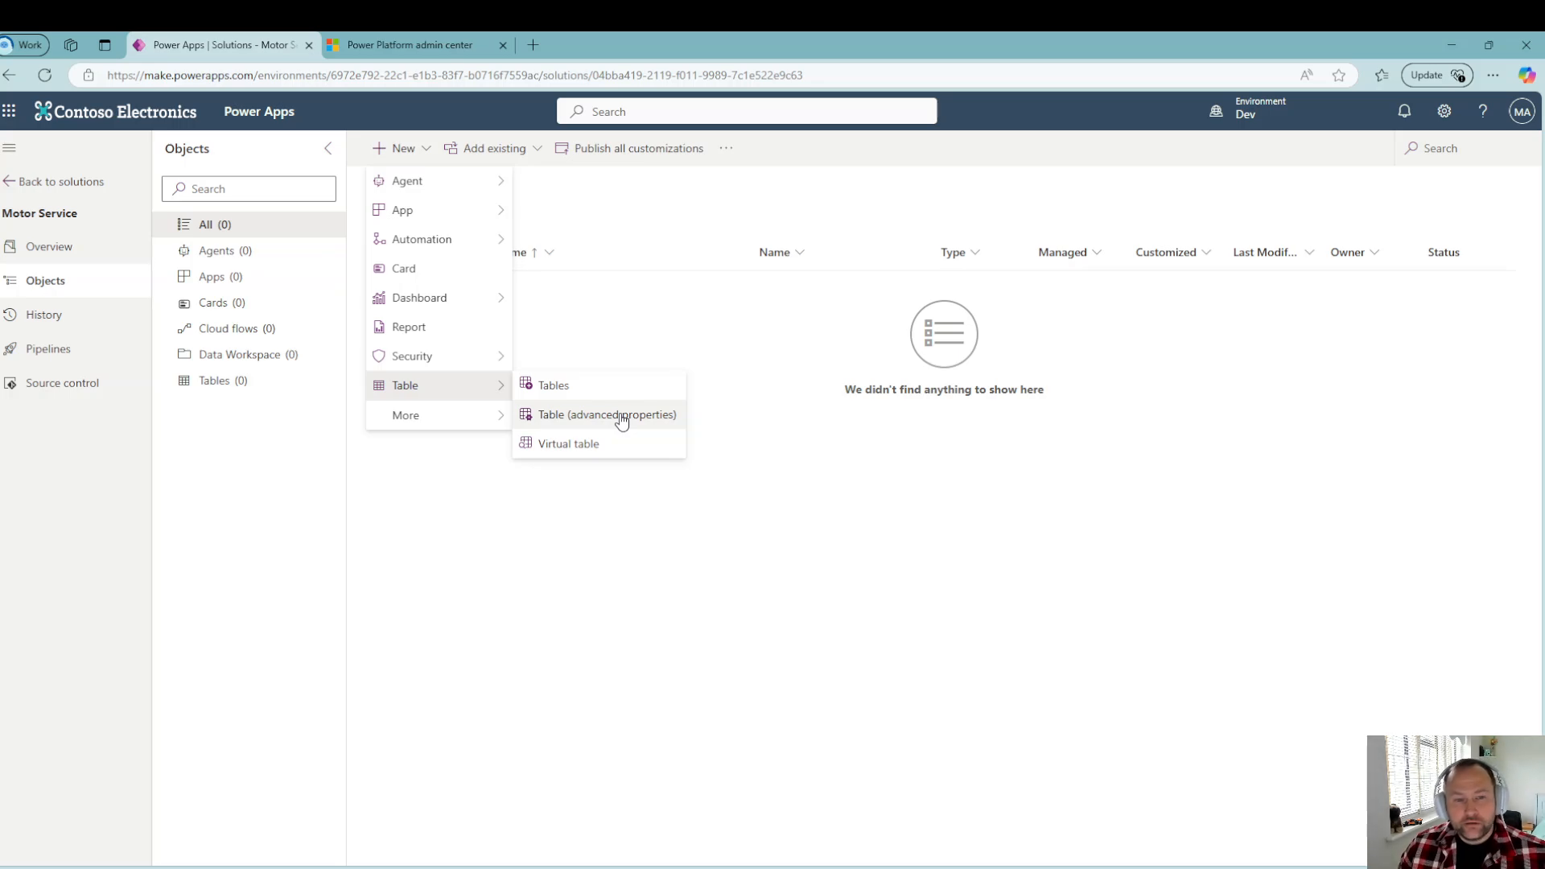
left_click(608, 416)
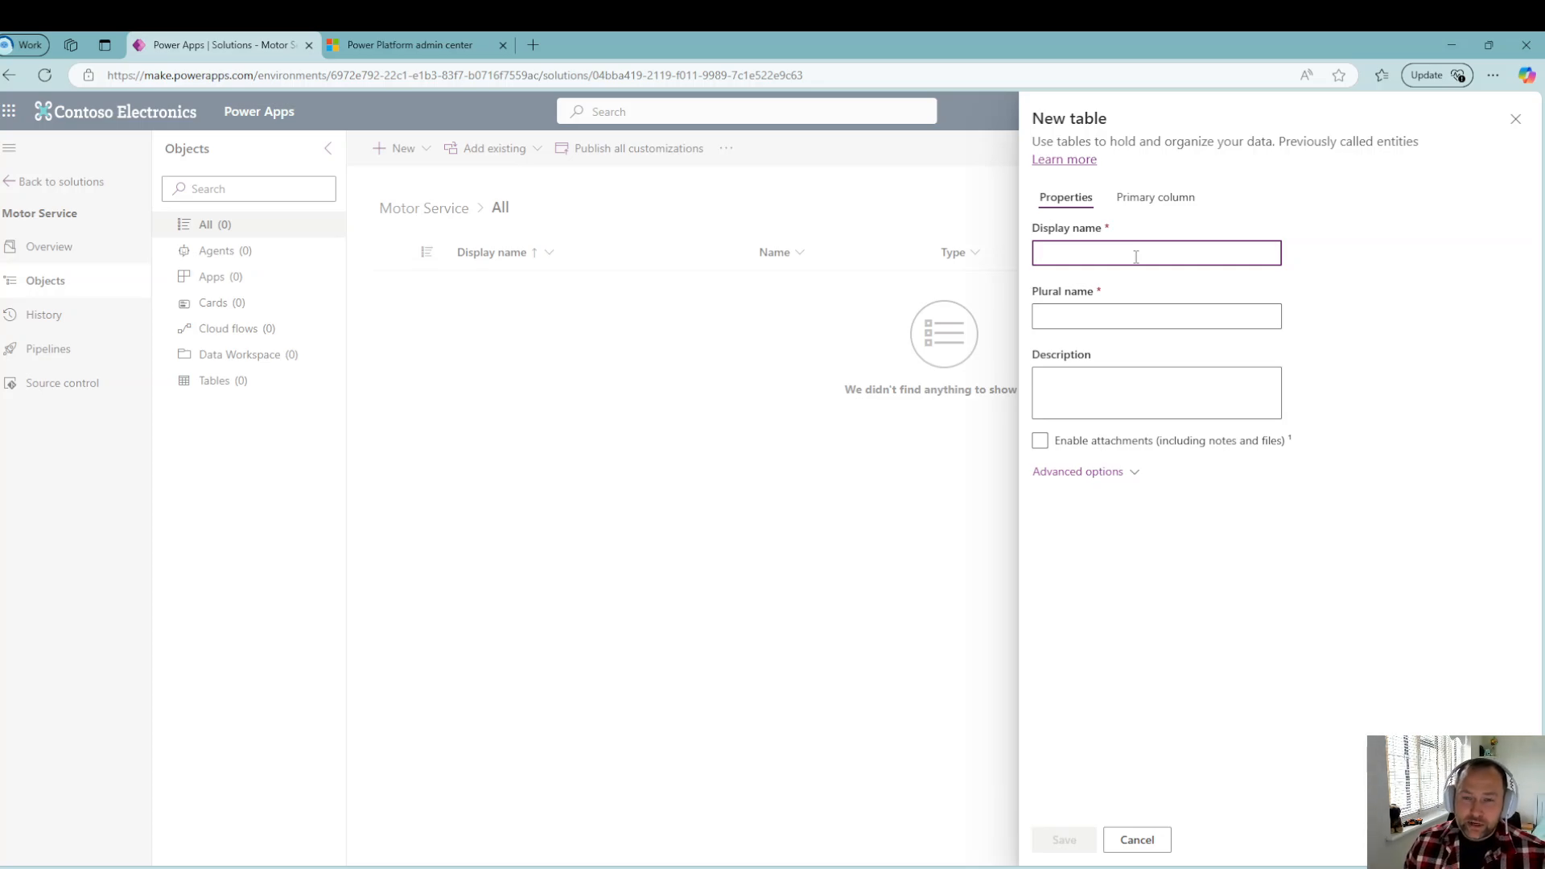
type("Cume")
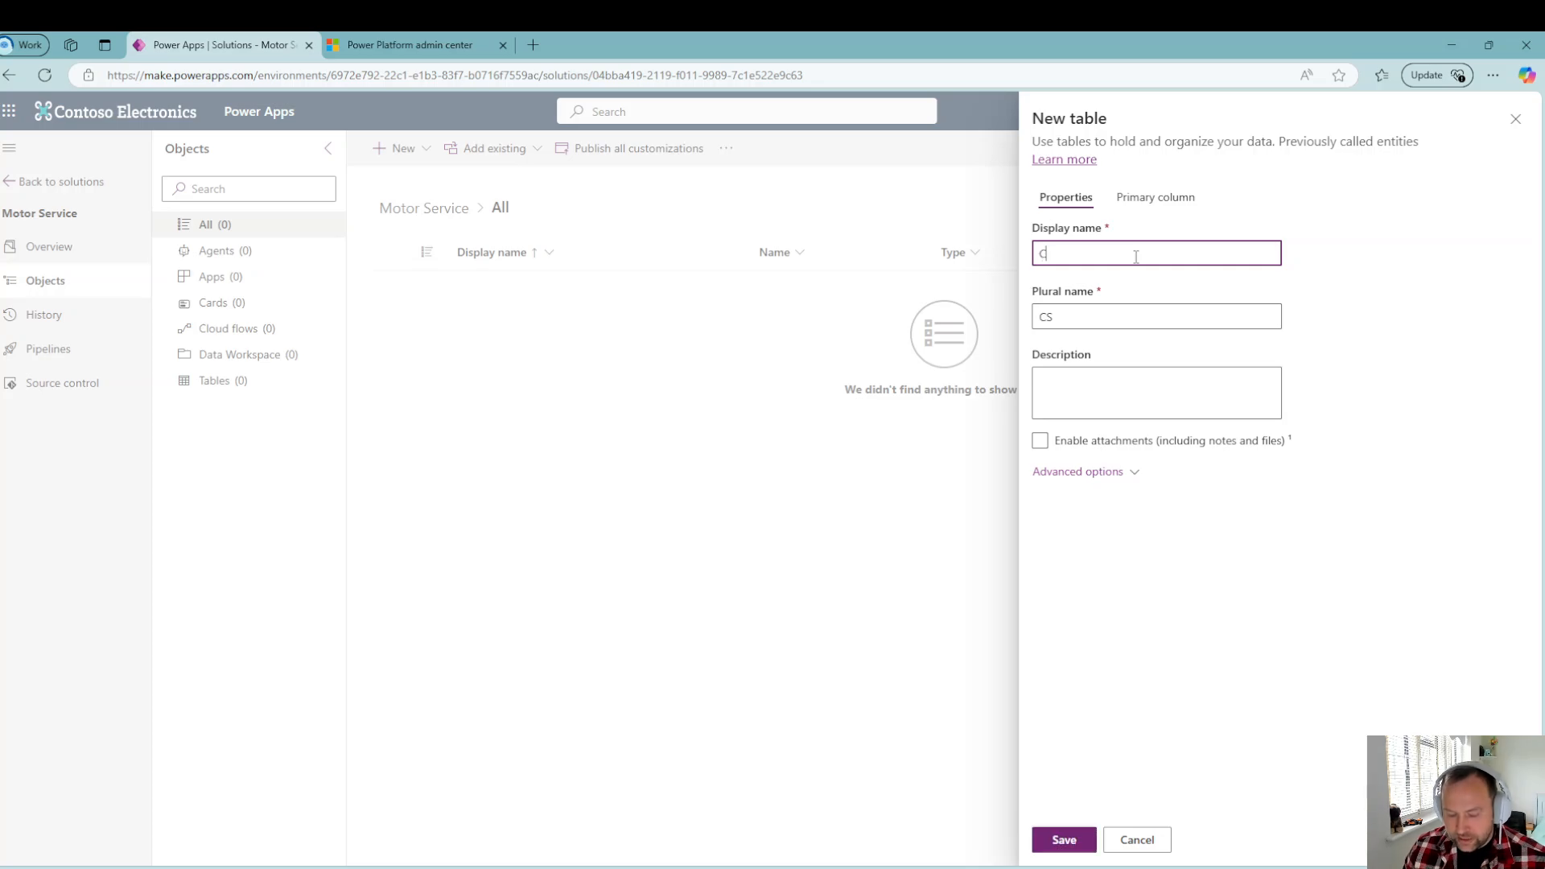
key("BackSpace")
key("BackSpace")
type("s")
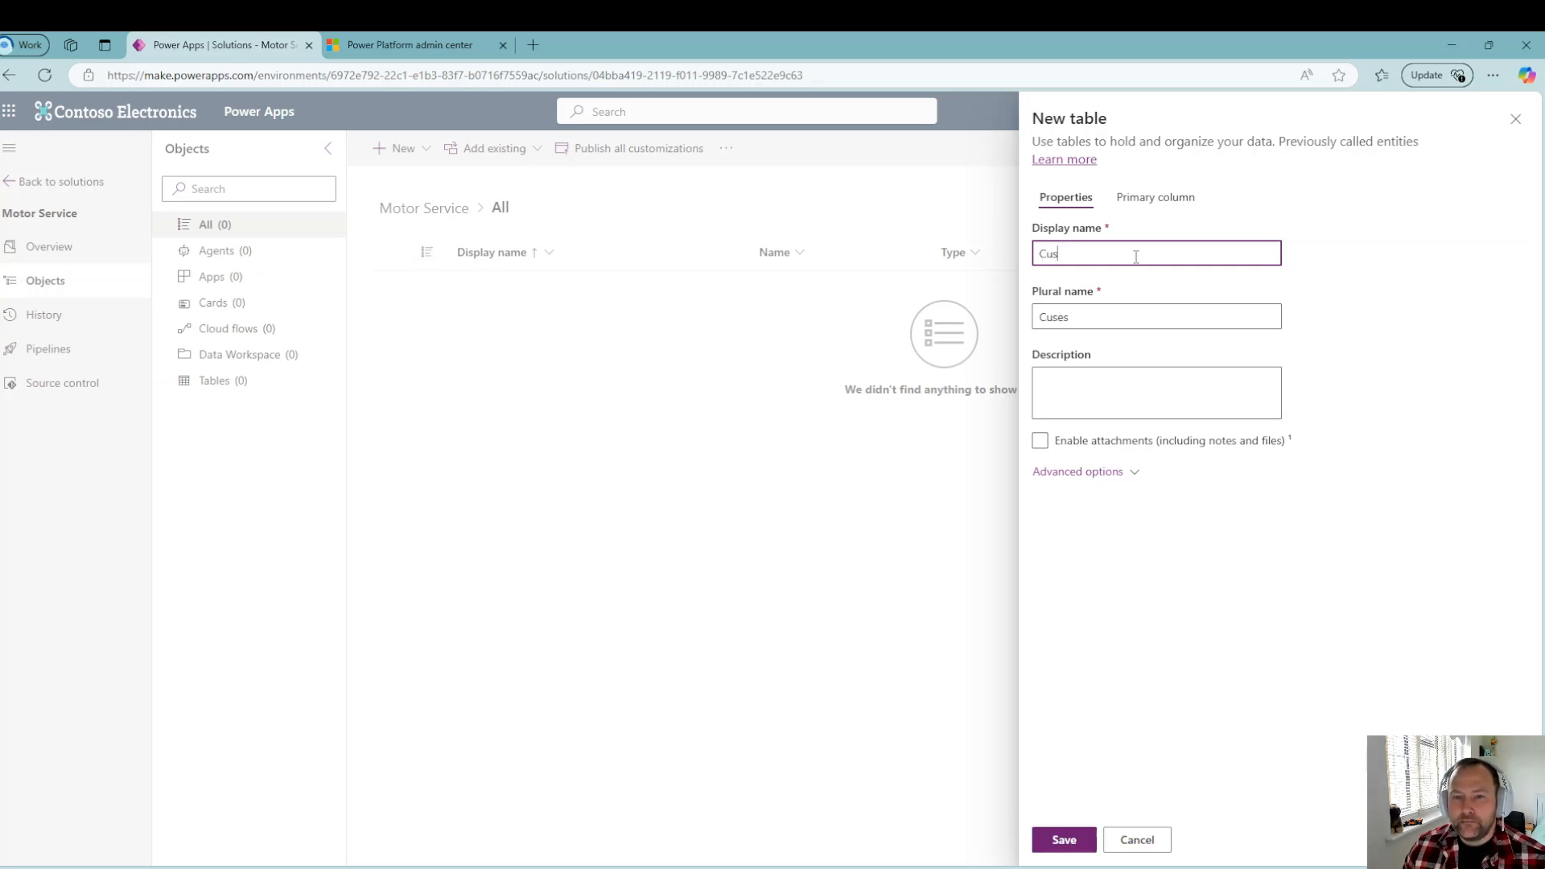
type("tomers")
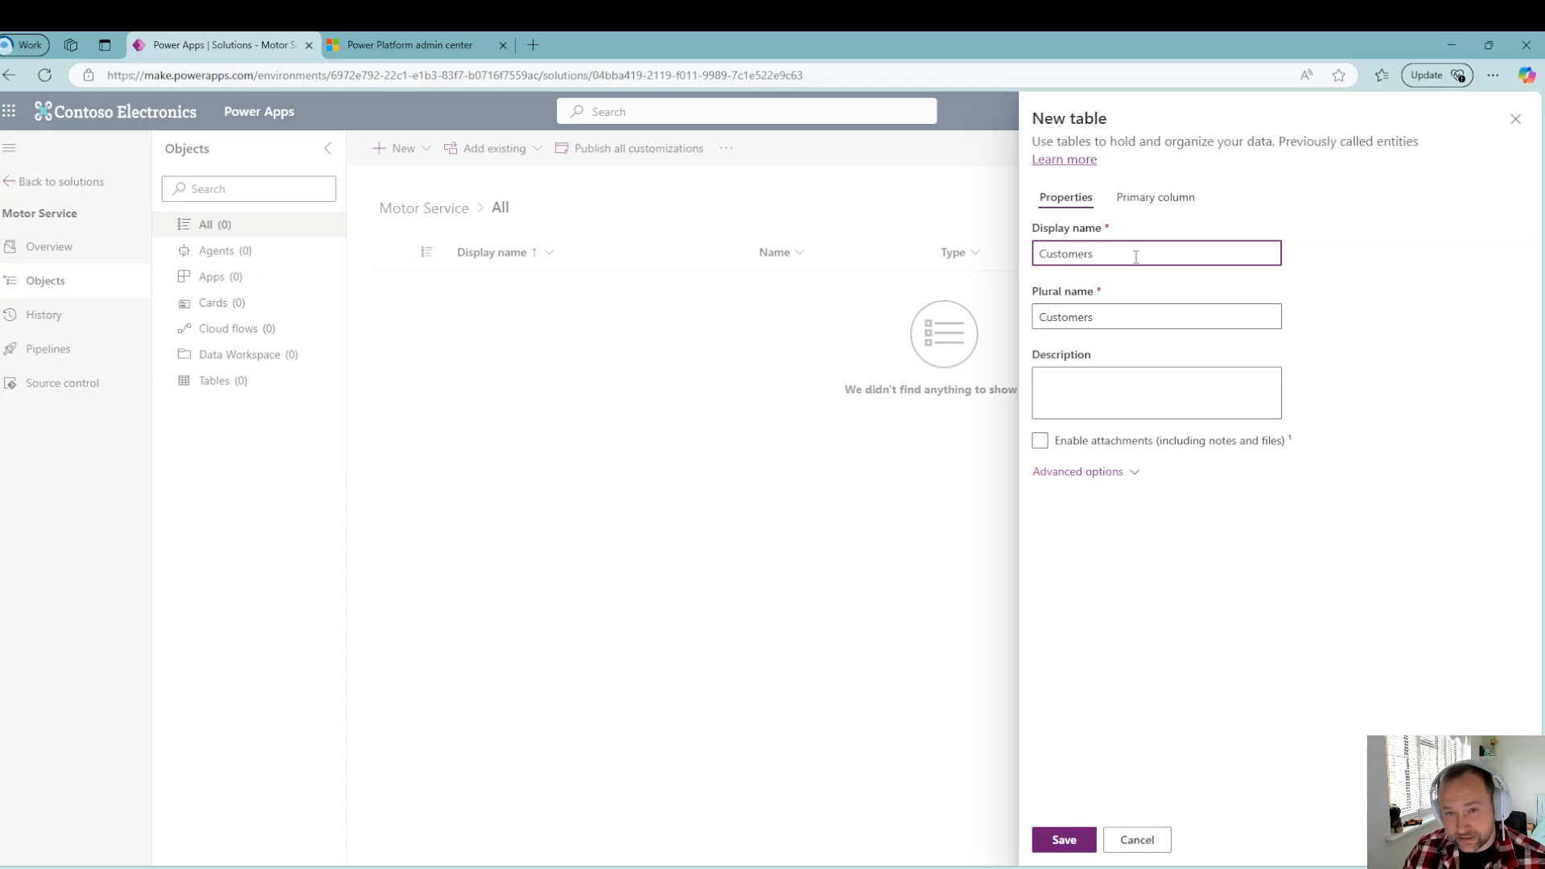
key("BackSpace")
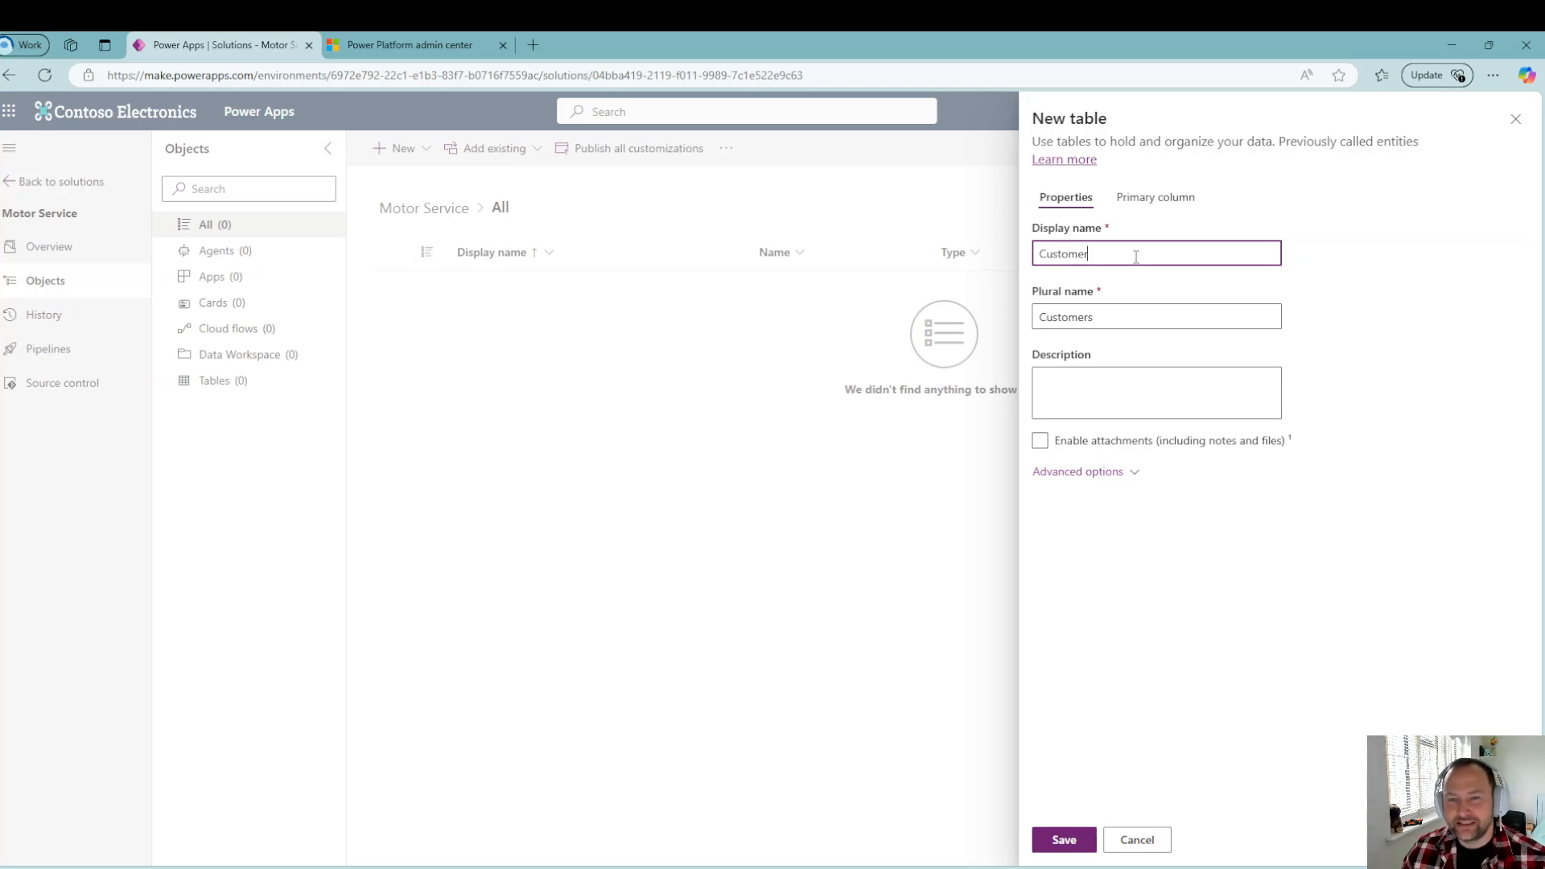
left_click(1099, 315)
left_click(1127, 473)
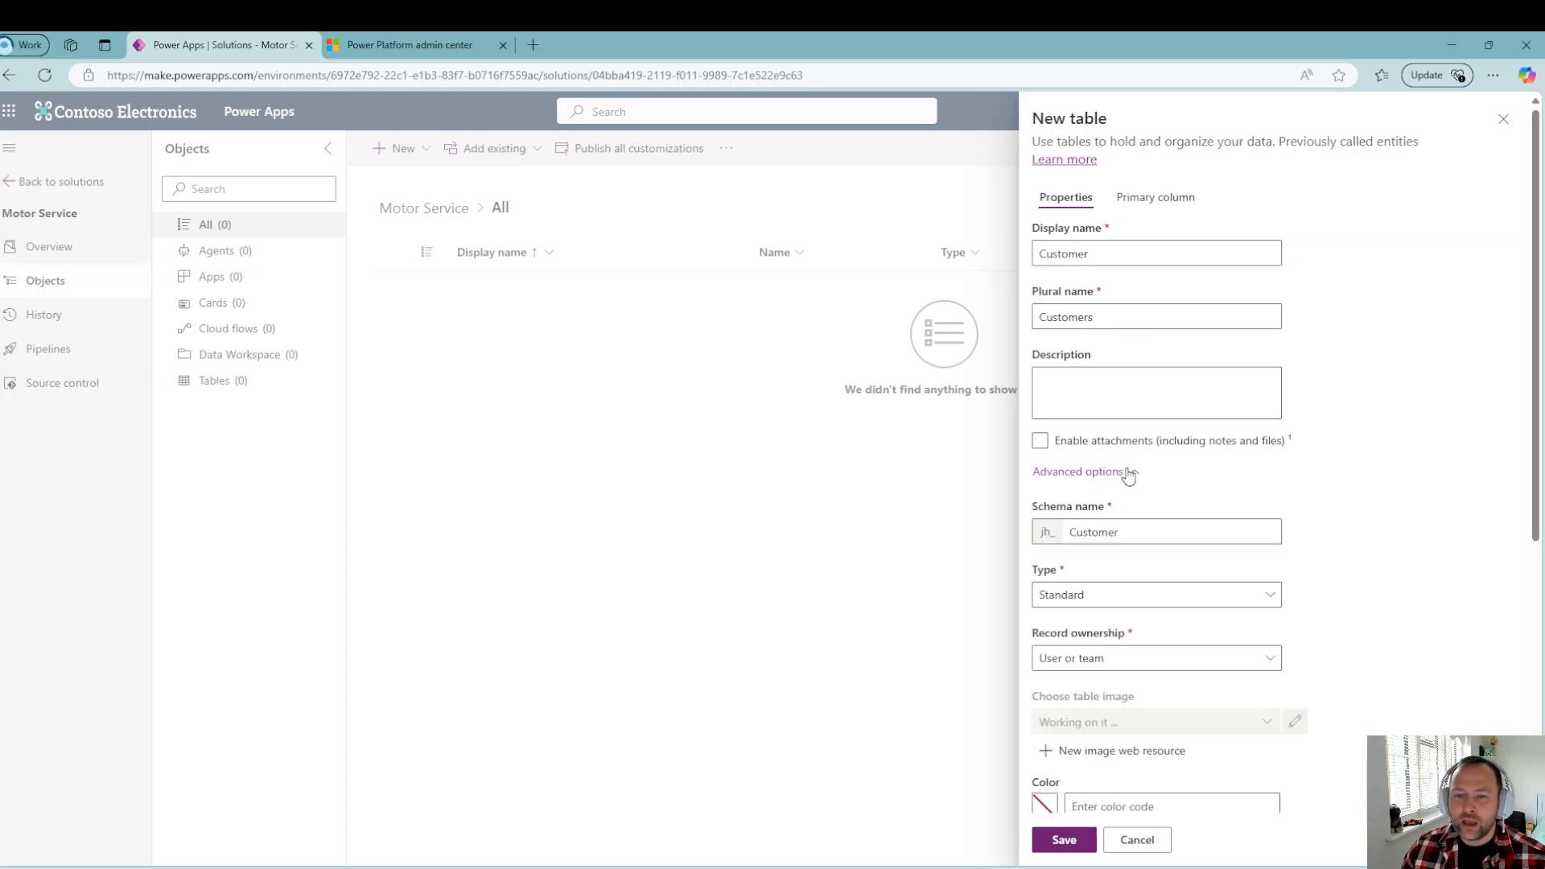
scroll(1159, 510, "down", 3)
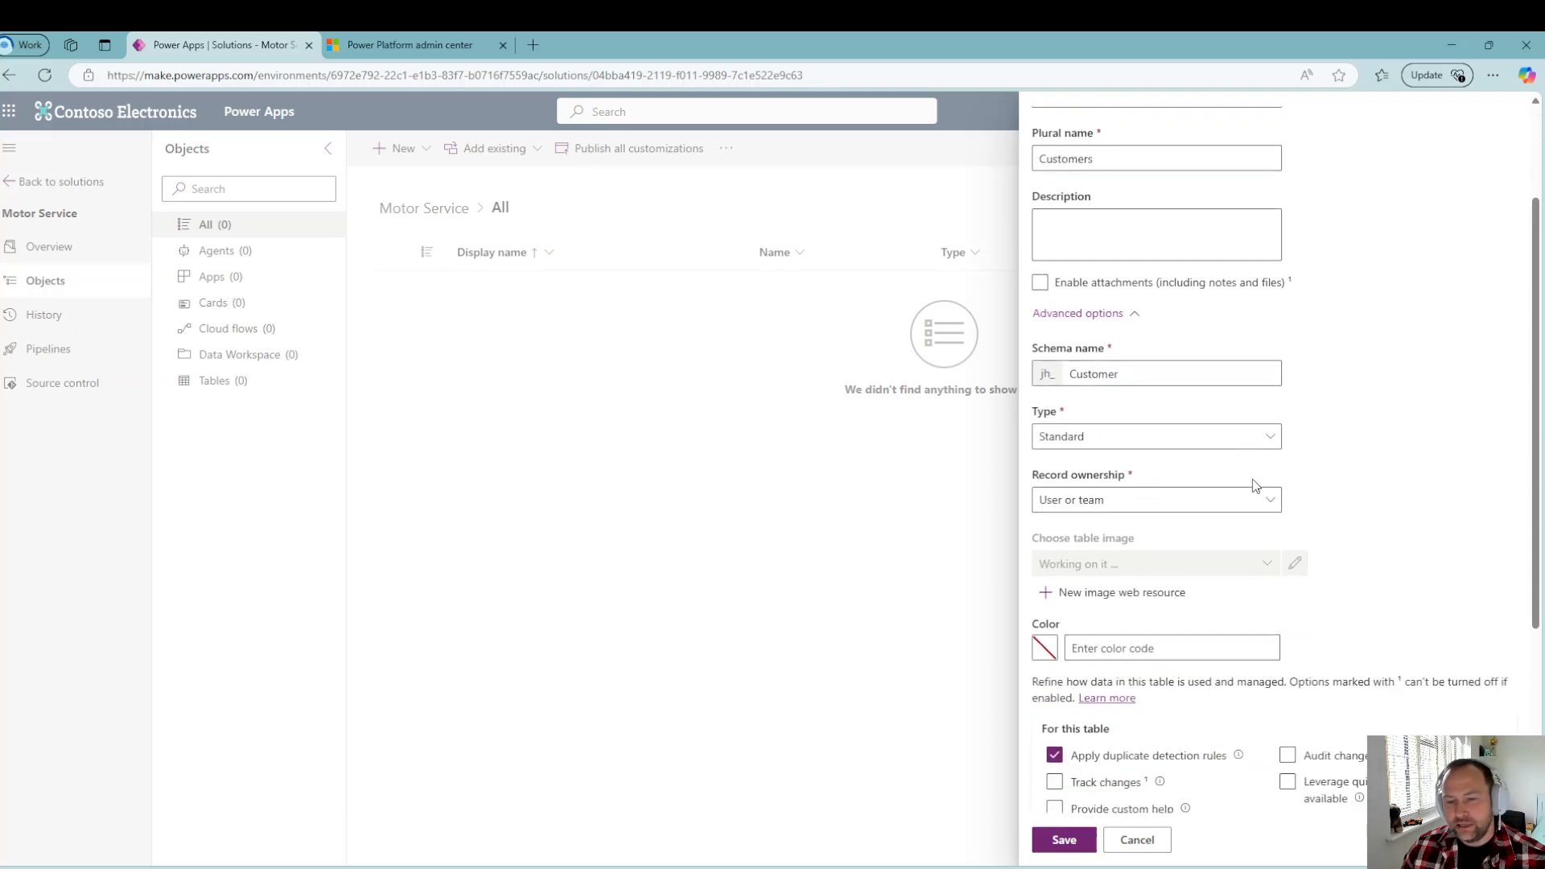
scroll(1160, 510, "up", 4)
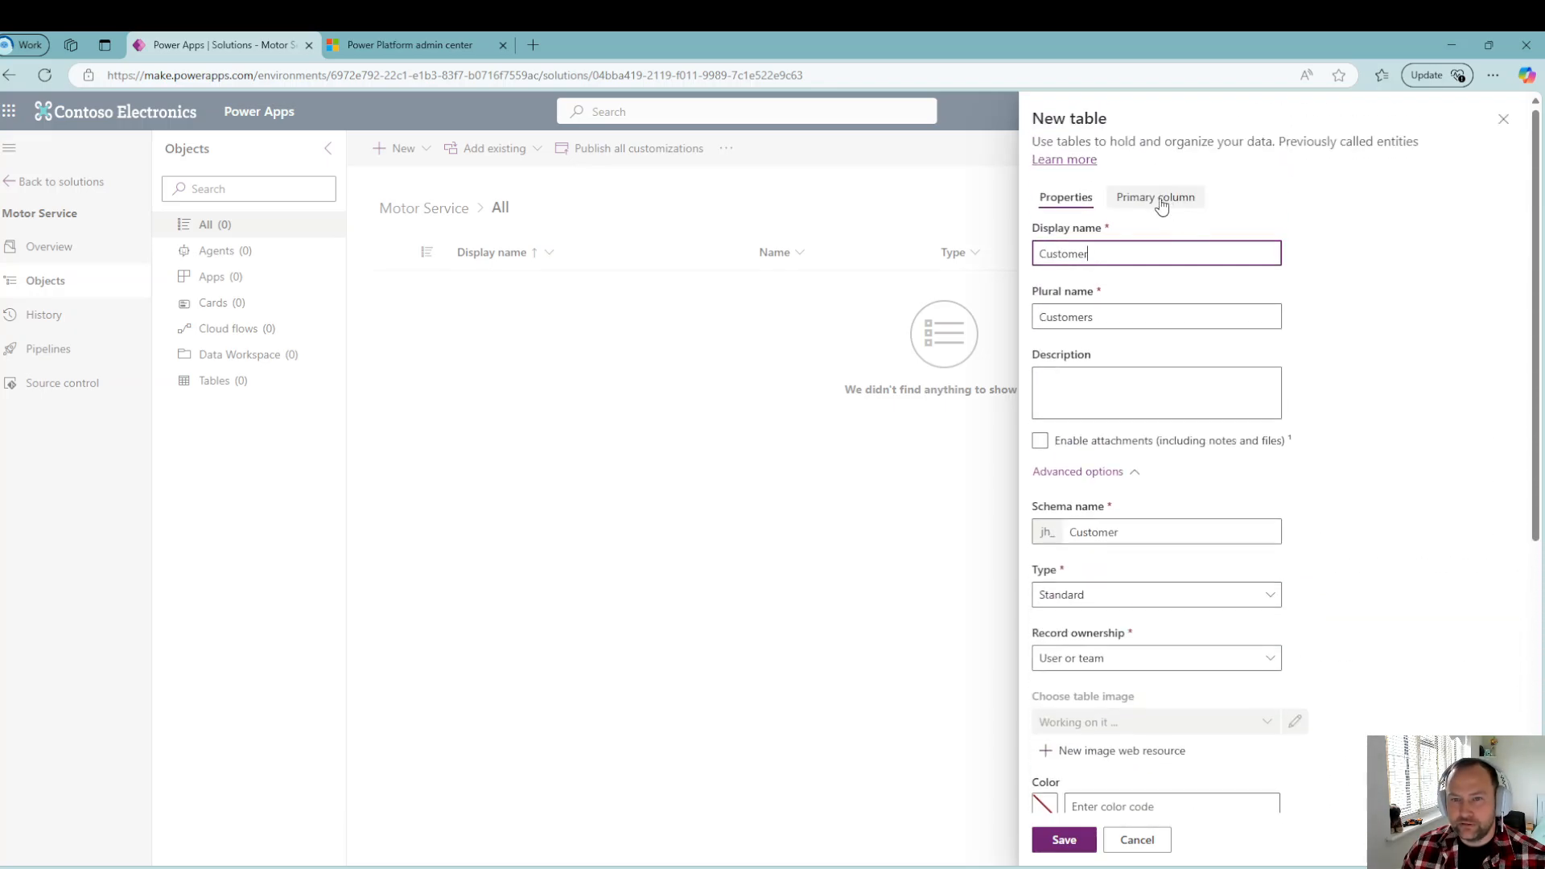
Step: Set the Customer table's primary column, Name, to a maximum of 100 characters and save the table
left_click(1164, 203)
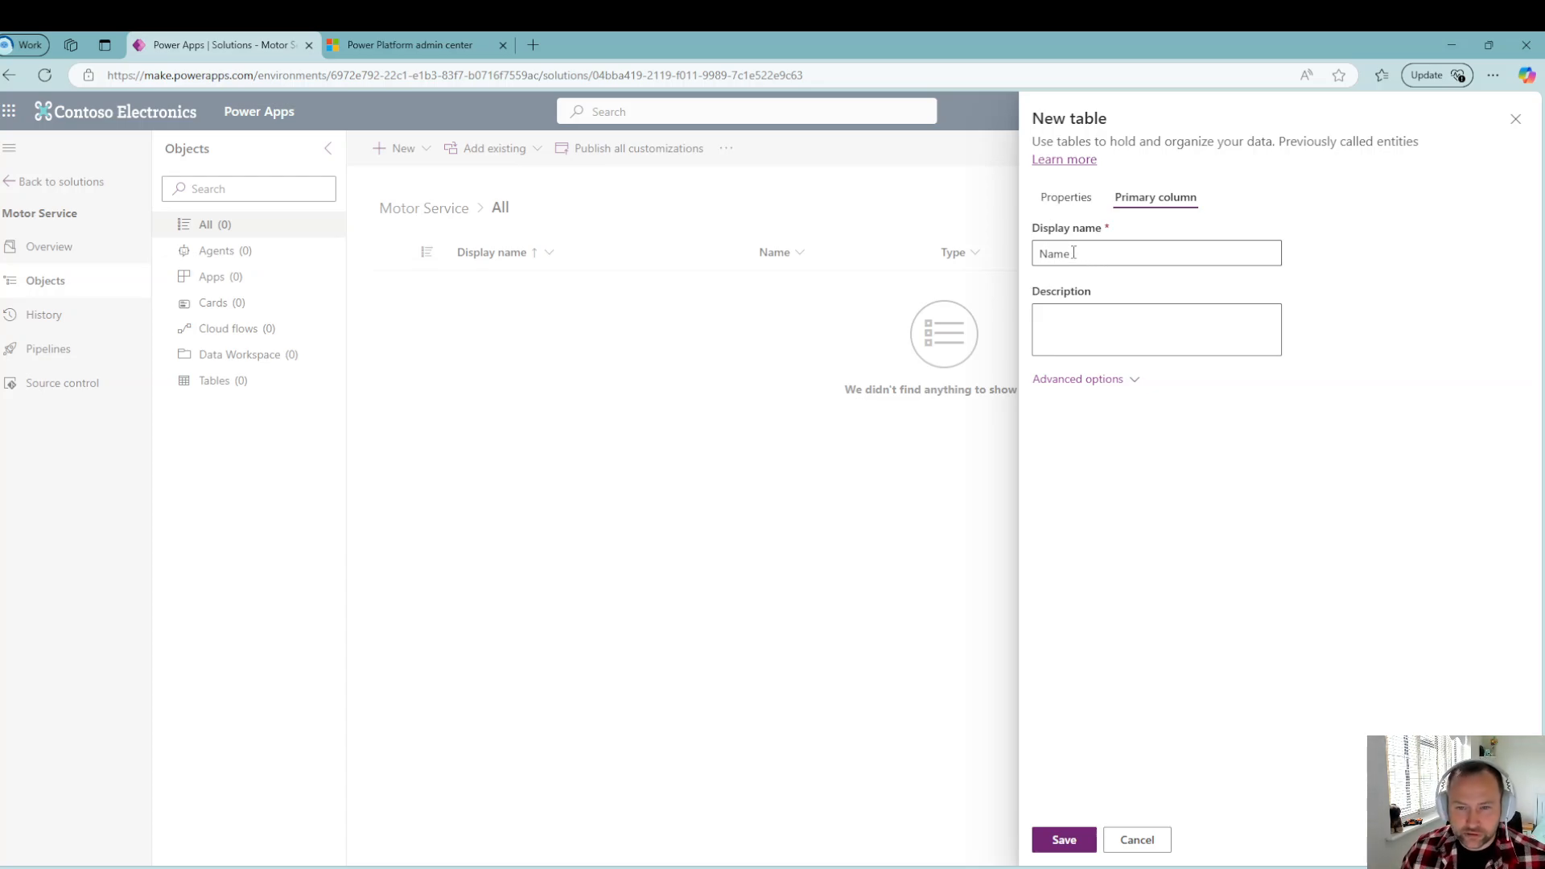
left_click(1131, 378)
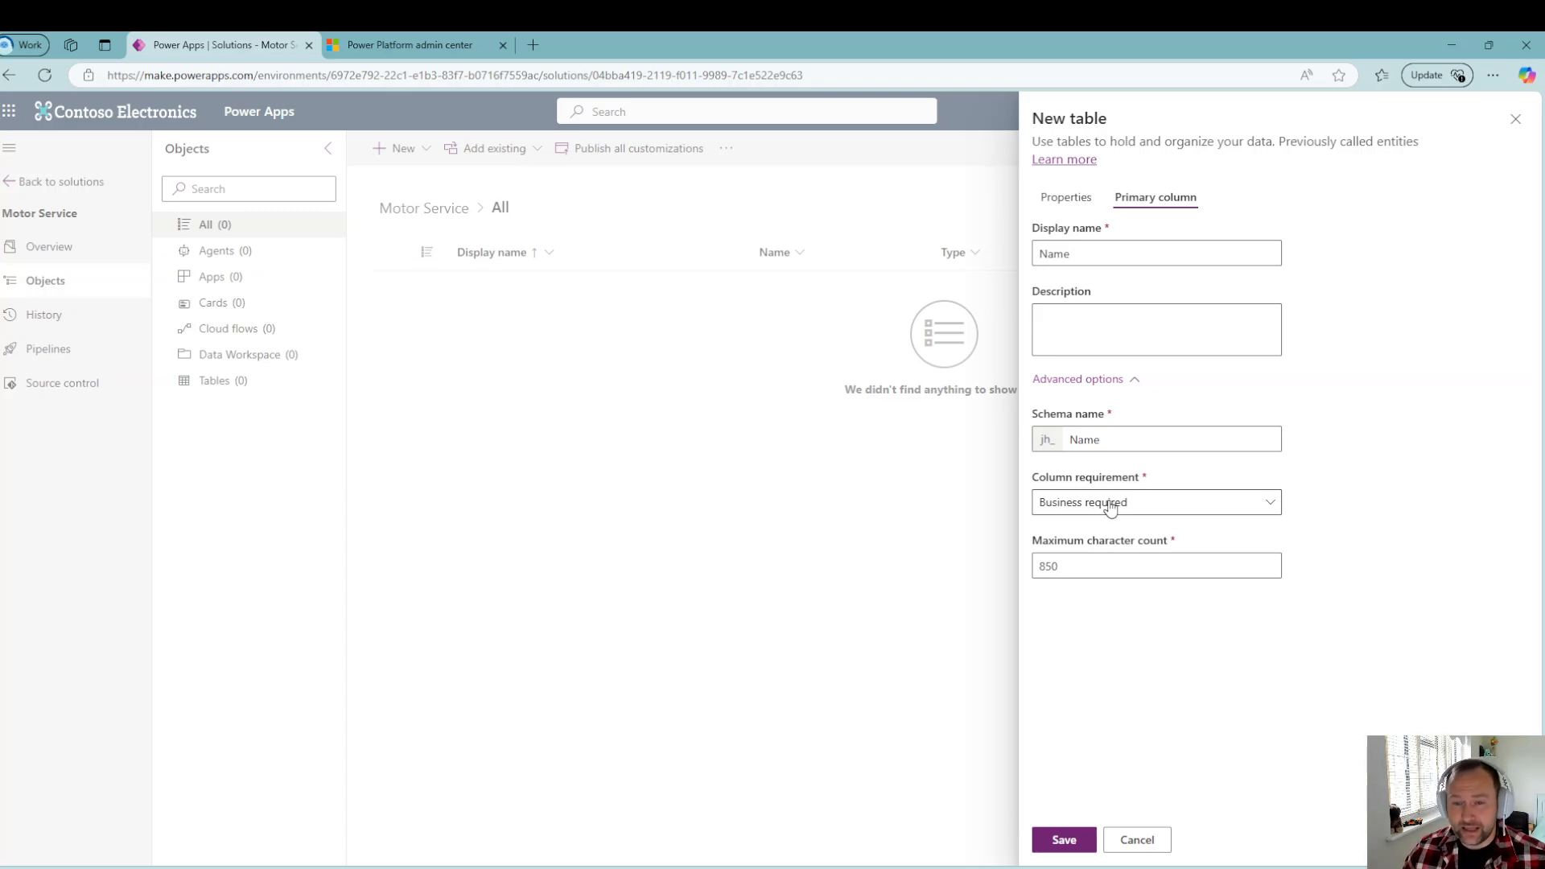
left_click(1095, 569)
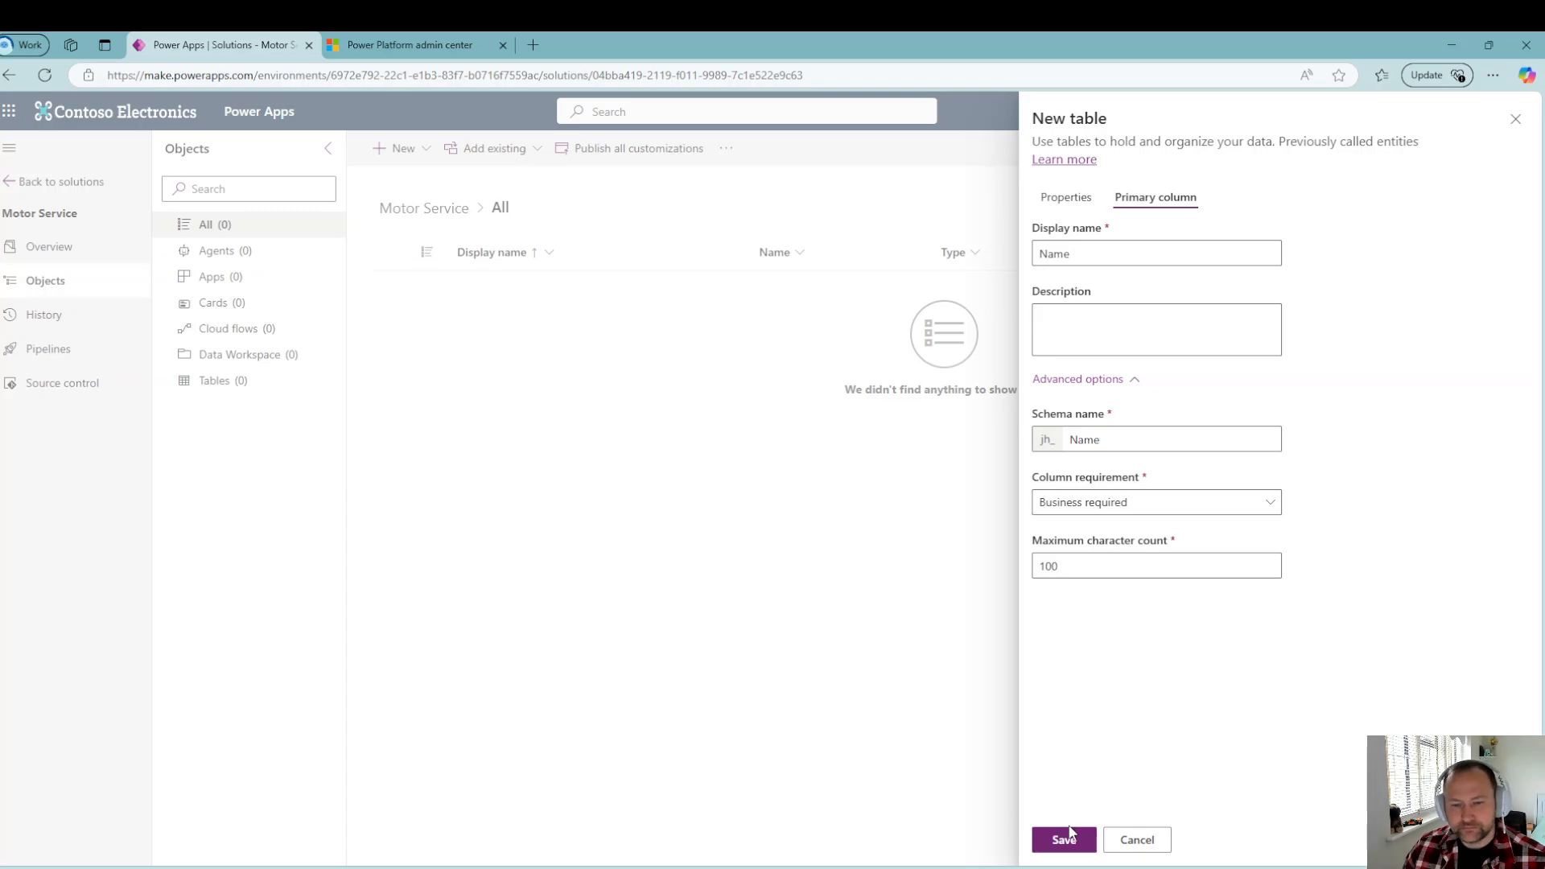
left_click(1066, 840)
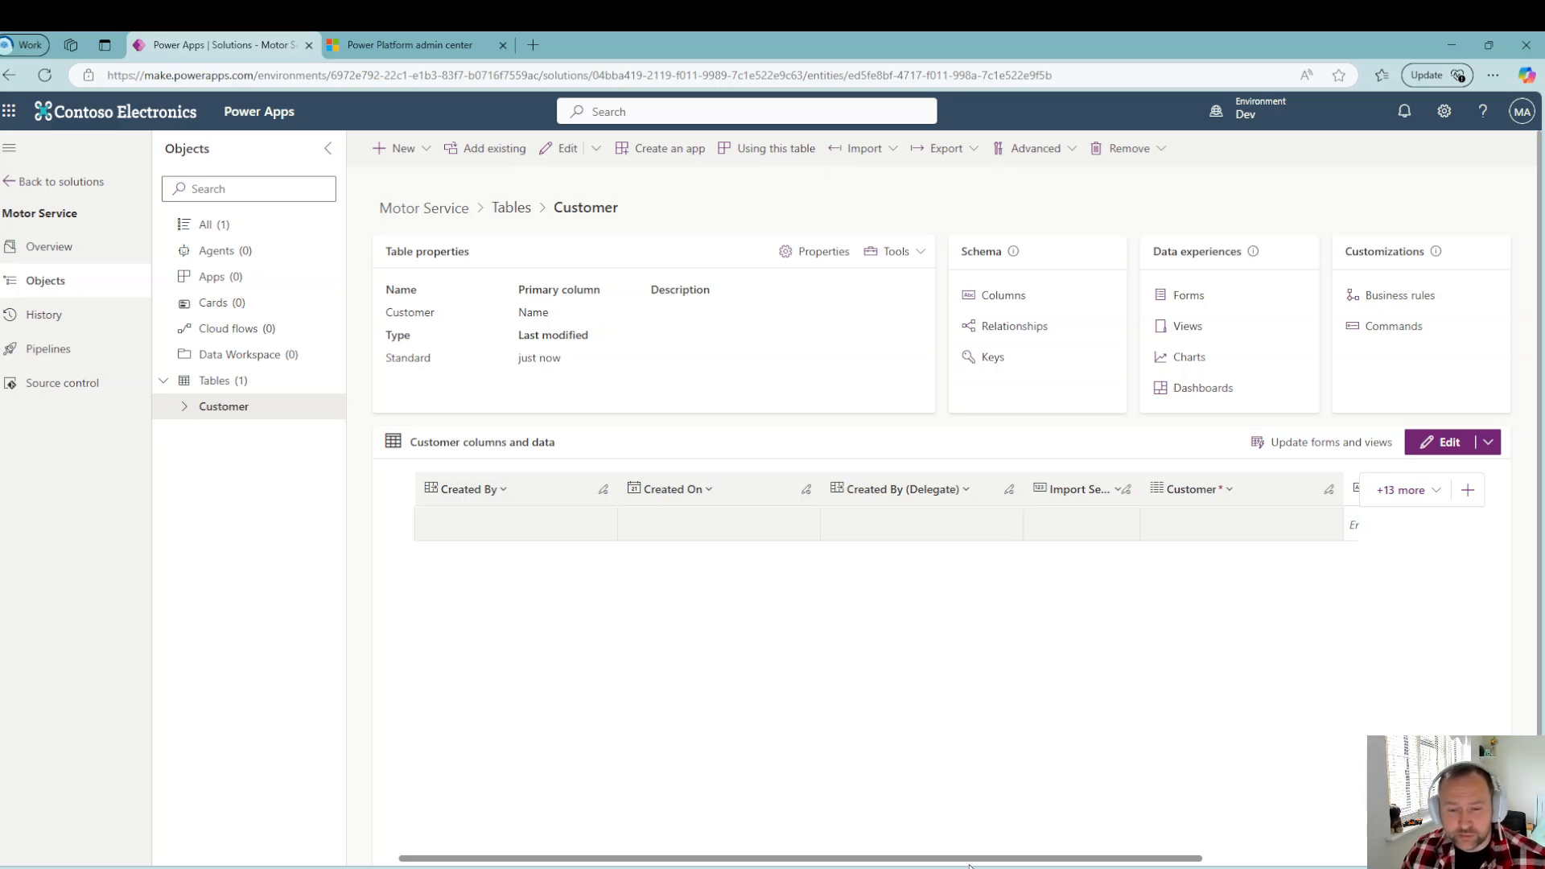
Step: Start a new column named Email in the Customer table, using the single-line text data type with Email format
left_click_drag(970, 863, 1211, 856)
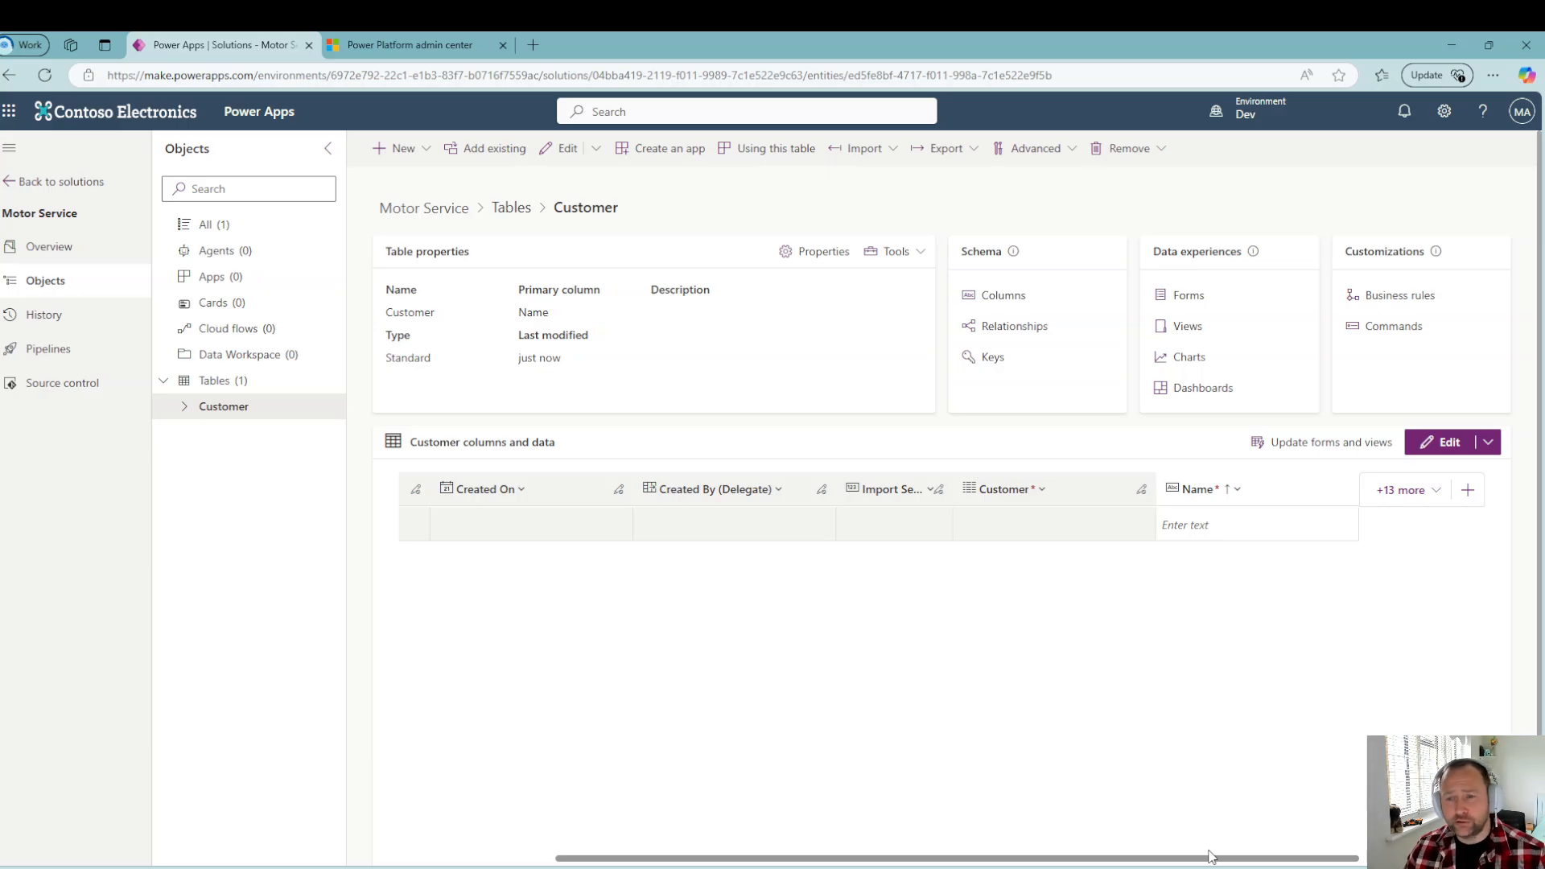
left_click(1468, 490)
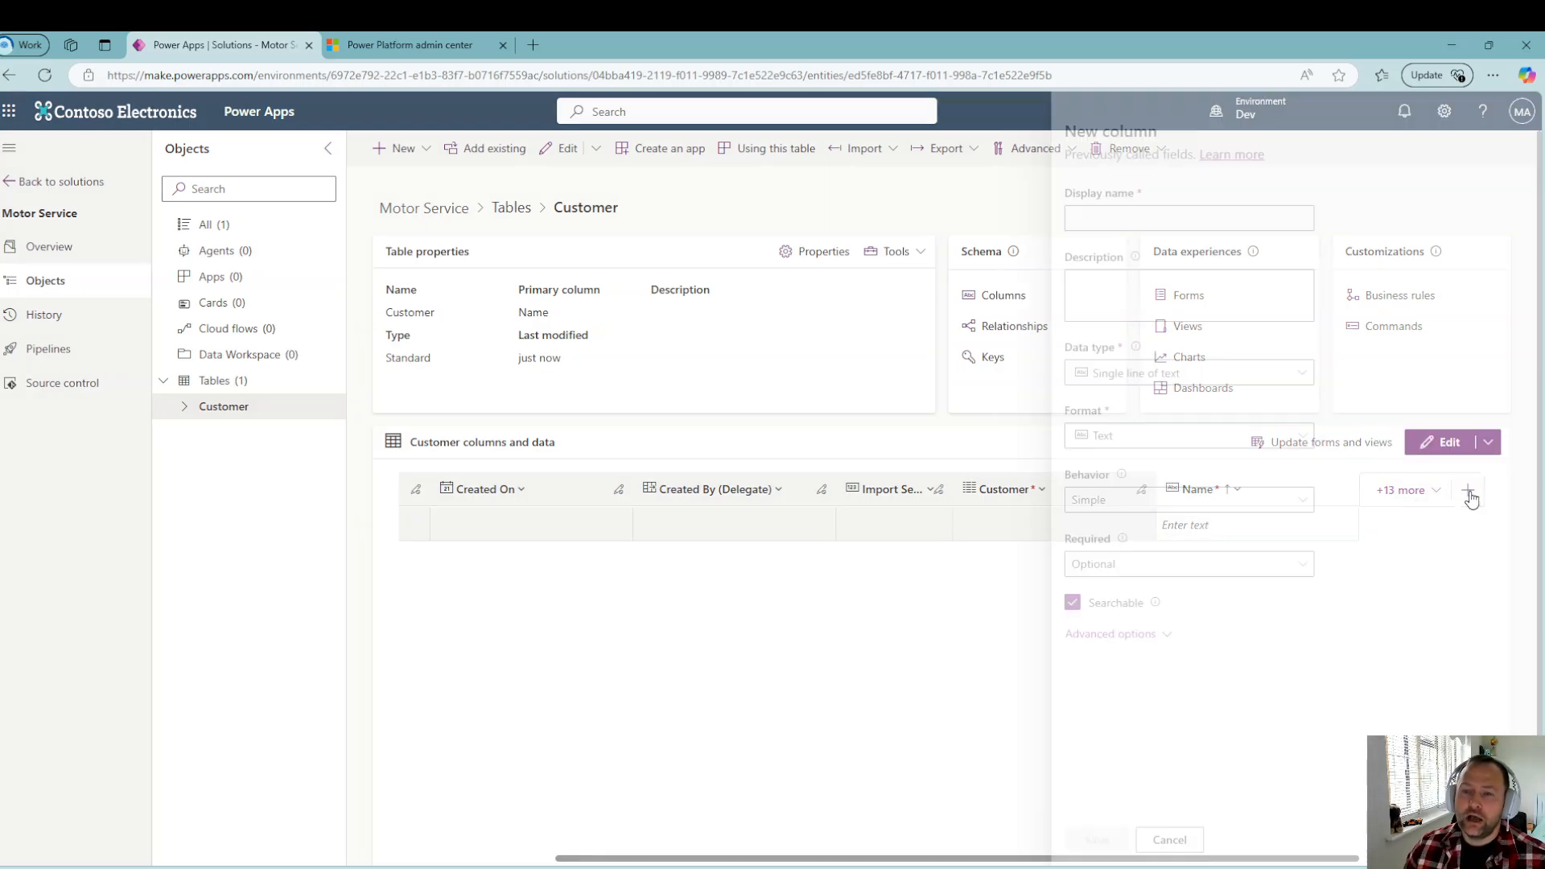
type("Email")
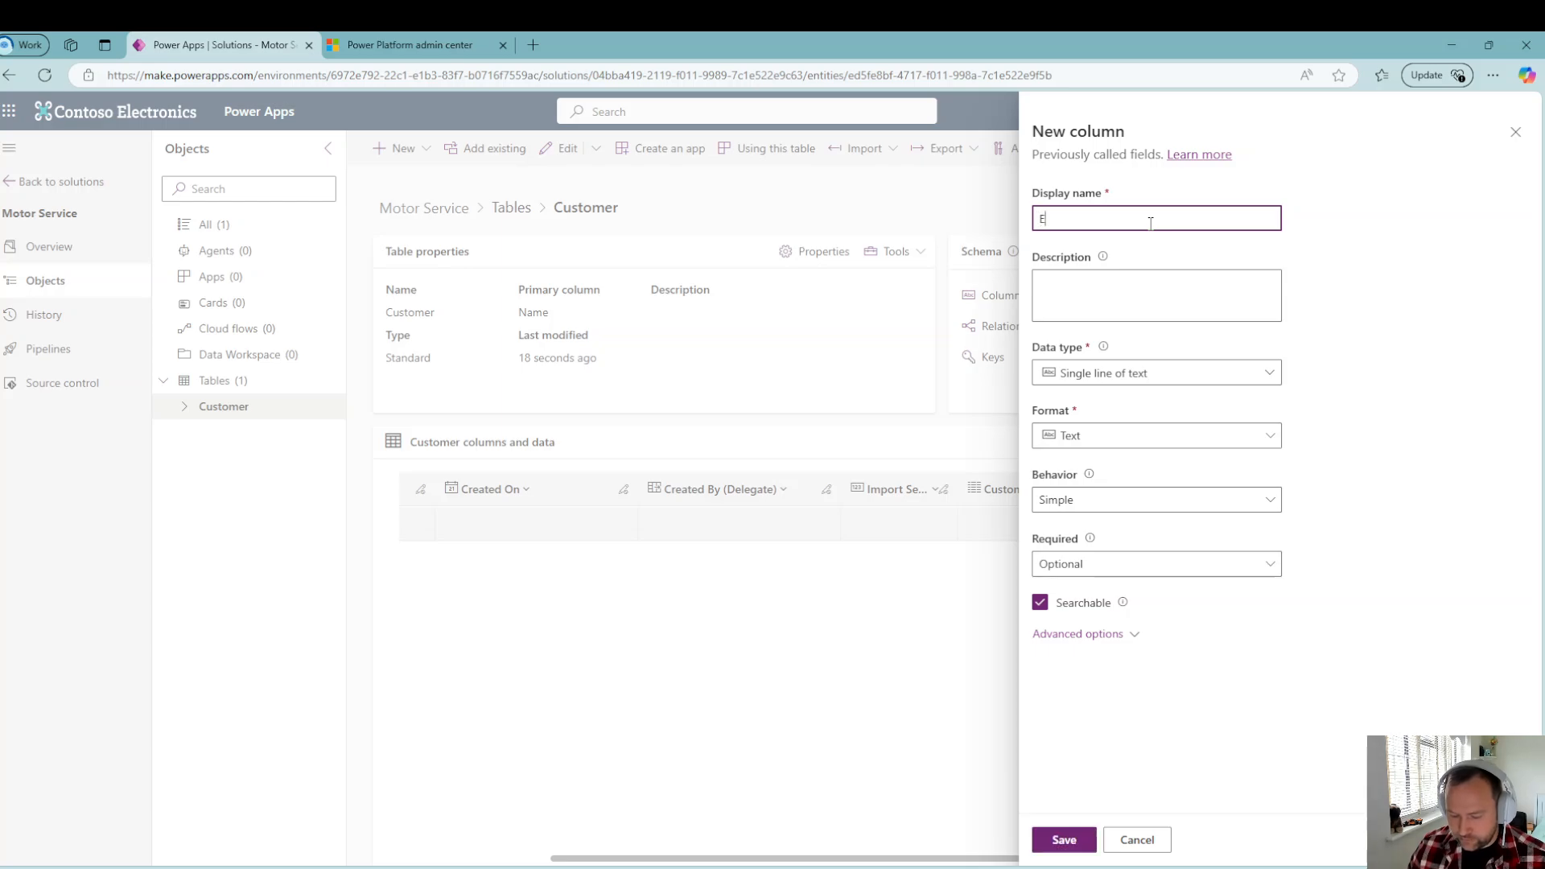
left_click(1269, 374)
mouse_move(1271, 451)
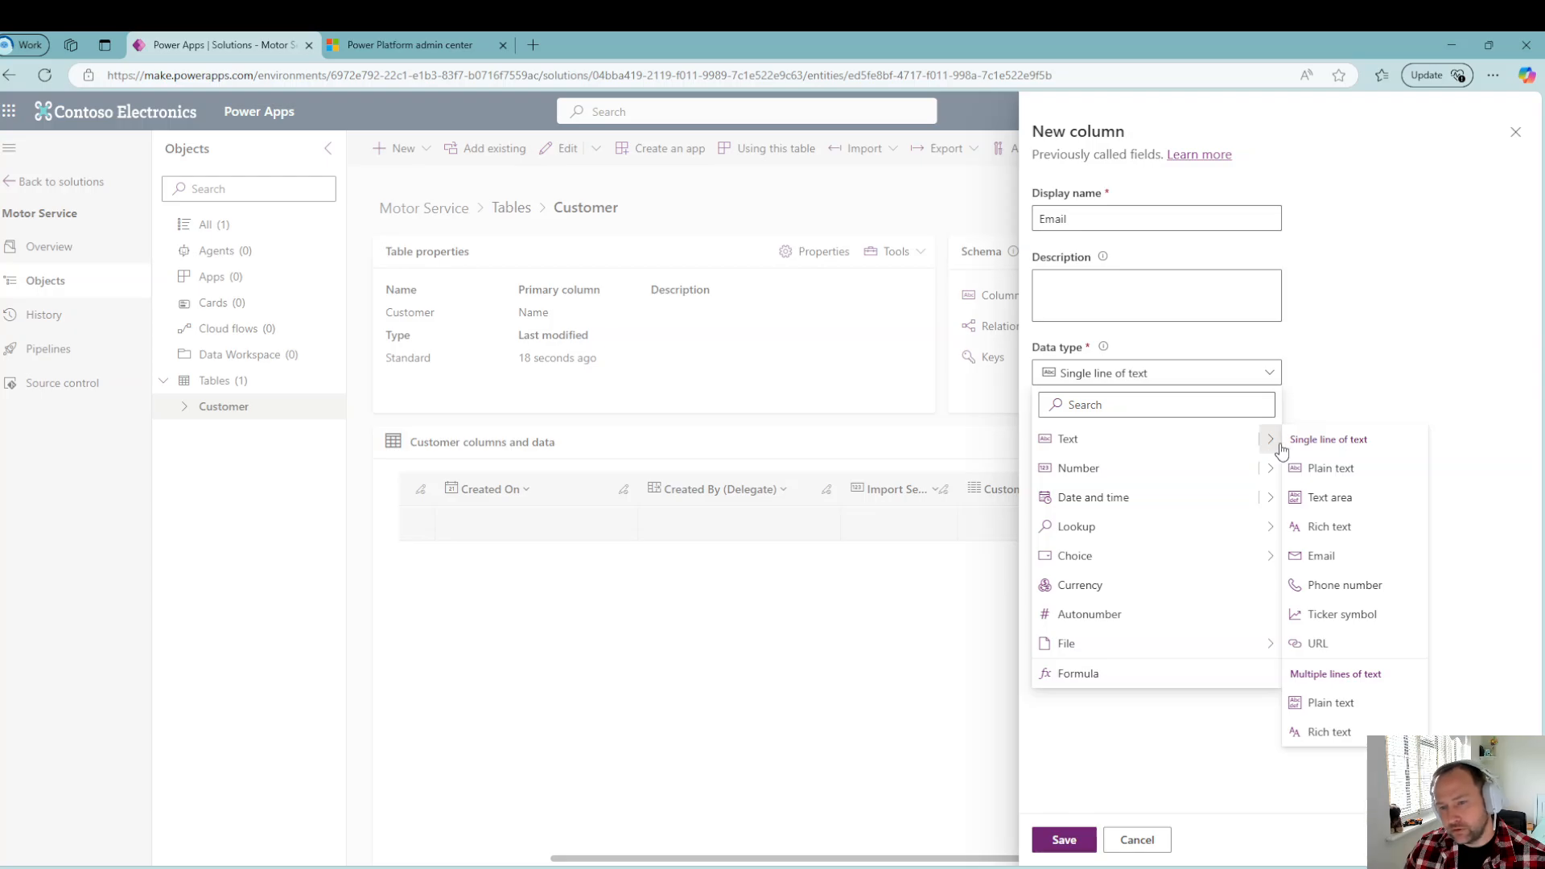
left_click(1323, 557)
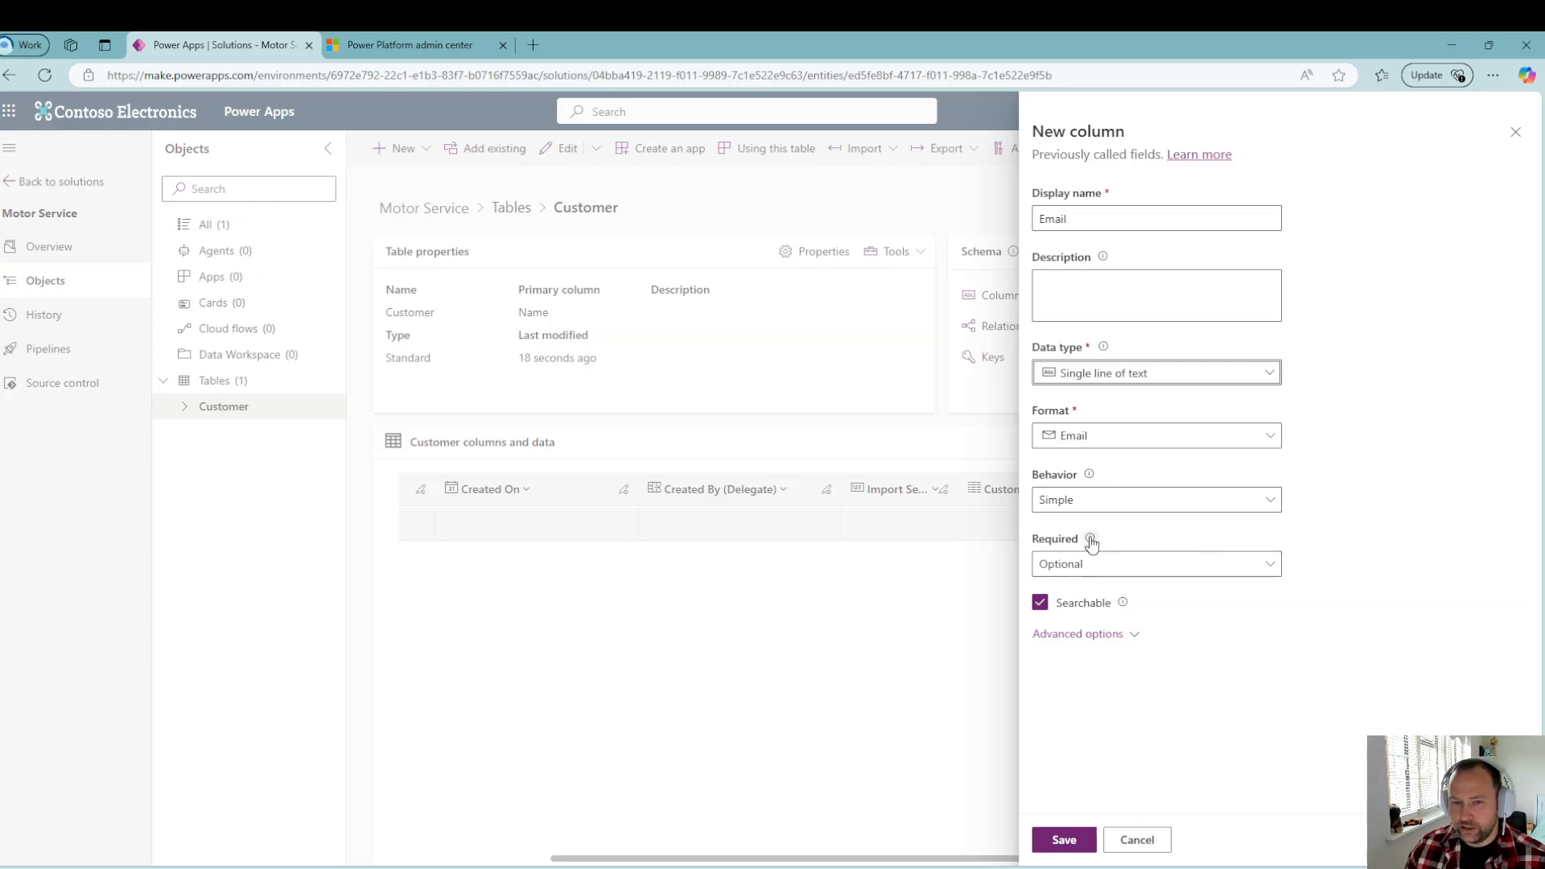
Step: Make the Email column Business required, keep its advanced options, and save it to the Customer table
left_click(1268, 567)
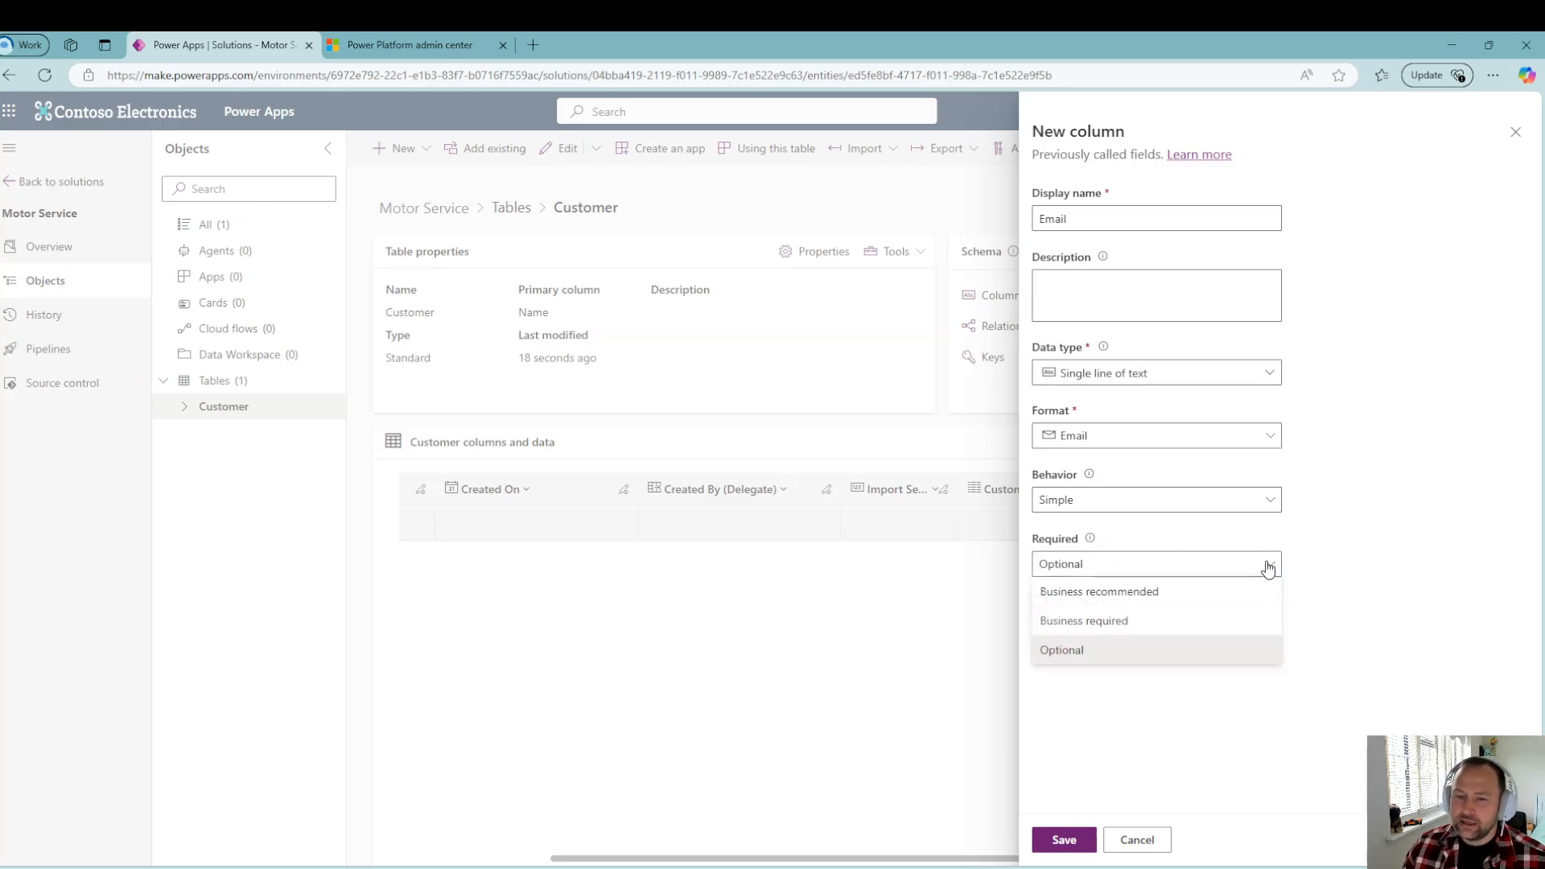
left_click(1311, 569)
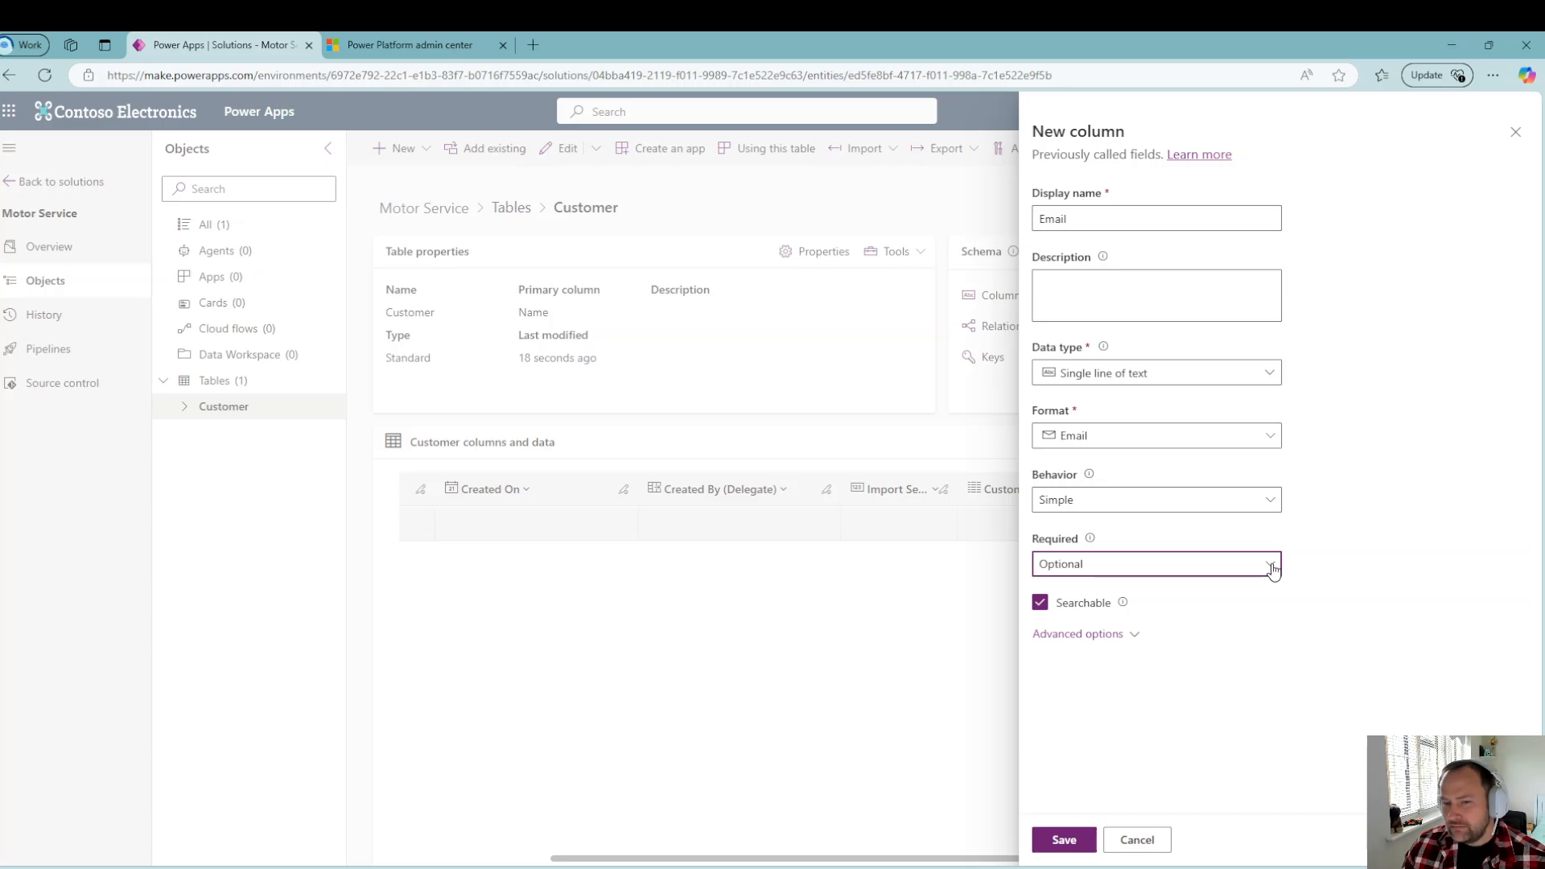
left_click(1273, 569)
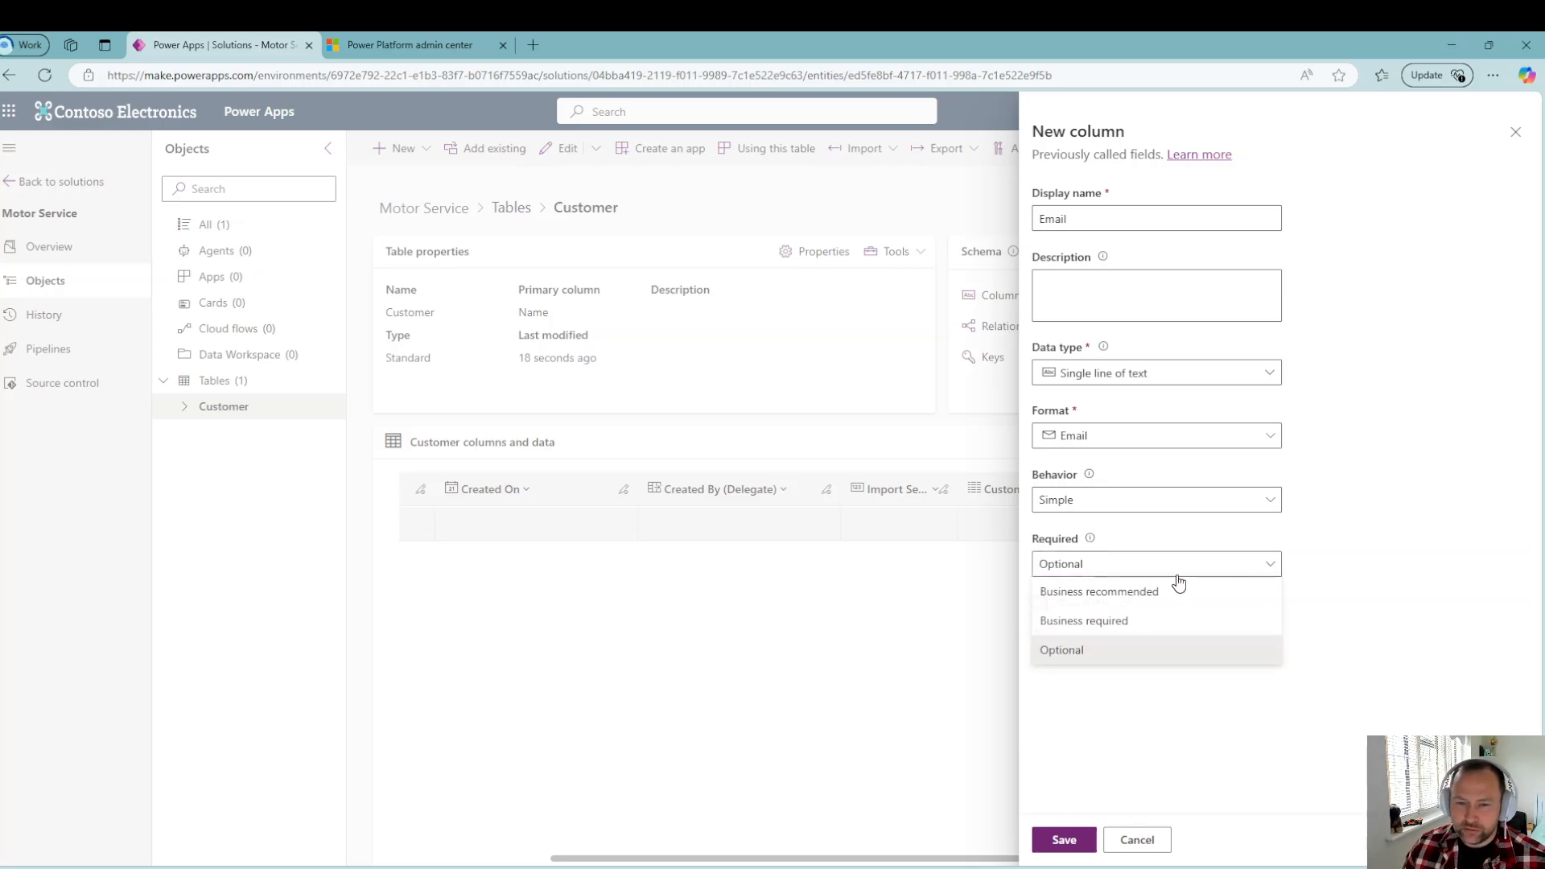
left_click(1123, 620)
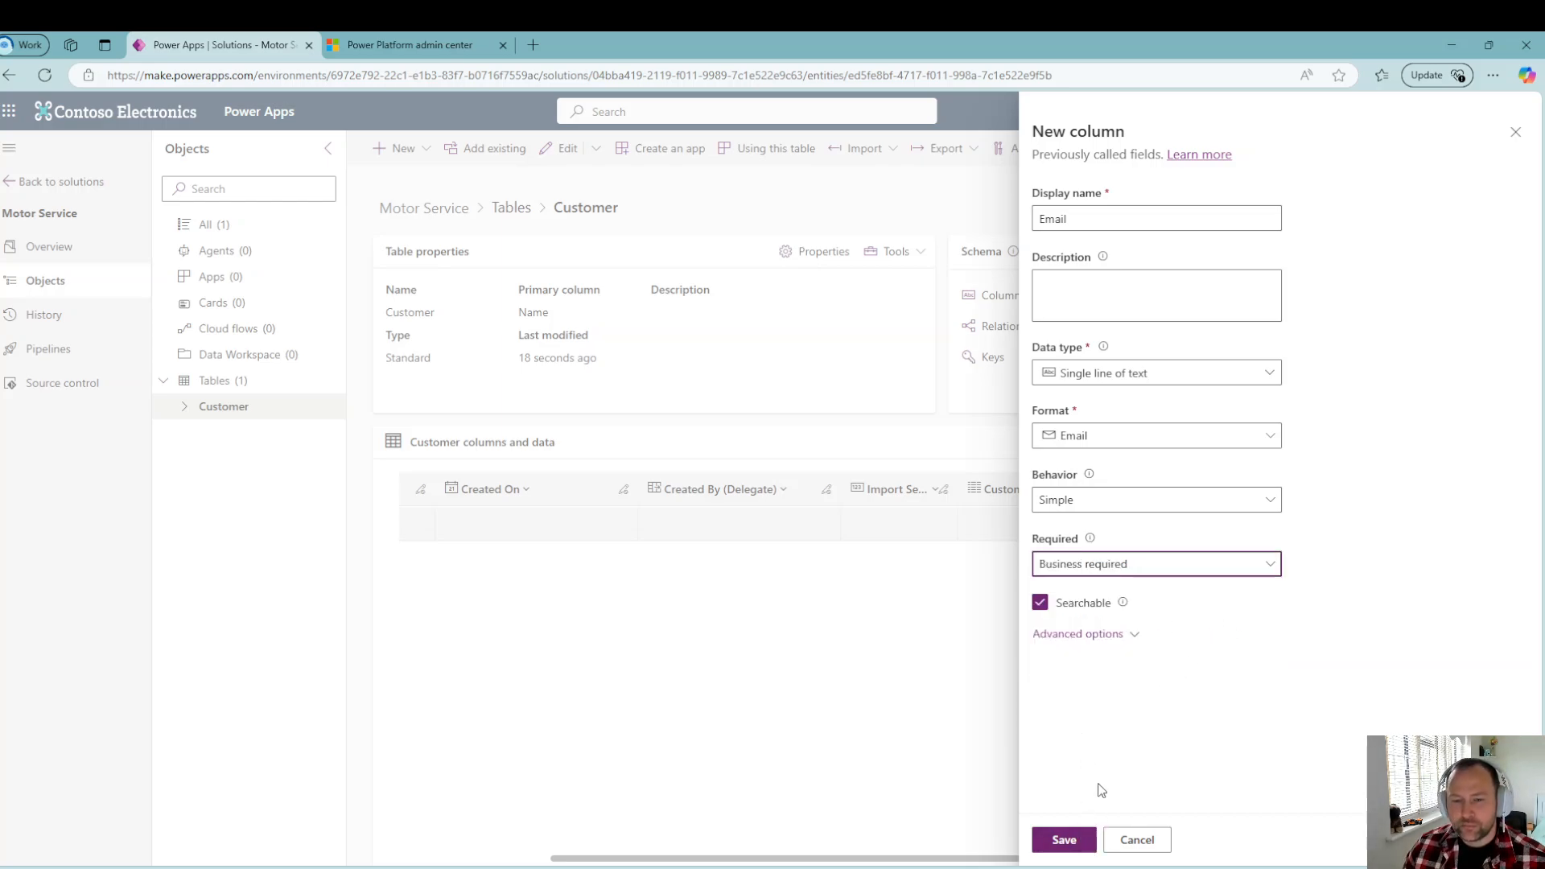
left_click(1134, 637)
scroll(1135, 648, "down", 2)
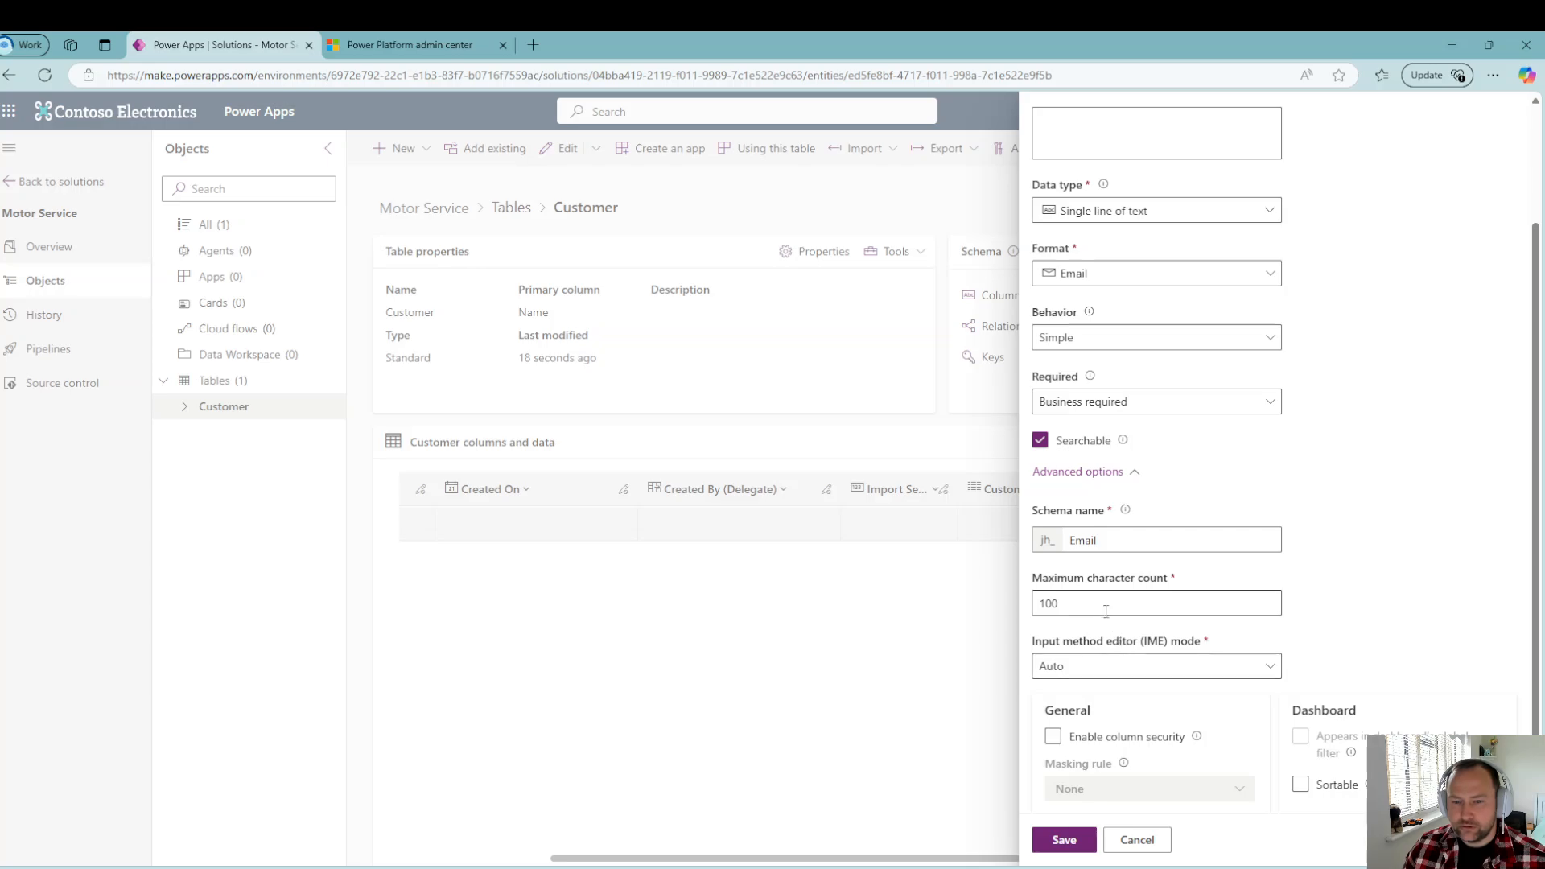
scroll(1064, 804, "down", 2)
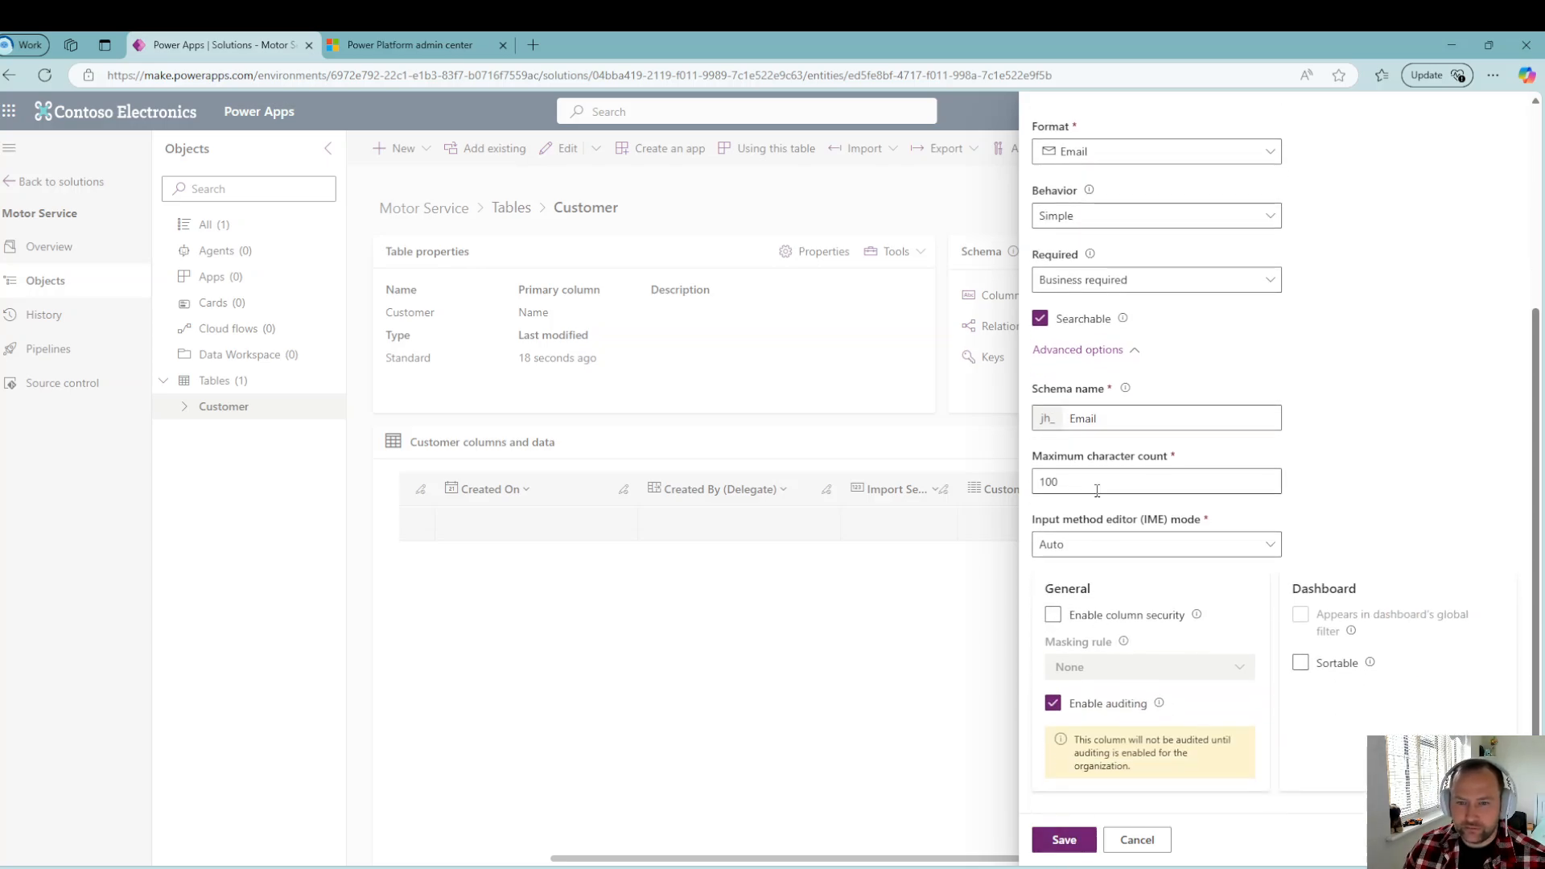
left_click(1073, 838)
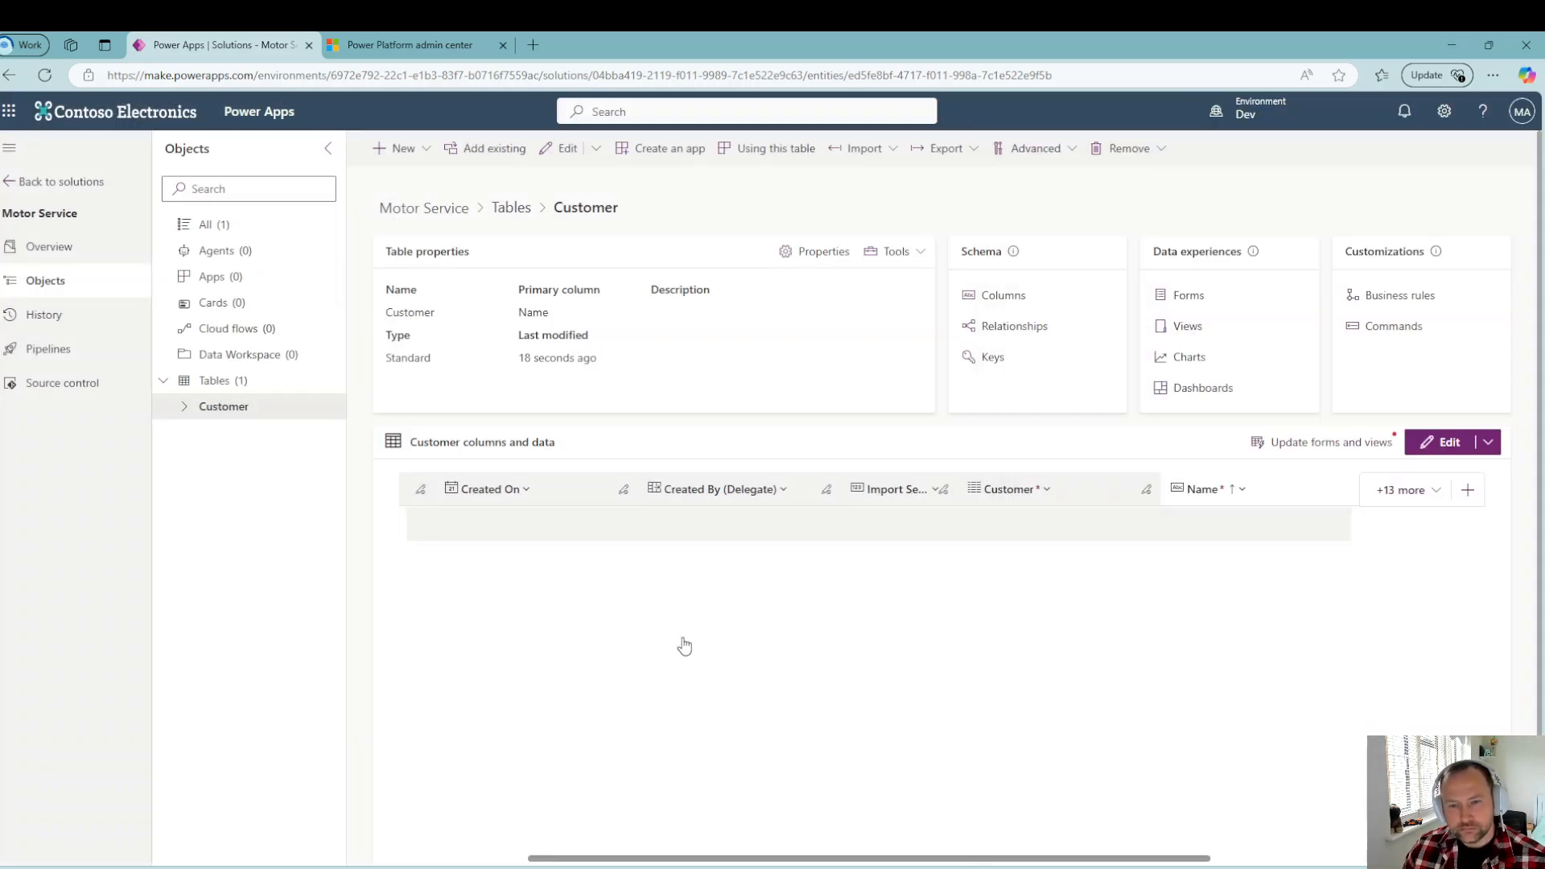
left_click_drag(878, 860, 1104, 859)
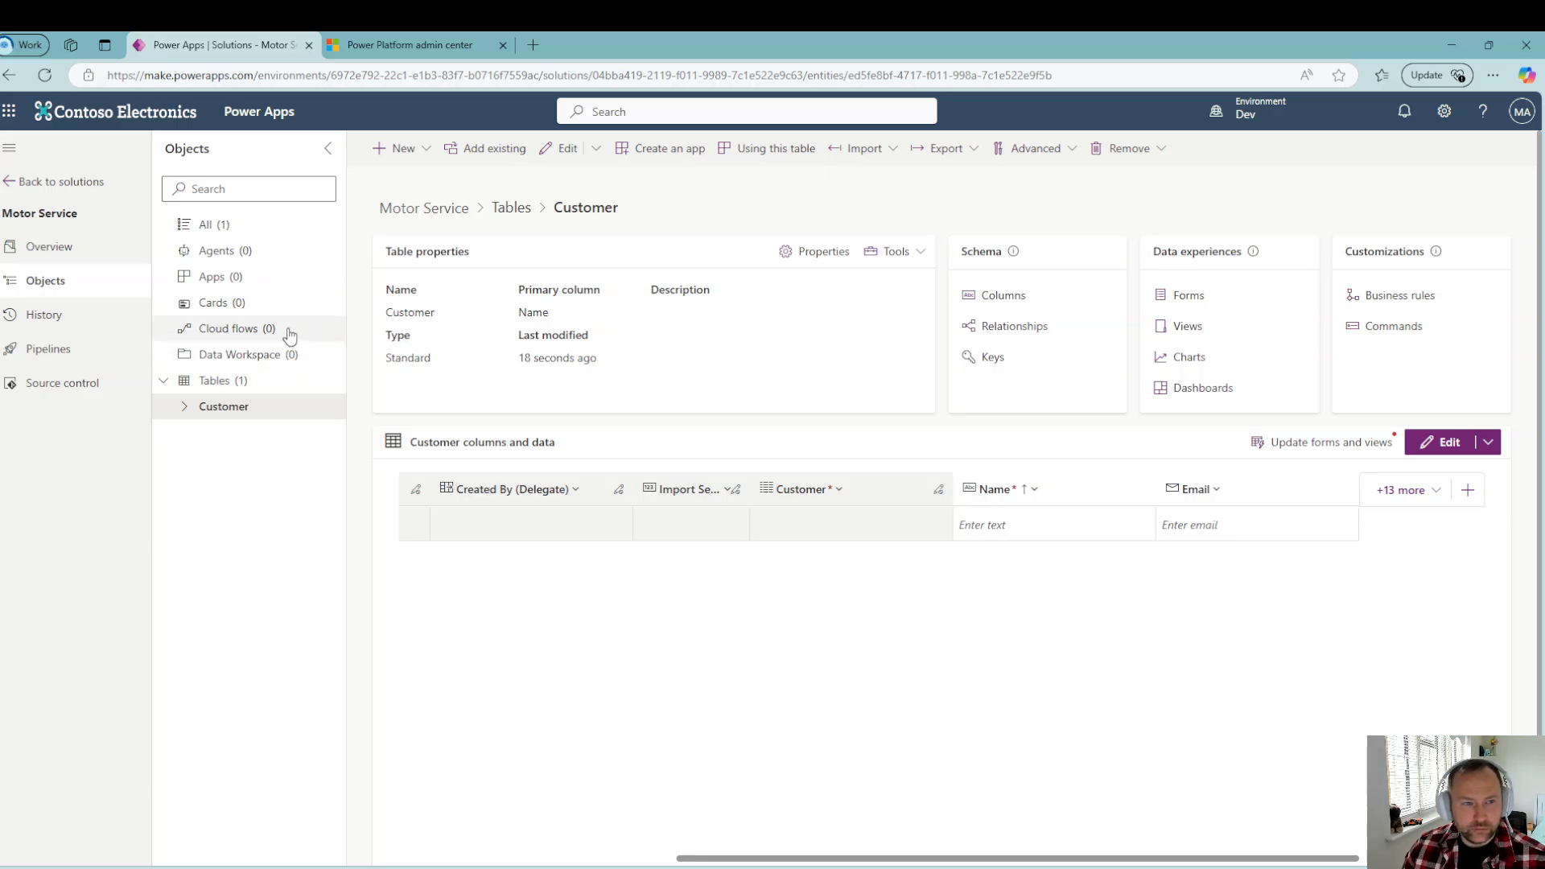
Step: Start another table with advanced properties in the solution, using display name Vehicle
left_click(237, 393)
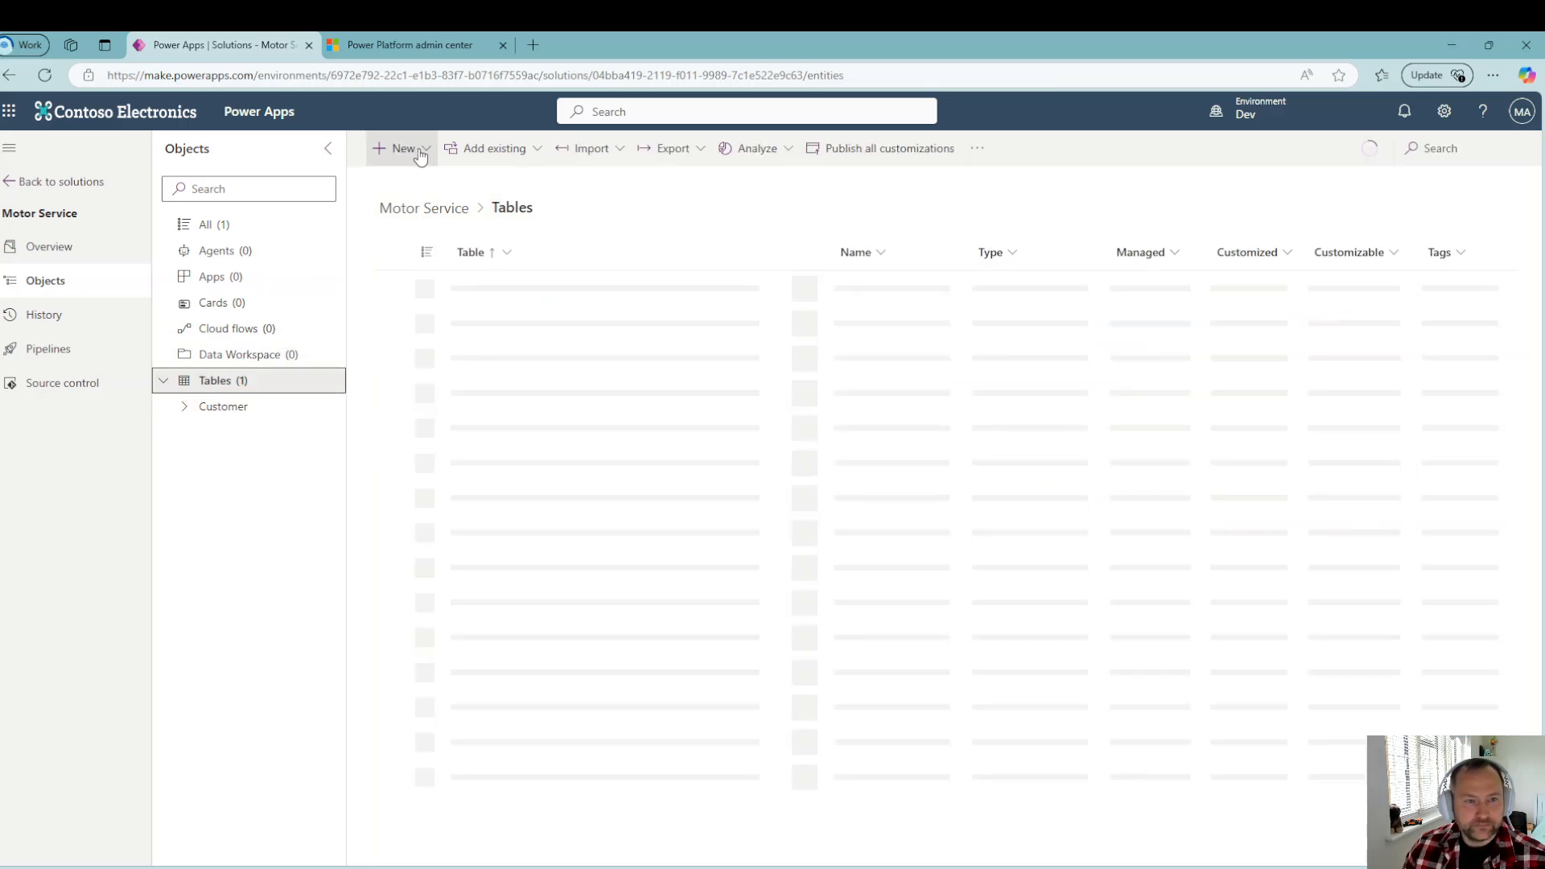
left_click(417, 151)
mouse_move(438, 388)
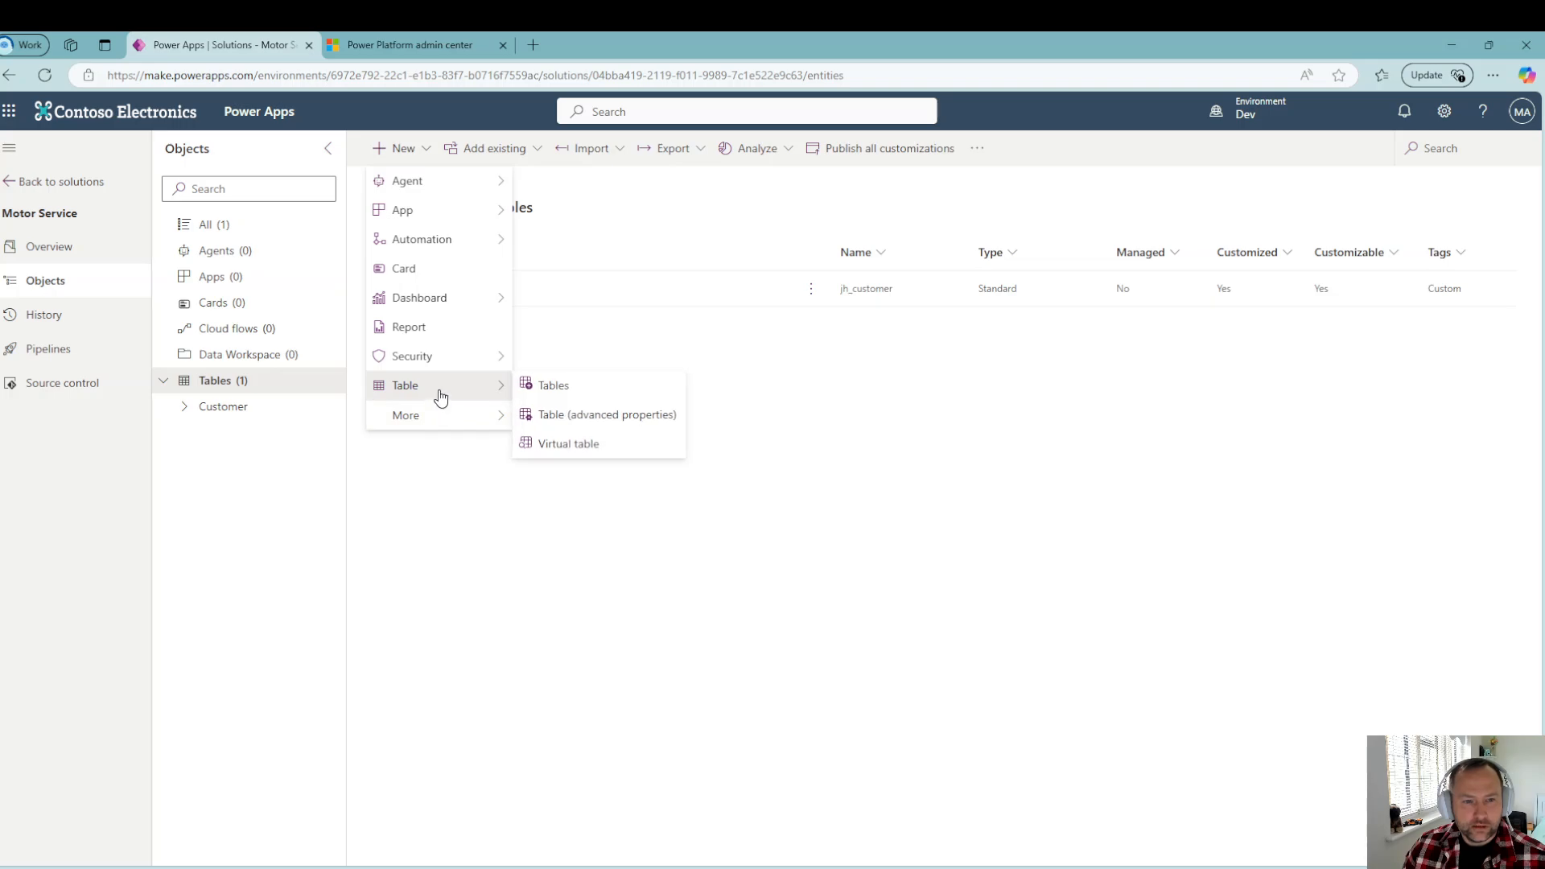
left_click(596, 418)
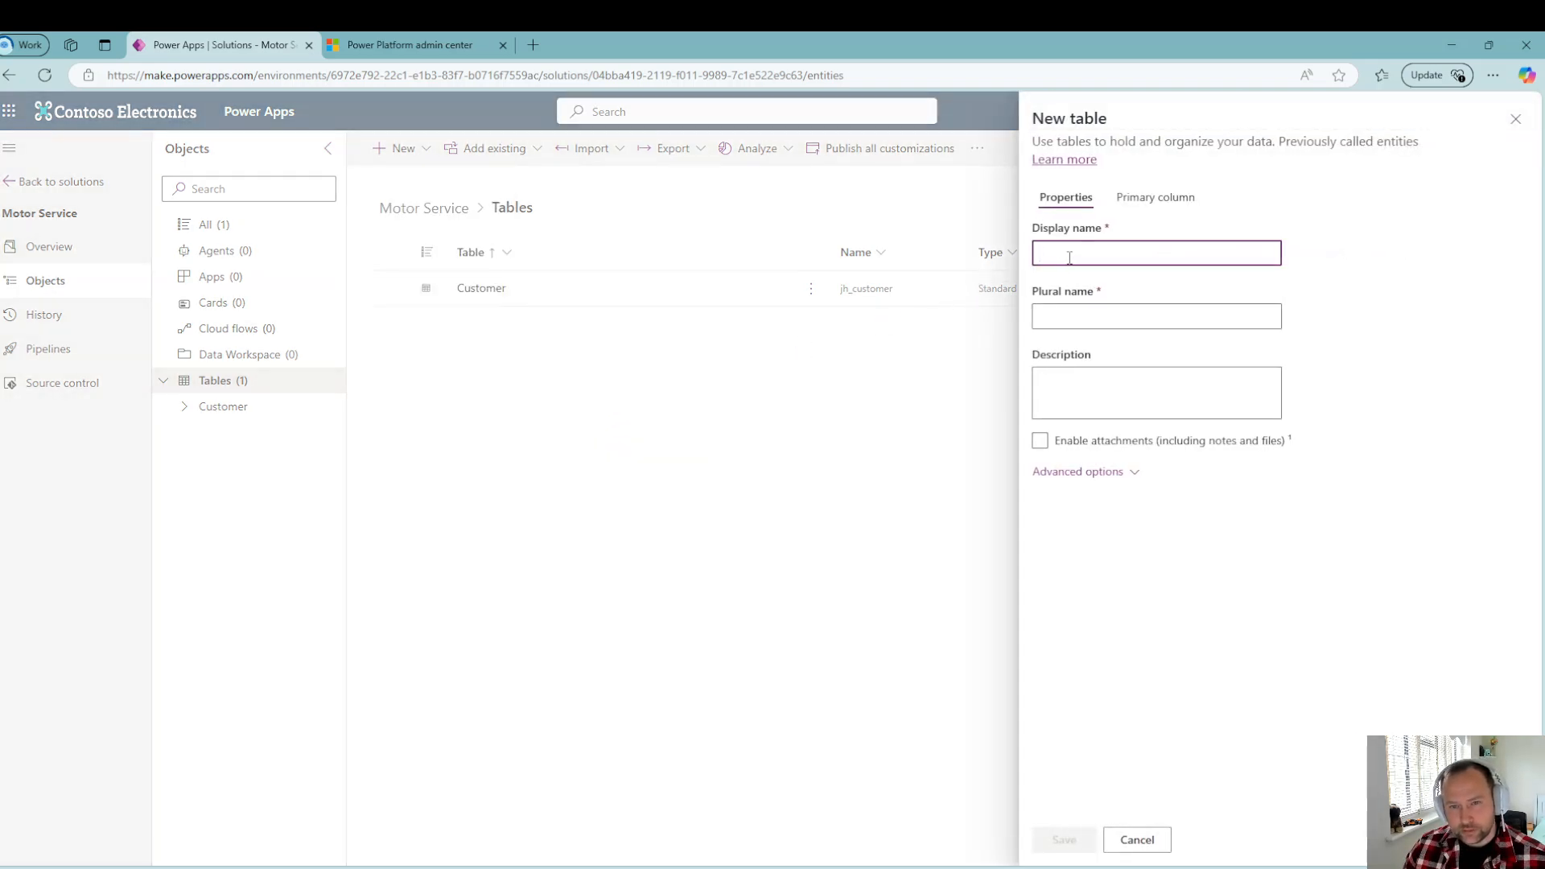
type("Vehicle")
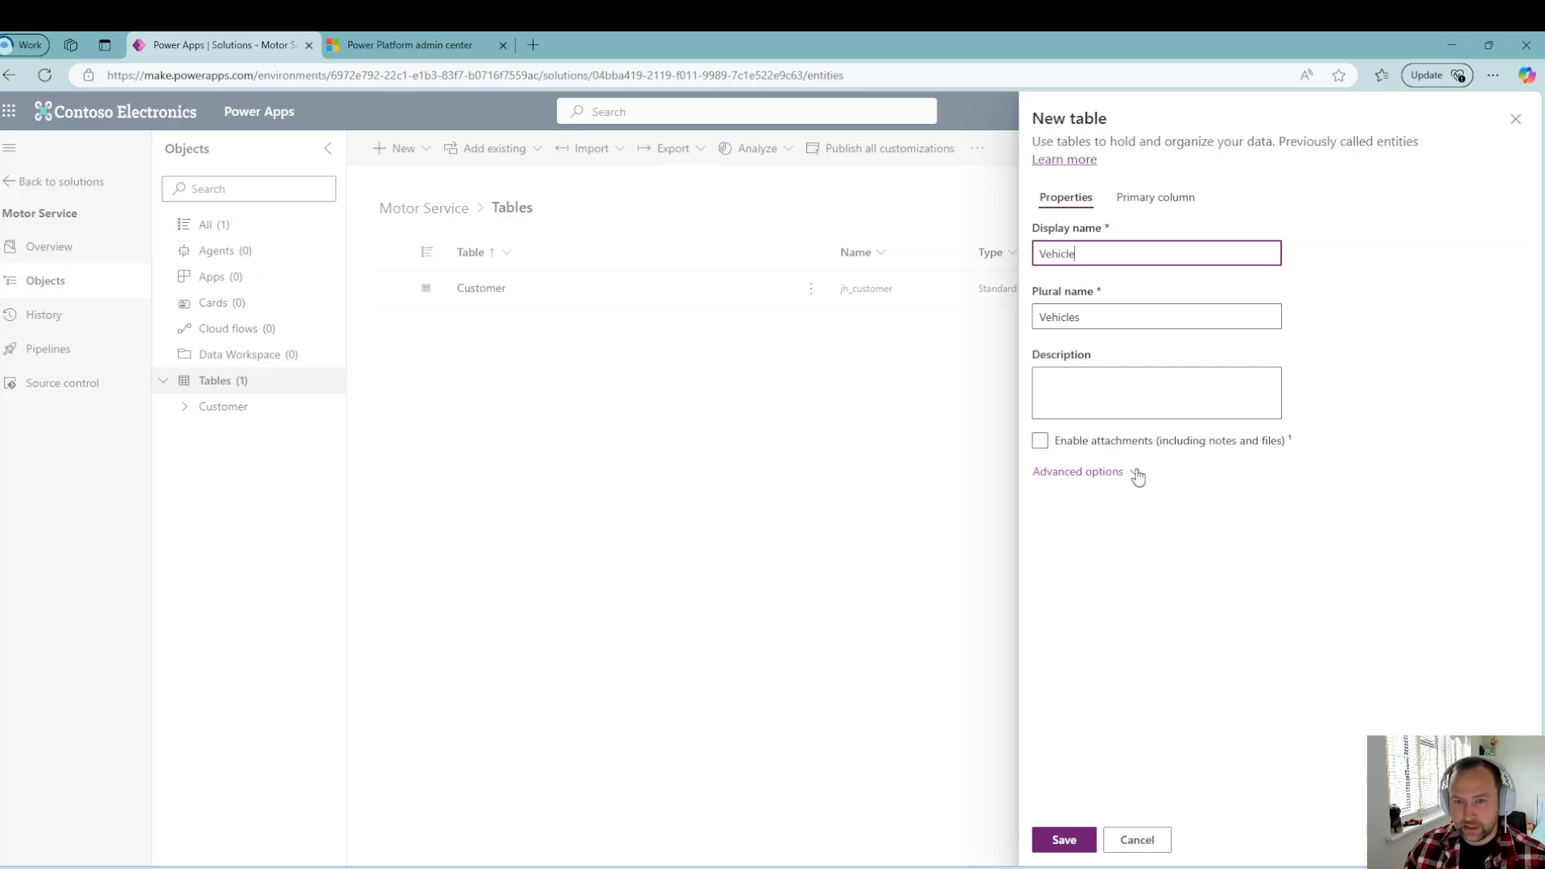
Step: Name the Vehicle table's primary column Registration, set its maximum character count to 20, and save the table
left_click(1155, 201)
left_click(1084, 253)
key("ctrl+a")
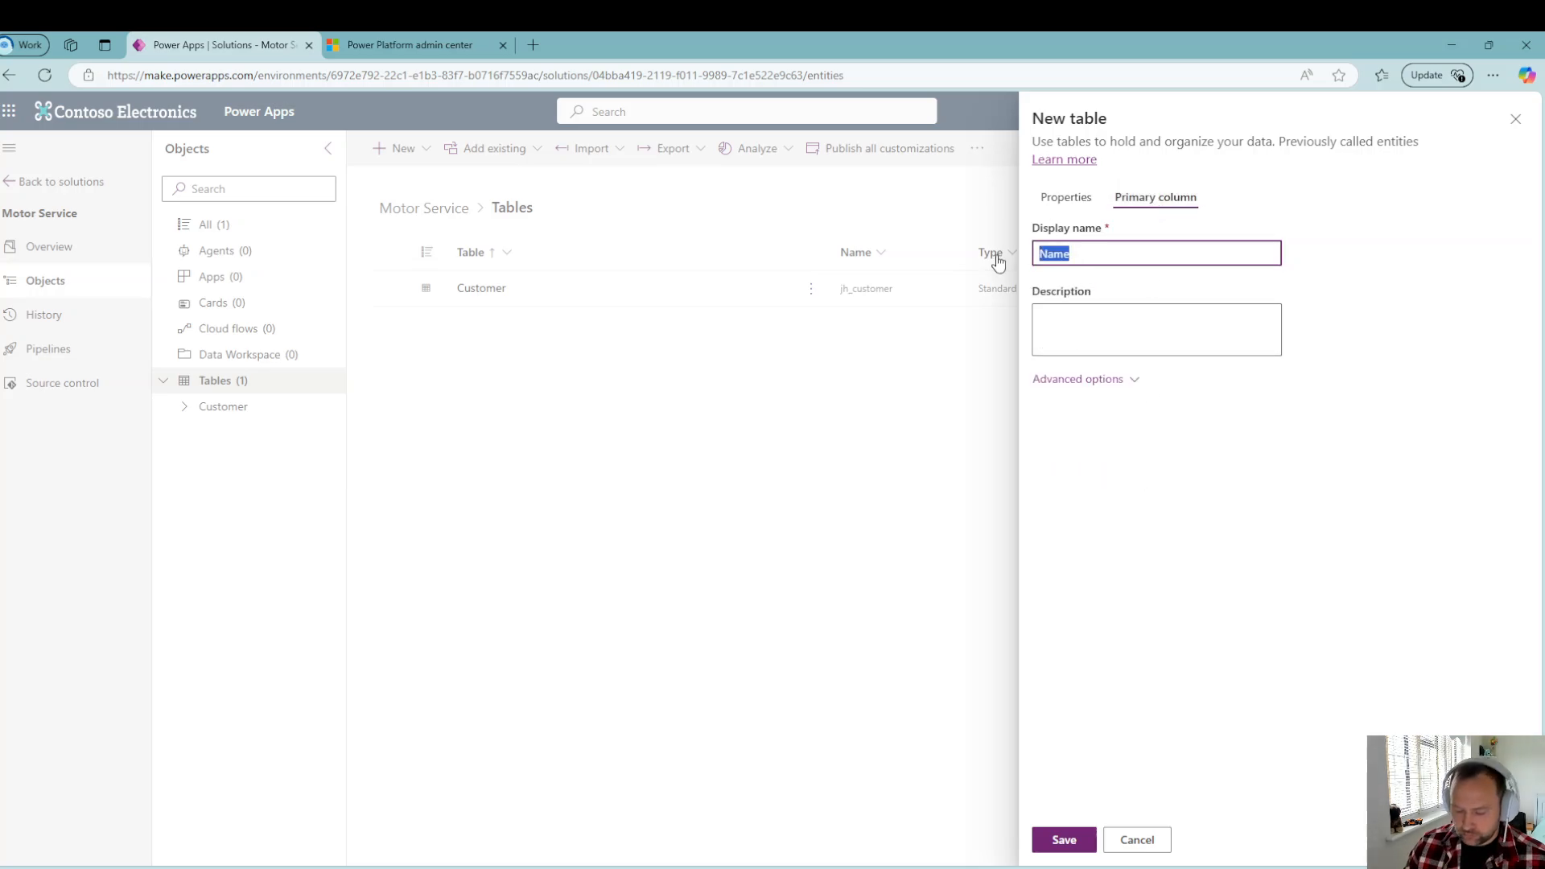
type("Registration")
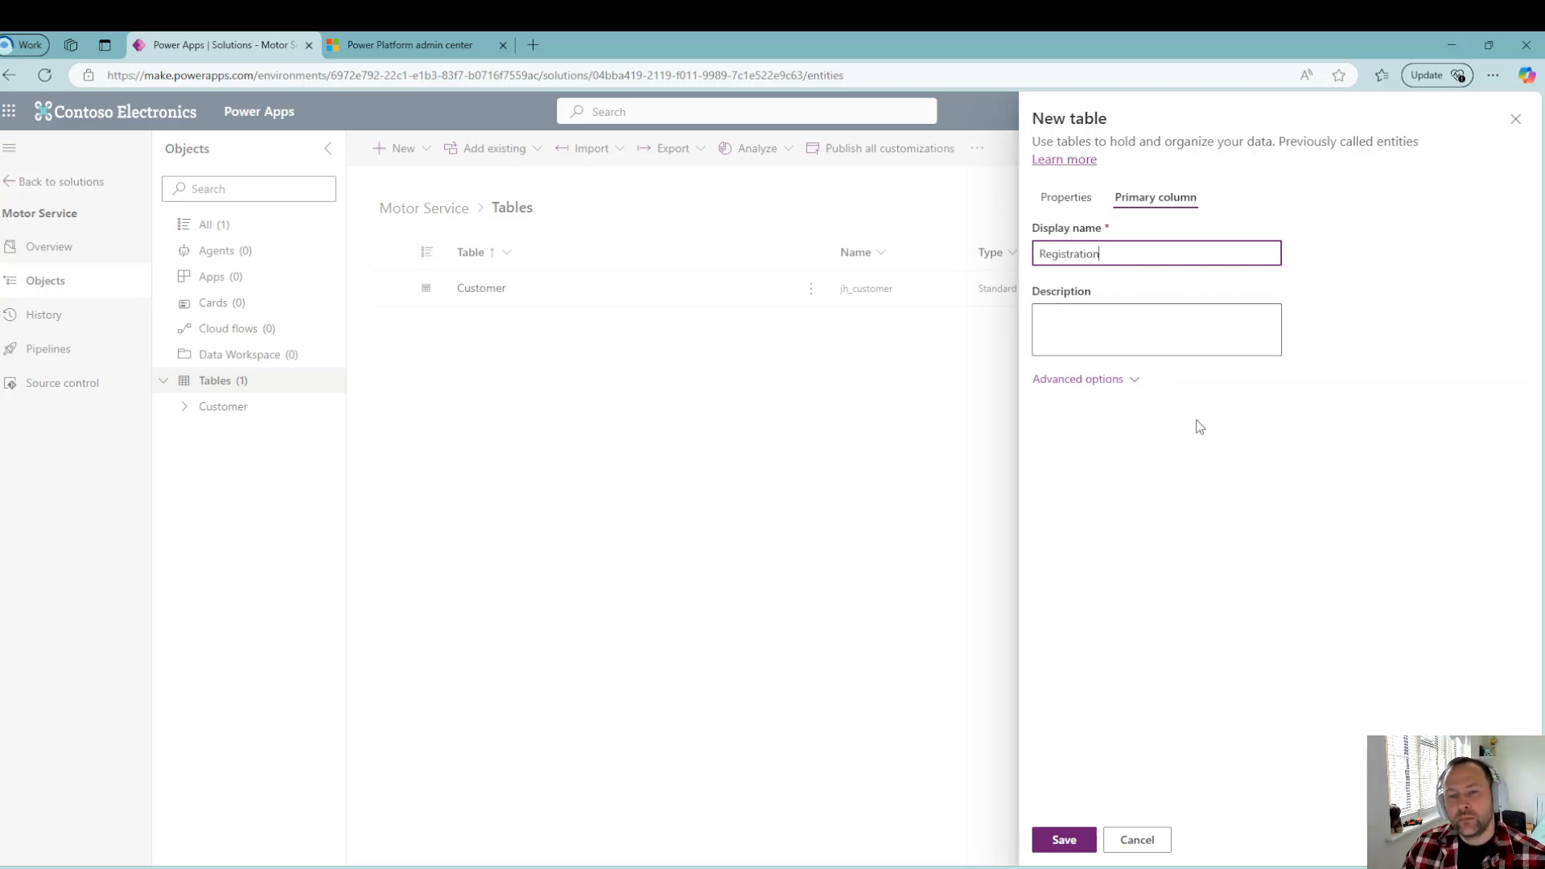
left_click(1135, 381)
left_click_drag(1074, 565, 1020, 569)
type("20")
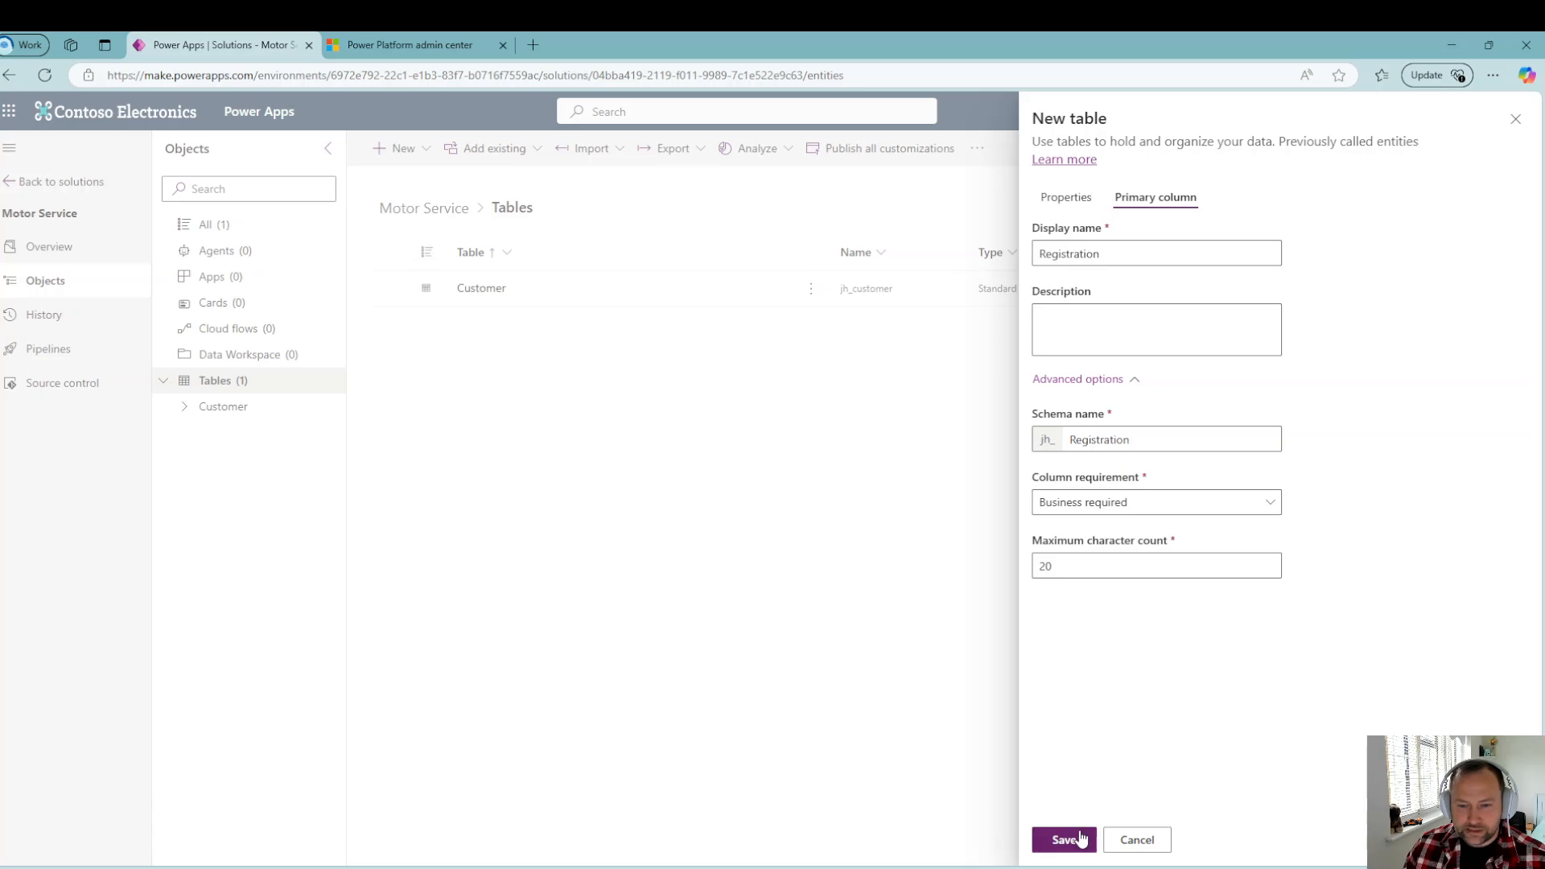
left_click(1079, 839)
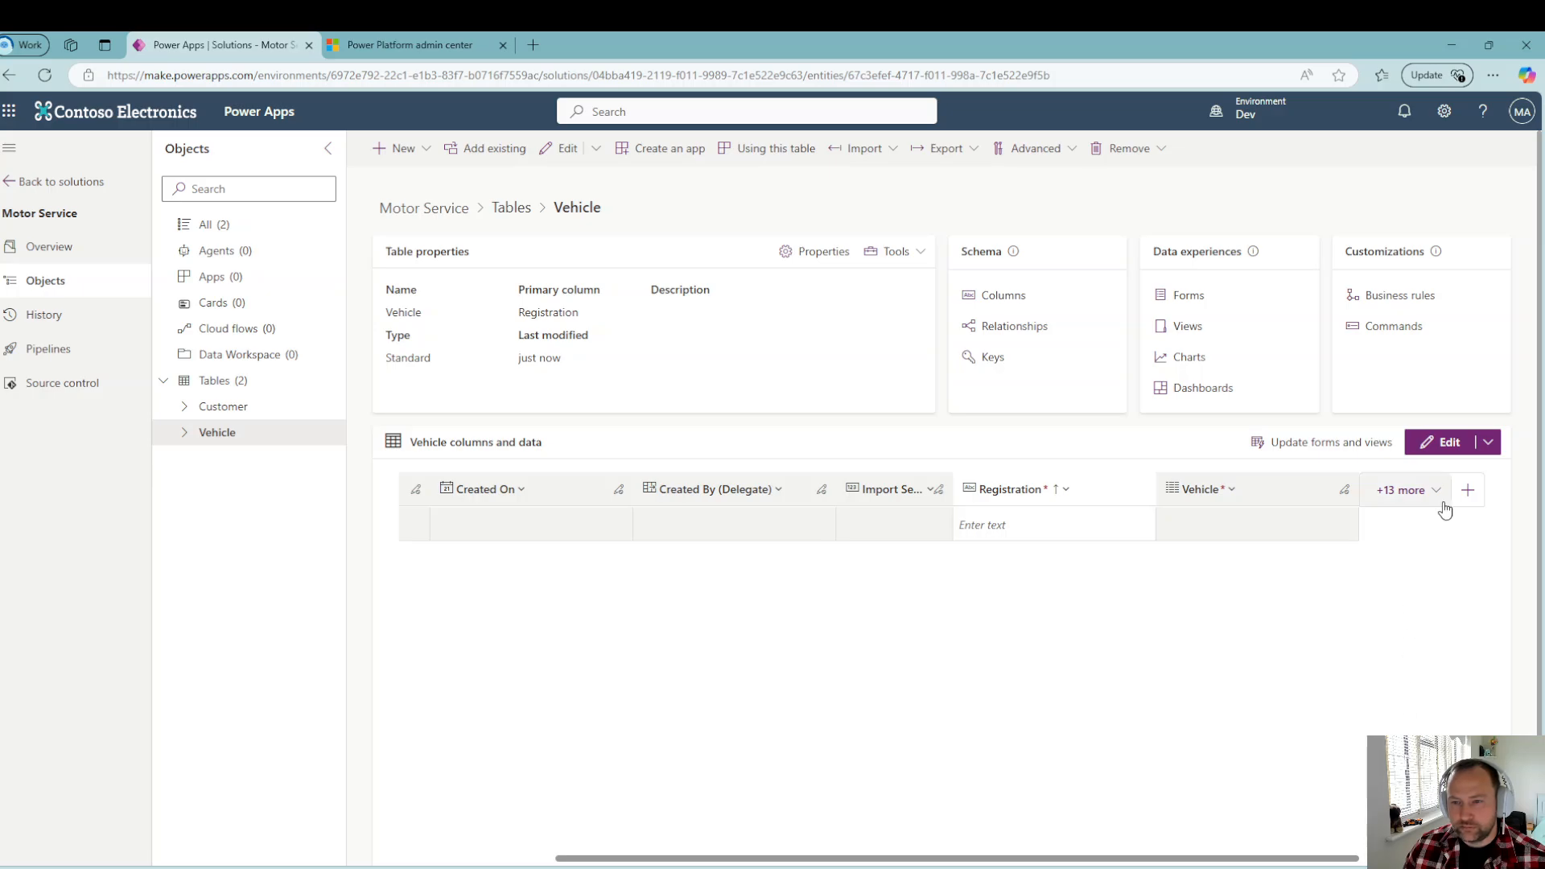
Step: Start a new single-line text column named Make in the Vehicle table and make it Business required
left_click(1466, 491)
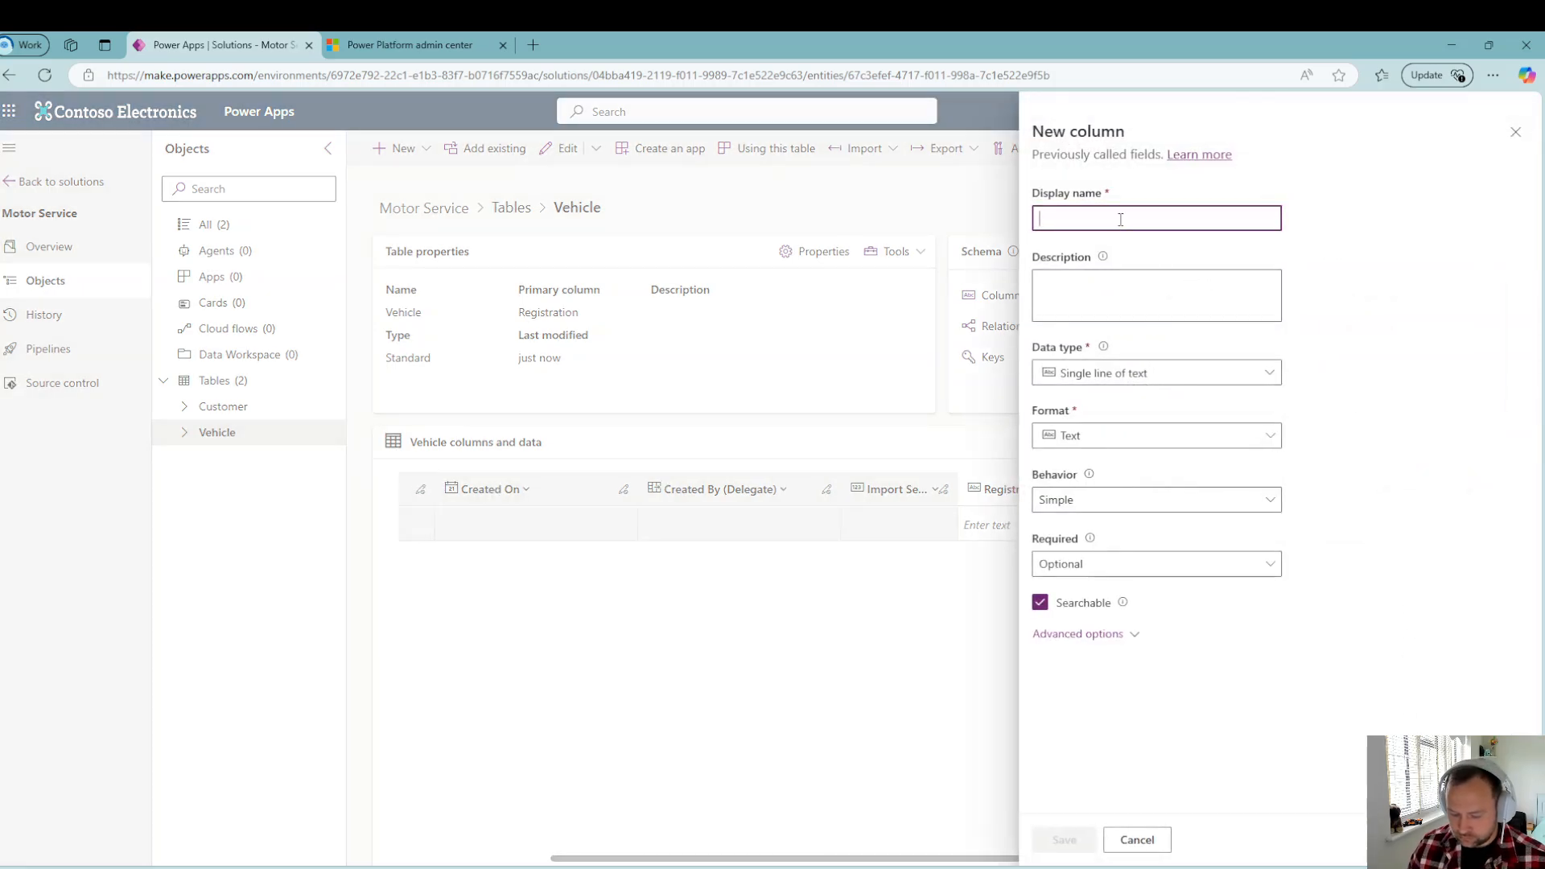
type("Make")
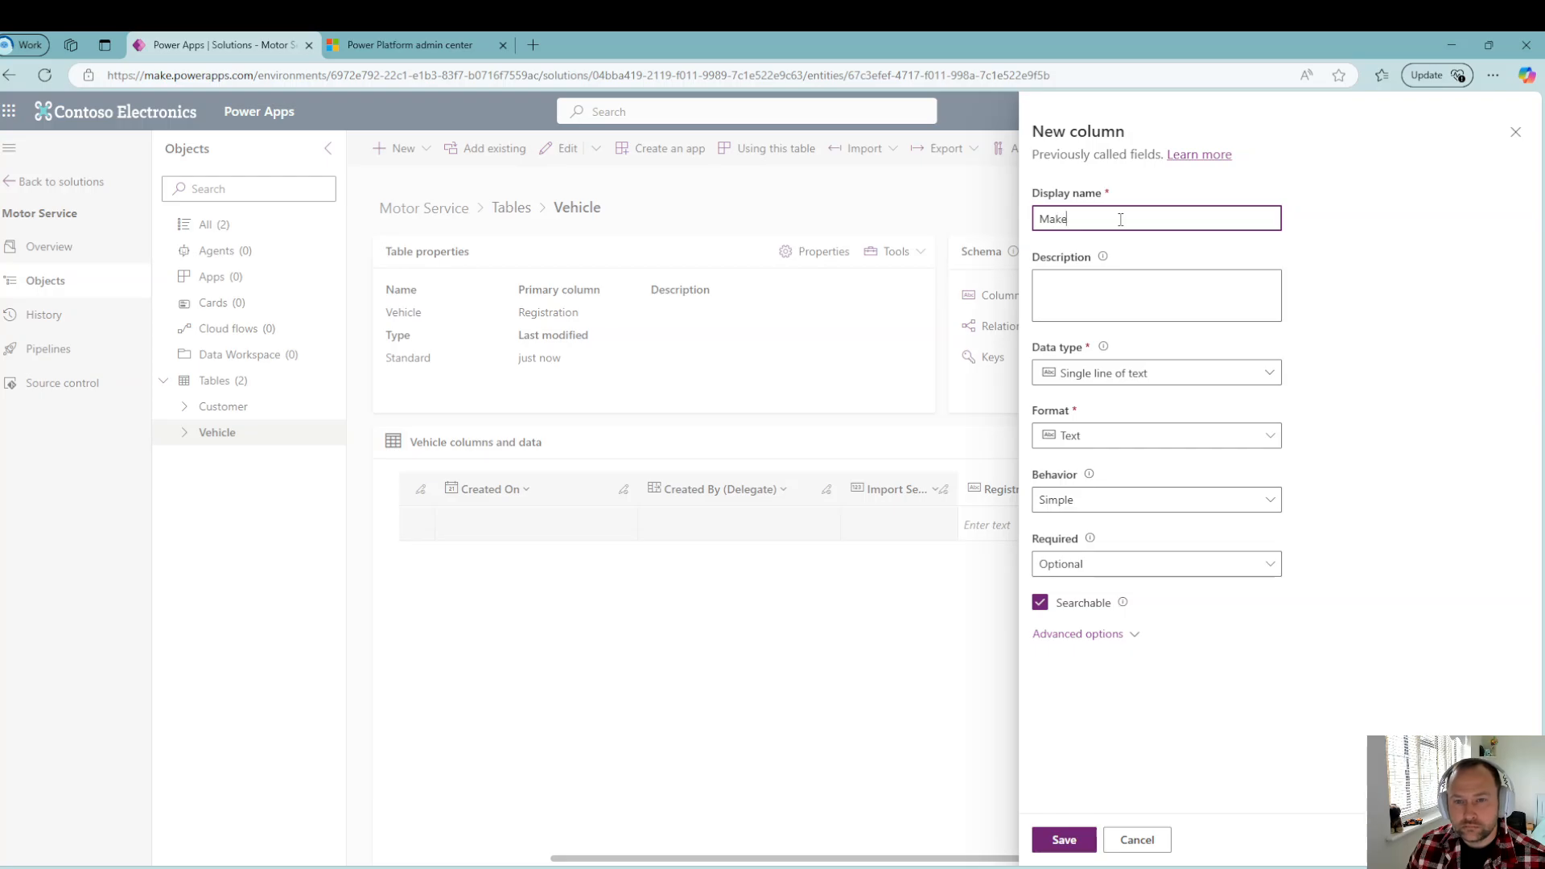
left_click(1275, 375)
left_click(1268, 439)
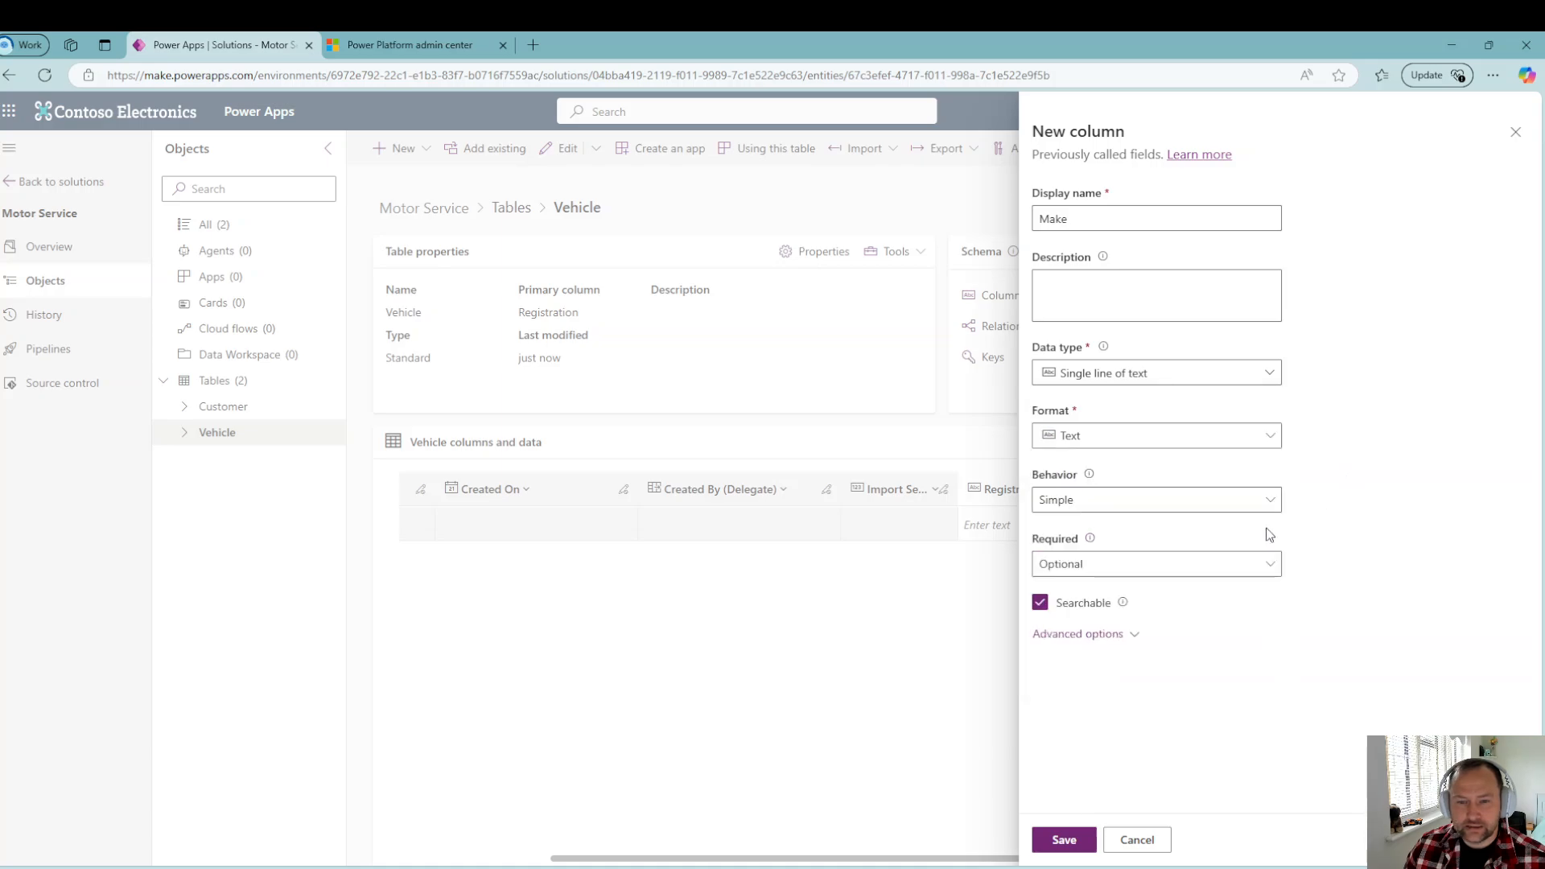
left_click(1135, 567)
left_click(1110, 625)
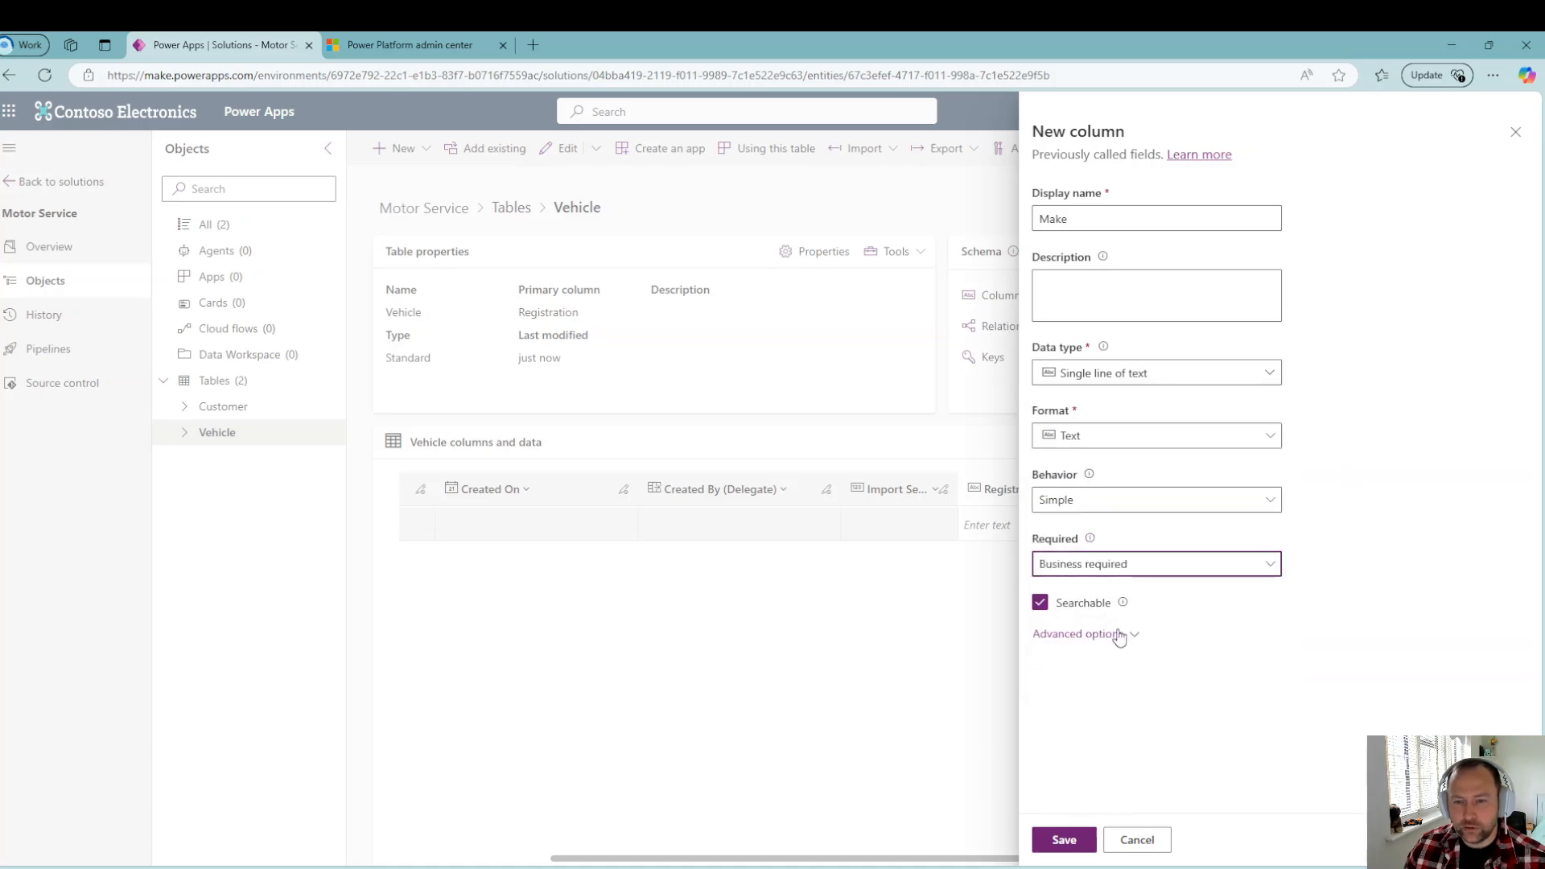
Step: Set the Make column's maximum character count to 50 in its advanced options and save the column
left_click(1119, 634)
left_click_drag(1085, 769, 993, 781)
left_click(1340, 726)
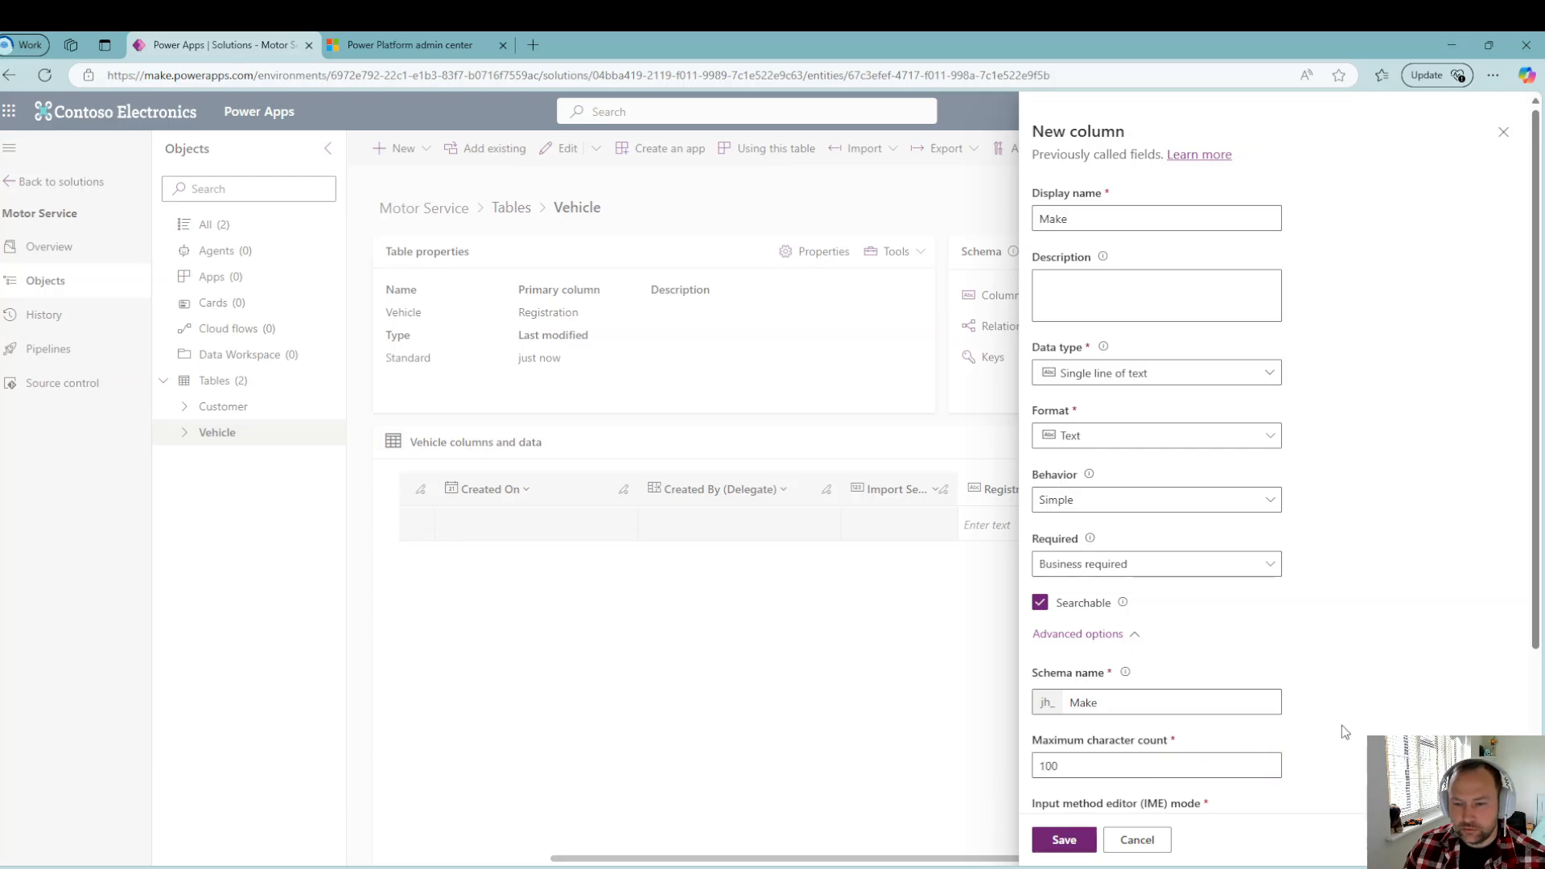
left_click_drag(1097, 770, 985, 774)
type("50")
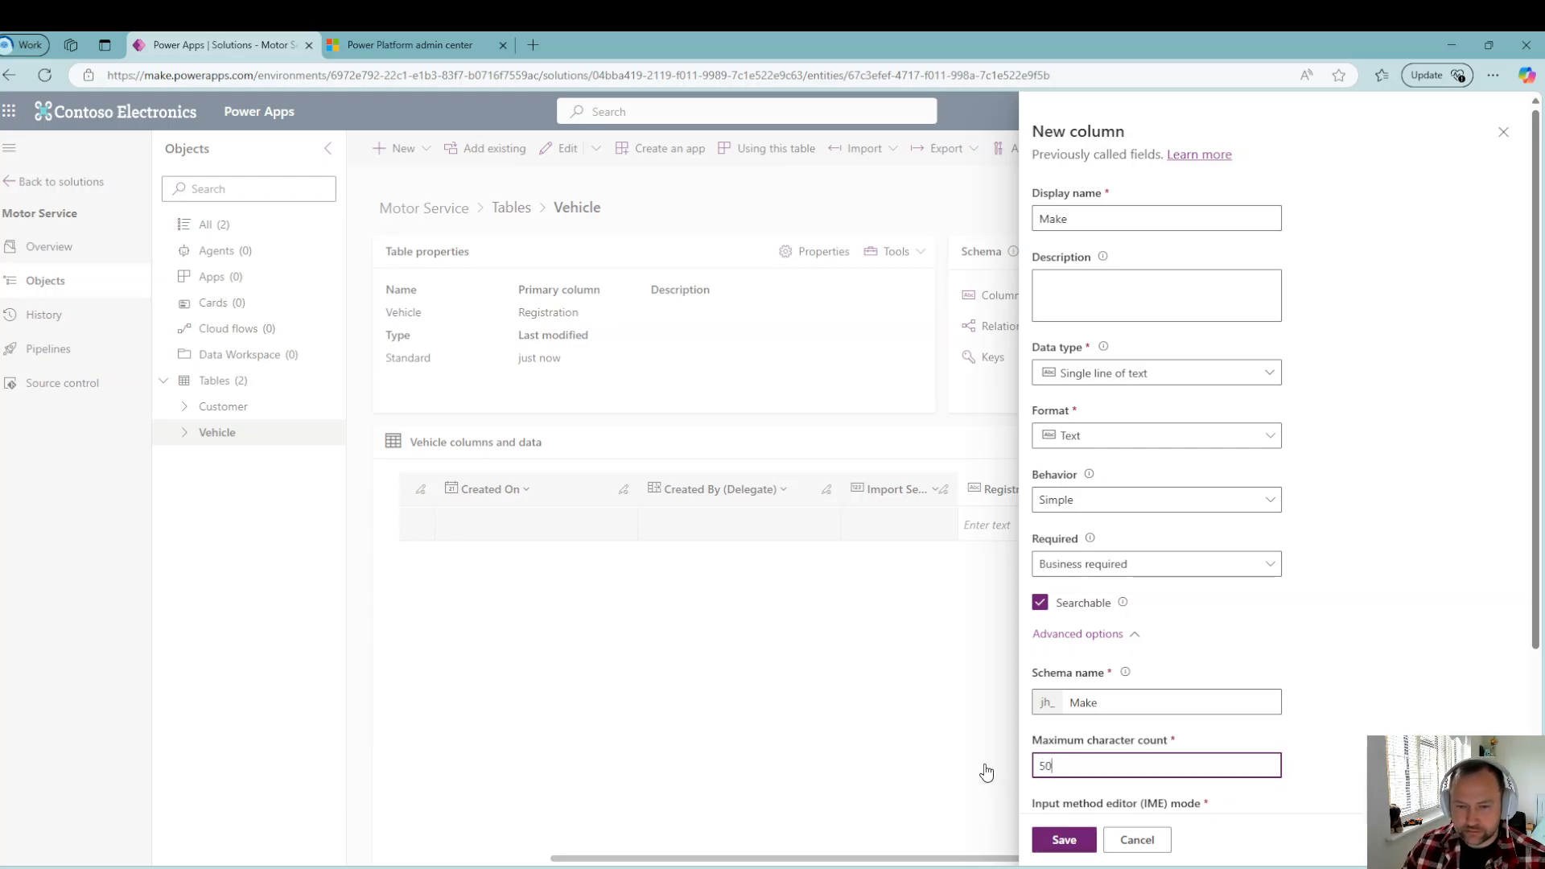
left_click(1075, 845)
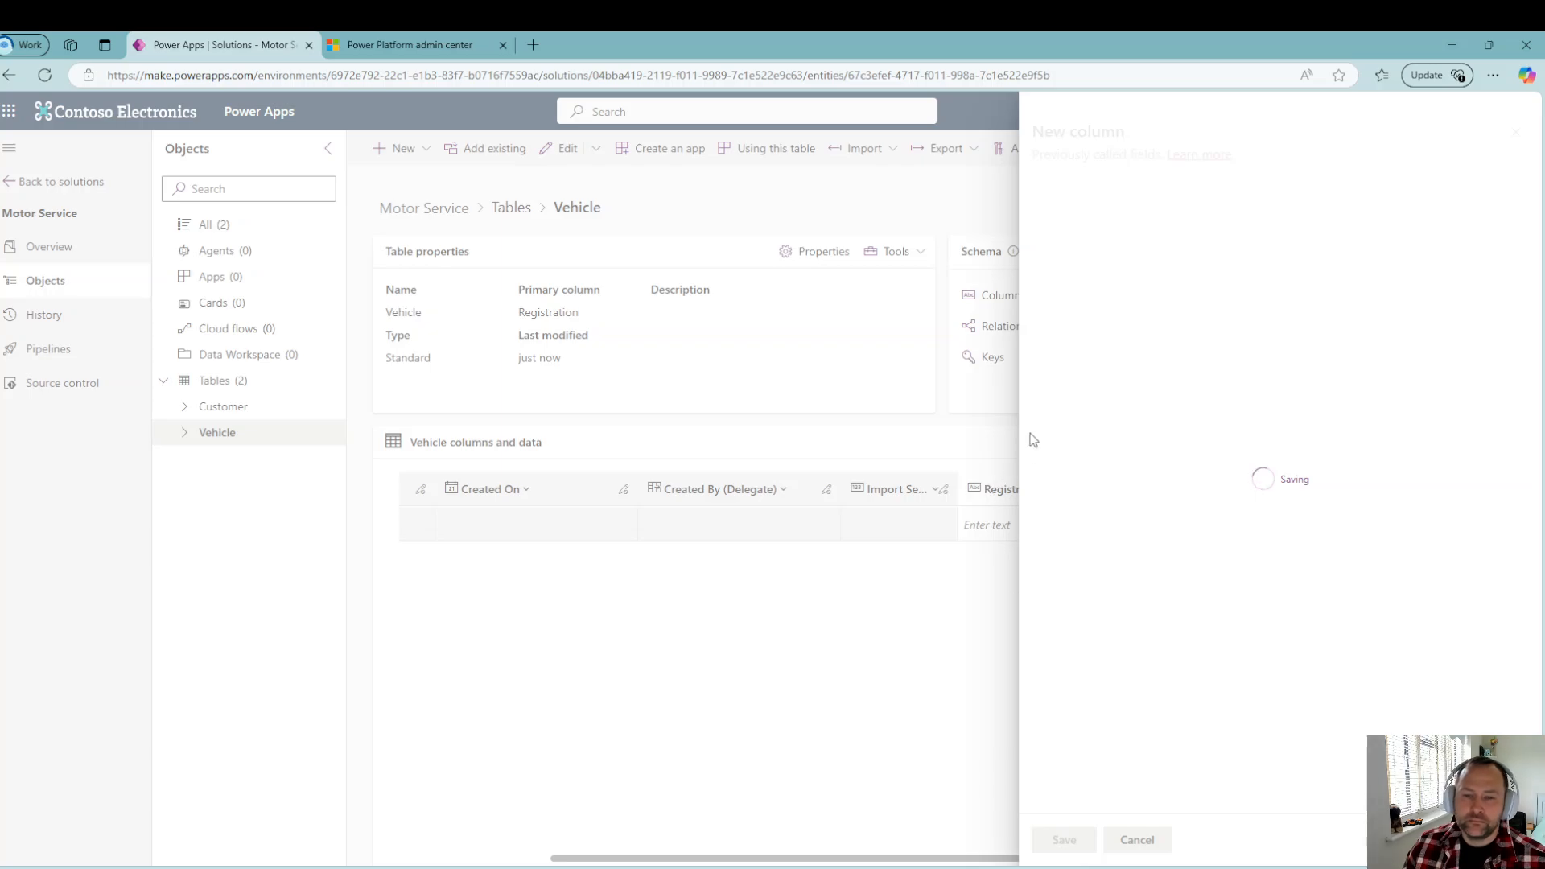
Step: Start another single-line text column named Model in the Vehicle table and make it Business required
left_click(1468, 490)
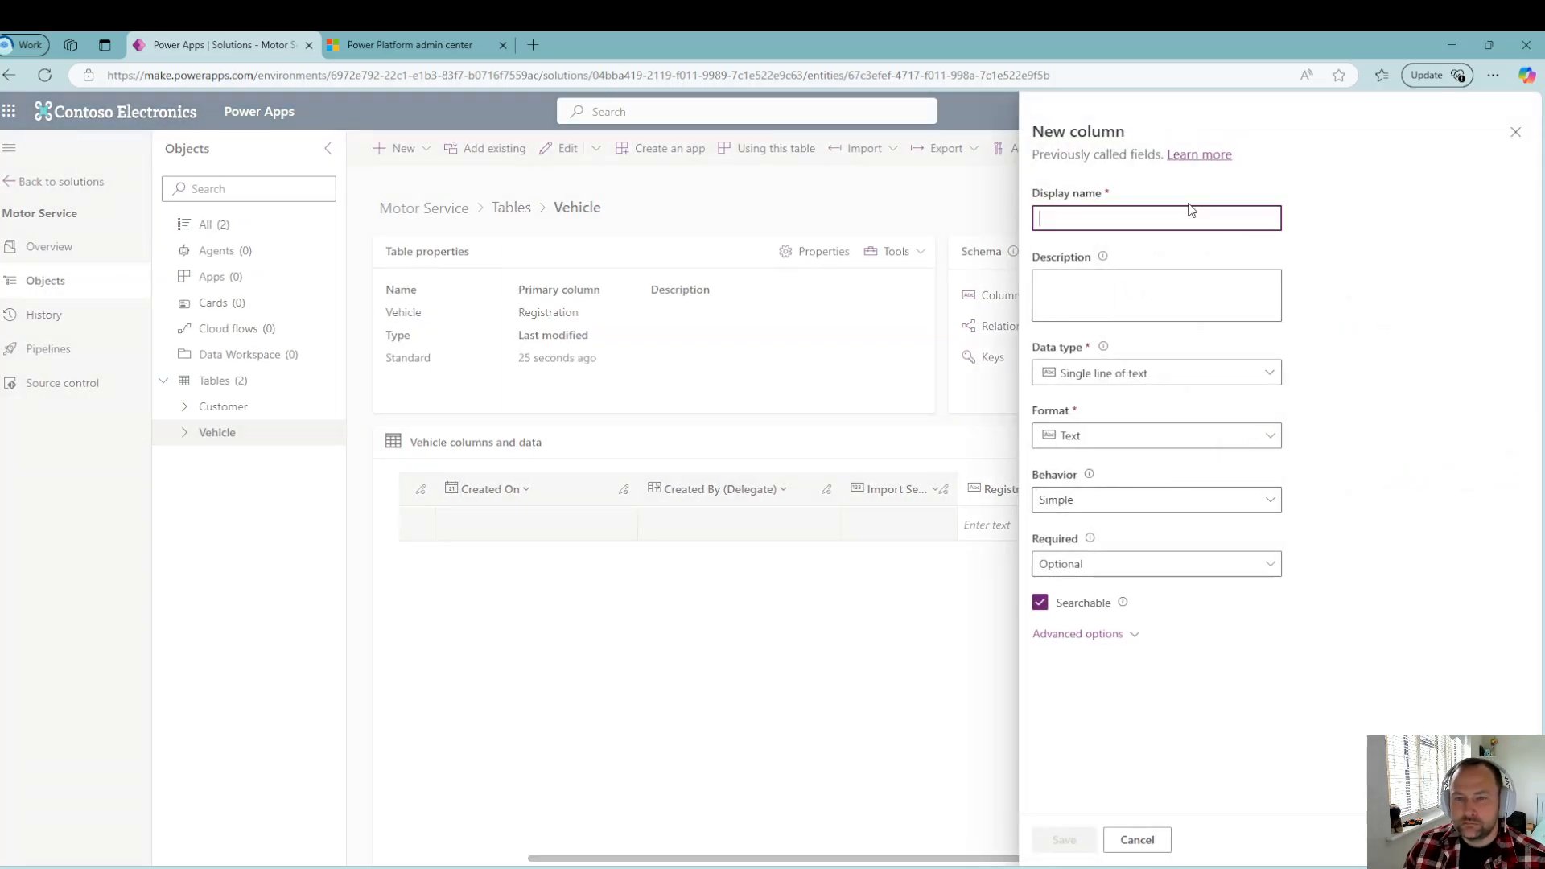
type("Model")
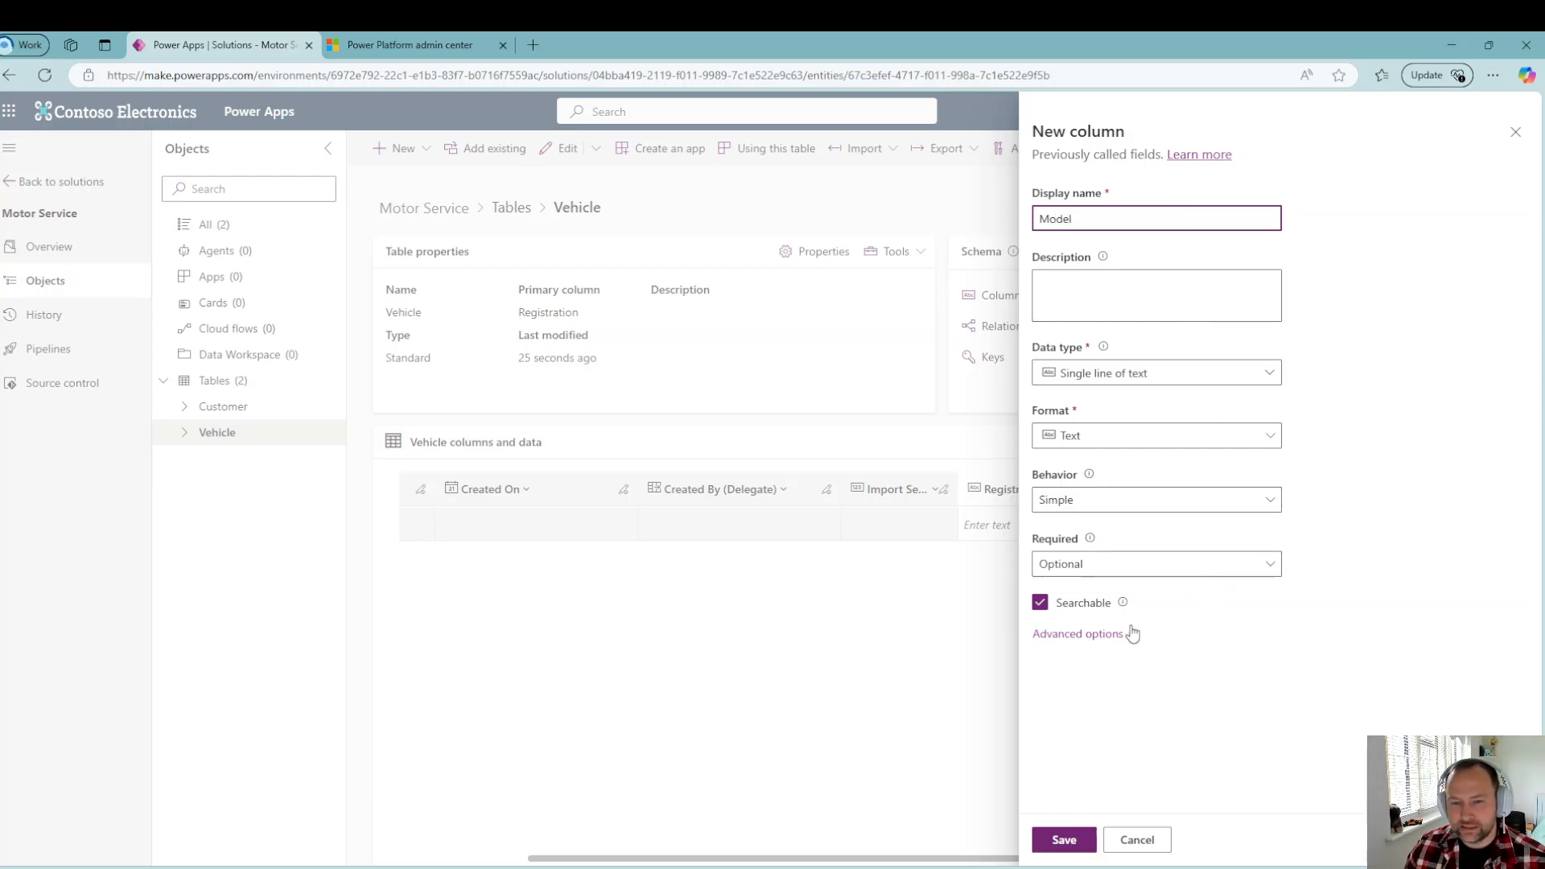
left_click(1134, 563)
left_click(1094, 624)
Step: Set the Model column's maximum character count to 50 in its advanced options and save the column
left_click(1096, 635)
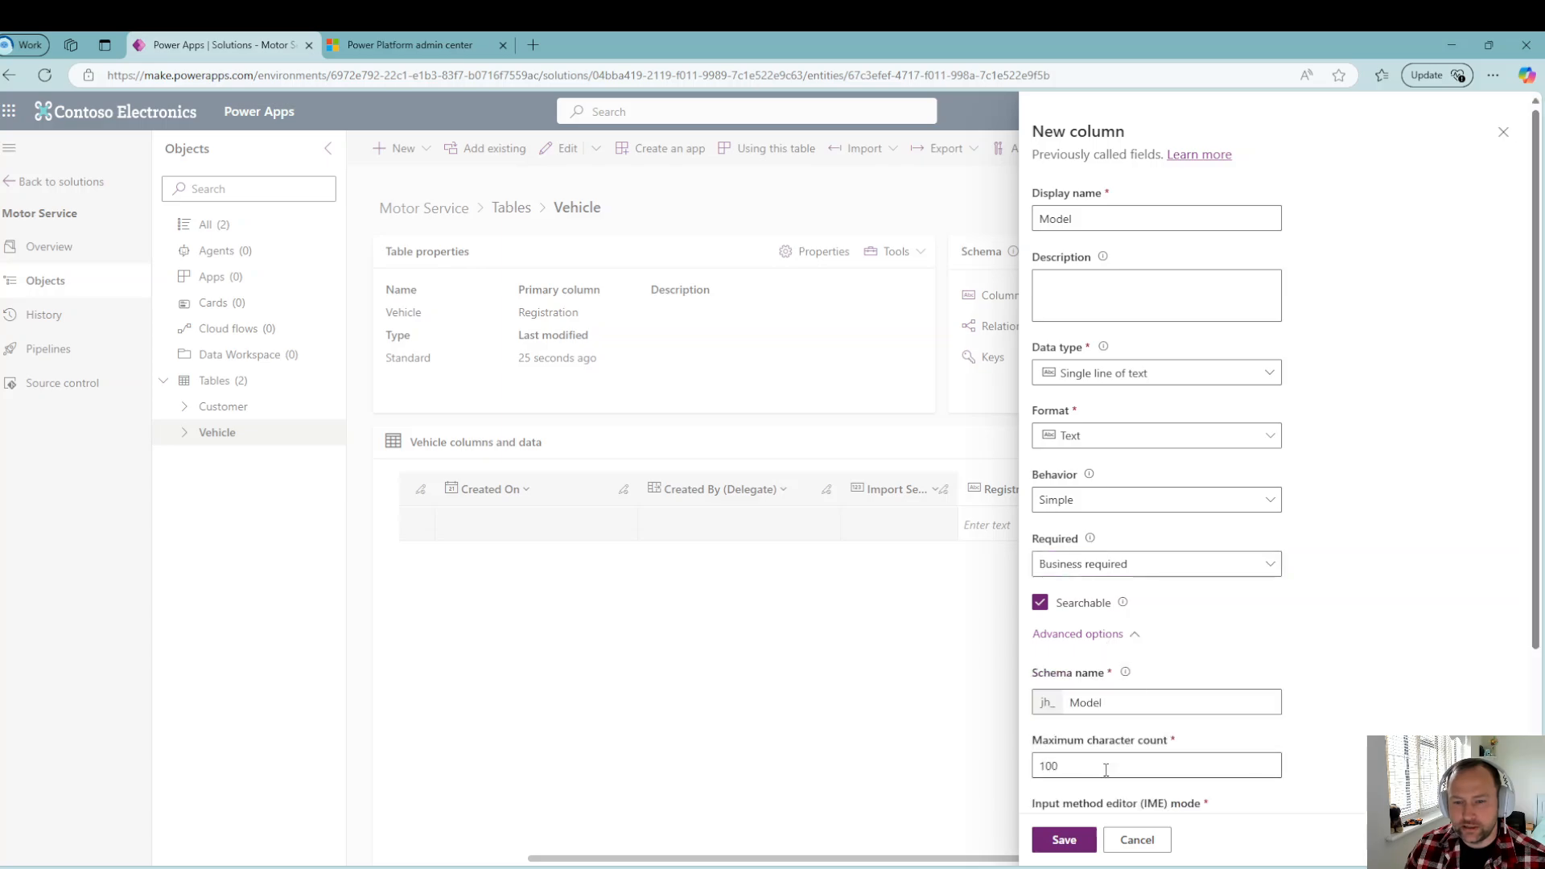
left_click_drag(1105, 766, 973, 769)
type("50")
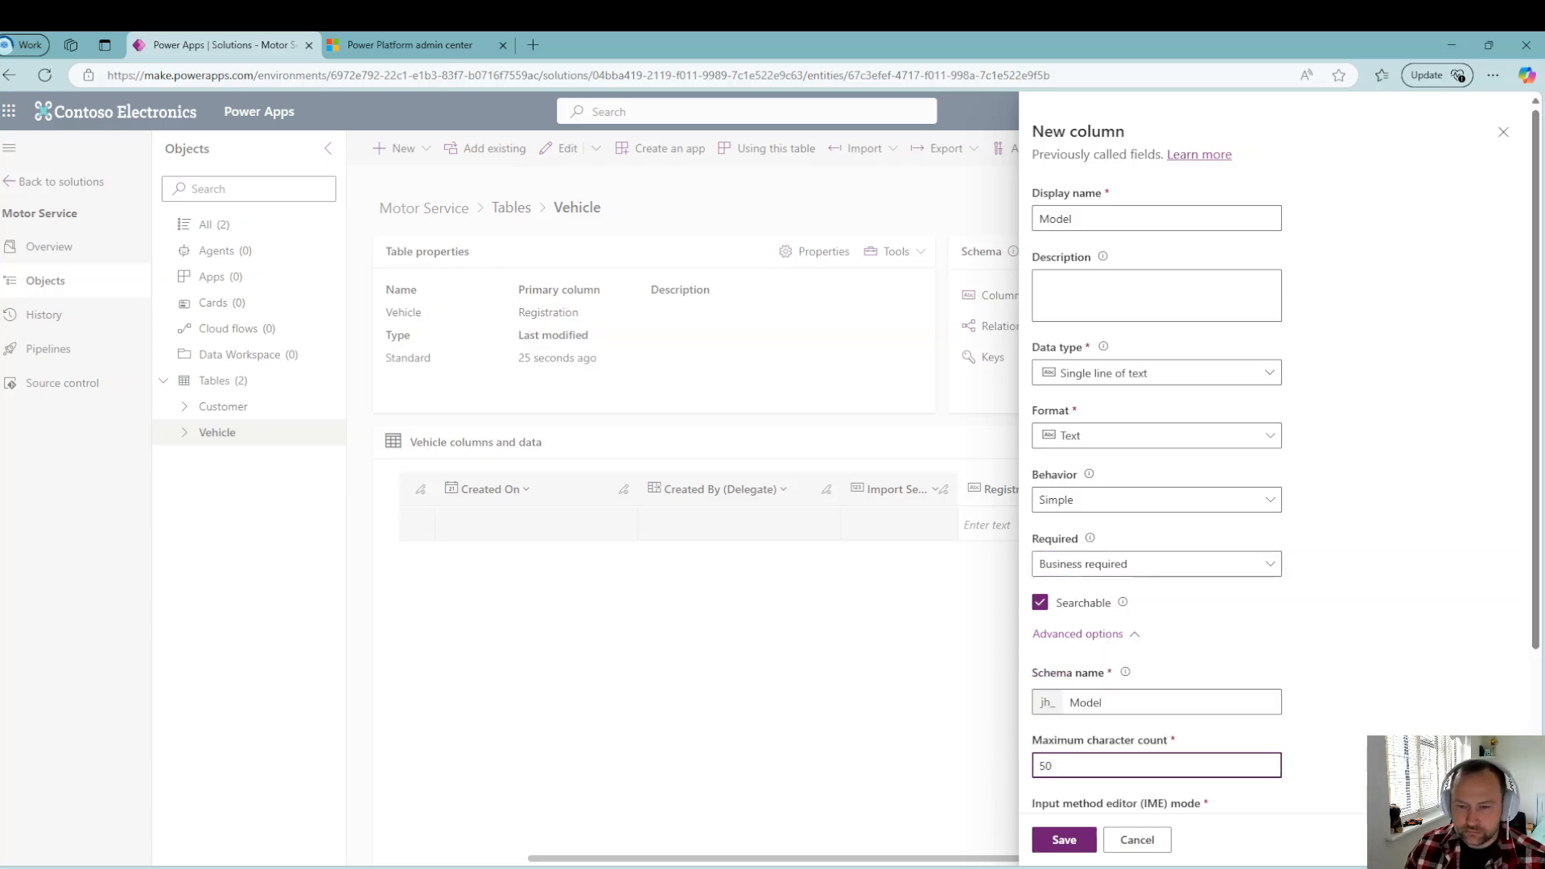
left_click(1368, 691)
scroll(1207, 684, "down", 3)
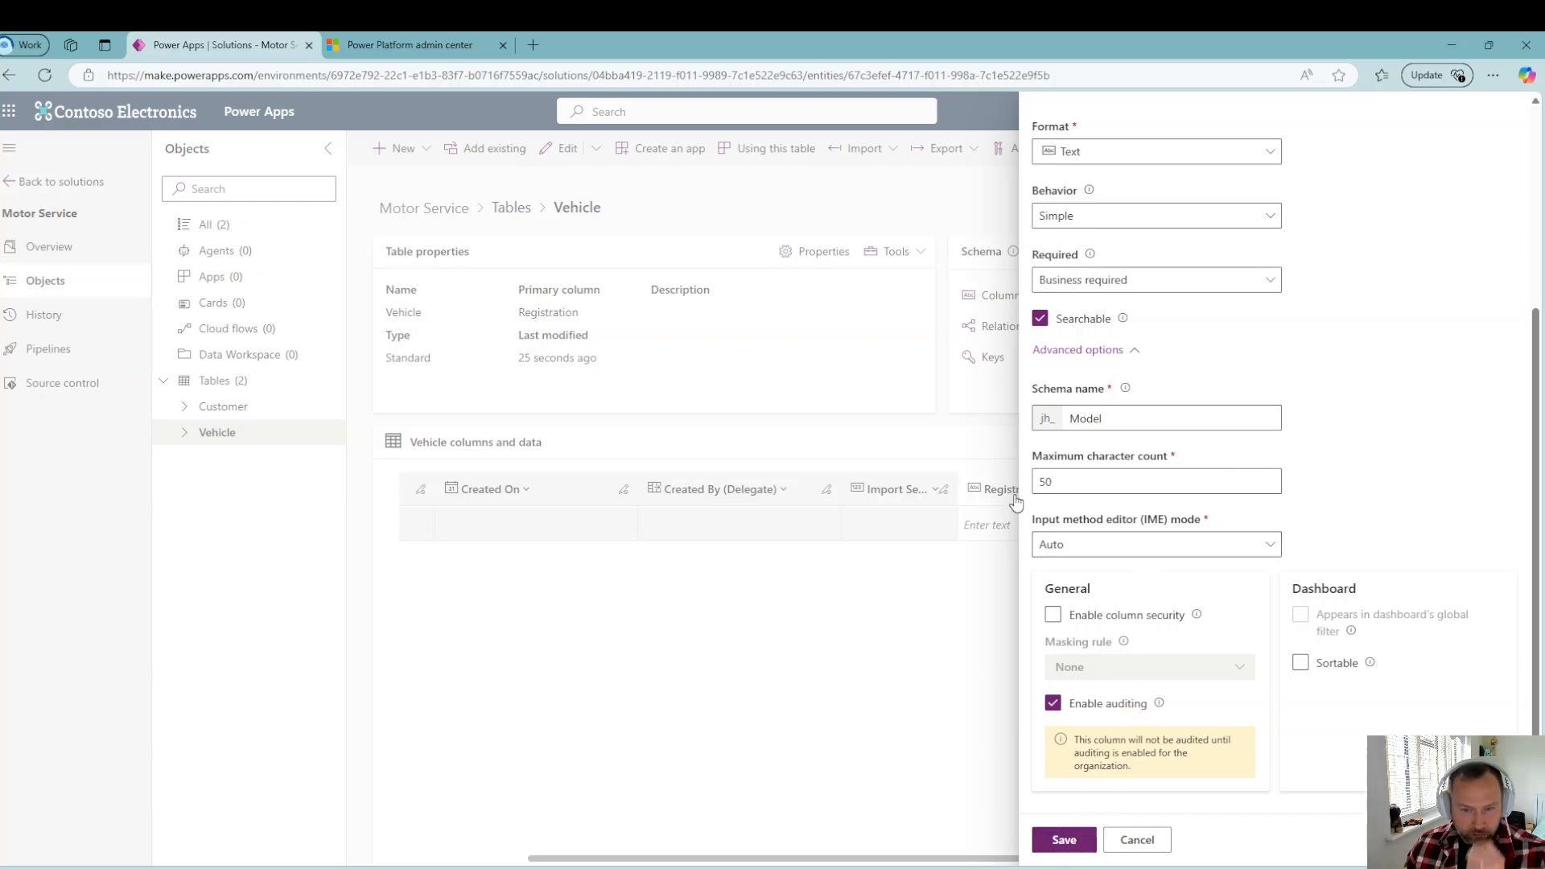
left_click(1047, 842)
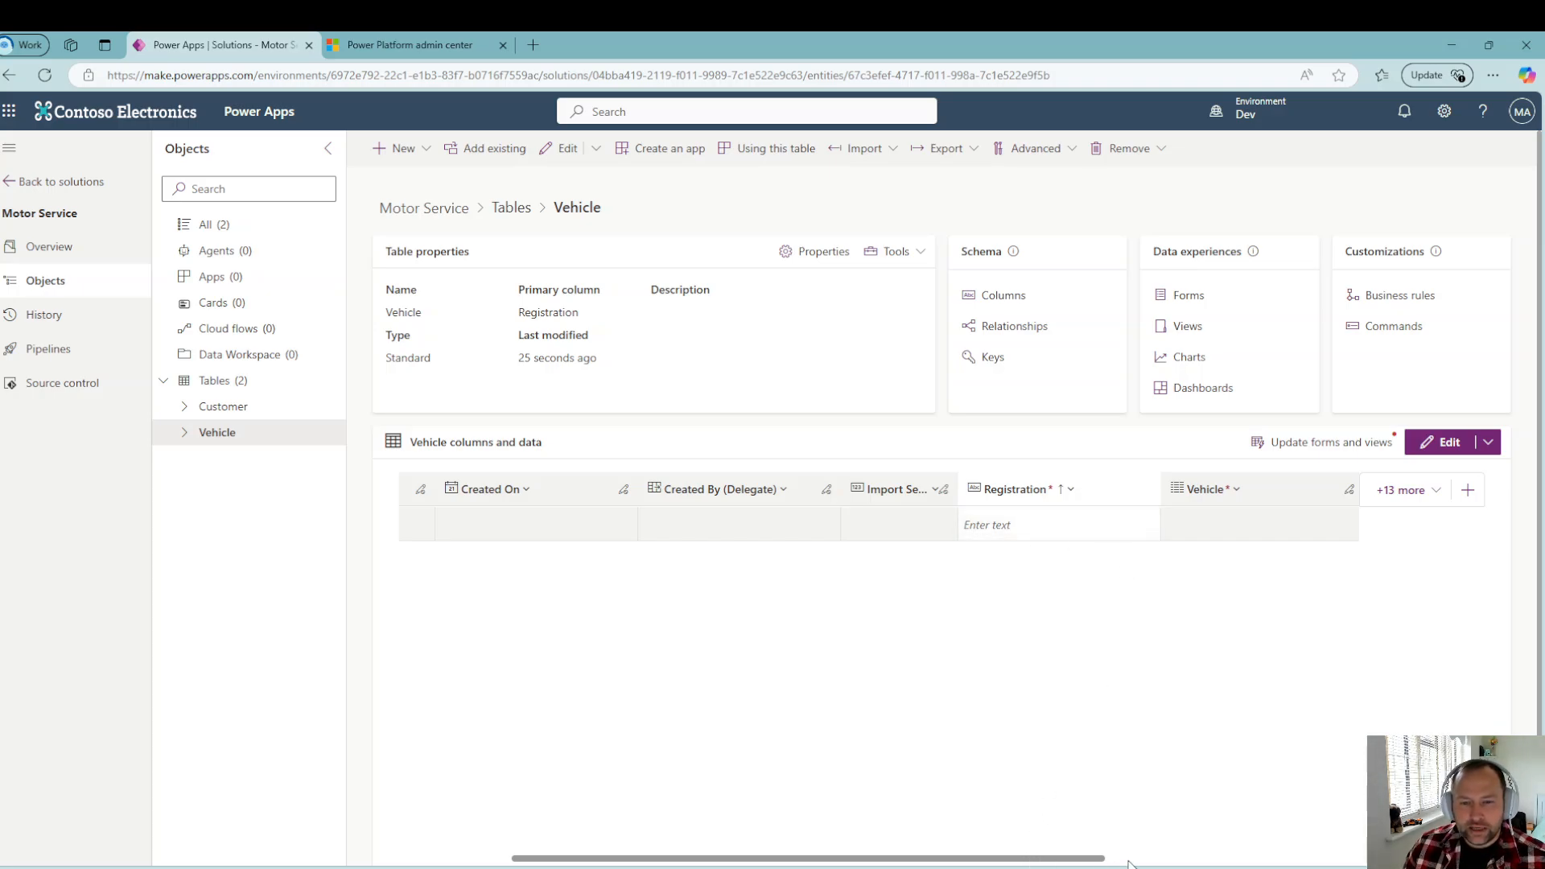
Step: Open the Registration cell of the empty row in the Vehicle table's data for entry
left_click_drag(1063, 859, 1328, 814)
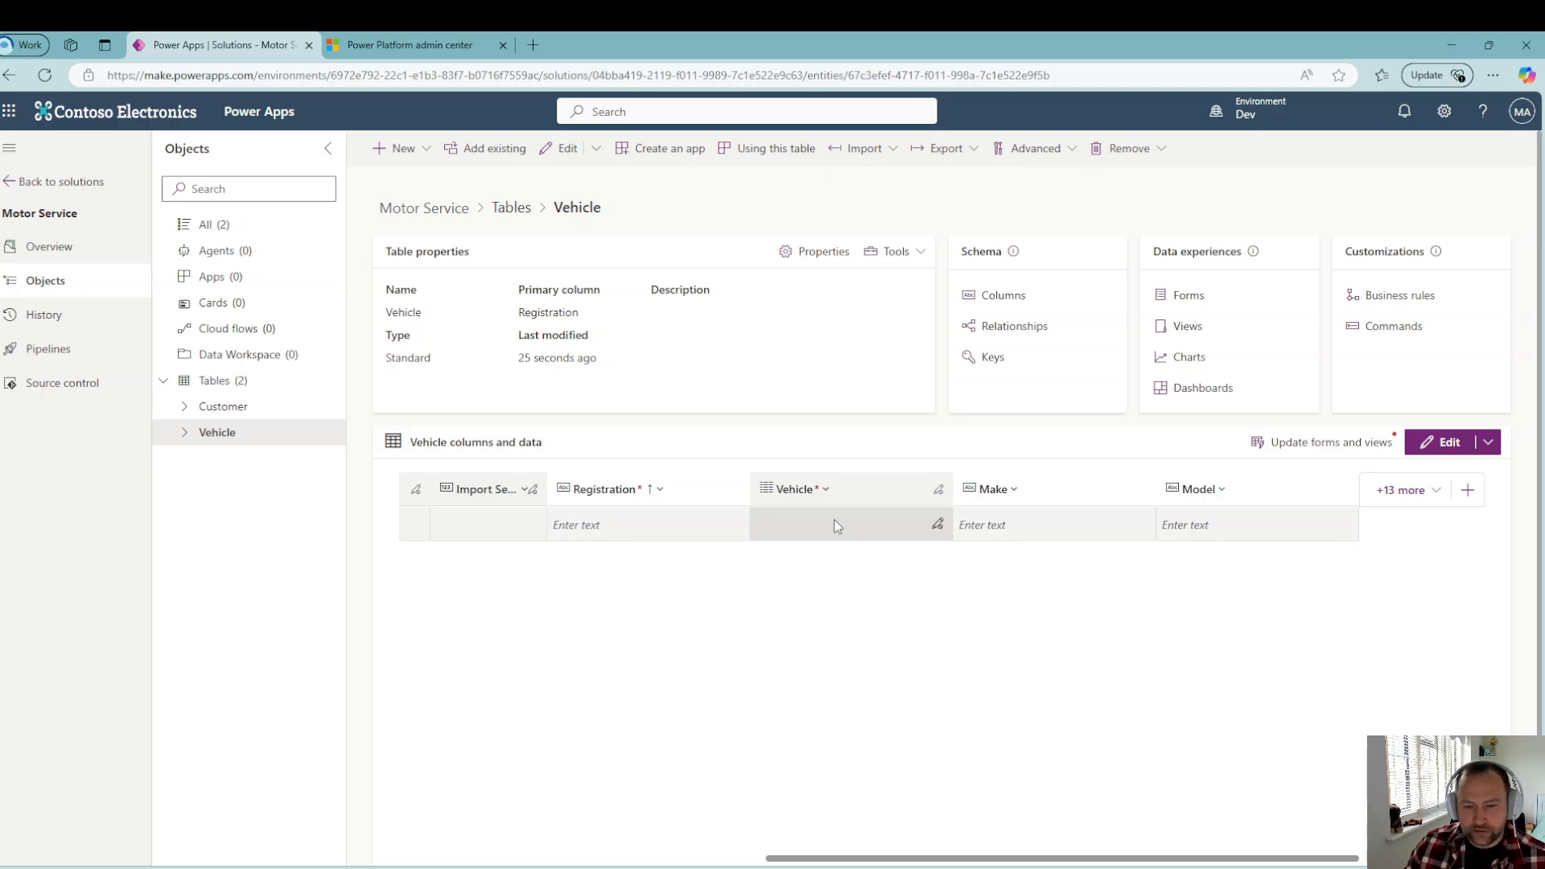
left_click(650, 524)
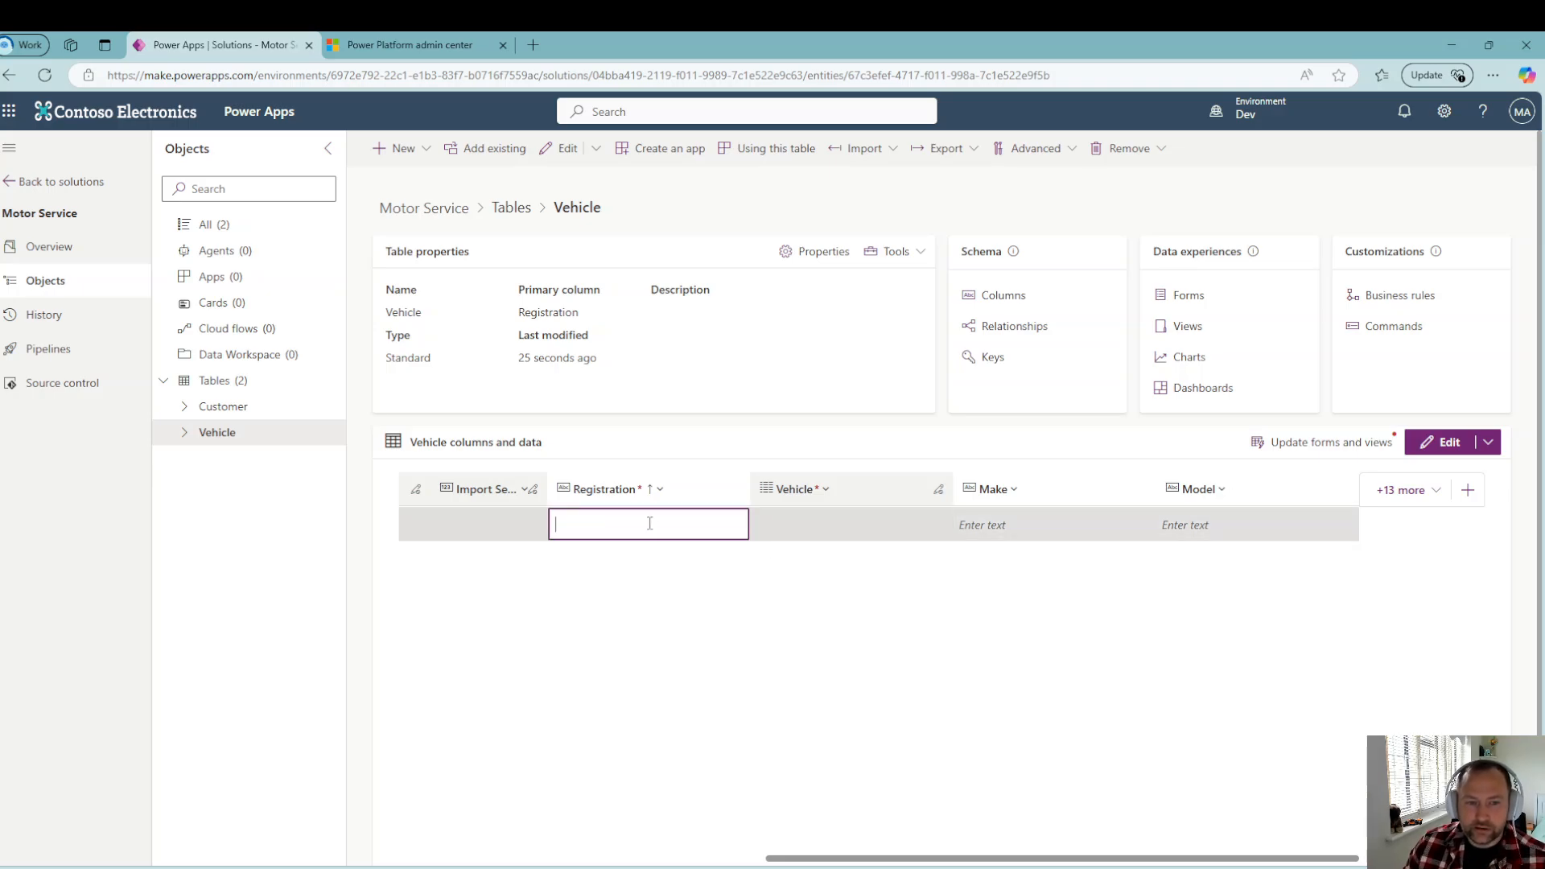
type("jfosdhif")
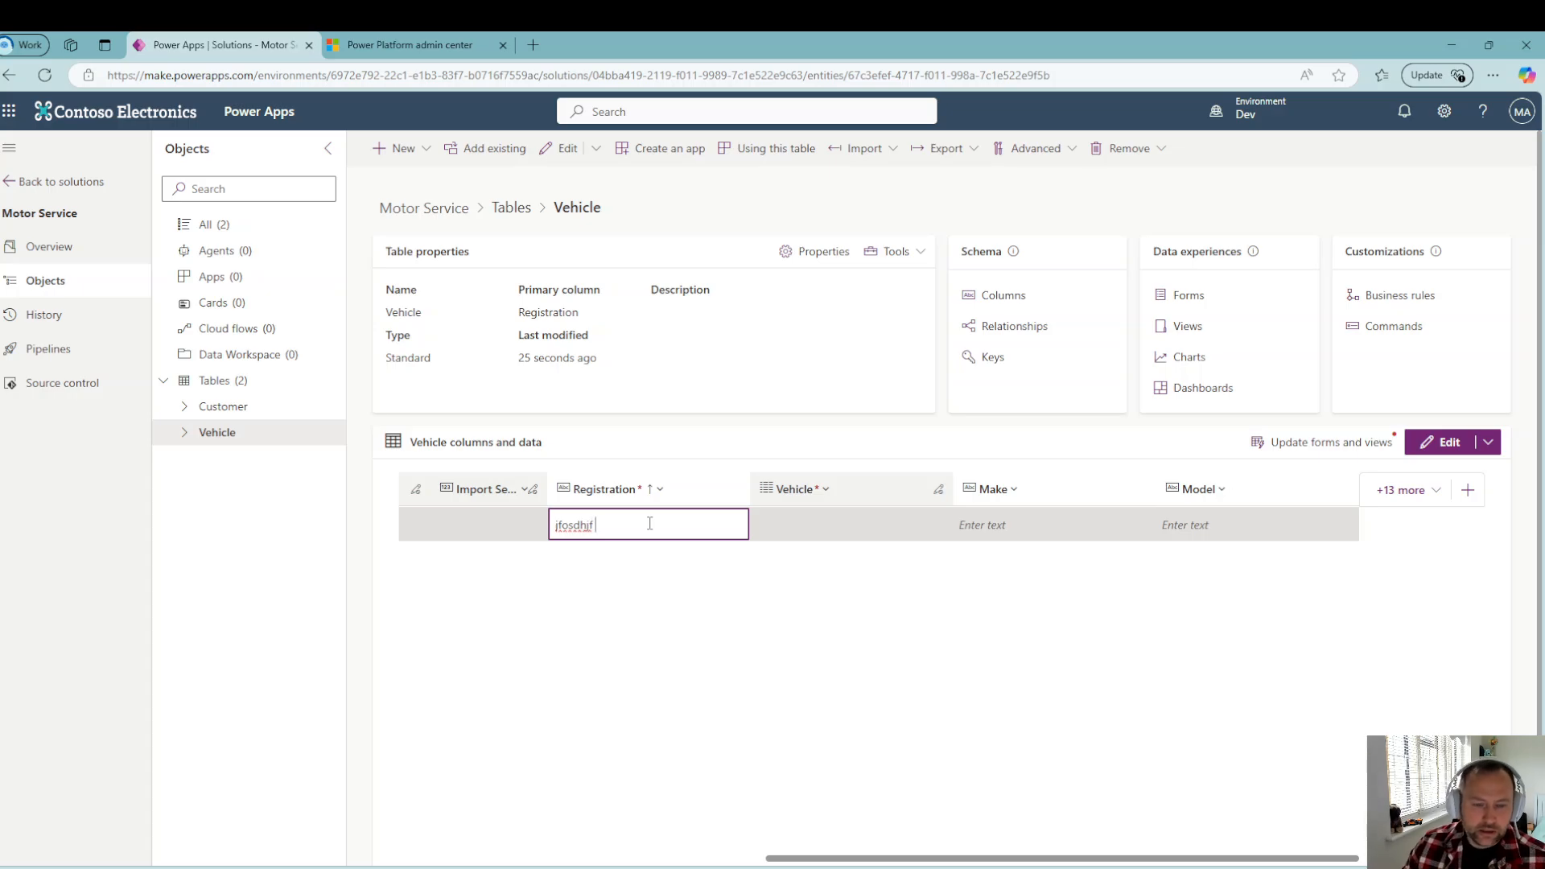
key("BackSpace")
key("BackSpace")
key("BackSpace")
key("BackSpace")
key("BackSpace")
key("BackSpace")
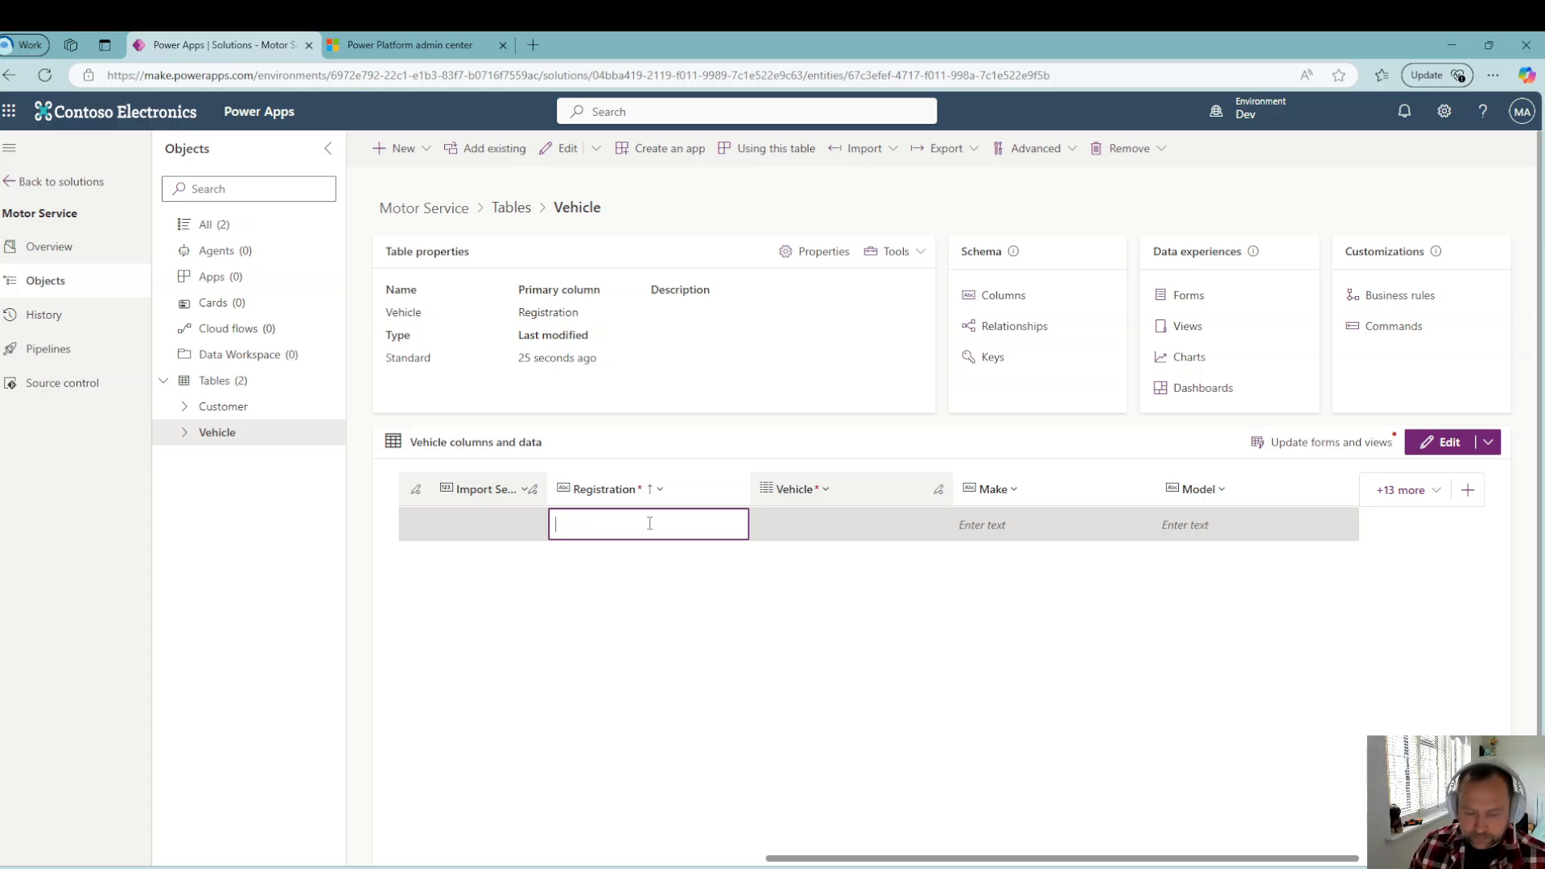
type("D")
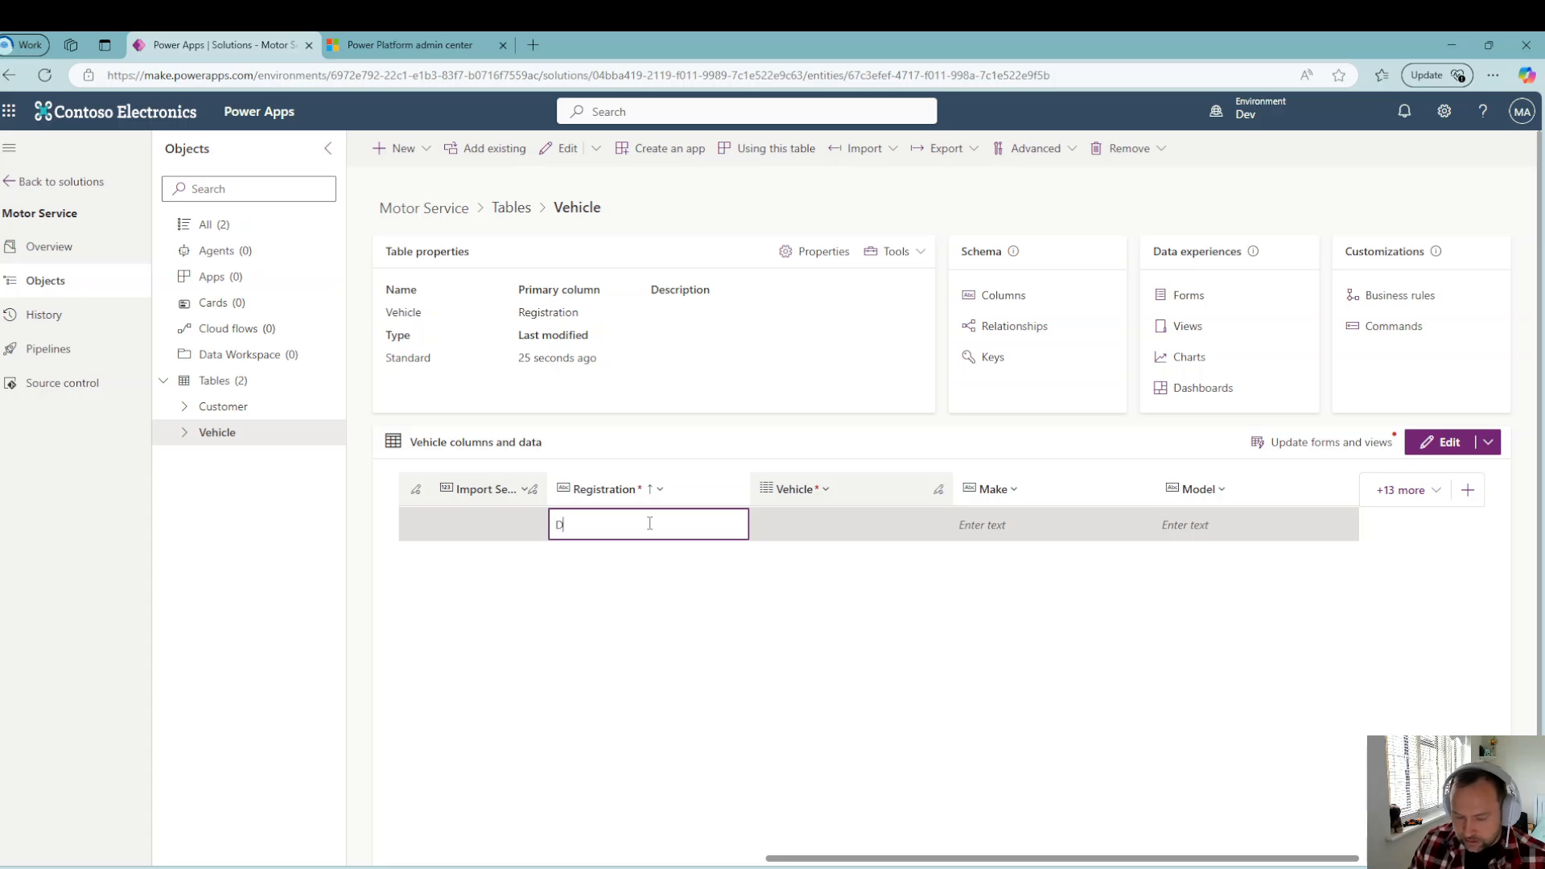
type("Y12 MGH")
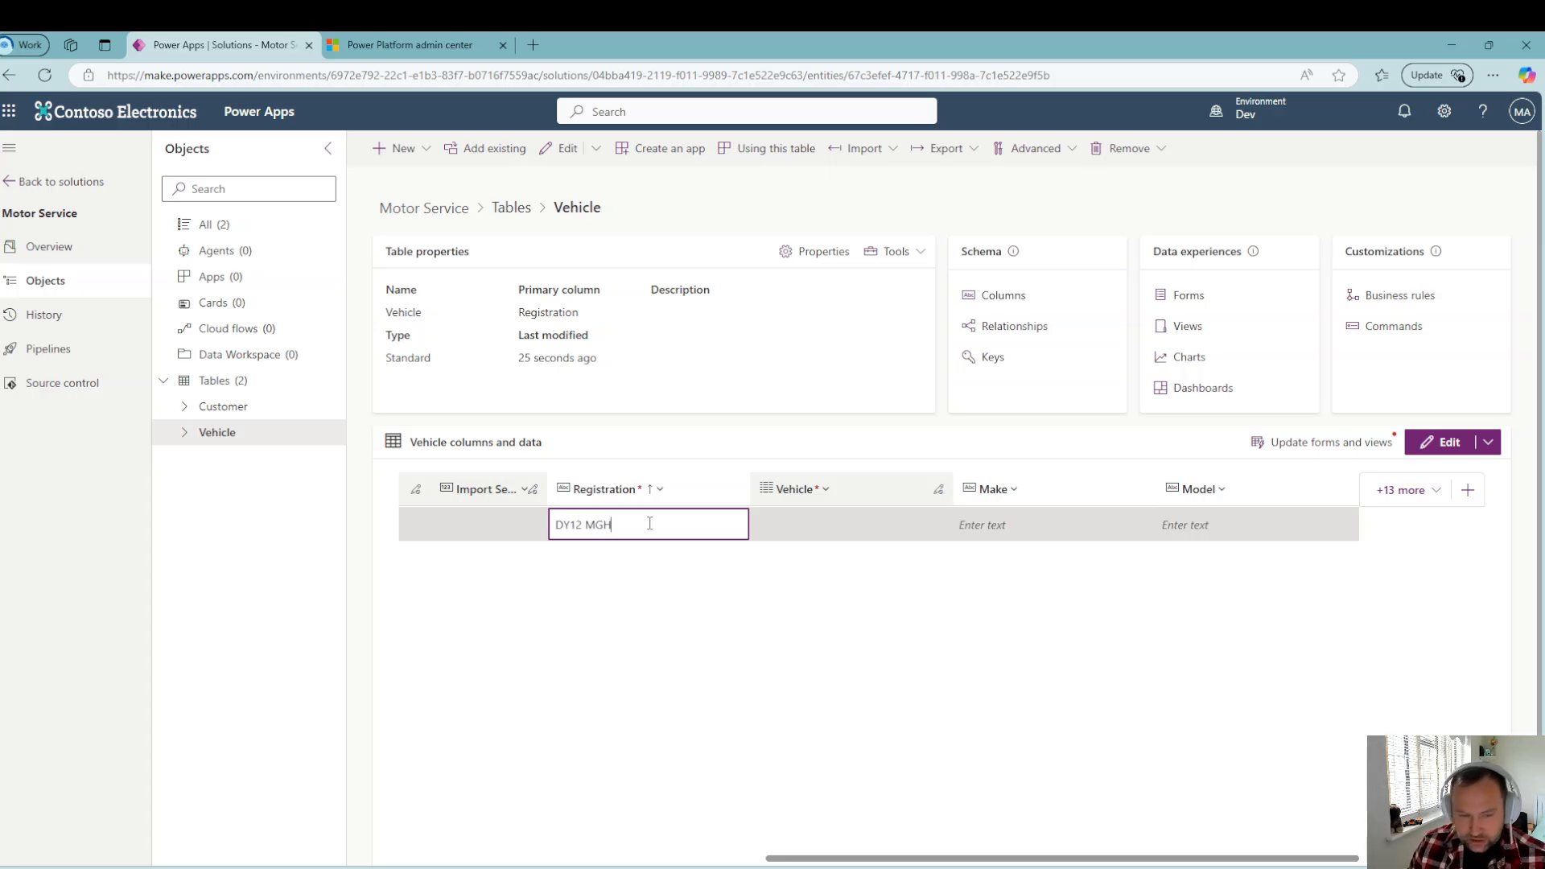
left_click(1012, 529)
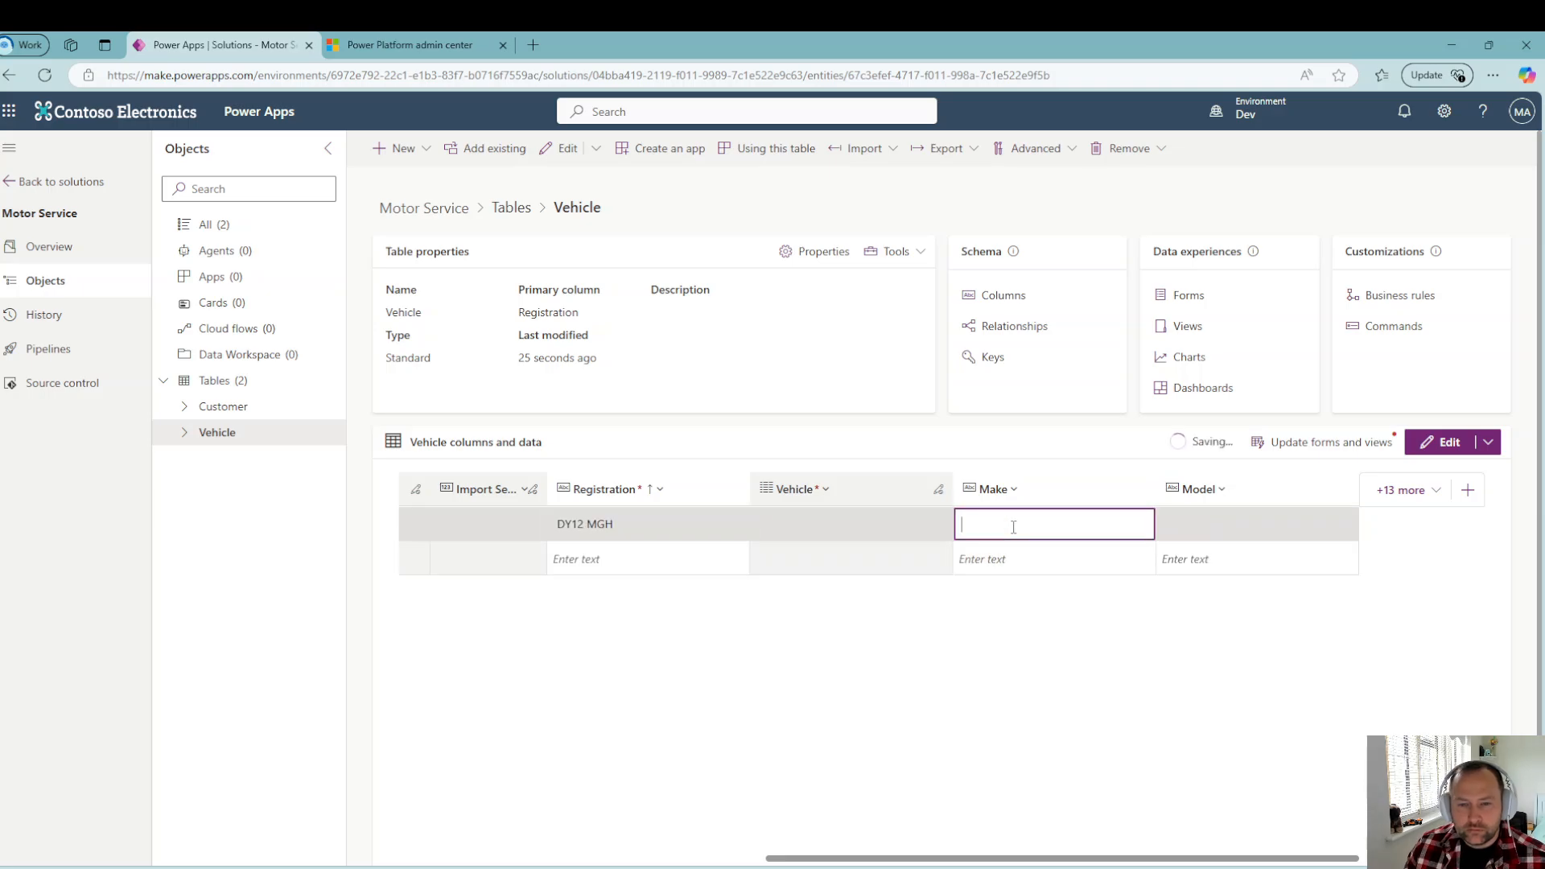
type("Ford")
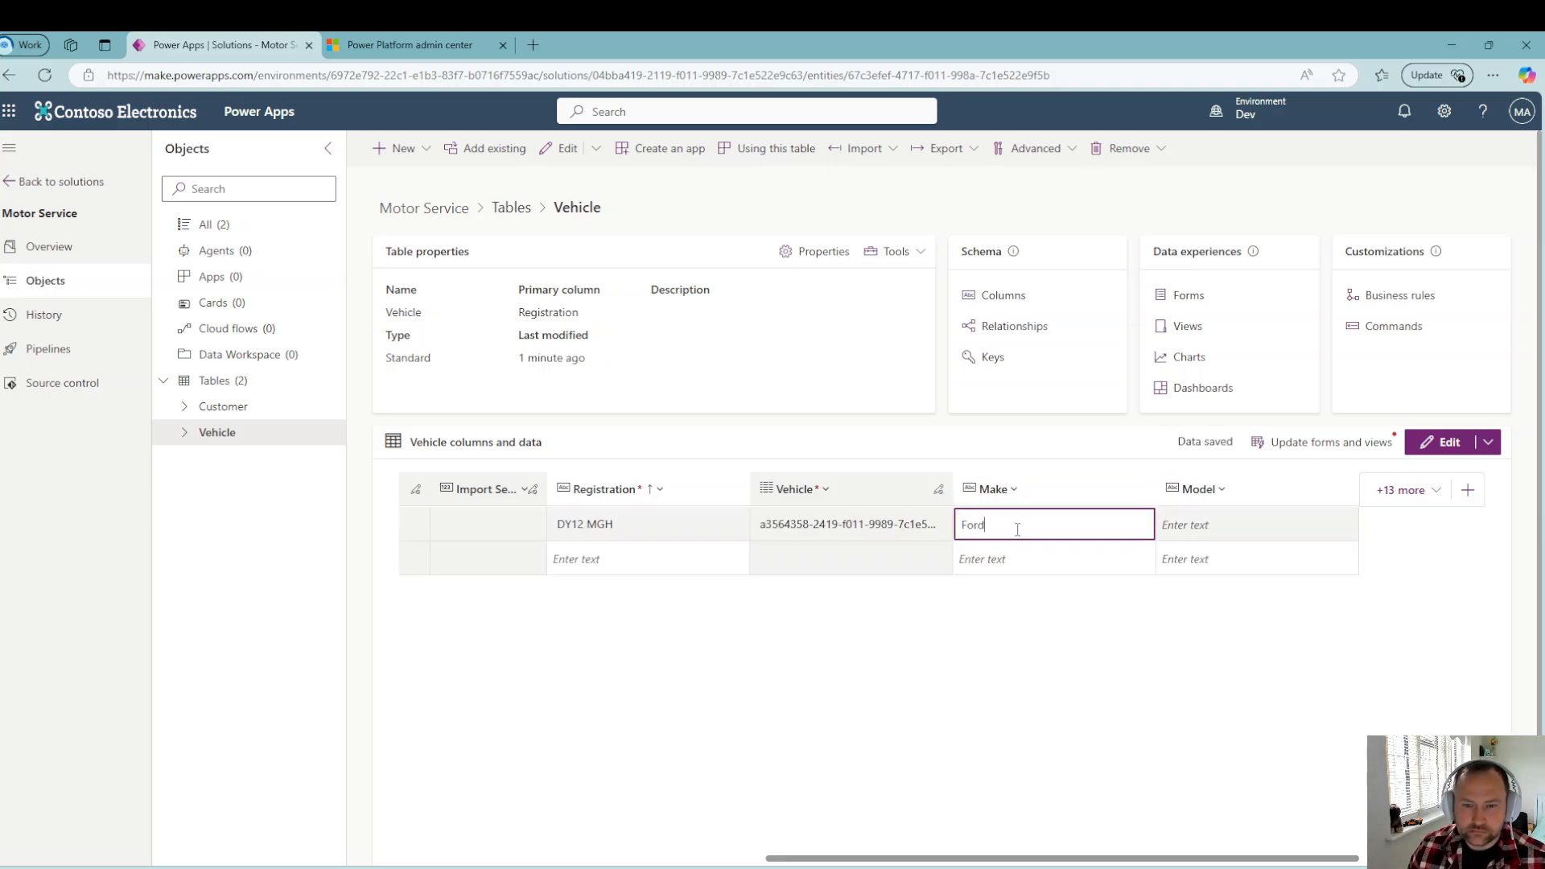
left_click(1222, 519)
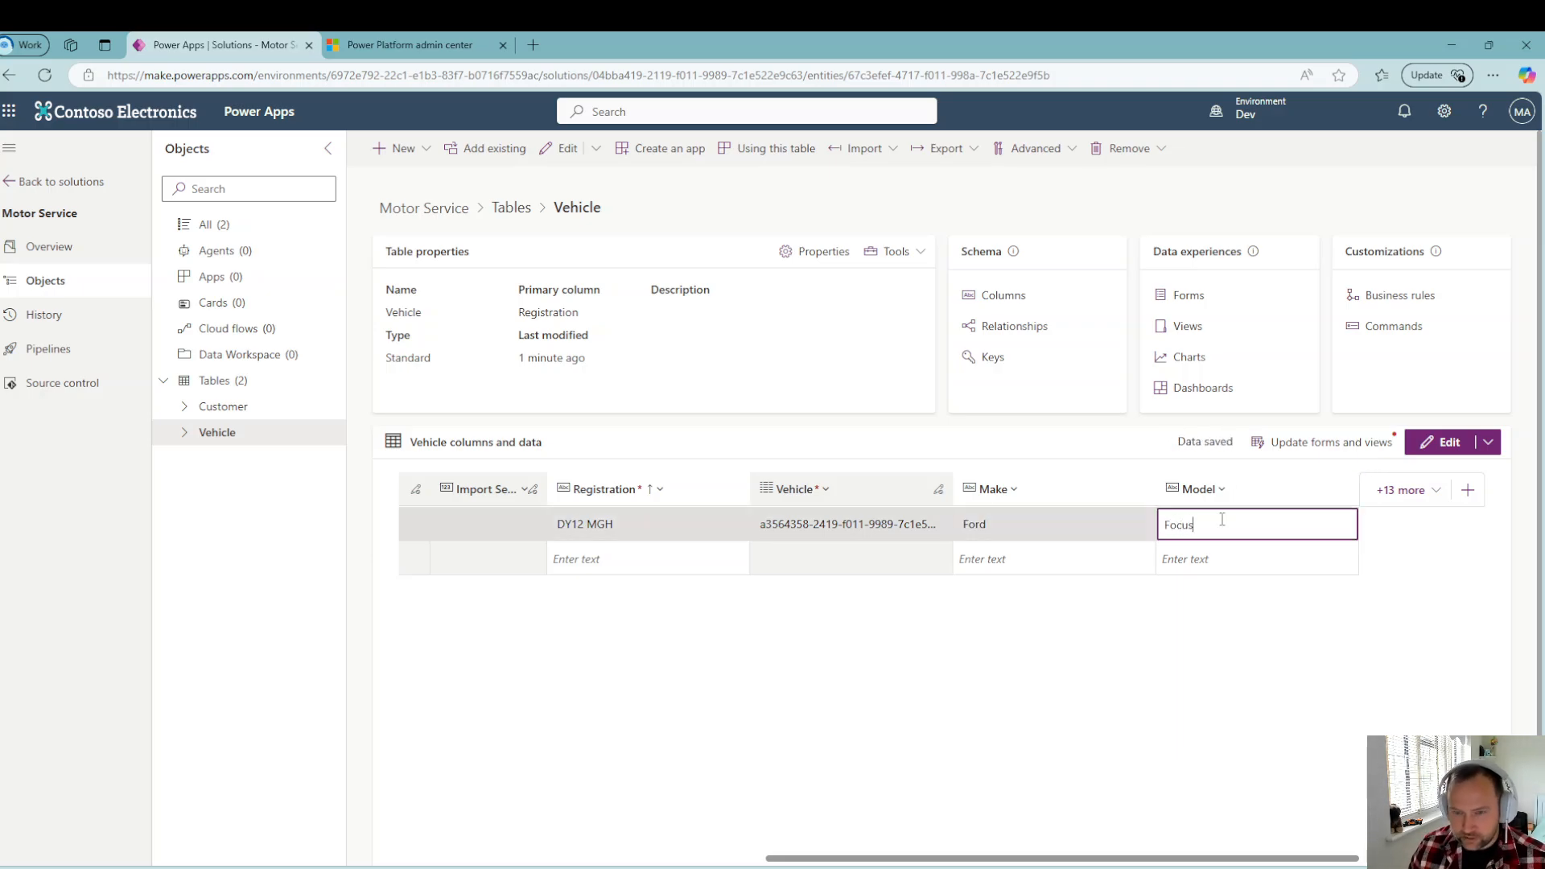
type("Focus")
left_click(1064, 565)
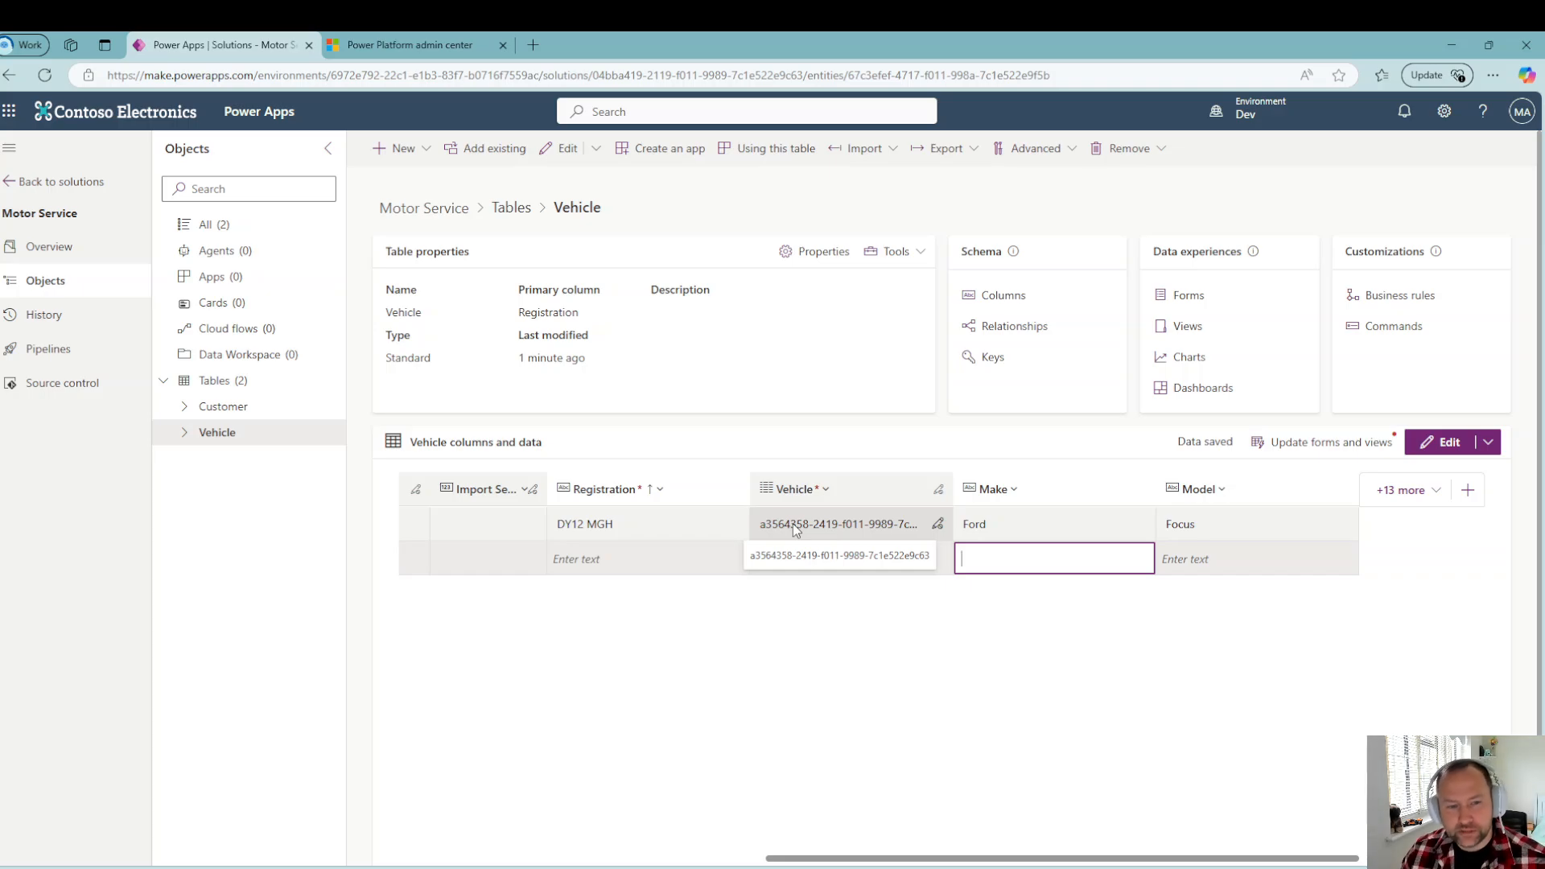
left_click(902, 642)
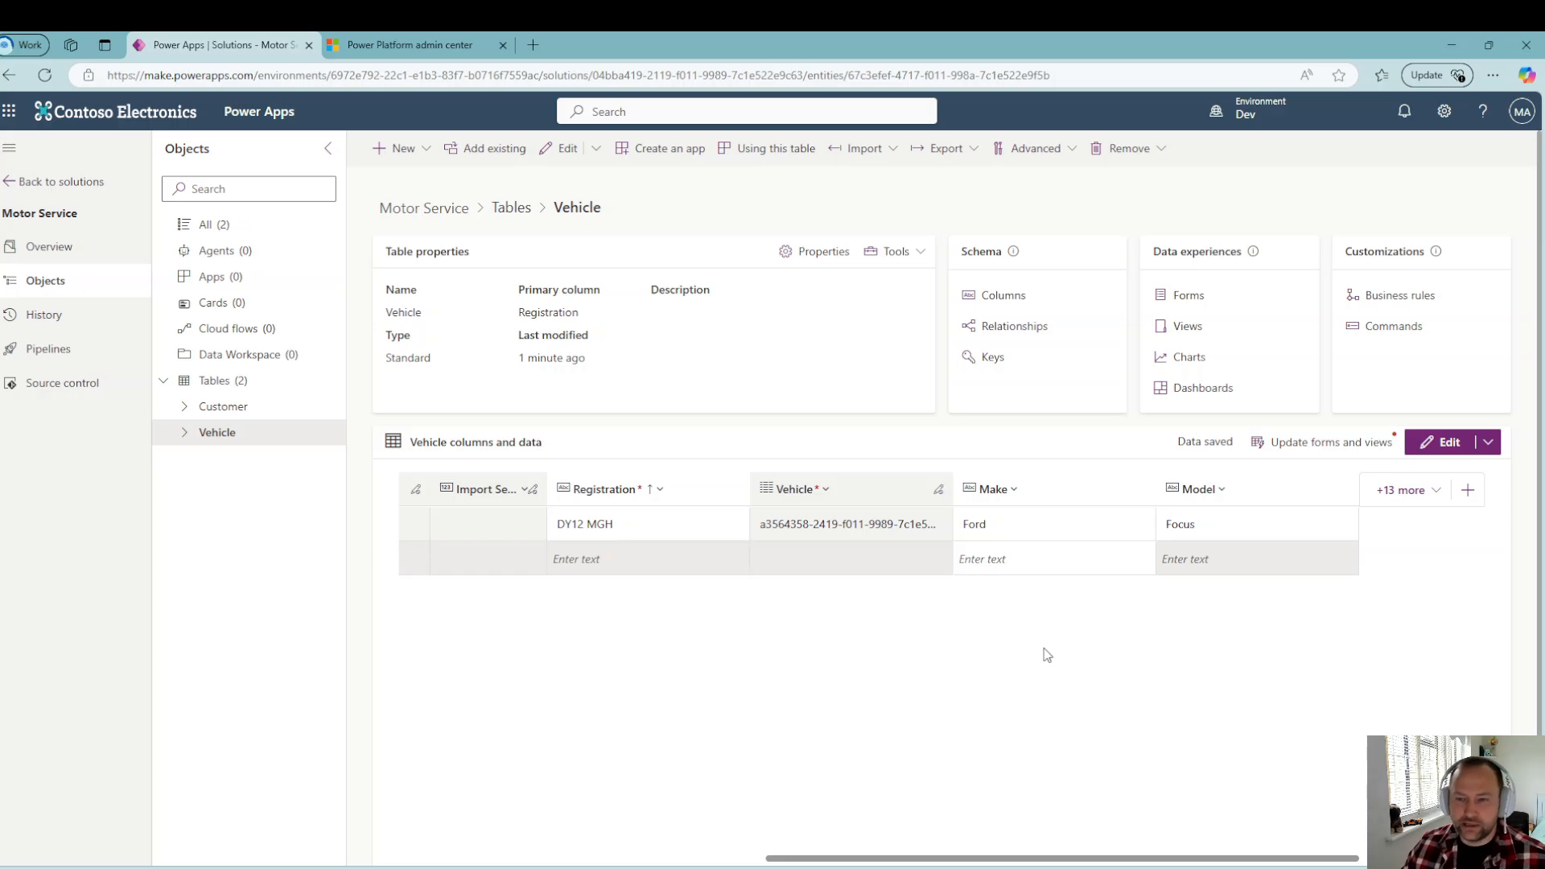
Step: Start a new column named Customer in the Vehicle table, using the Lookup data type
left_click(1468, 490)
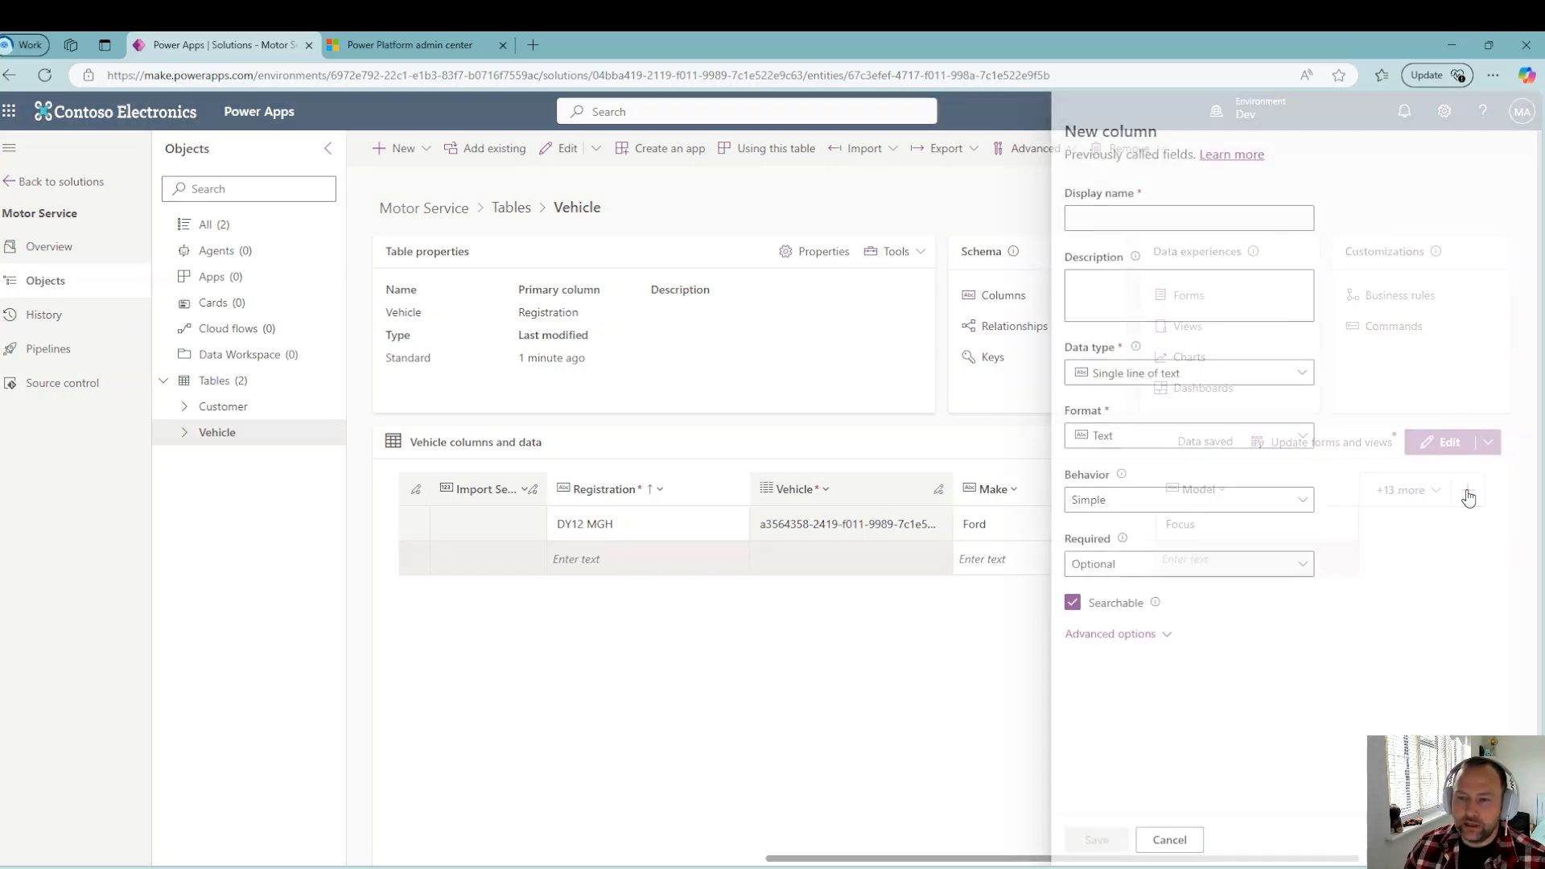
left_click(1098, 218)
type("C")
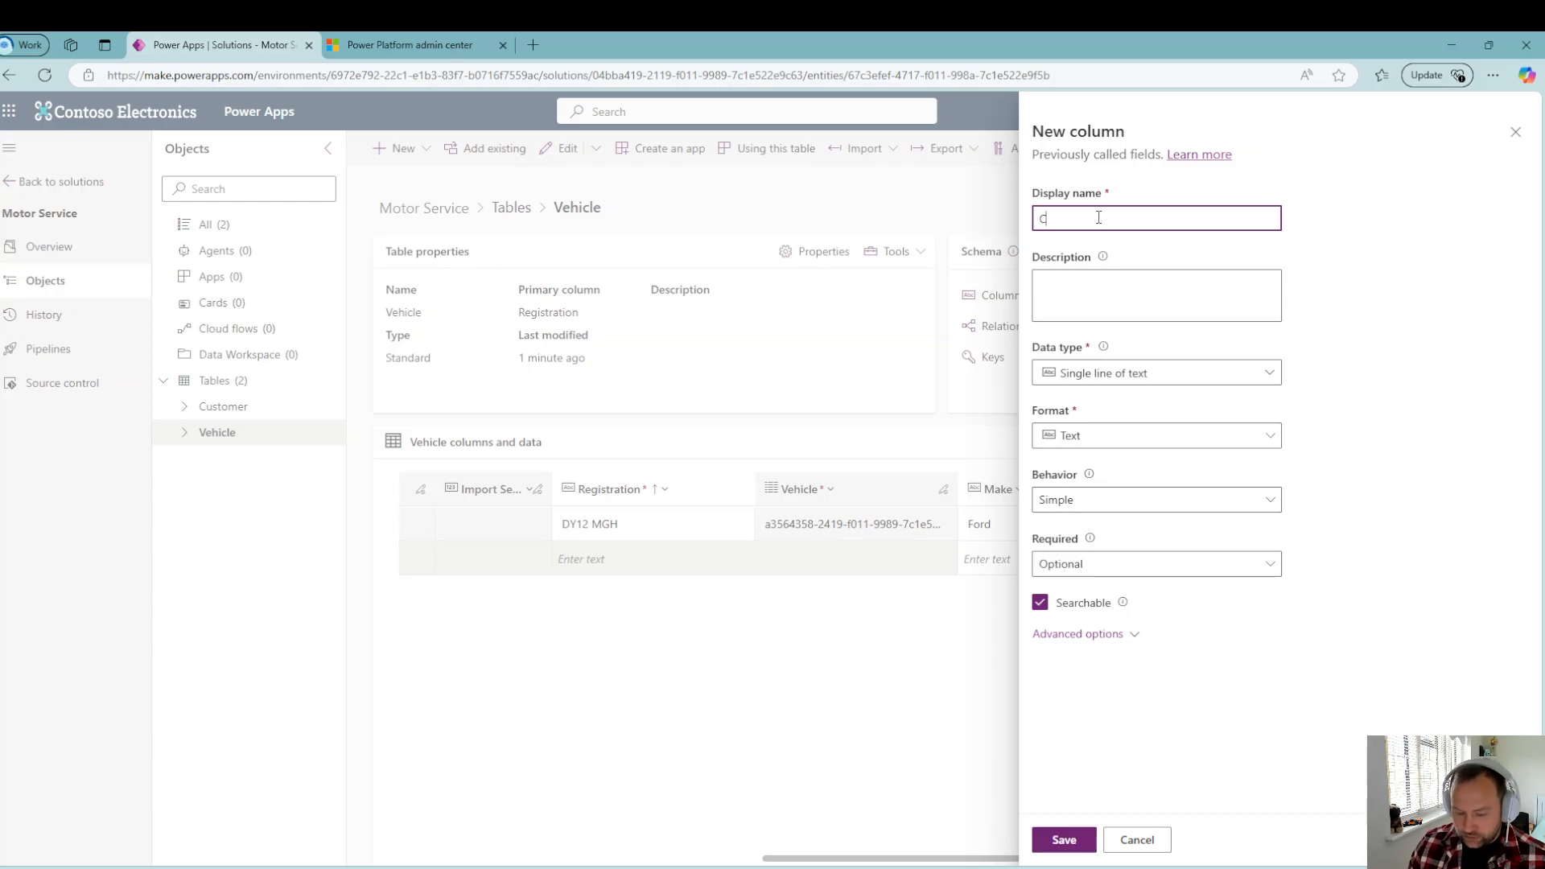
type("ustomer")
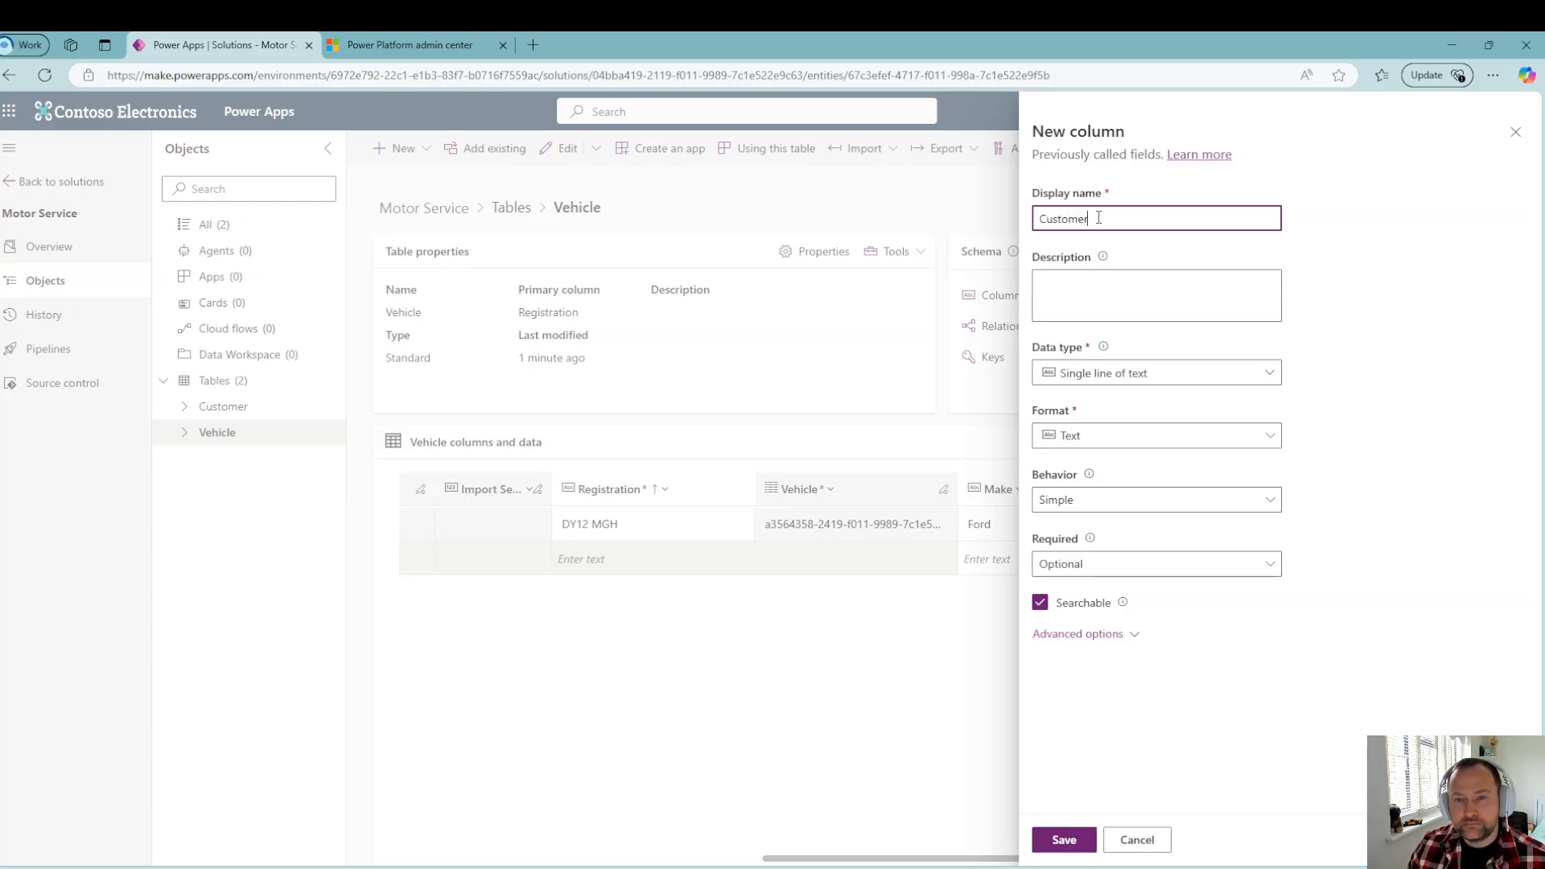
left_click(1269, 375)
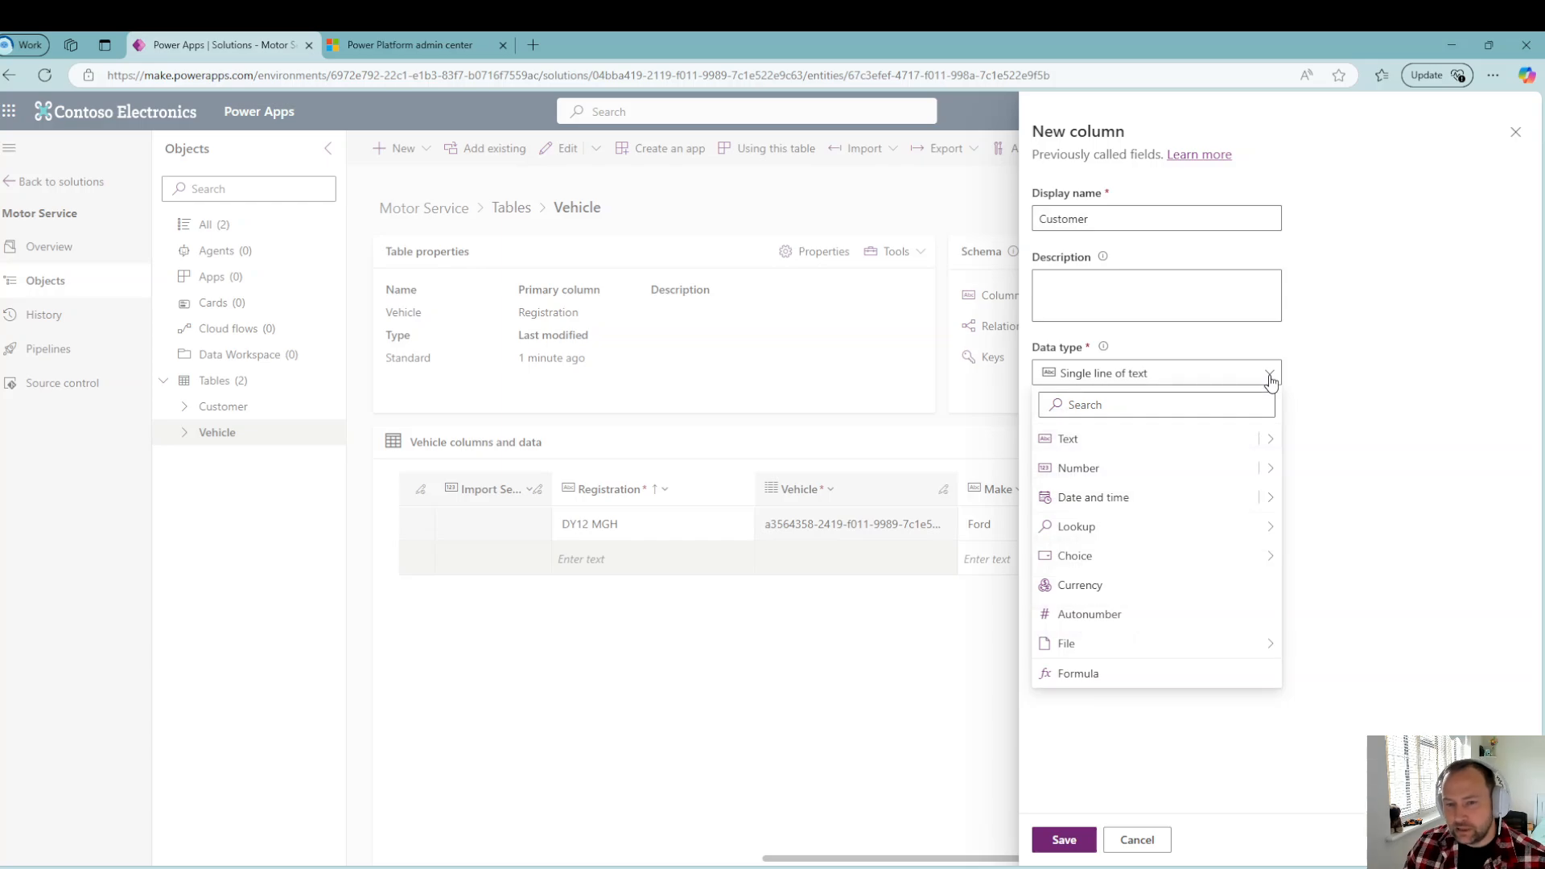
mouse_move(1113, 528)
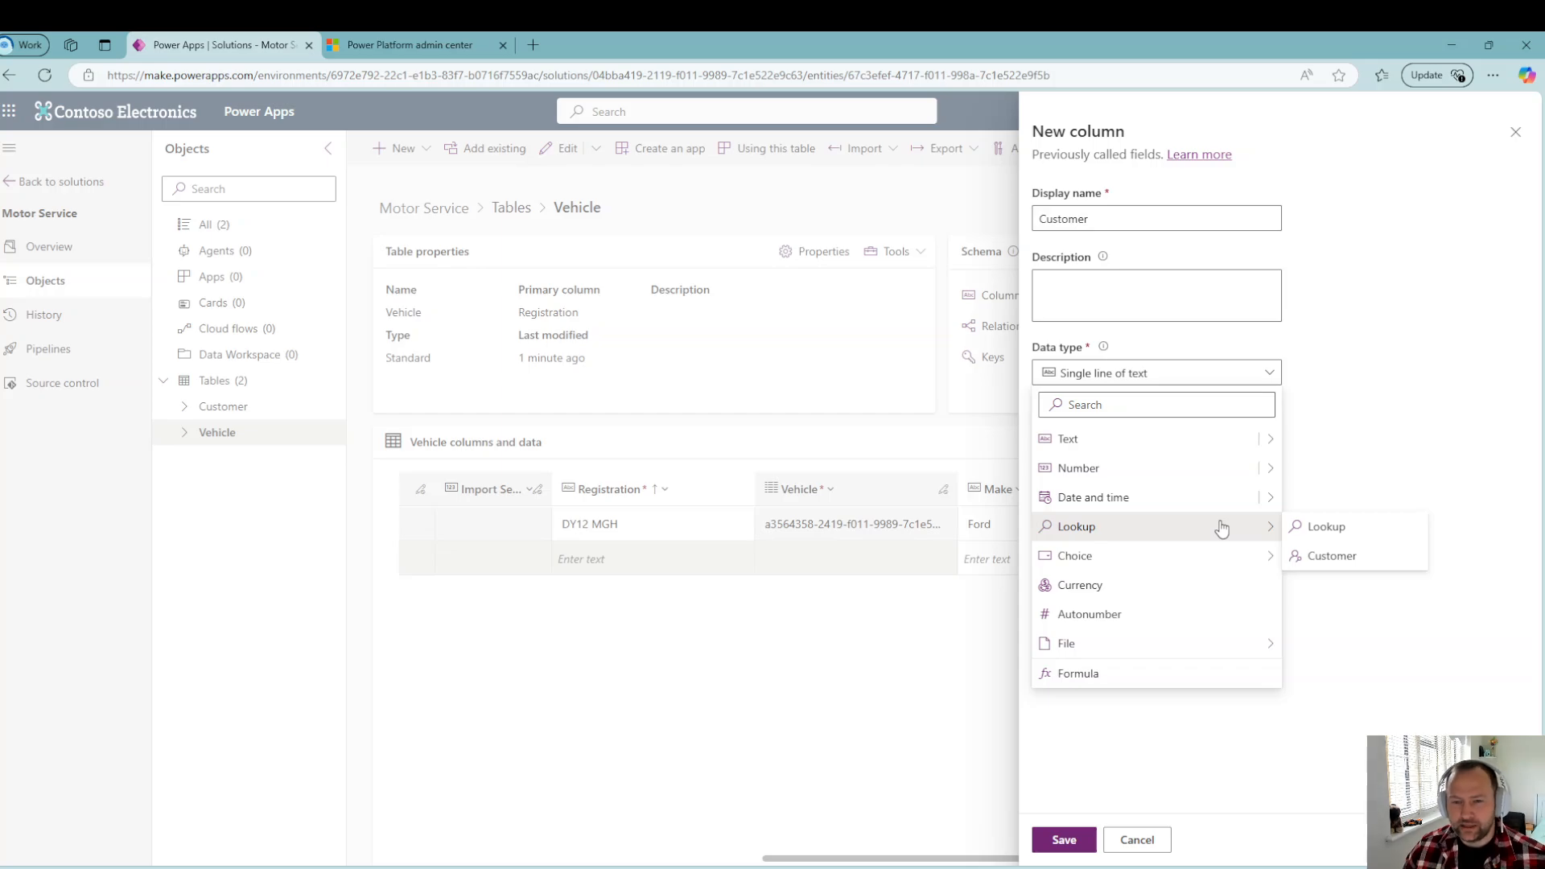
left_click(1315, 526)
Step: Make the Customer lookup column Business required, relate it to the Customer table, and save it
left_click(1143, 438)
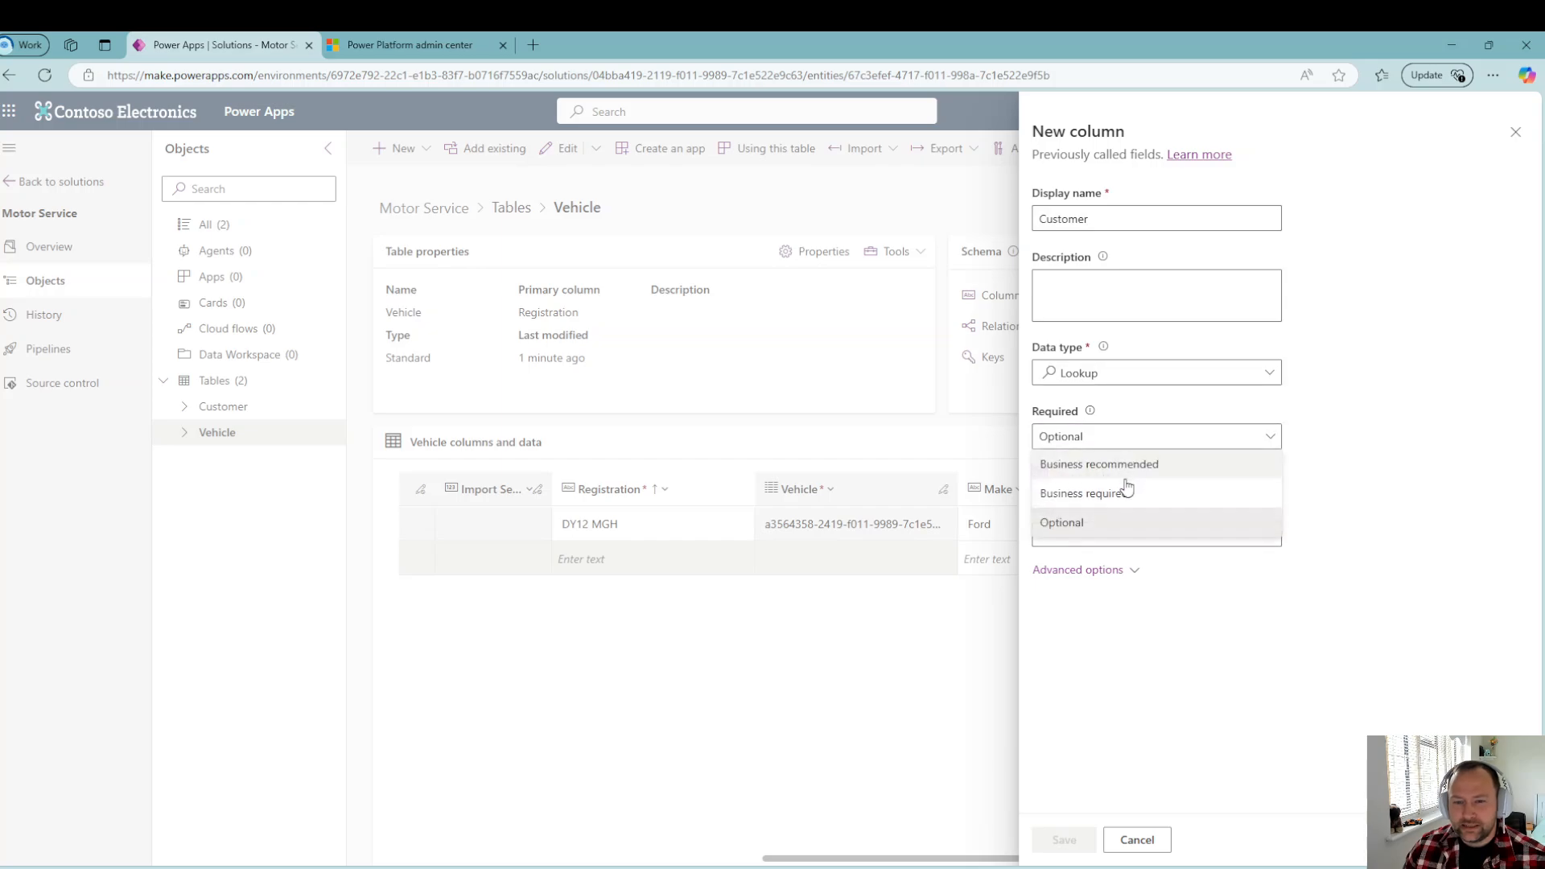
left_click(1050, 495)
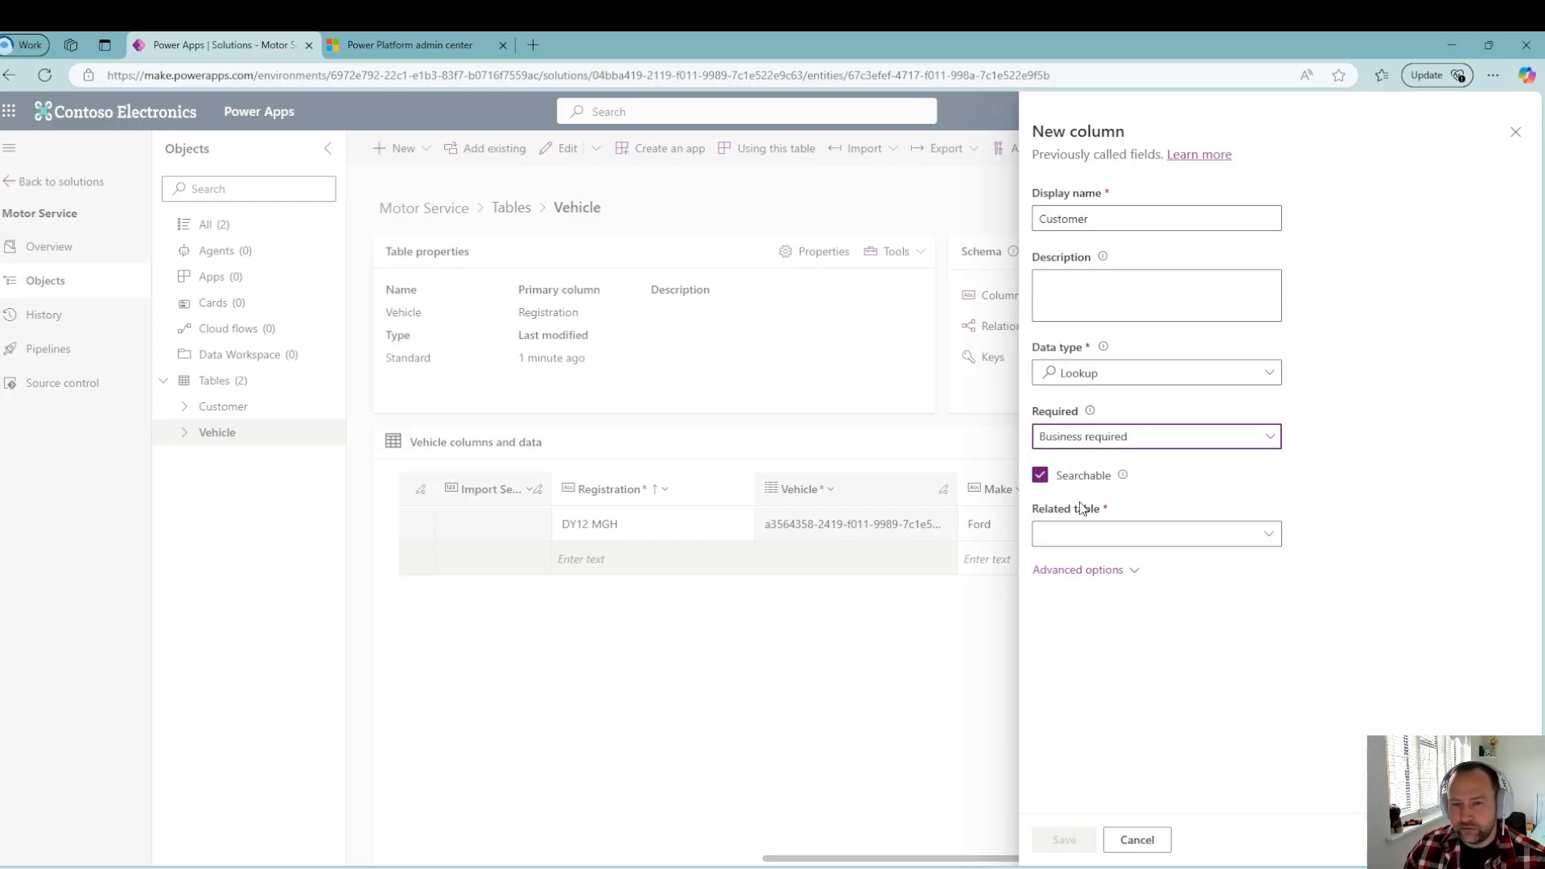
left_click(1146, 532)
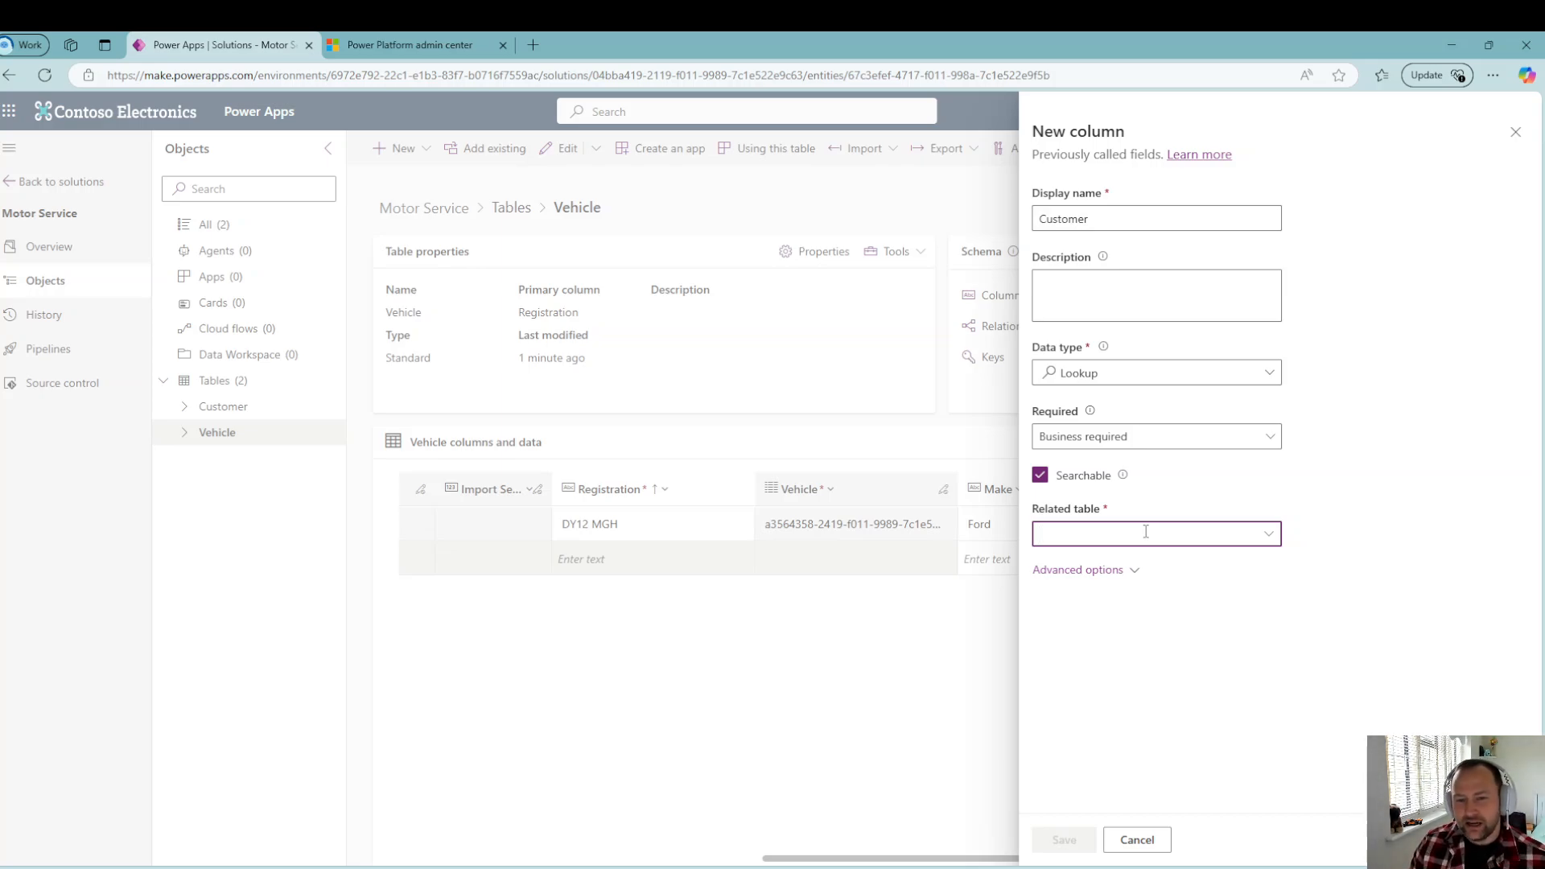
type("Customer")
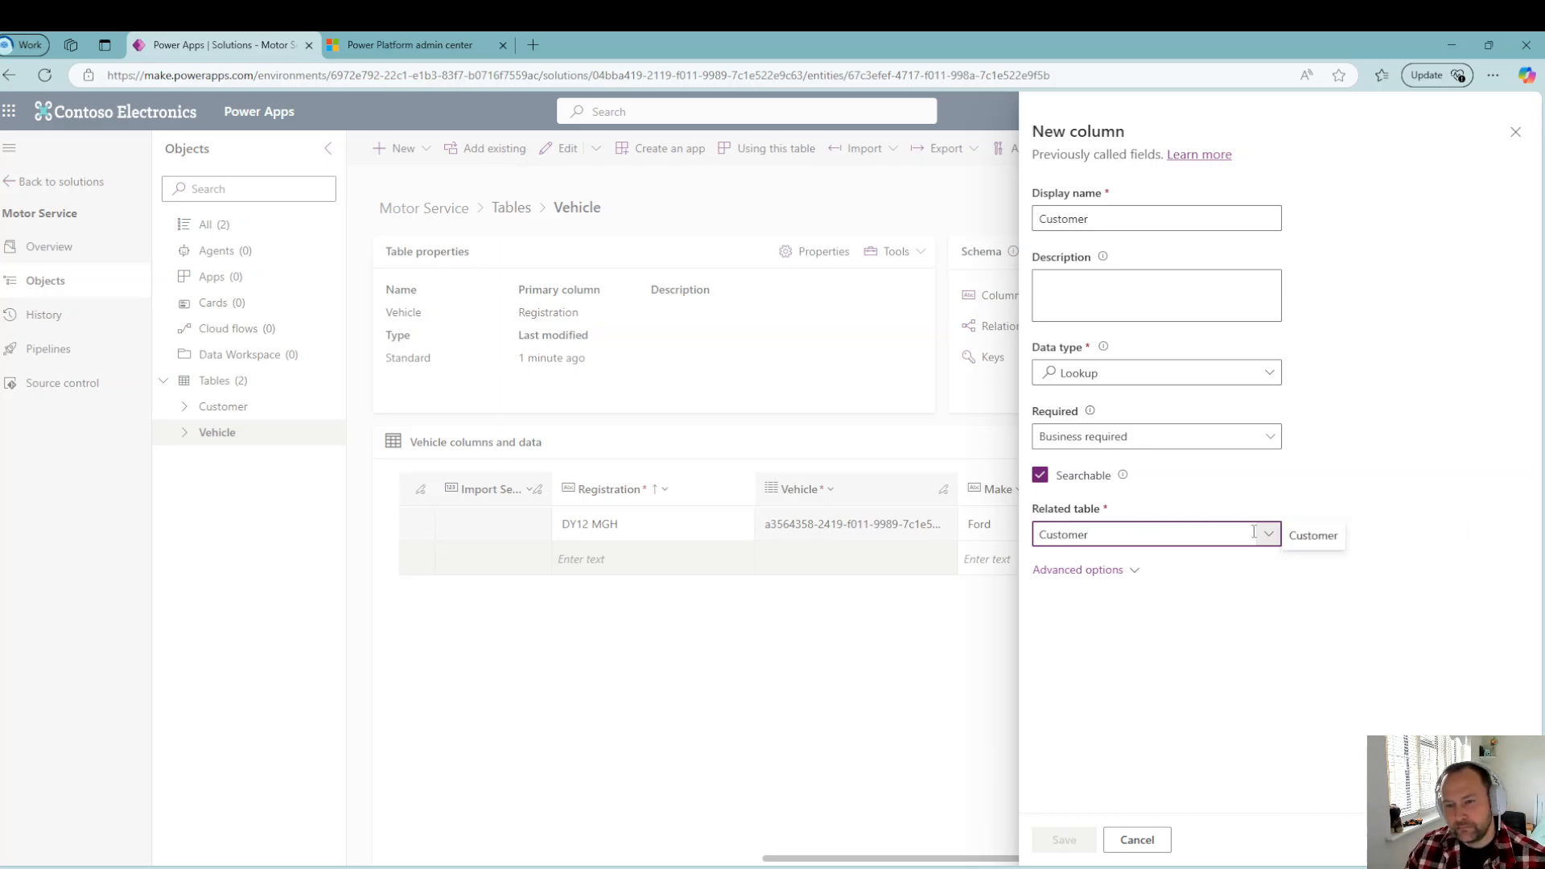
left_click(1312, 536)
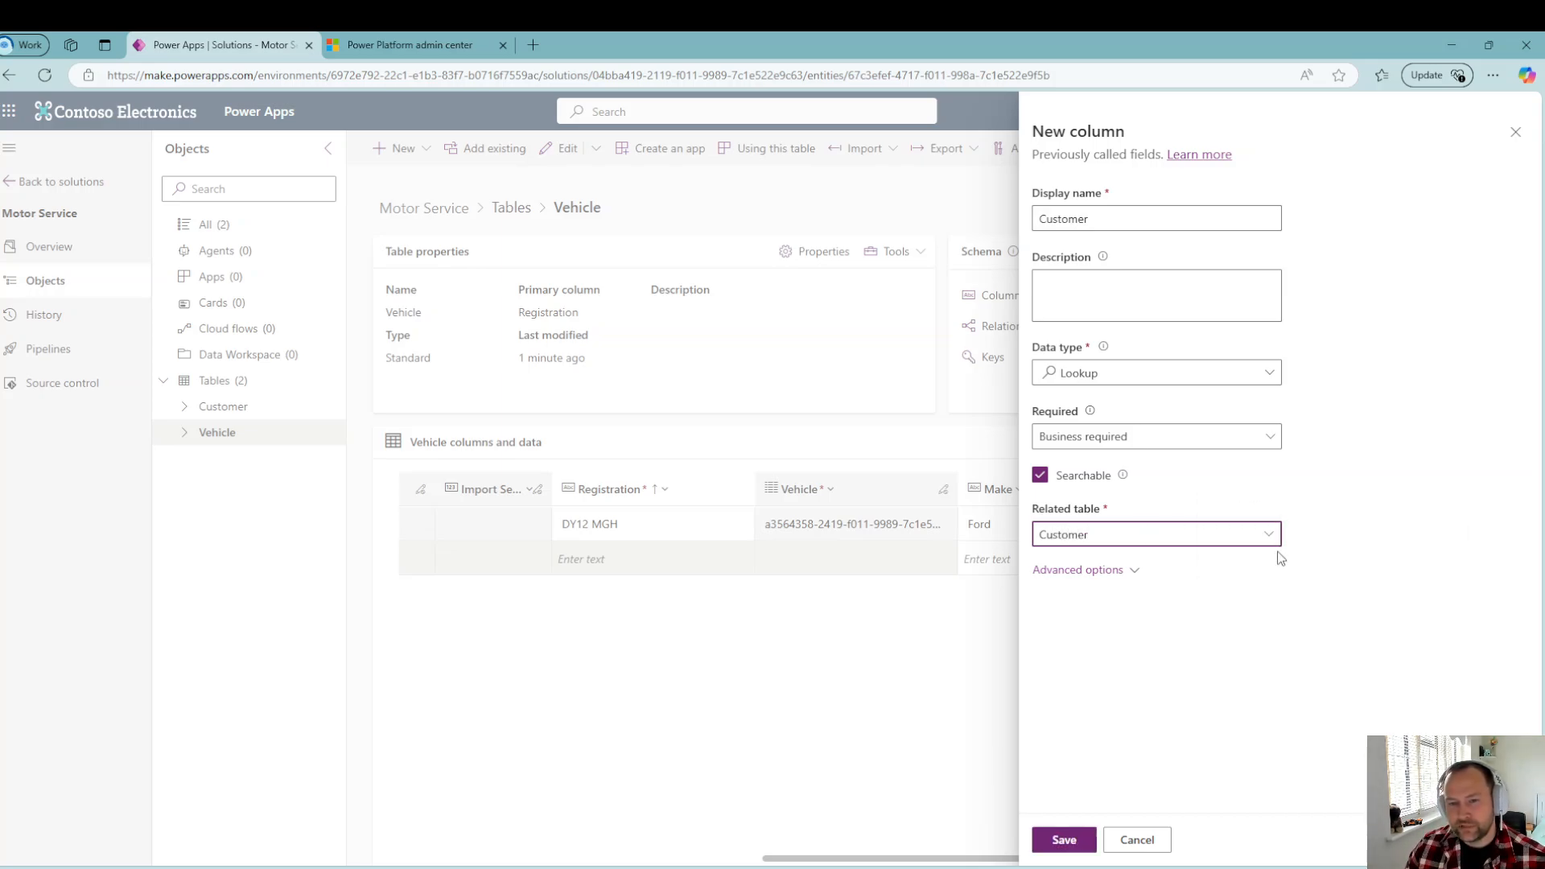
left_click(1077, 851)
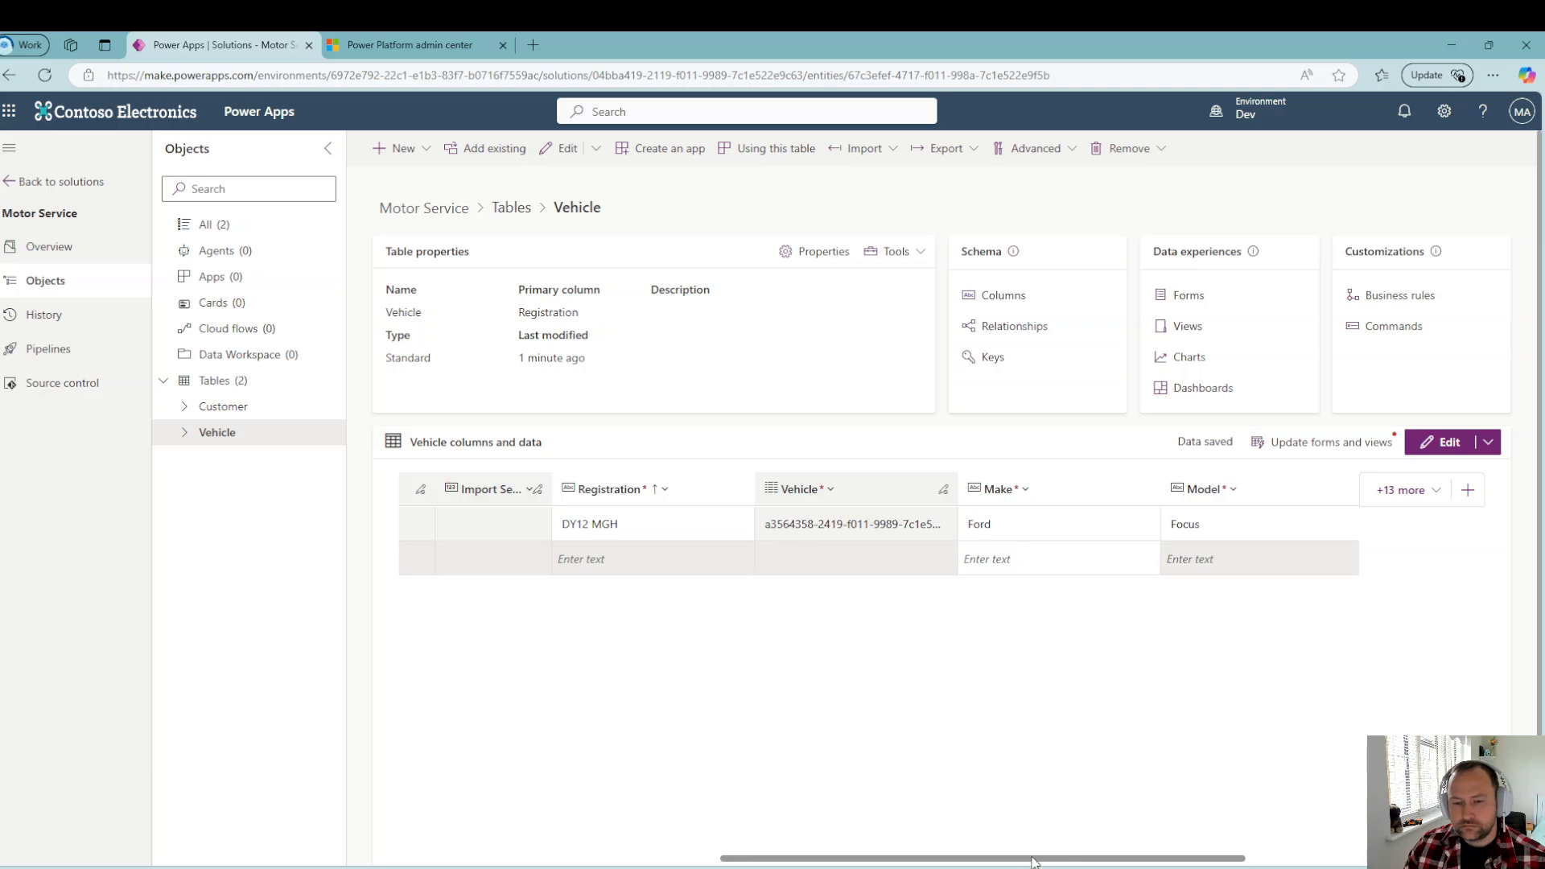
Step: Start a new table in the Motor Service solution with the display name Job
left_click_drag(1034, 860, 717, 838)
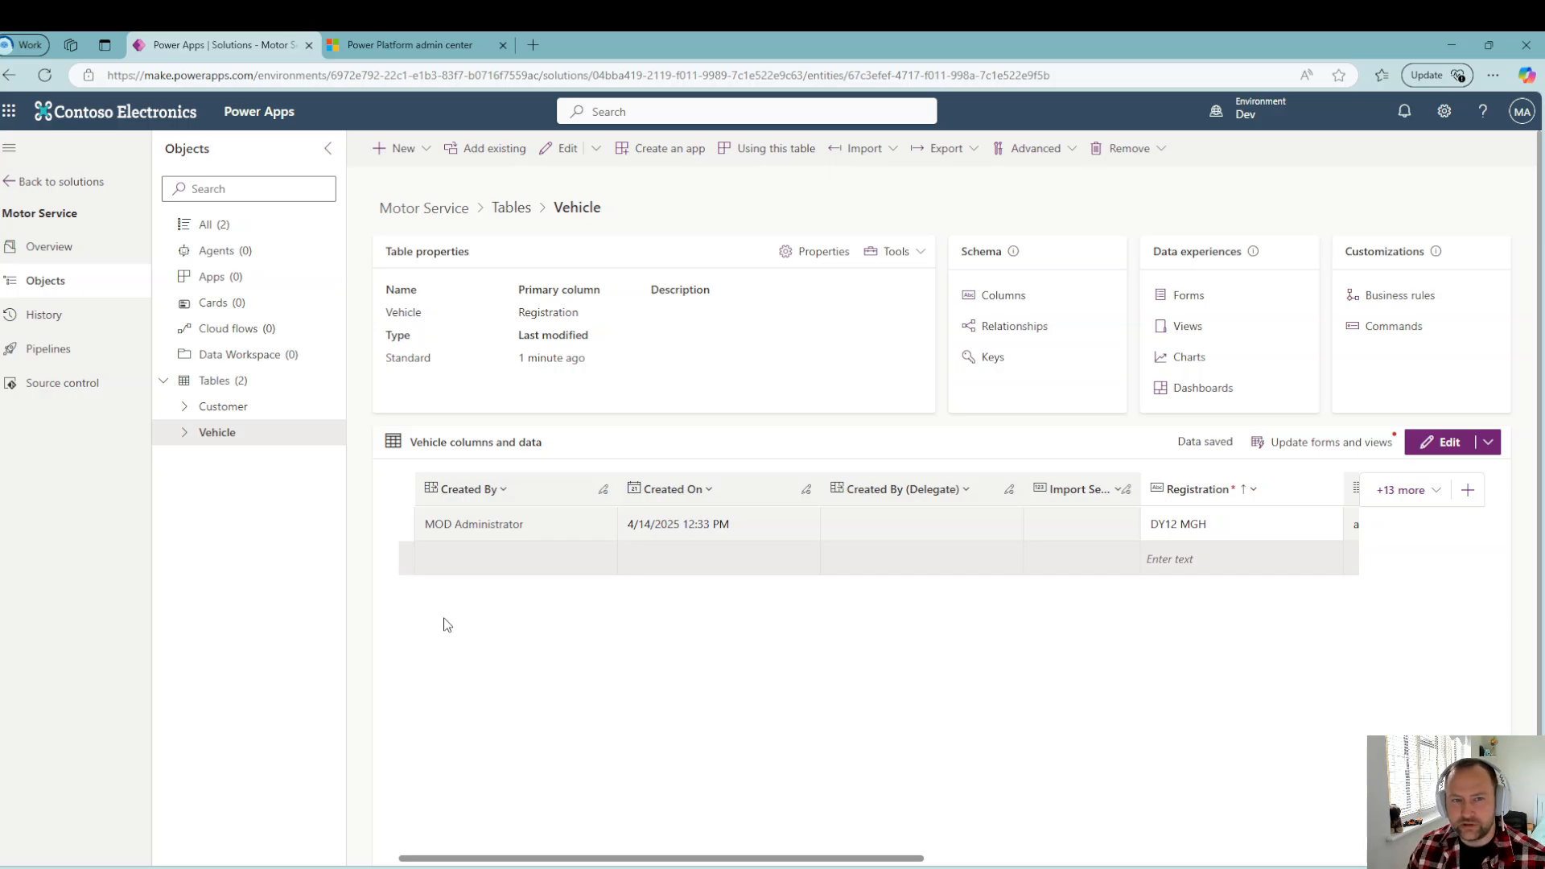
left_click(237, 381)
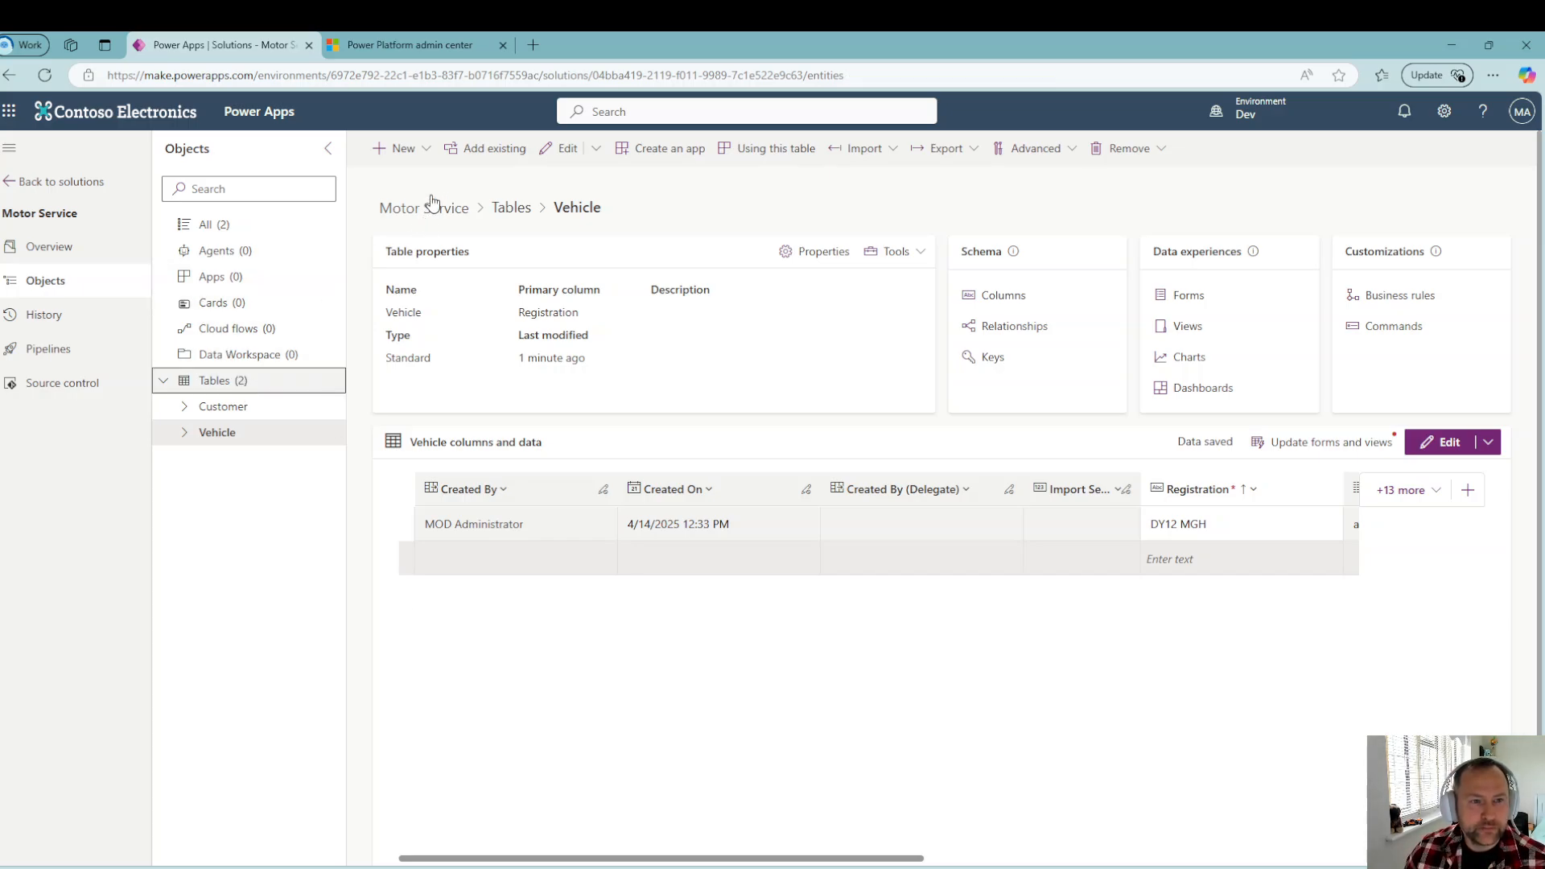
left_click(422, 155)
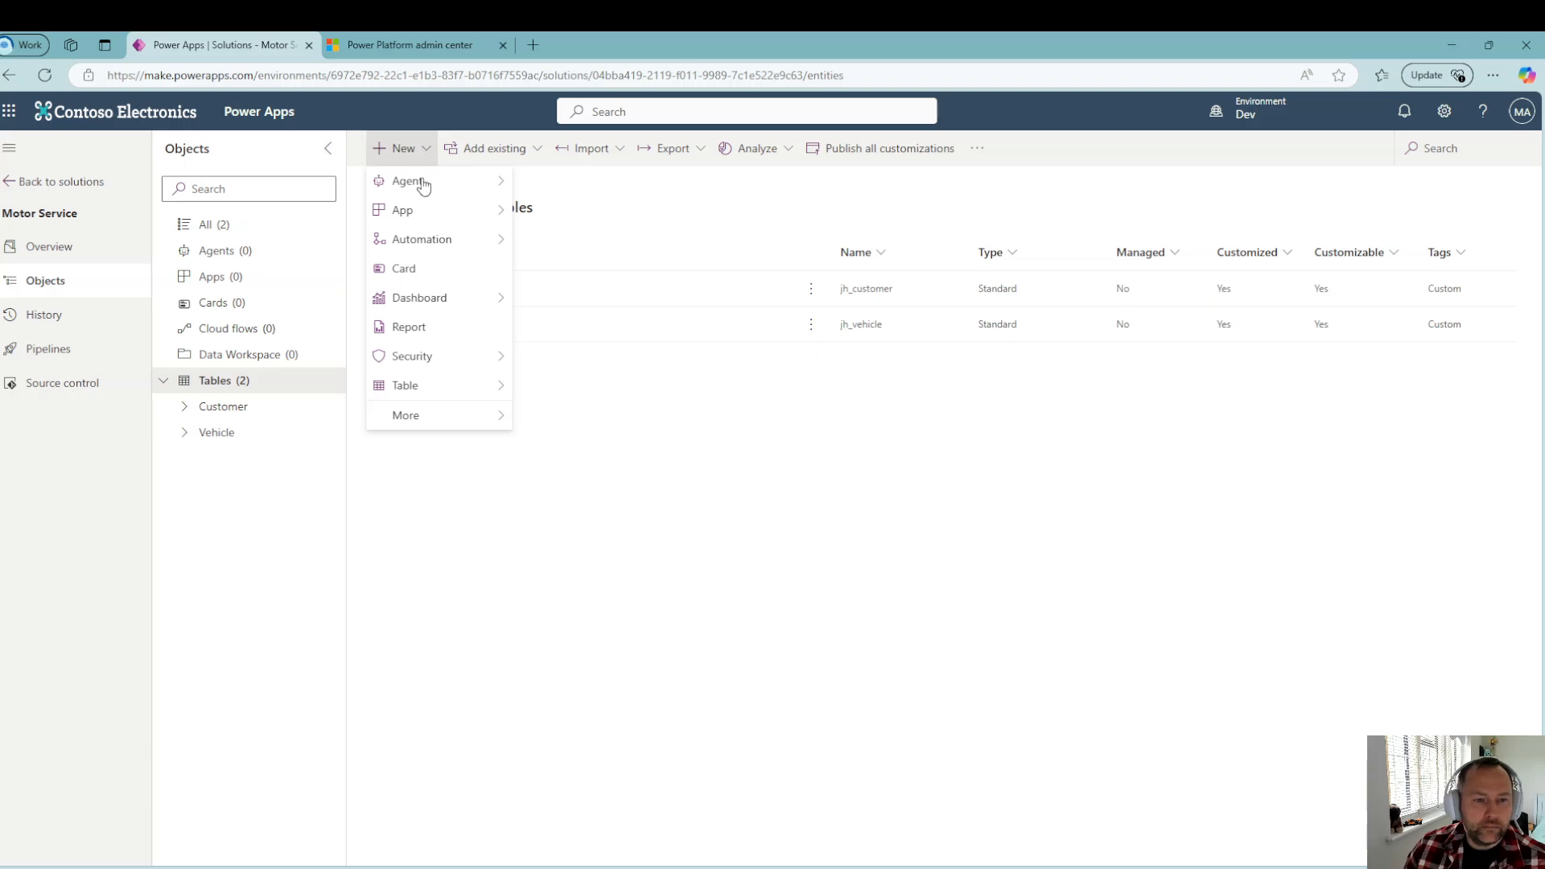
mouse_move(454, 390)
left_click(559, 396)
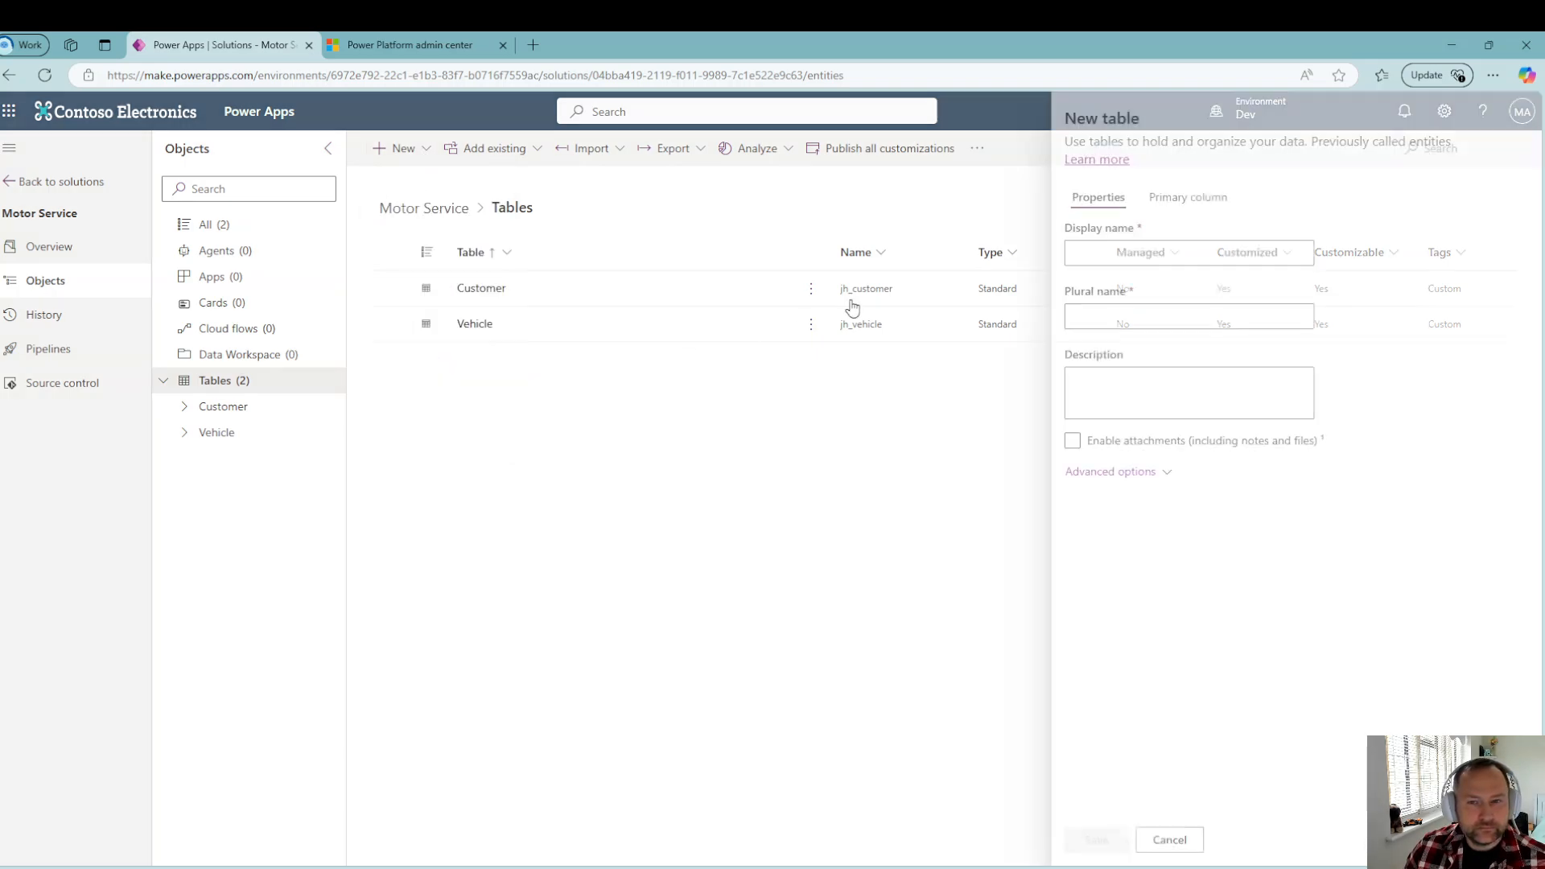
type("Job")
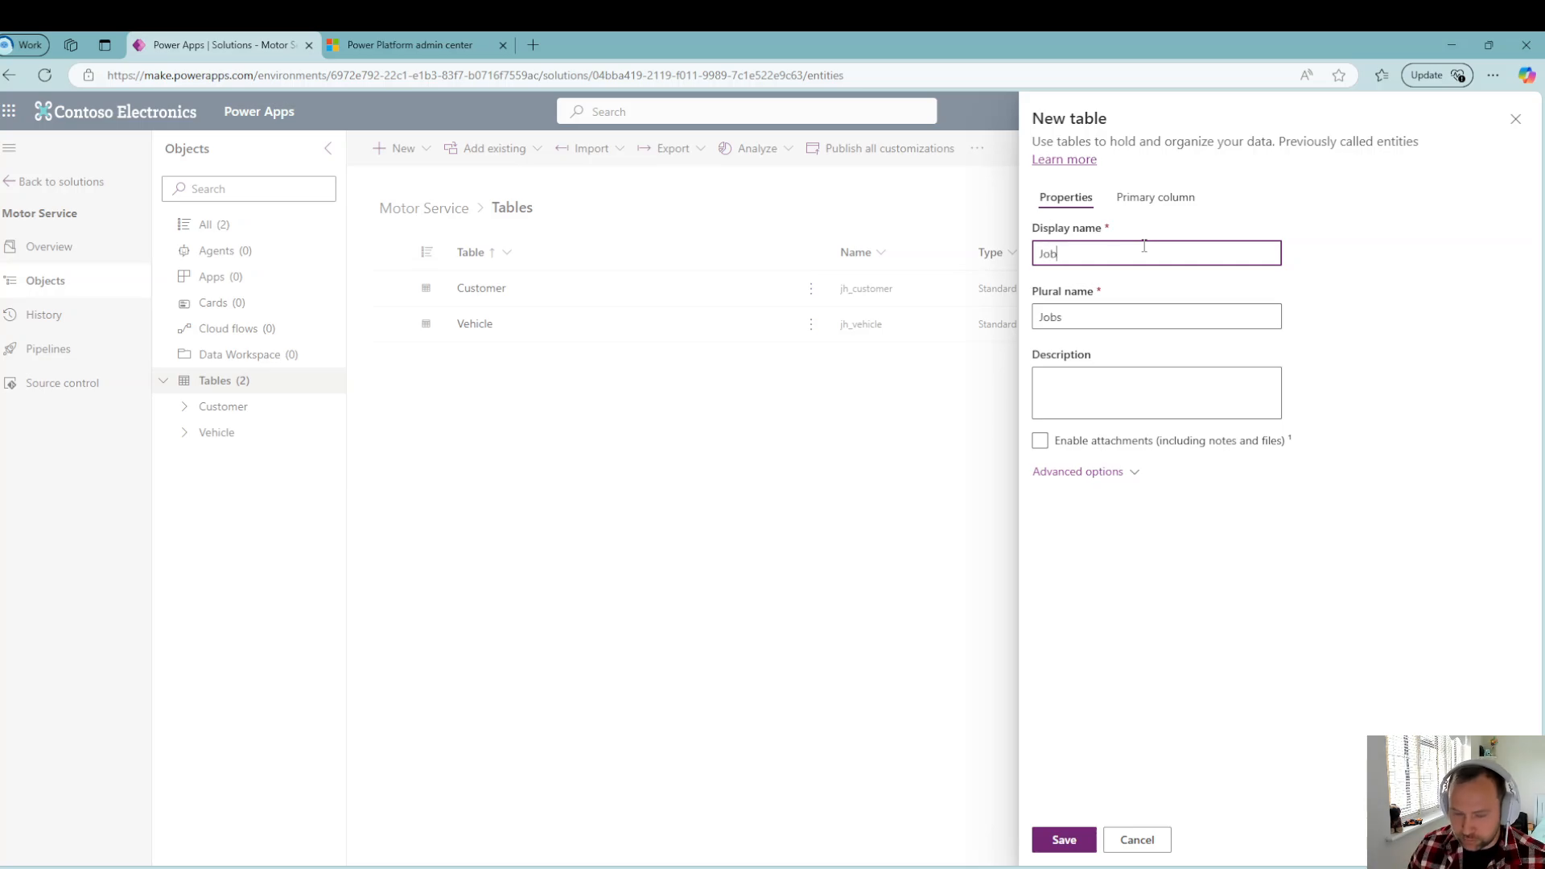
Step: Name the new table's primary column Serial
left_click(1134, 474)
left_click(1159, 214)
left_click_drag(1124, 253, 1008, 263)
type("S")
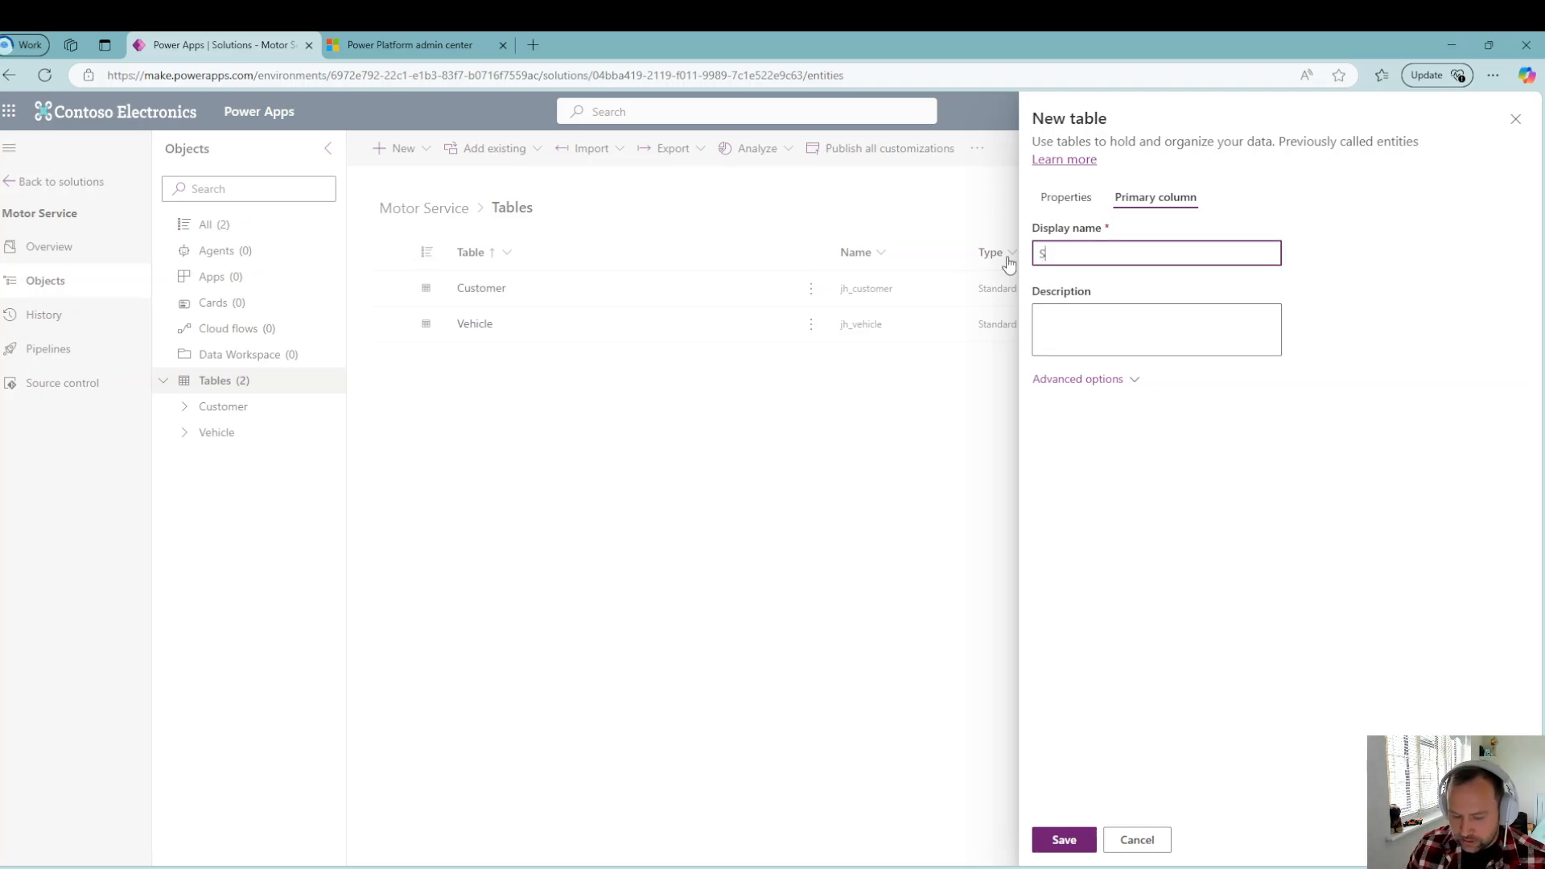
type("erial")
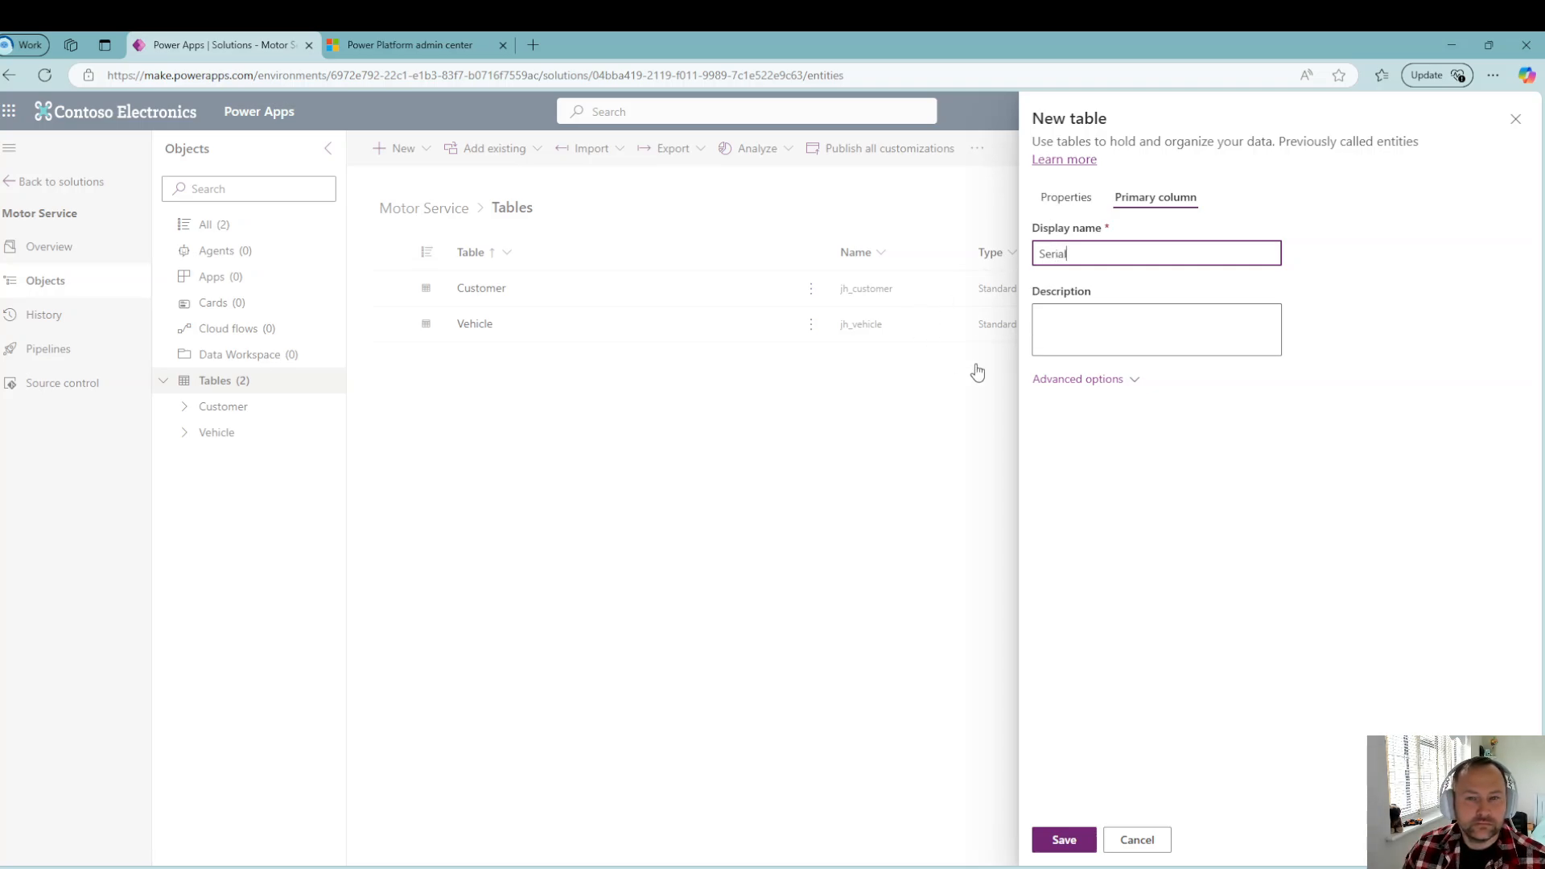
Step: Change the new table's display name to Work Order
left_click(1072, 201)
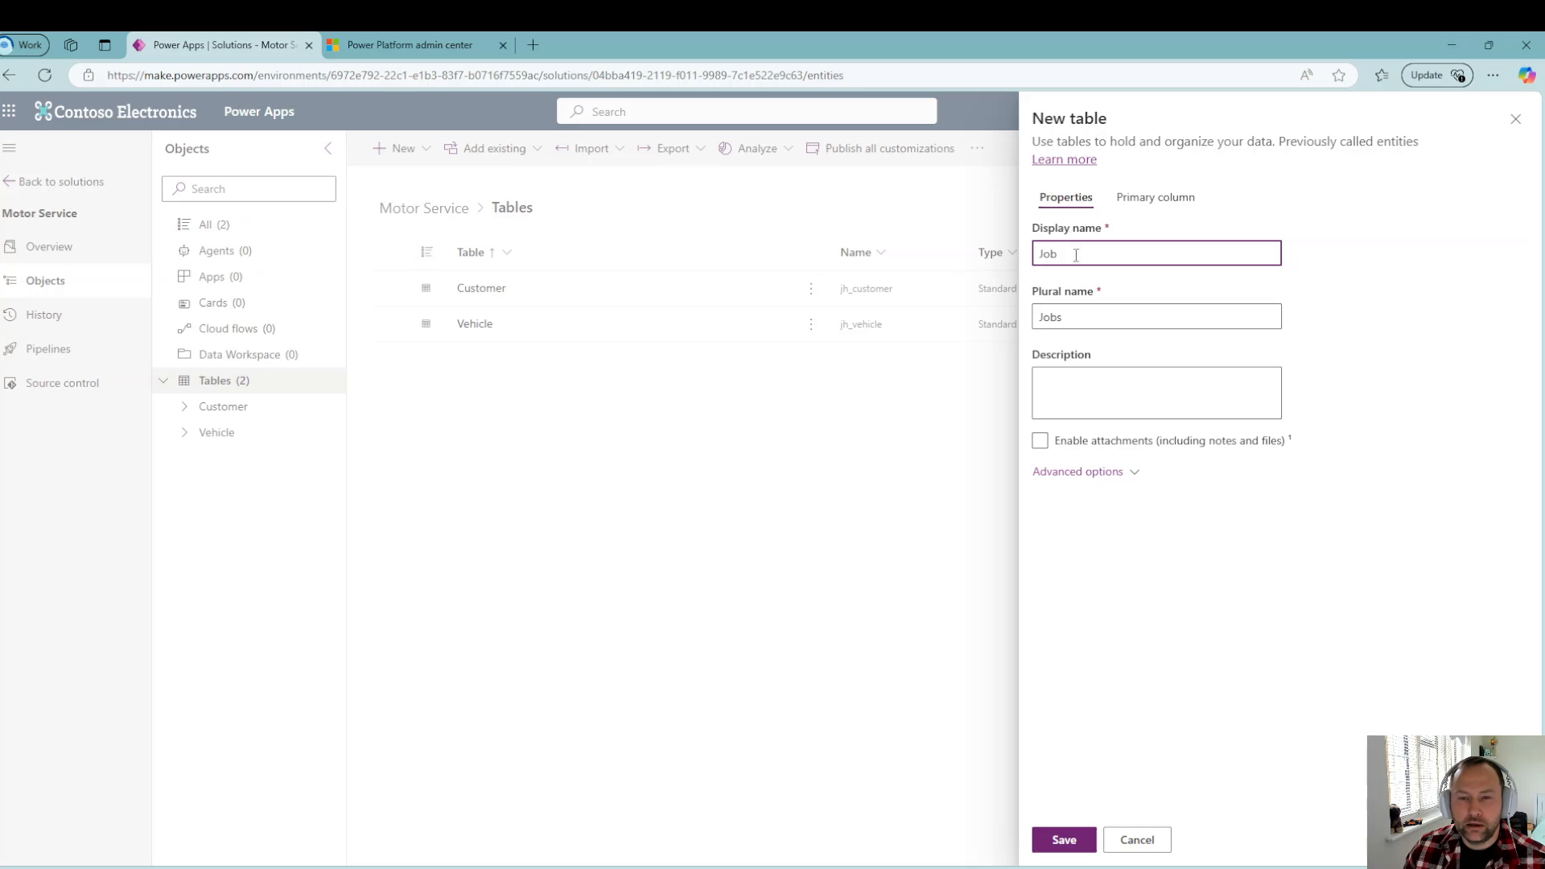
left_click_drag(1076, 255, 1040, 254)
key("BackSpace")
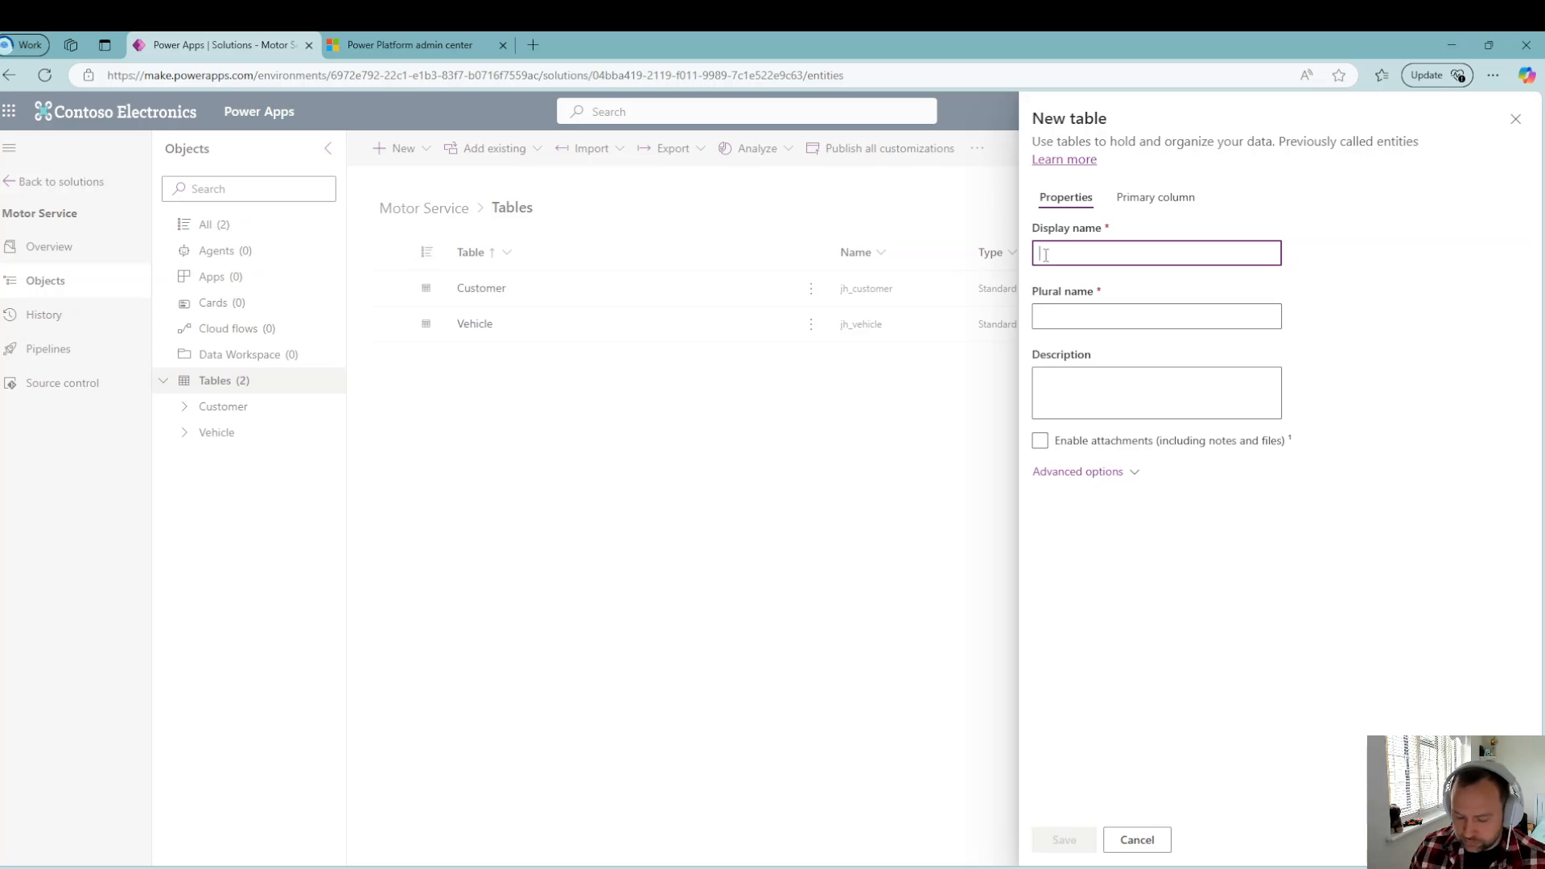
type("Work O")
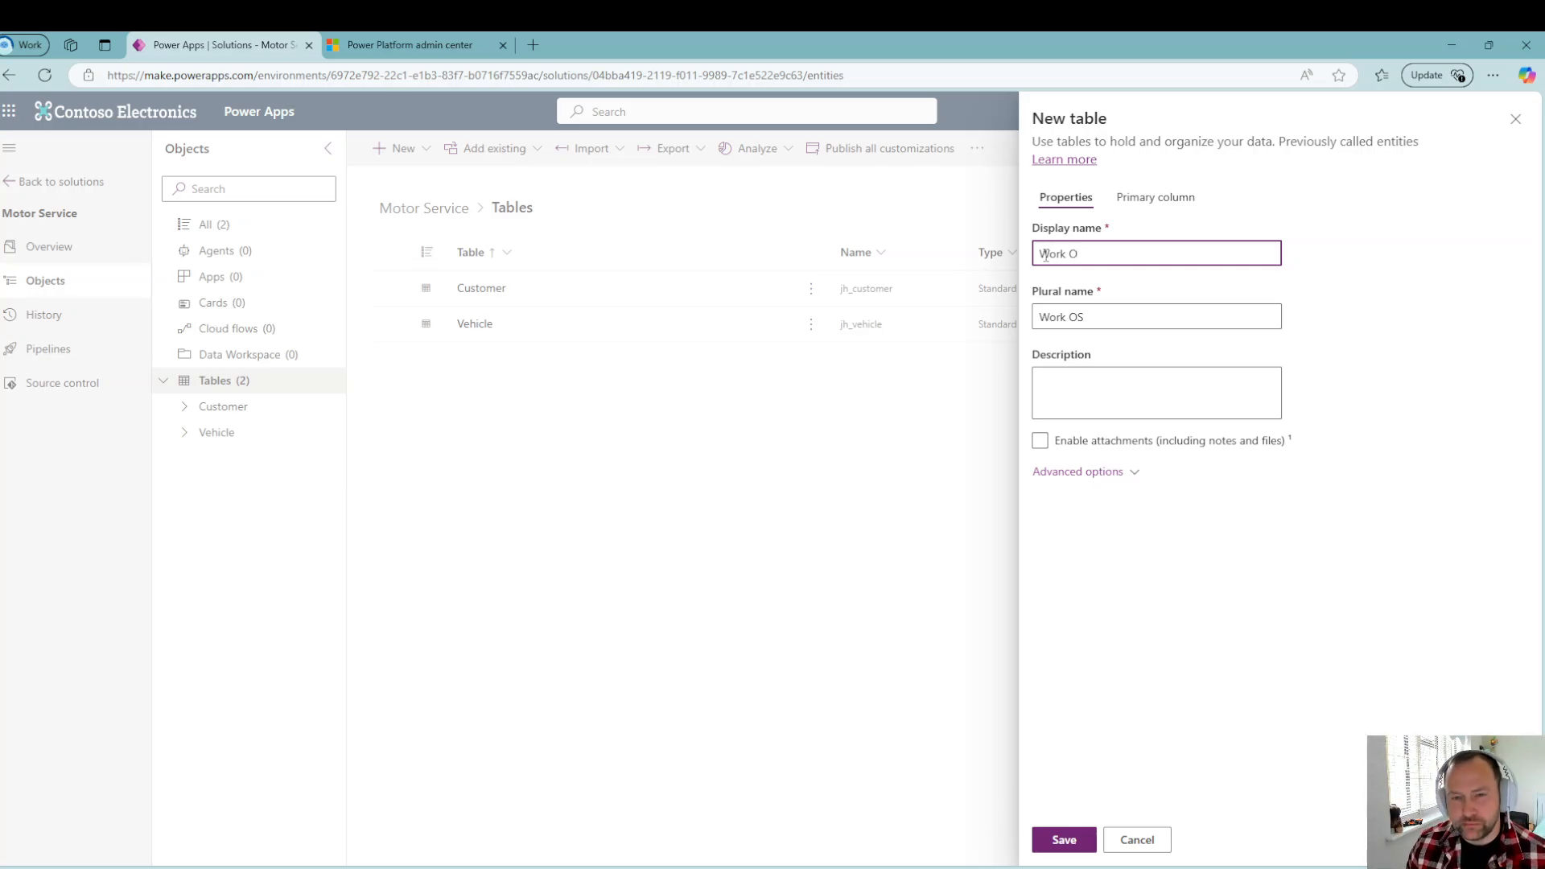
type("rder")
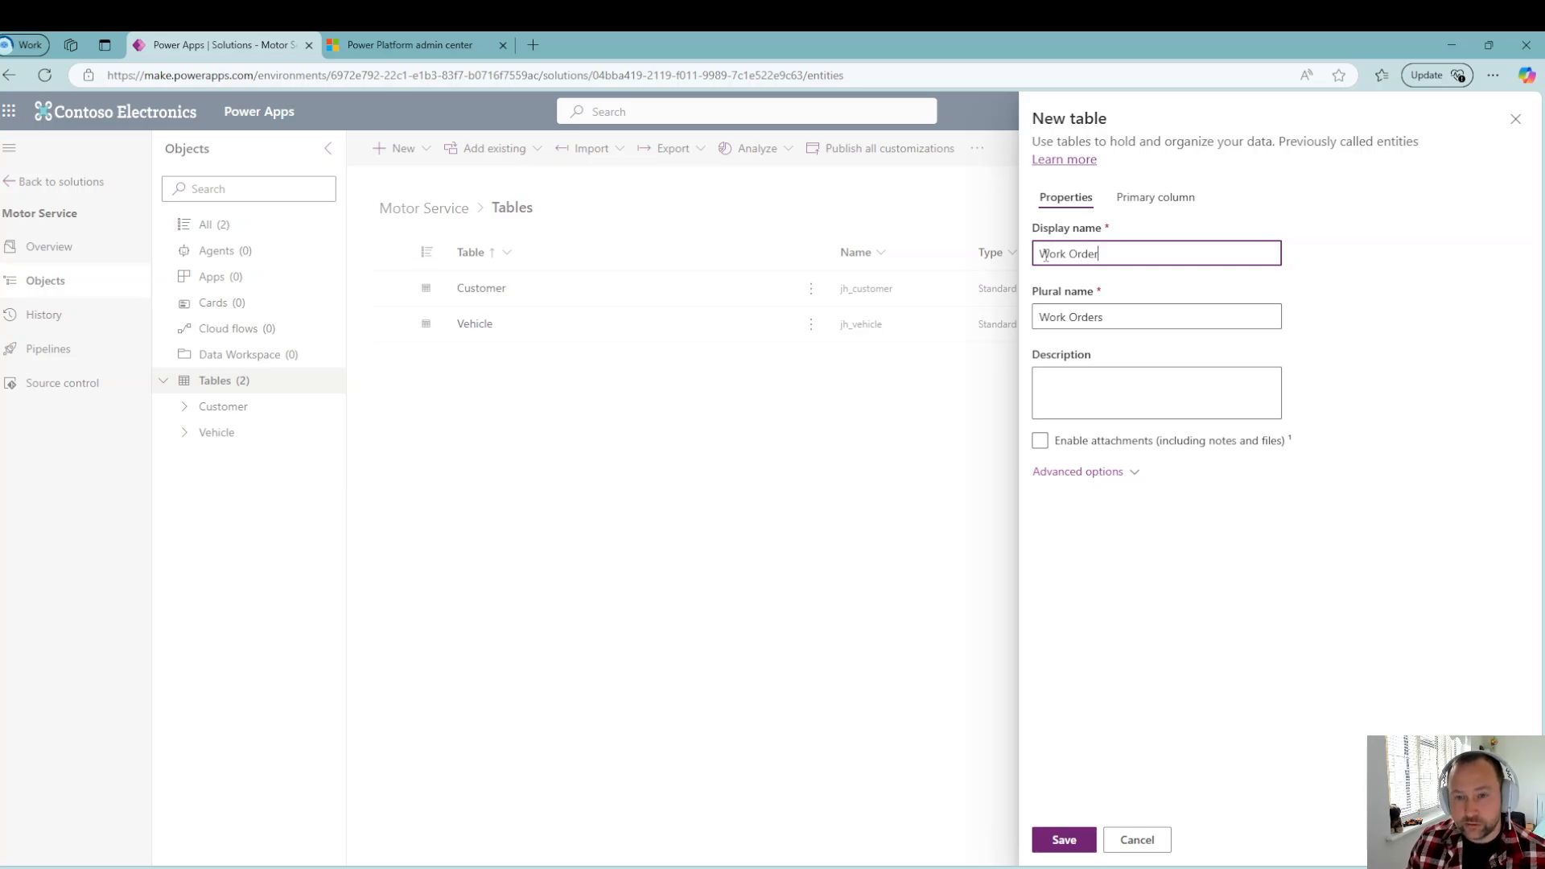
Step: Set the Serial primary column's requirement to Optional and save the Work Order table
left_click(1138, 197)
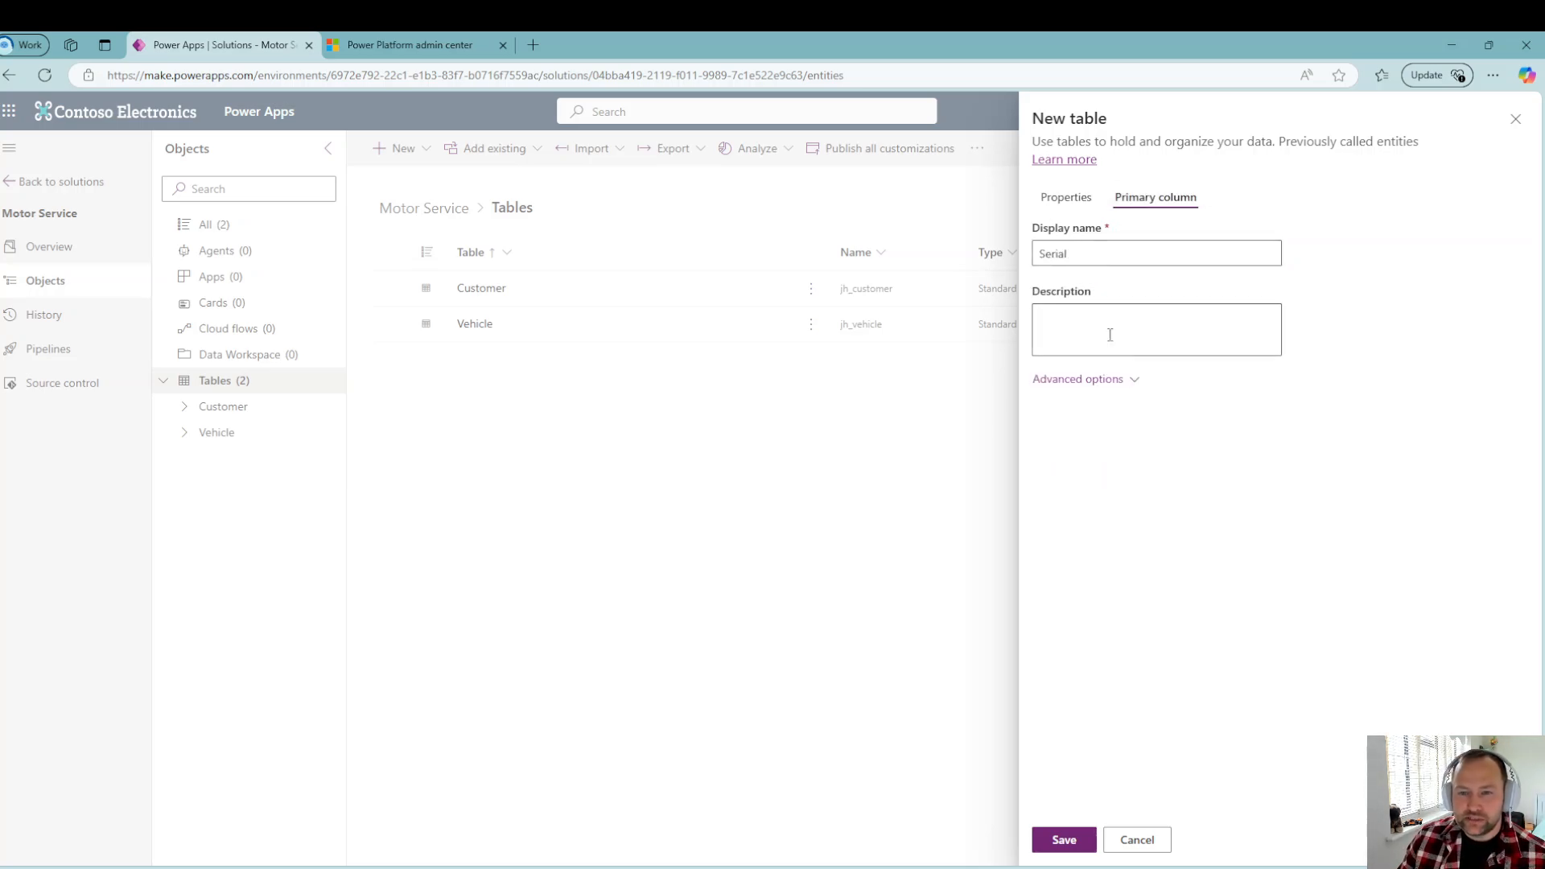
left_click(1131, 381)
left_click(1106, 512)
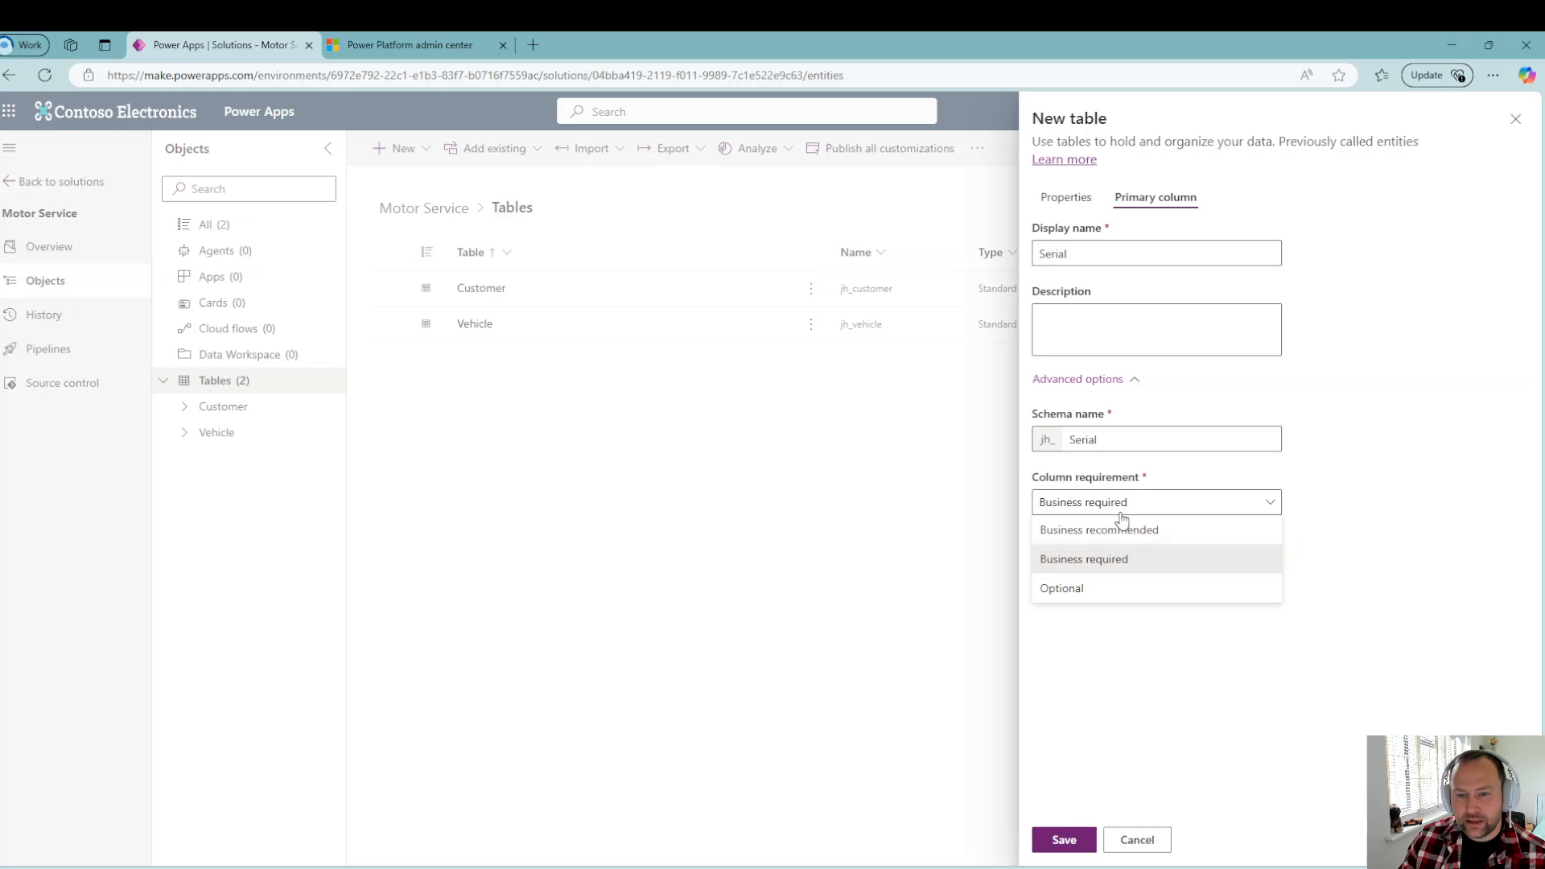
left_click(1121, 586)
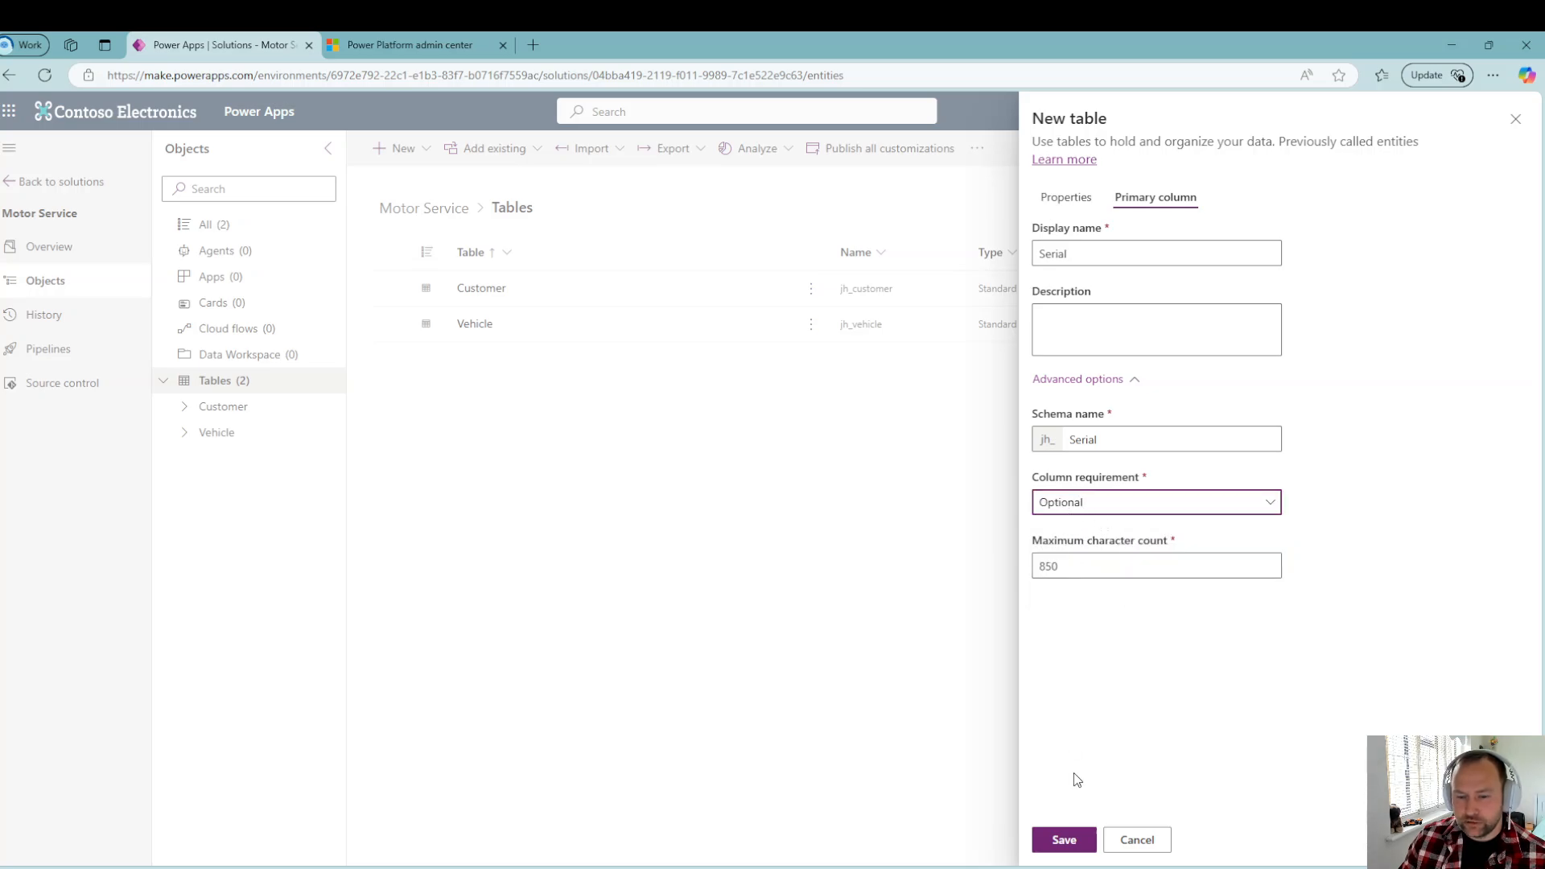
left_click(1064, 839)
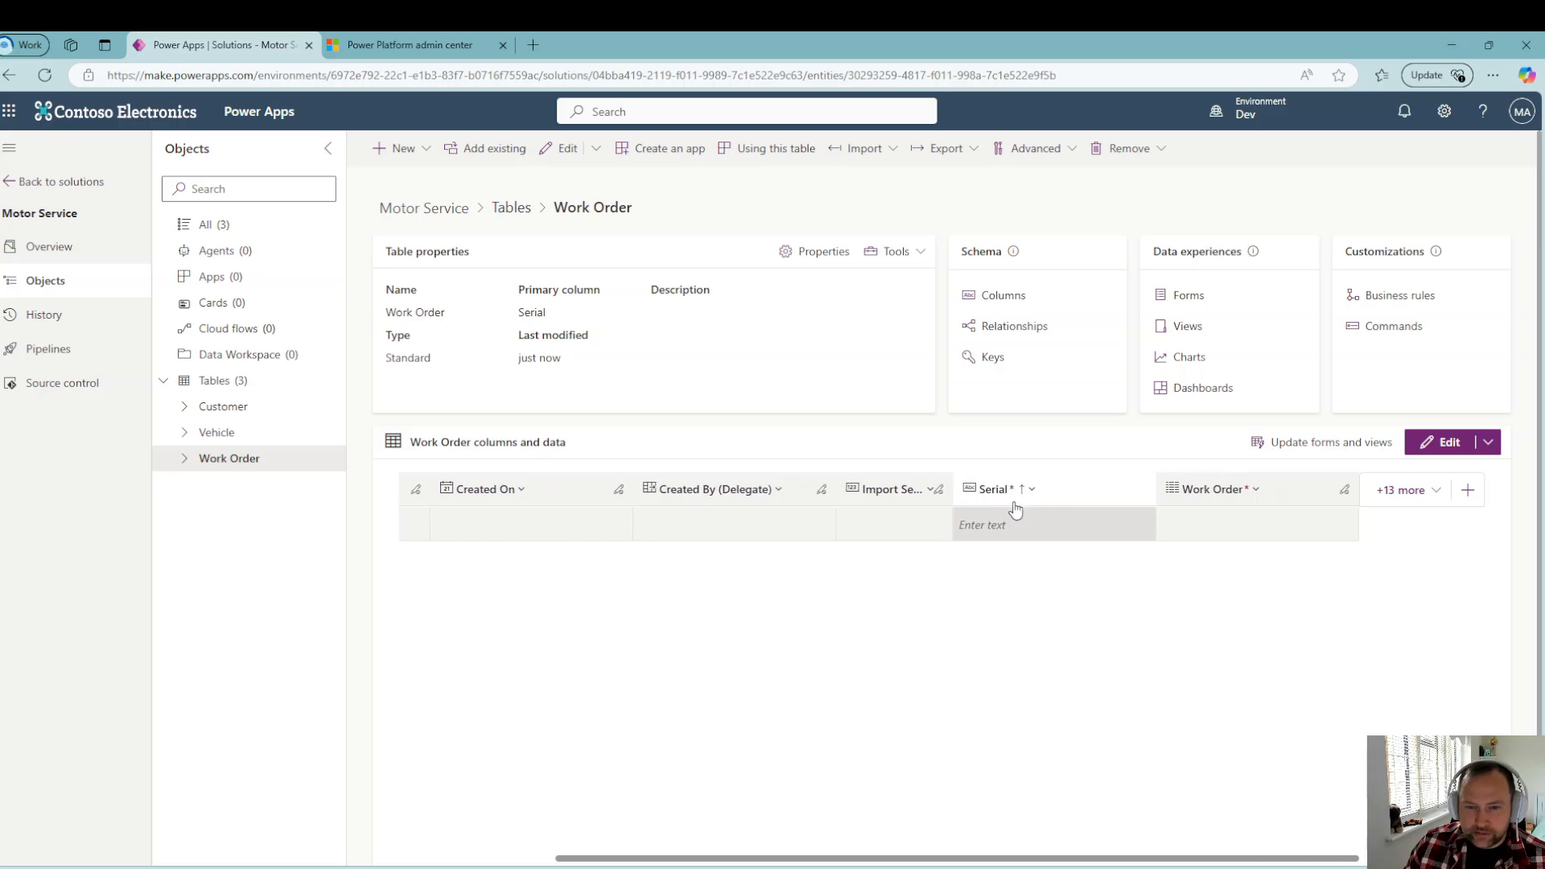
Step: Edit the Work Order table's Serial column, making it Optional and changing its data type to Autonumber
left_click(1015, 491)
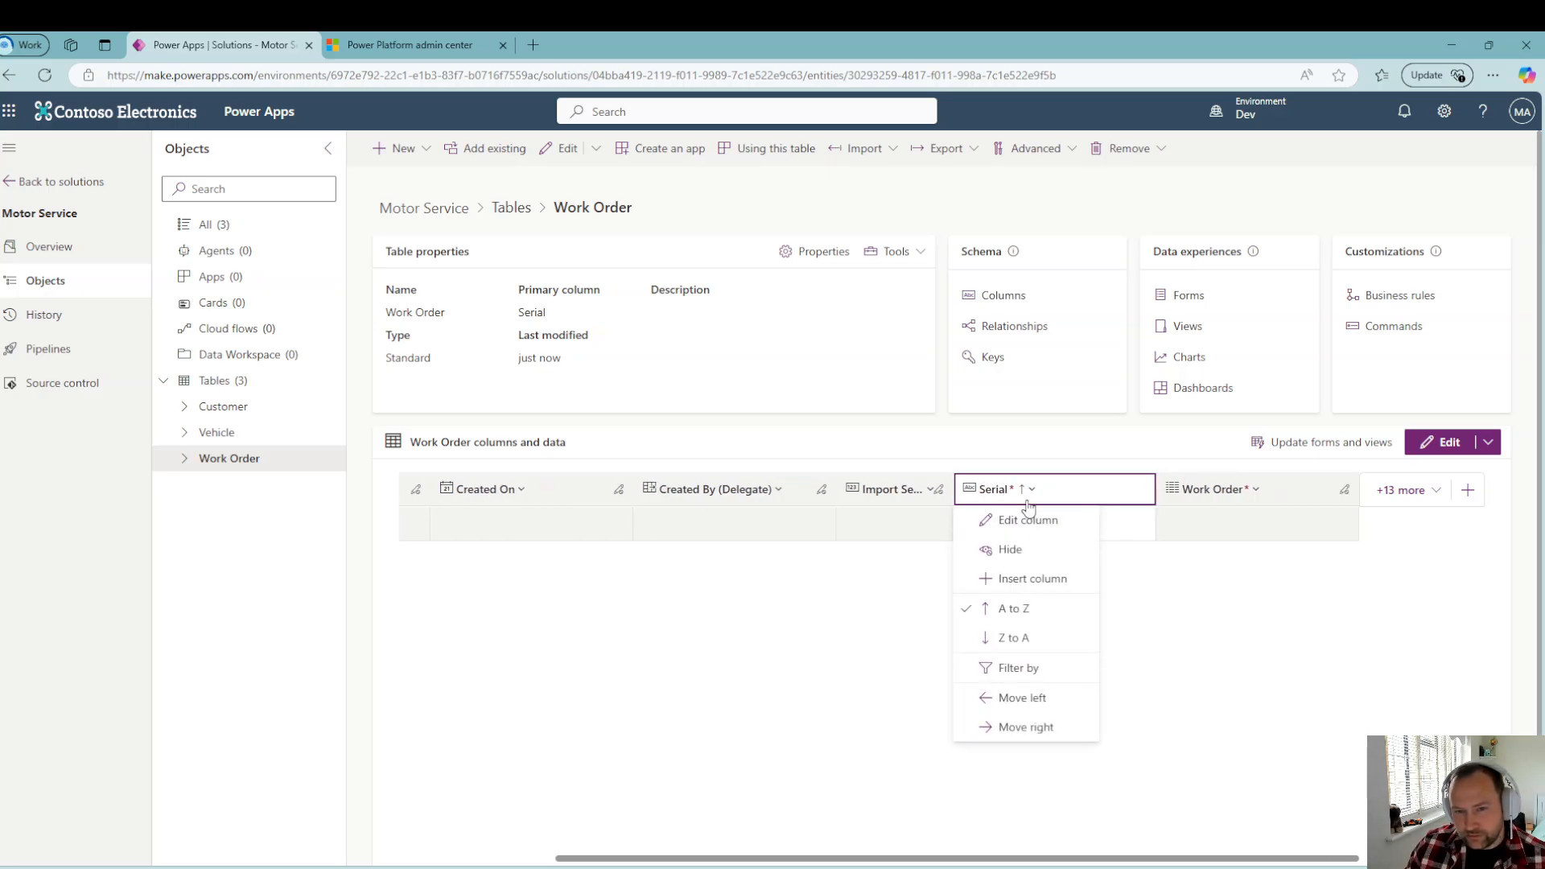
left_click(1030, 522)
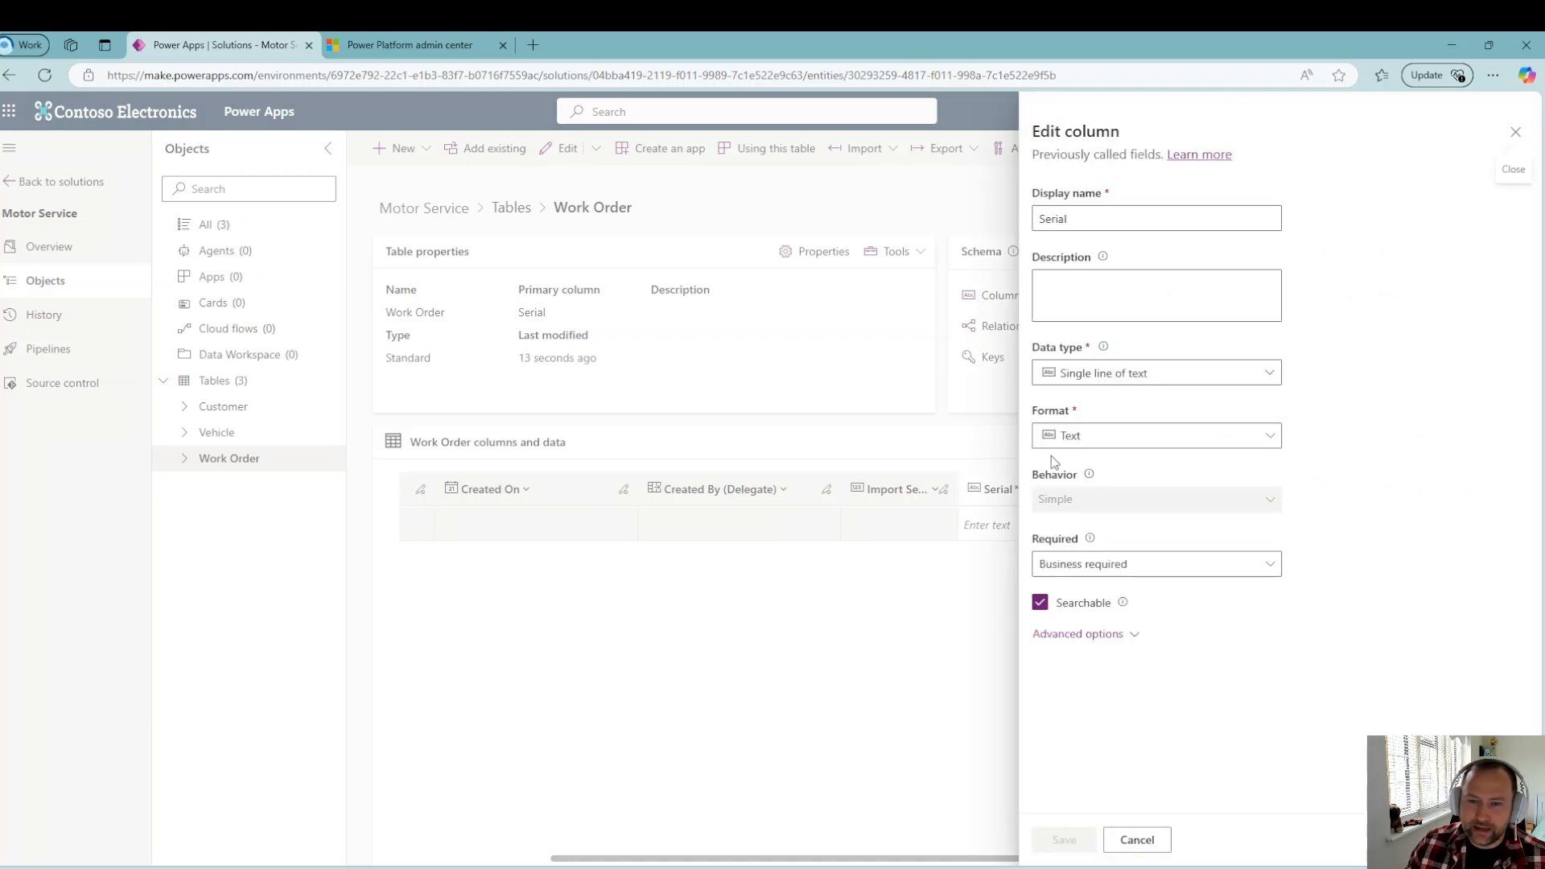
left_click(1138, 563)
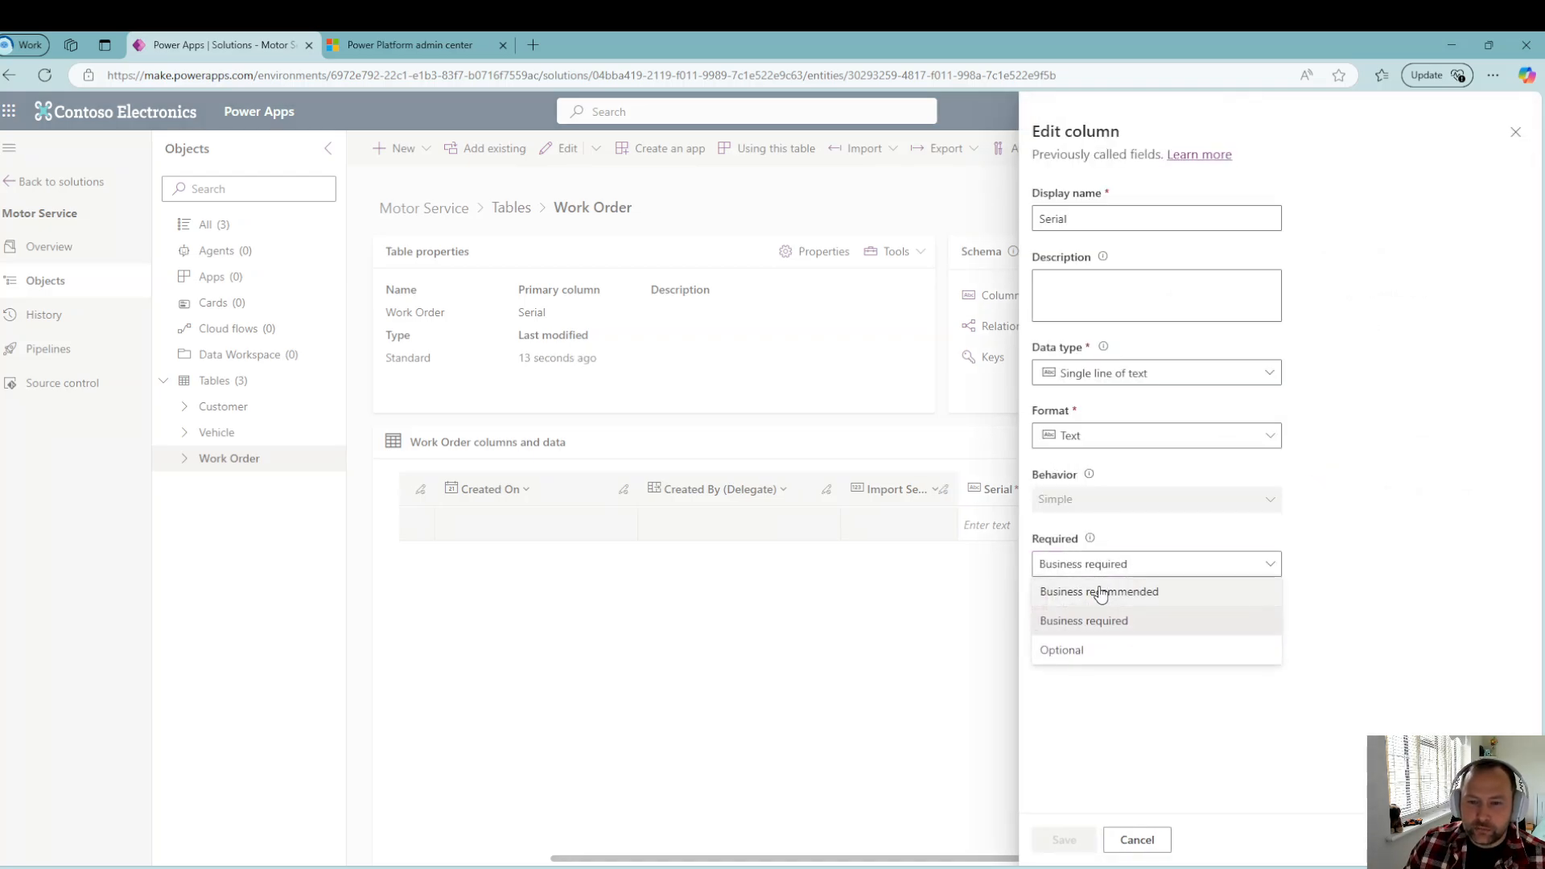
left_click(1112, 649)
left_click(1135, 376)
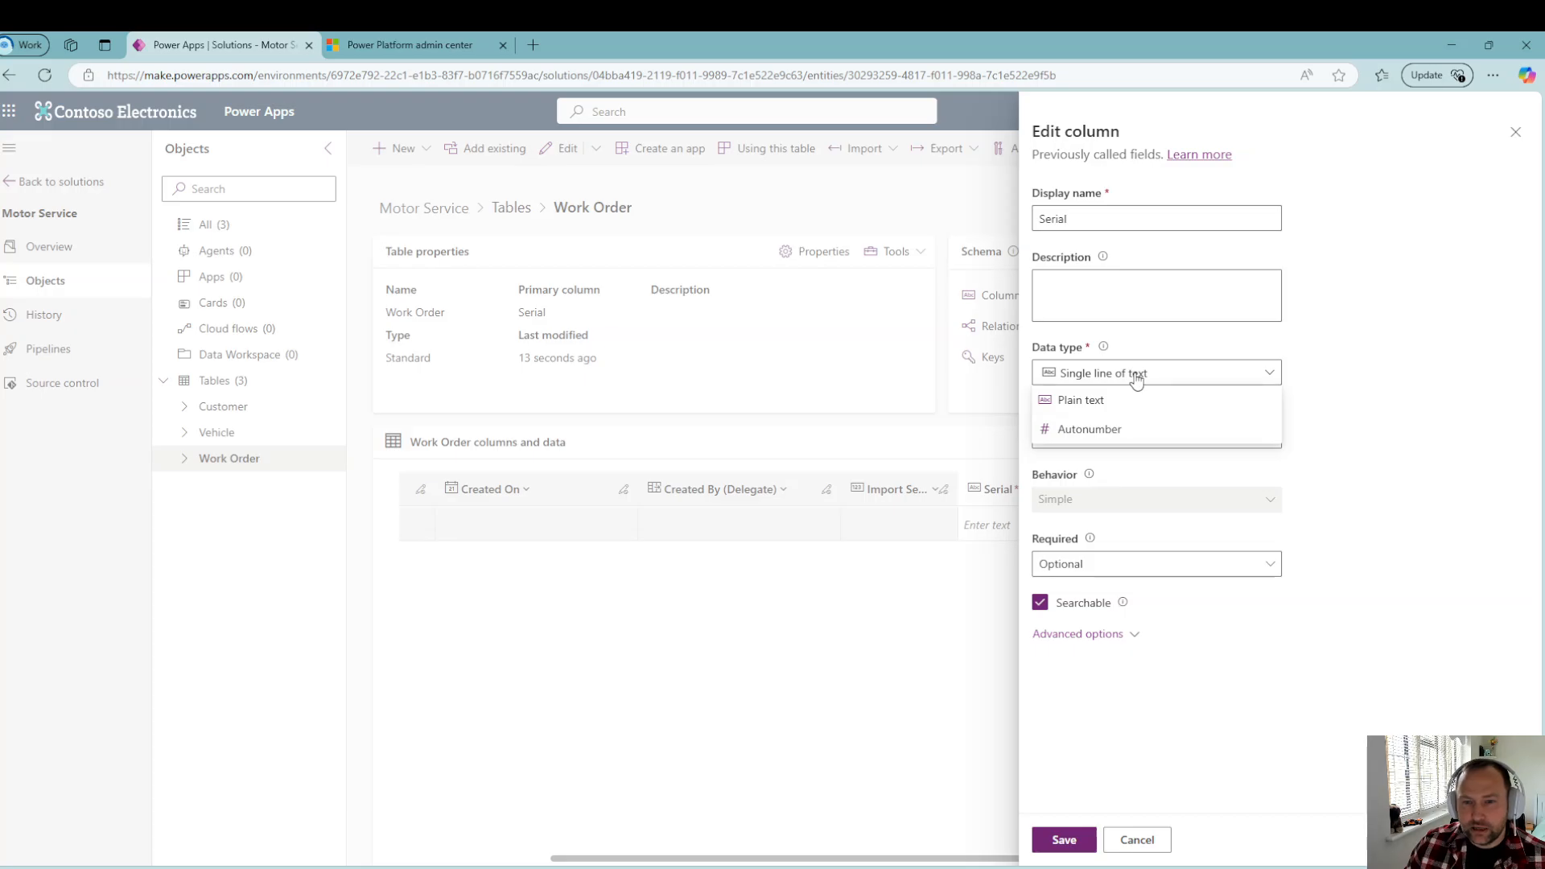
left_click(1111, 428)
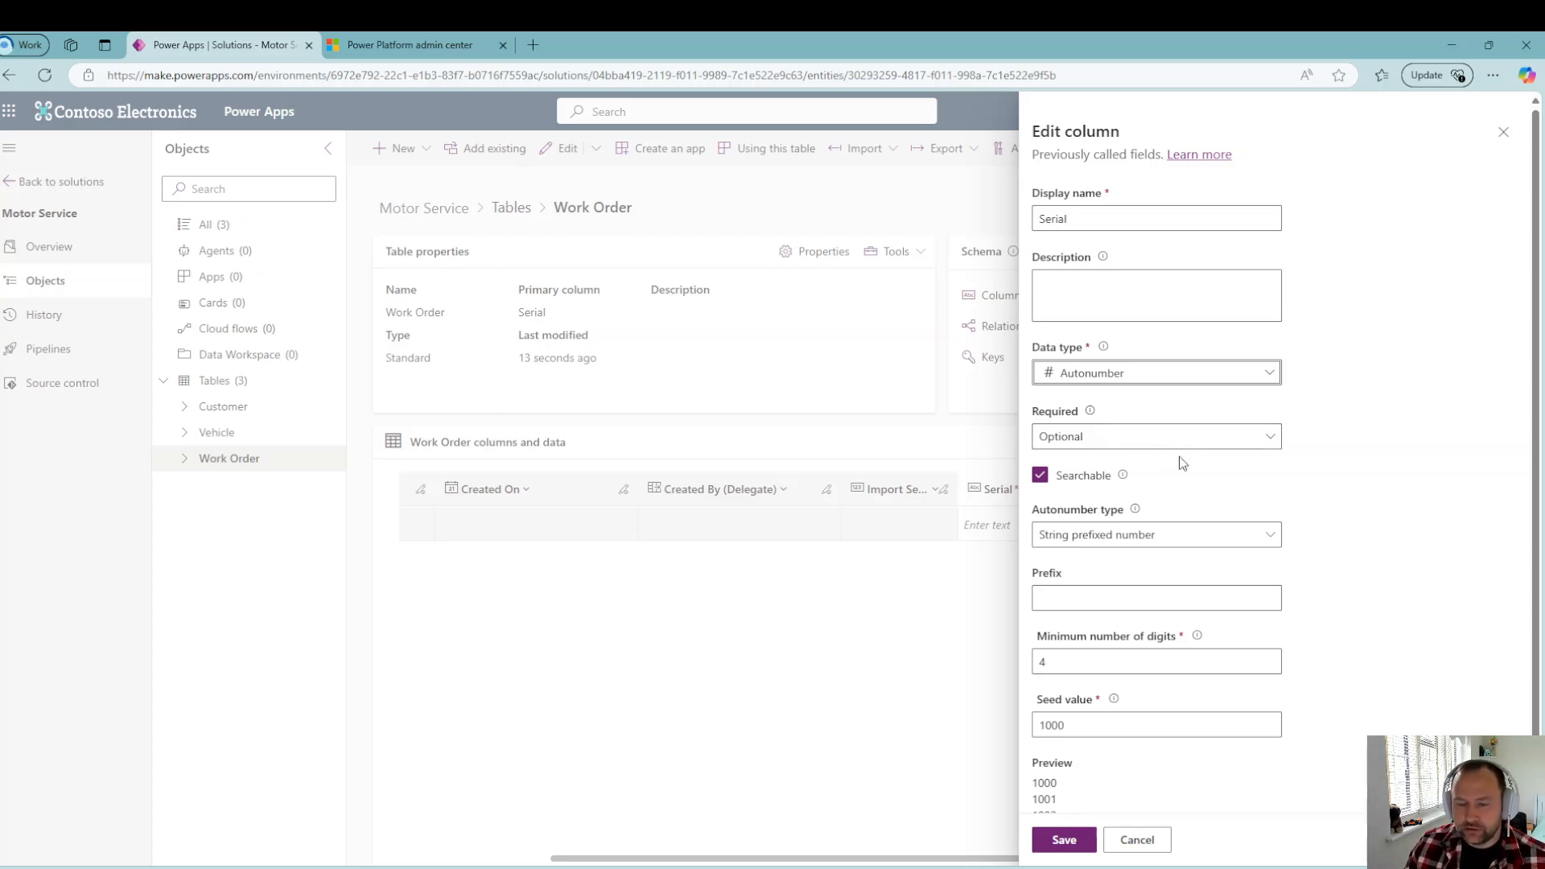
Step: Set the Serial autonumber prefix to WO
left_click(1095, 596)
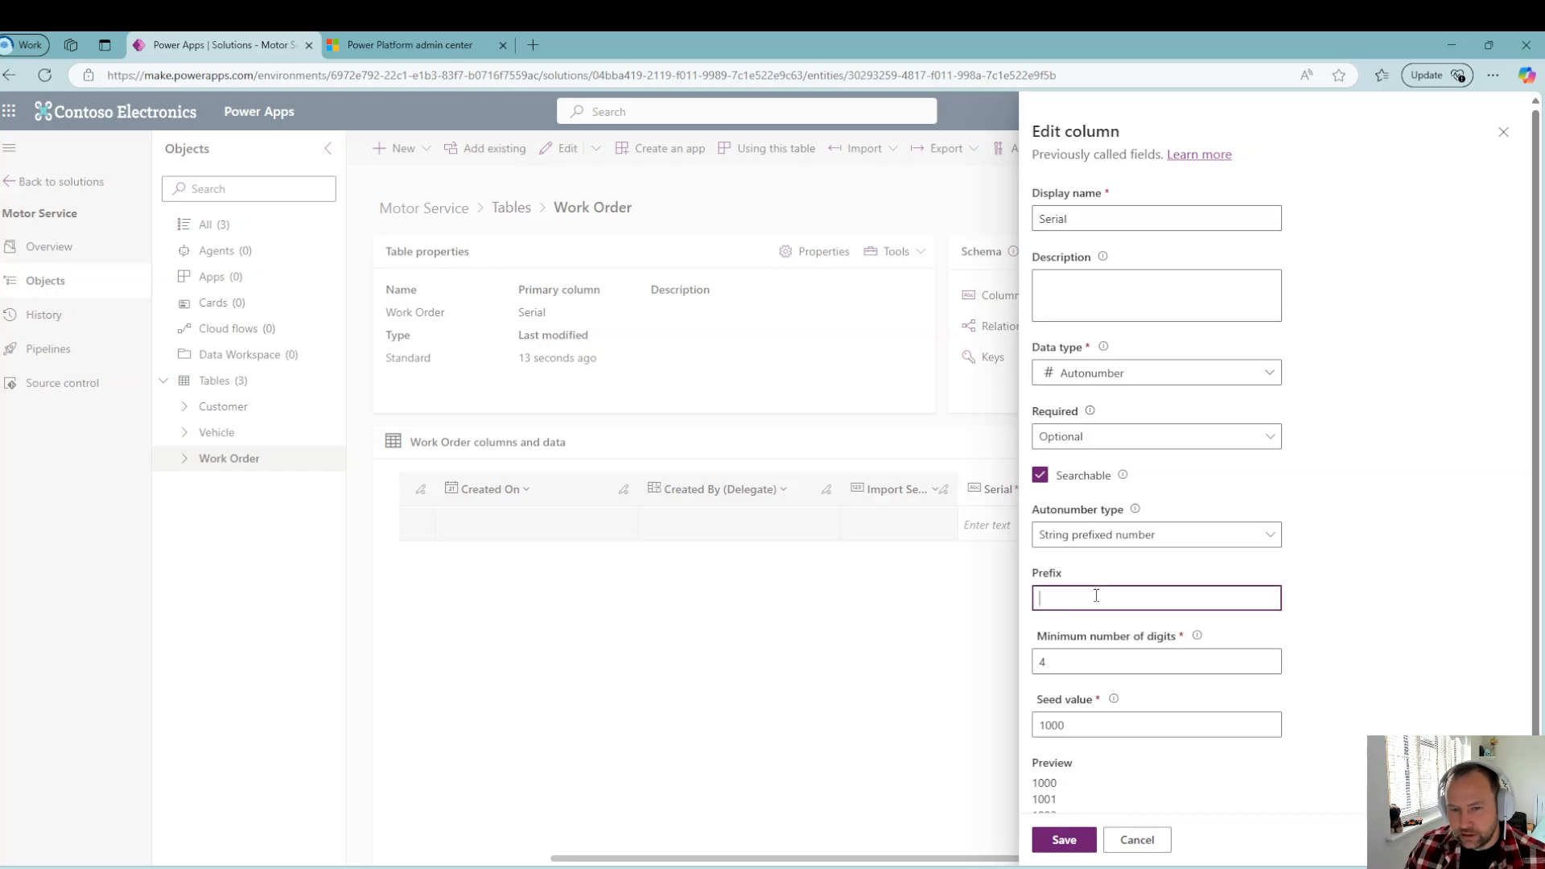
type("WIO")
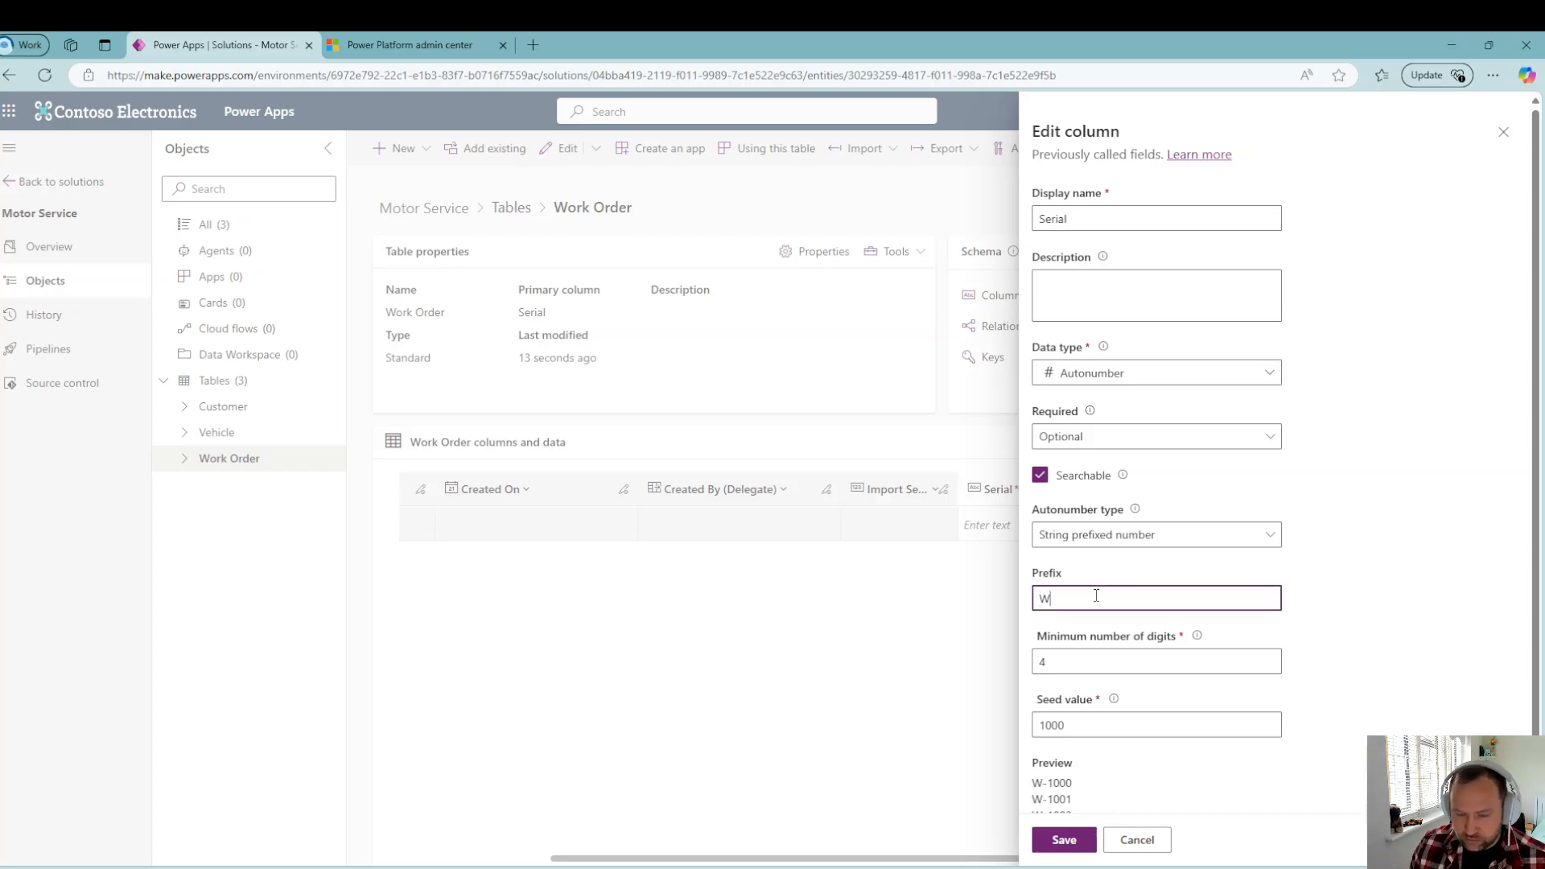
key("BackSpace")
key("BackSpace")
type("O")
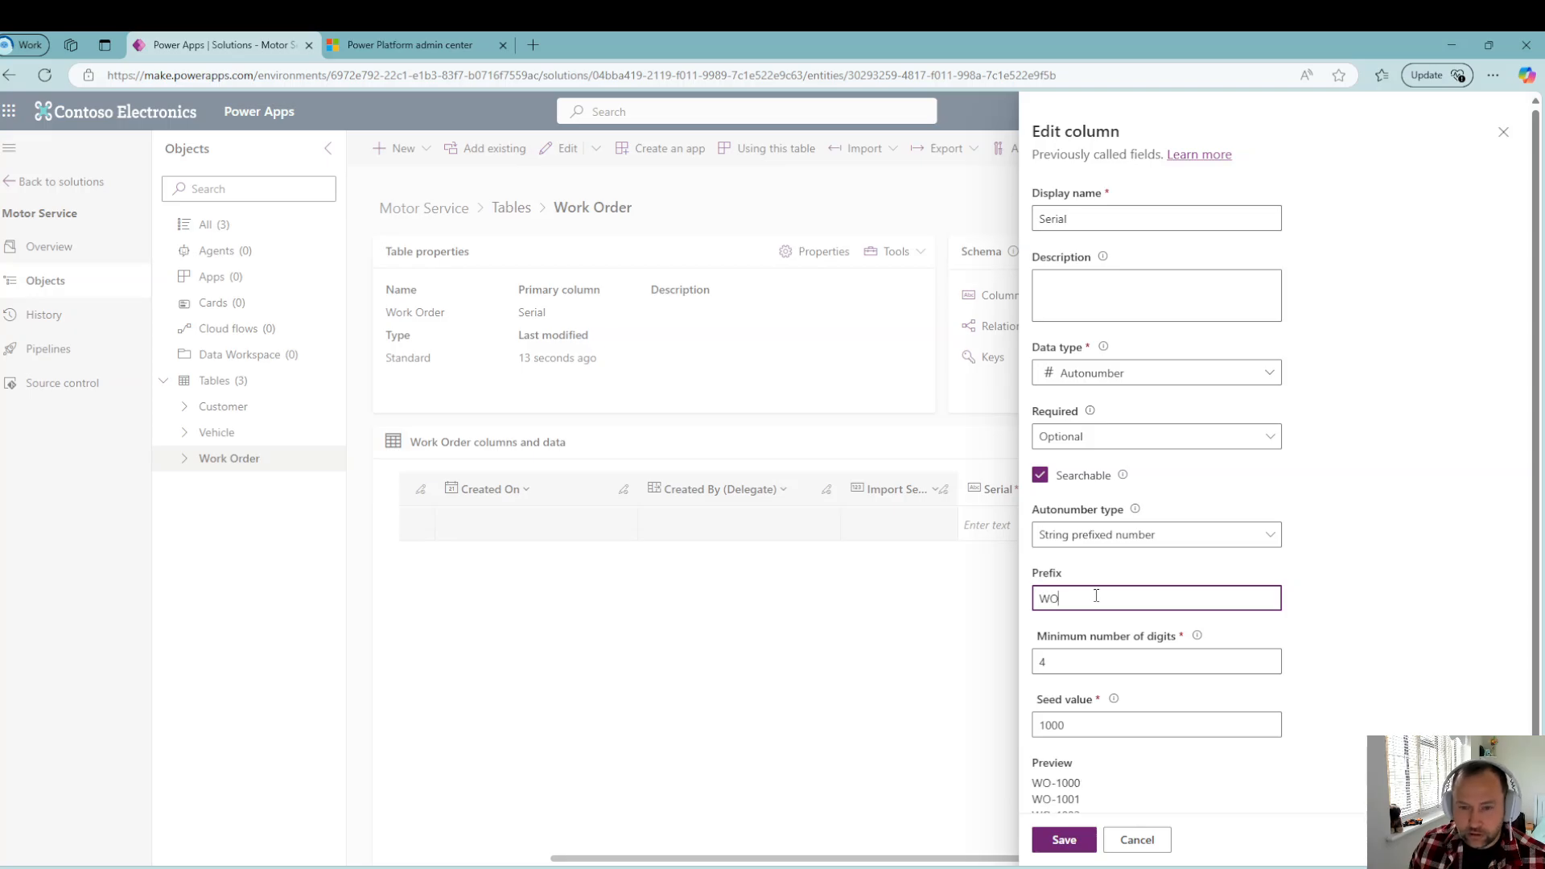
Step: Set the Serial autonumber's minimum number of digits to 1 and its seed value to 1
scroll(1094, 636, "down", 1)
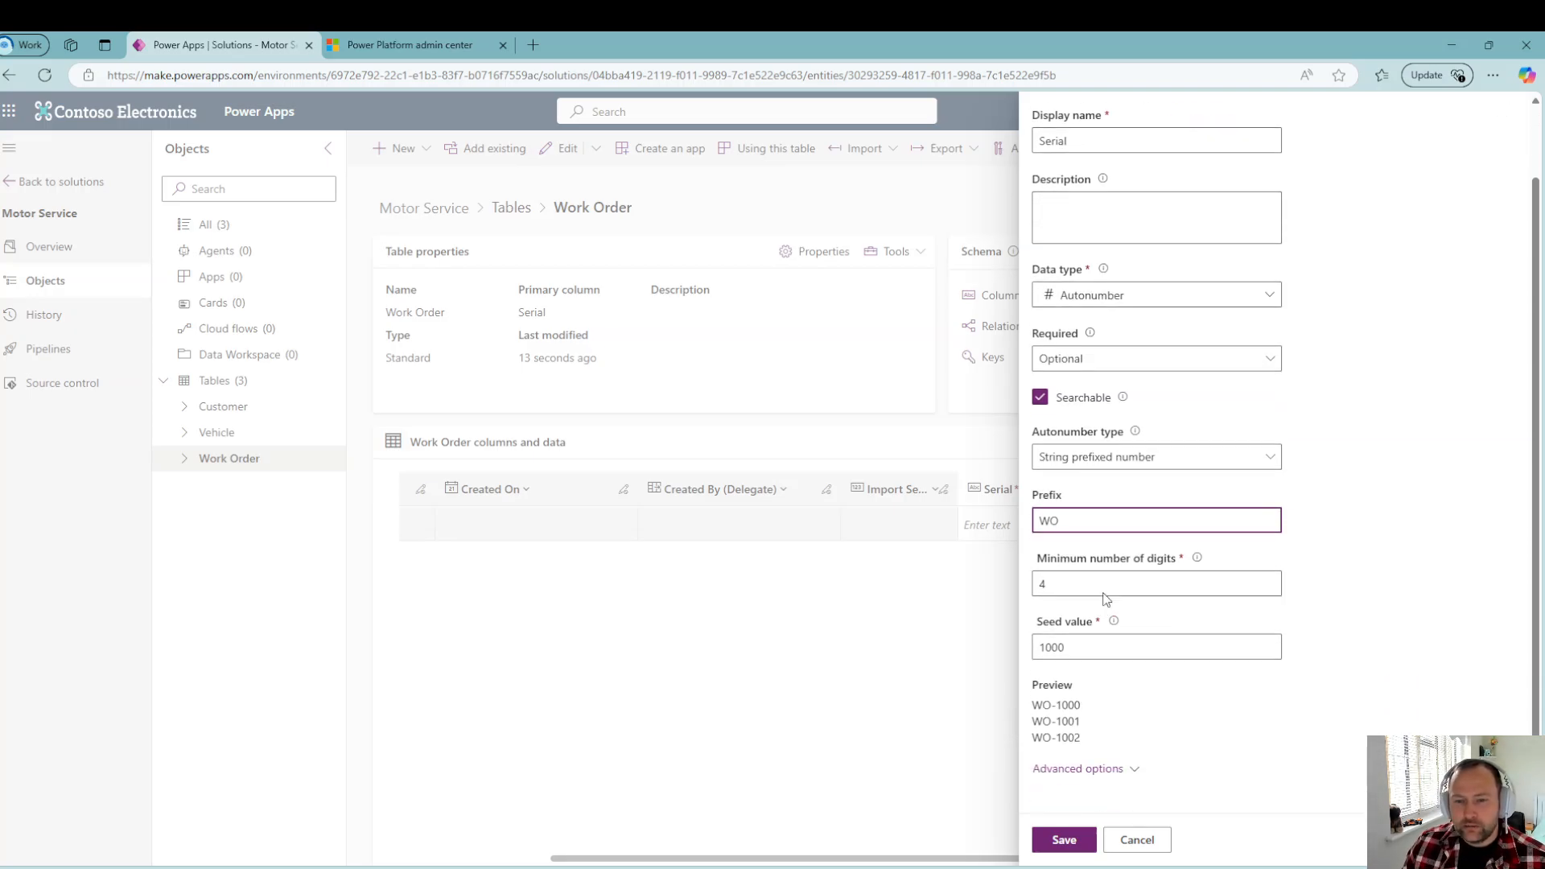
left_click(1097, 575)
key("BackSpace")
type("1")
left_click(1112, 639)
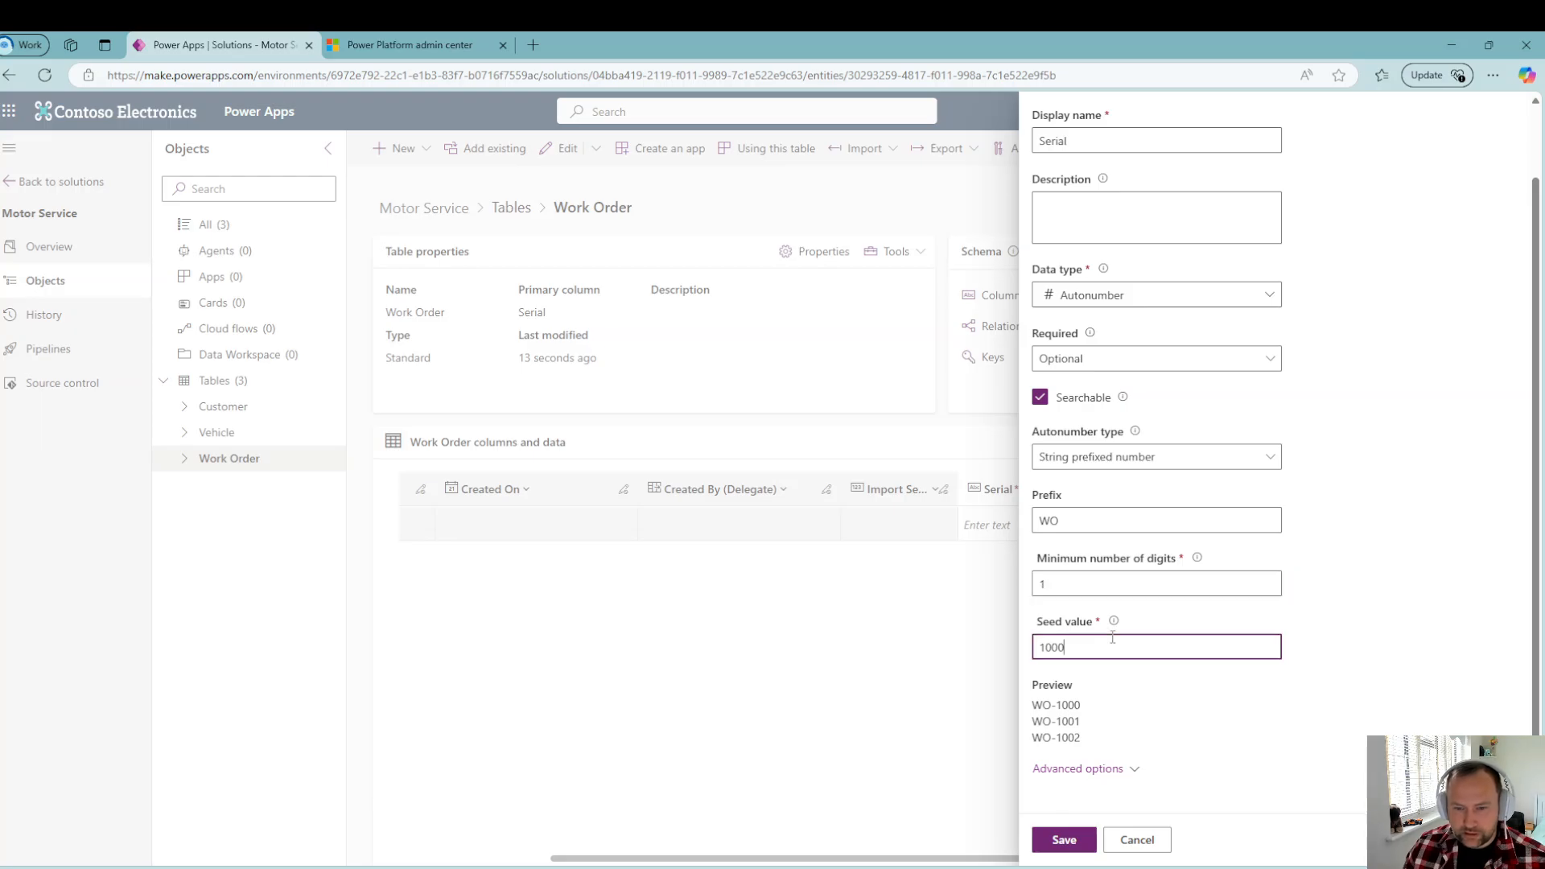
key("BackSpace")
key("BackSpace")
key("BackSpace")
key("BackSpace")
type("11")
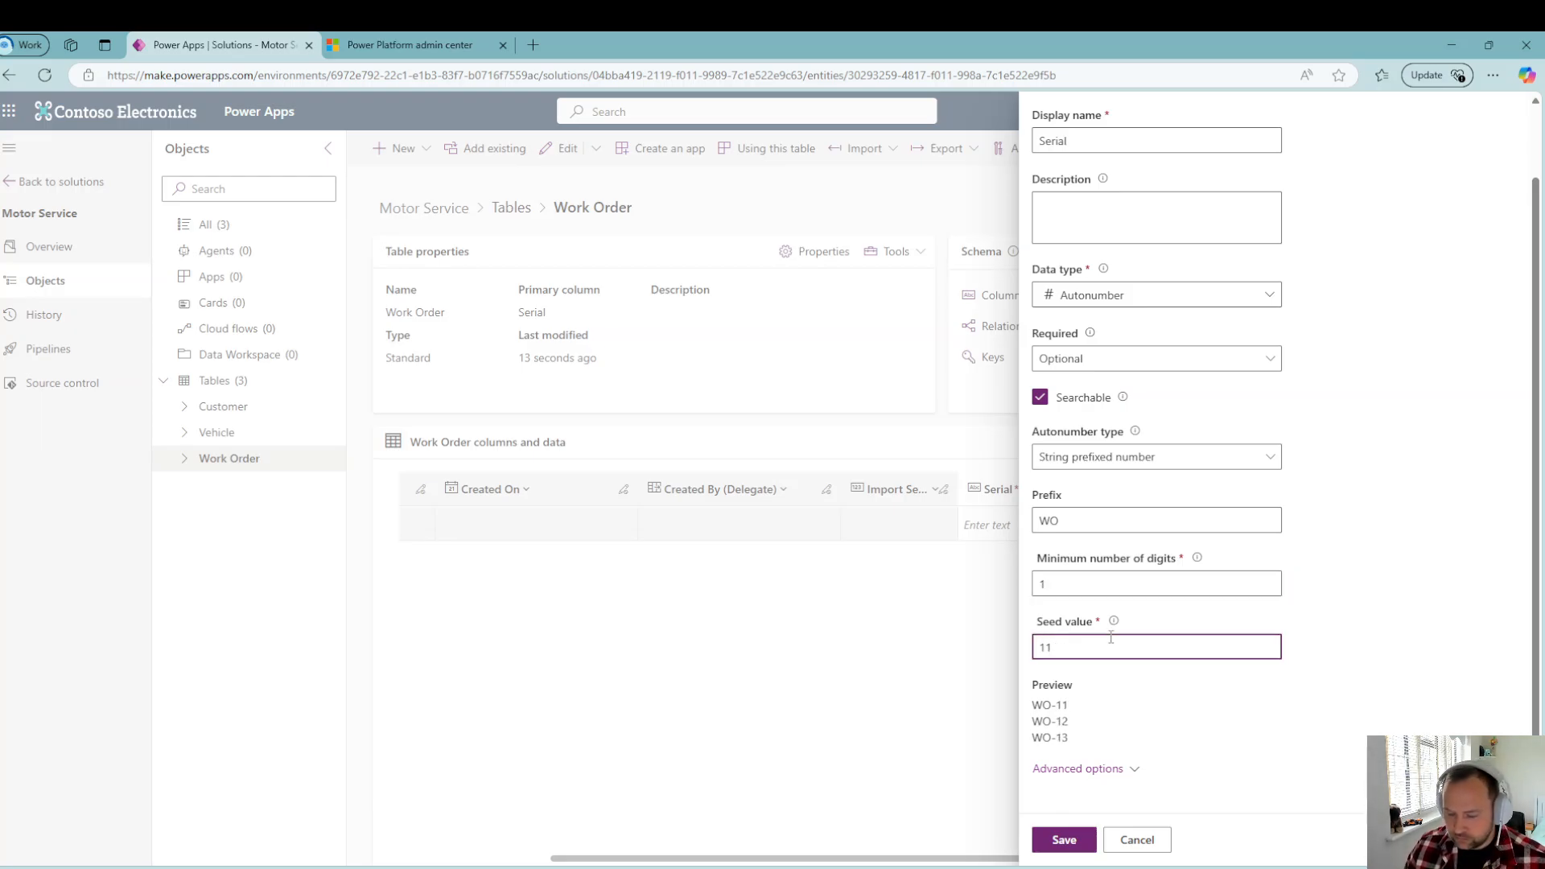
key("BackSpace")
Step: Review the Serial column's advanced options and save the column
left_click(1133, 767)
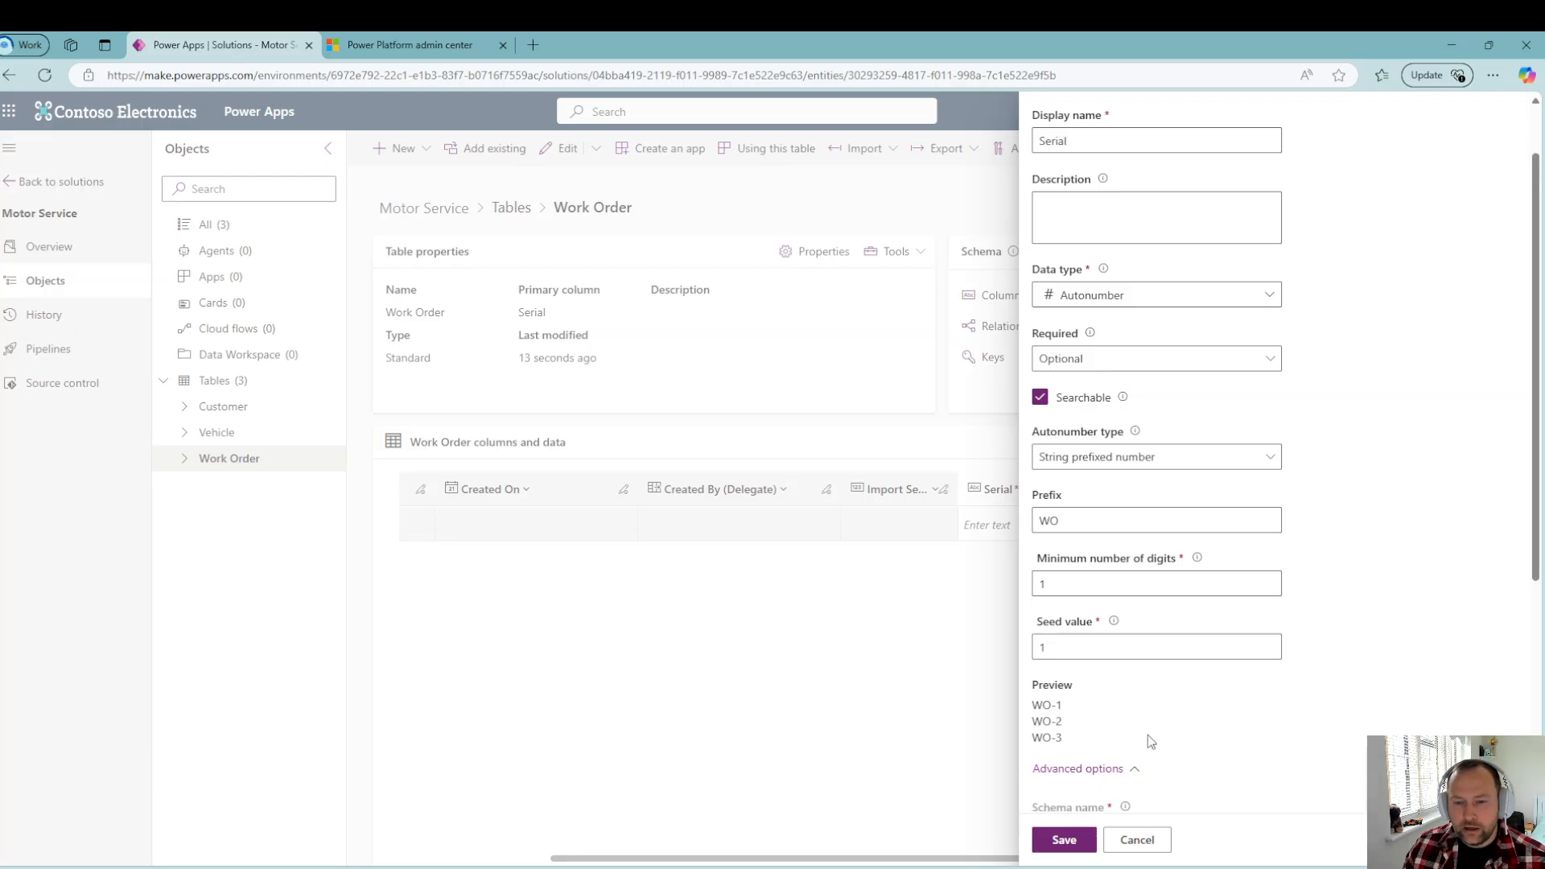
scroll(1147, 736, "down", 2)
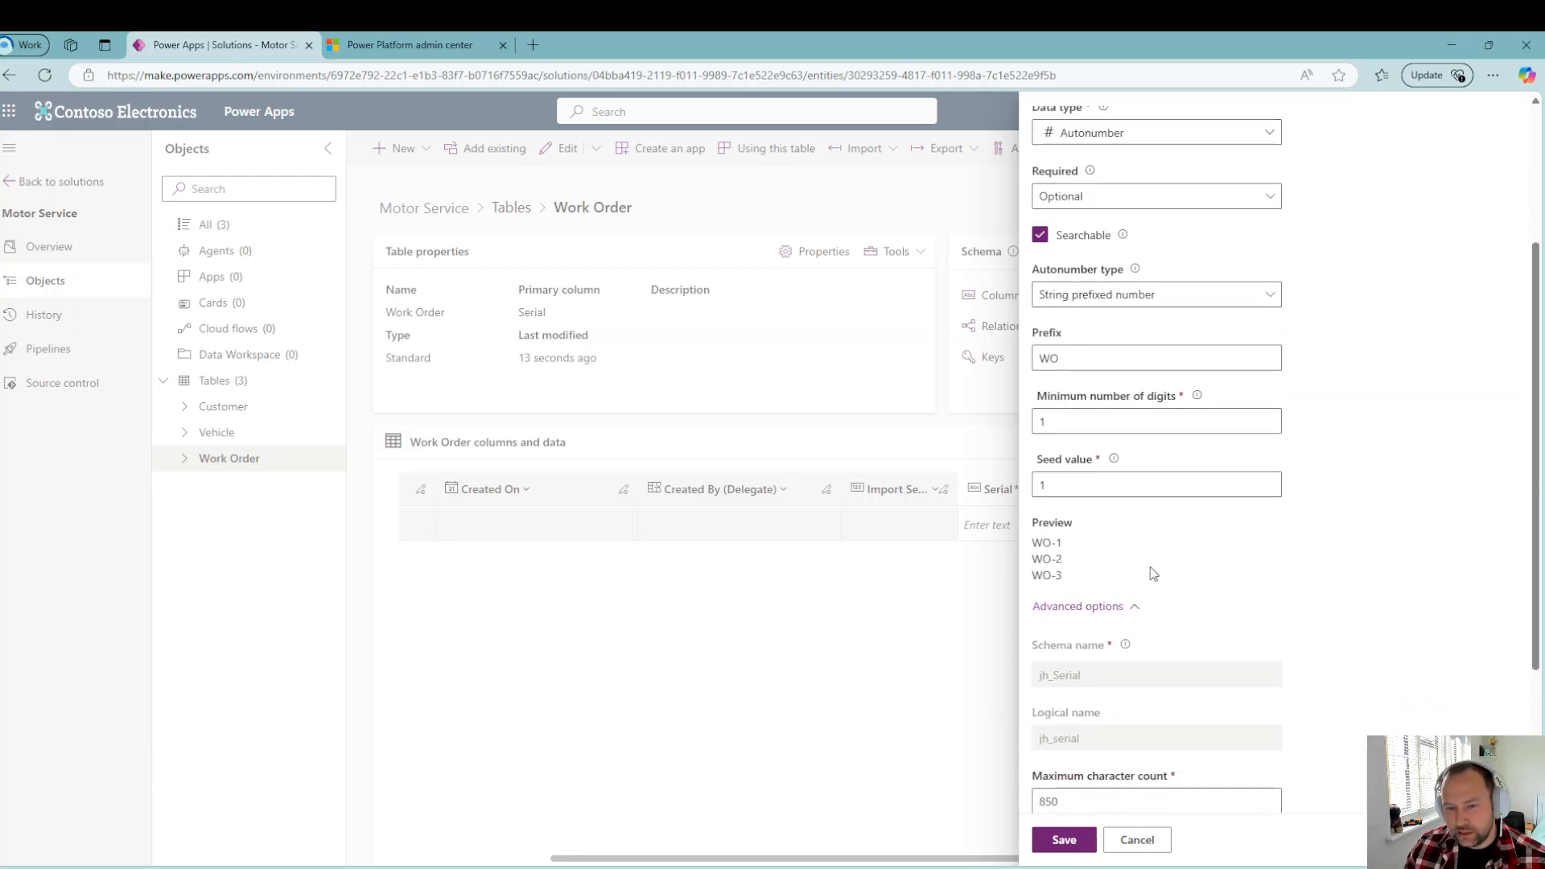
scroll(1154, 573, "down", 3)
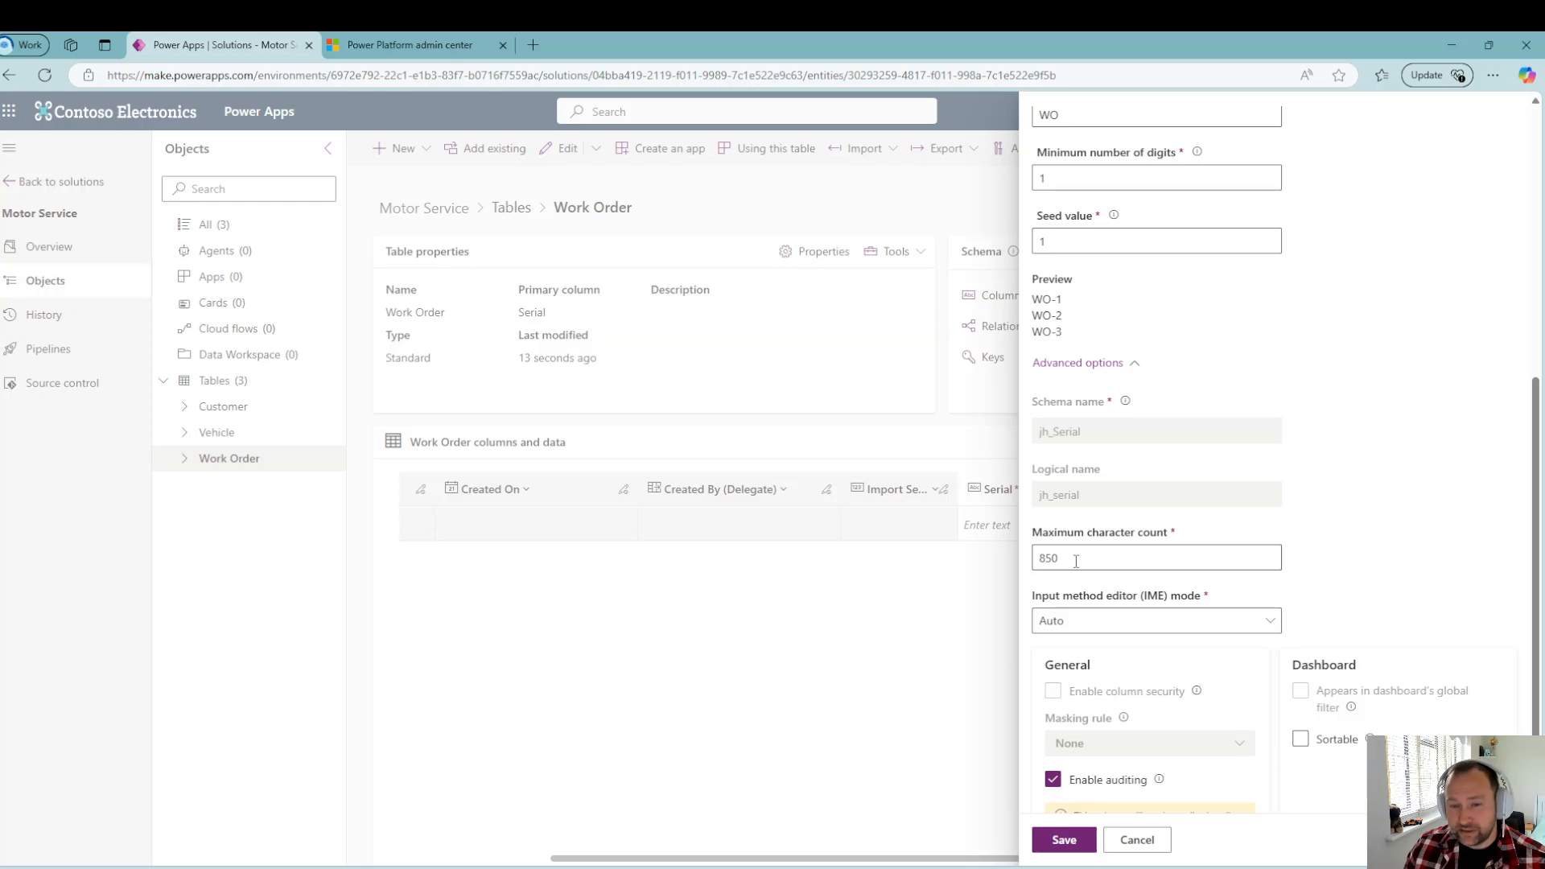
scroll(1179, 539, "down", 1)
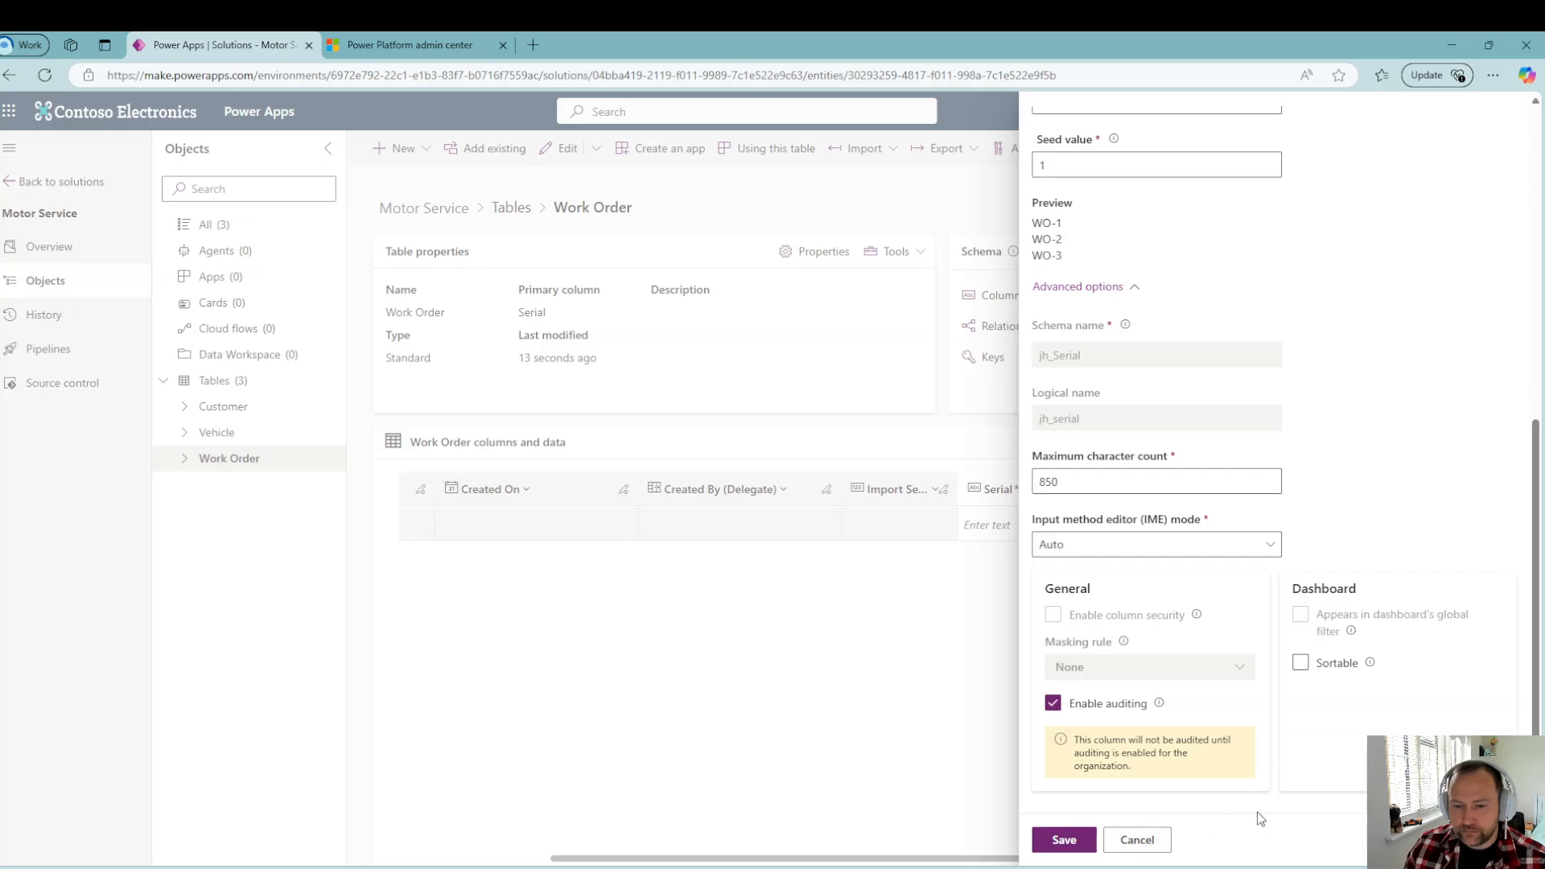
left_click(1051, 841)
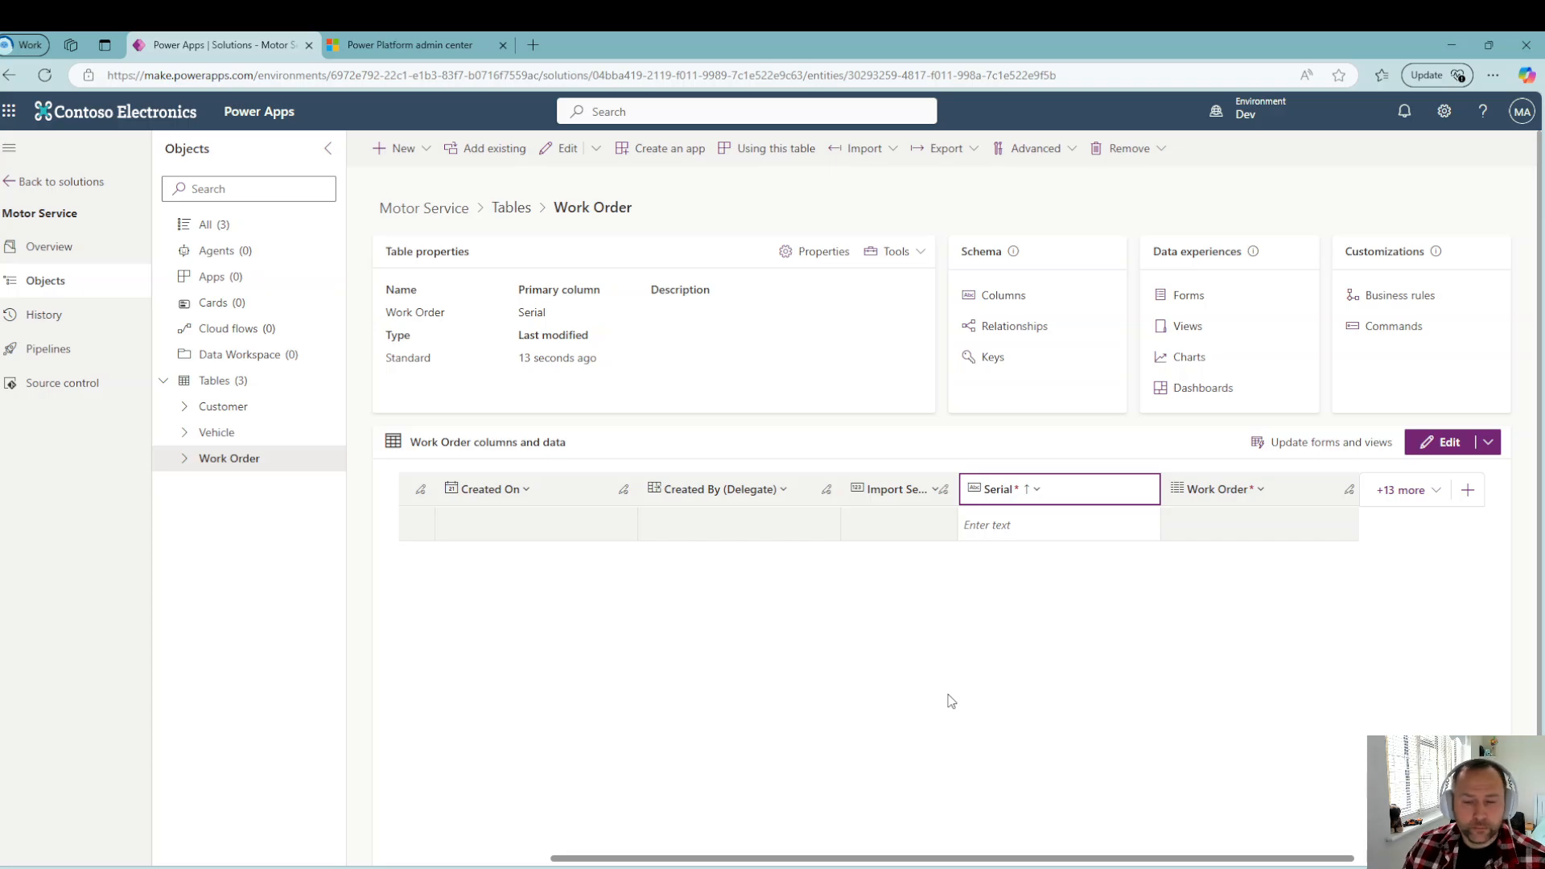
Step: Add a new column named Vehicle to the Work Order table with the Lookup data type
left_click_drag(1038, 861, 1176, 853)
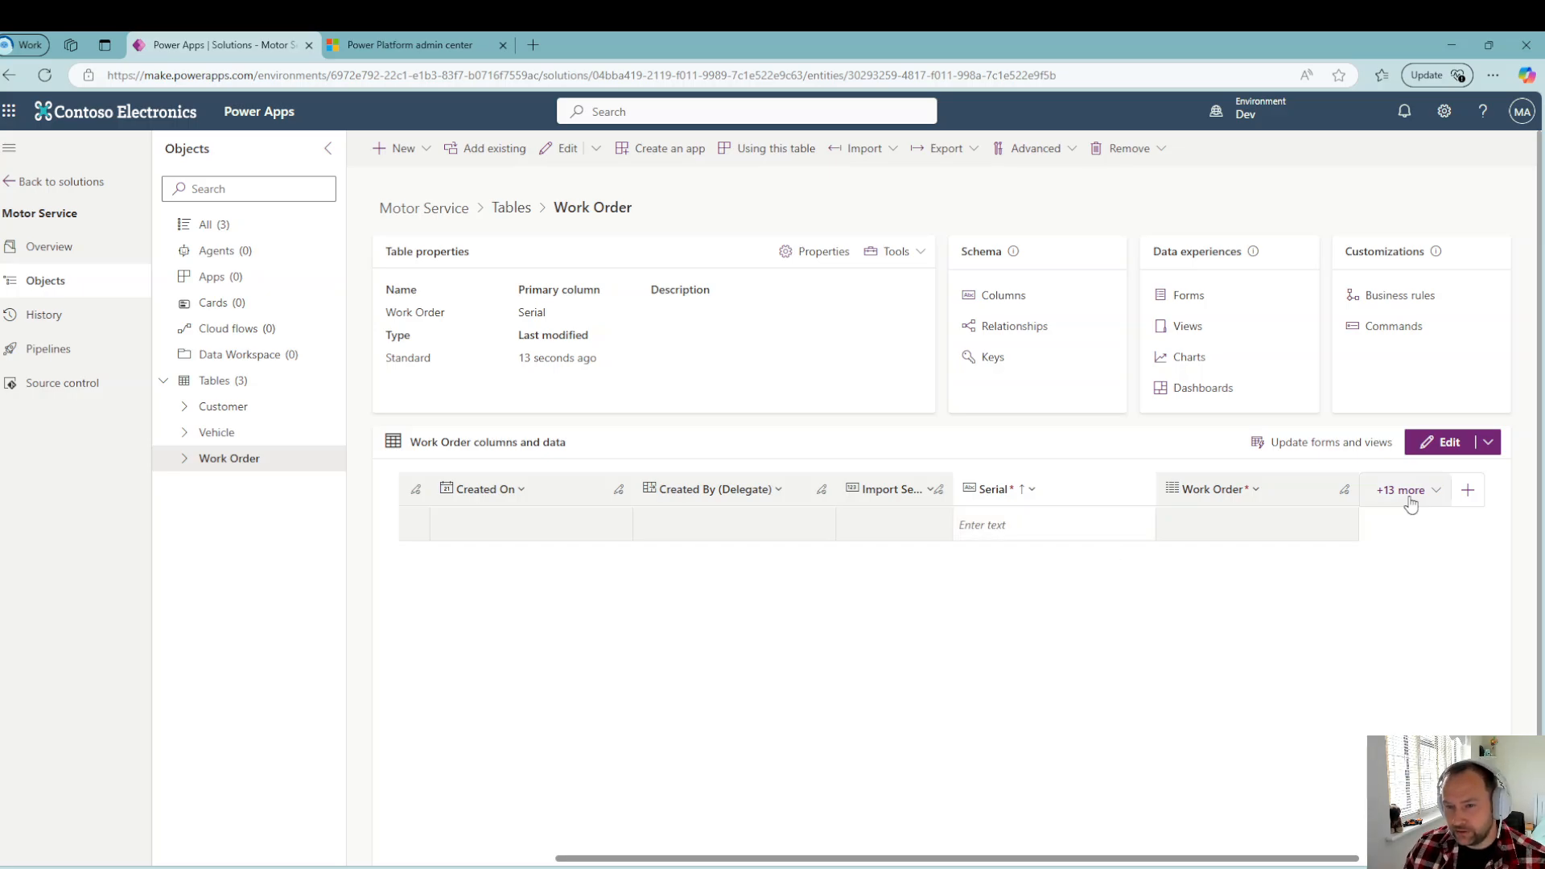
left_click(1467, 490)
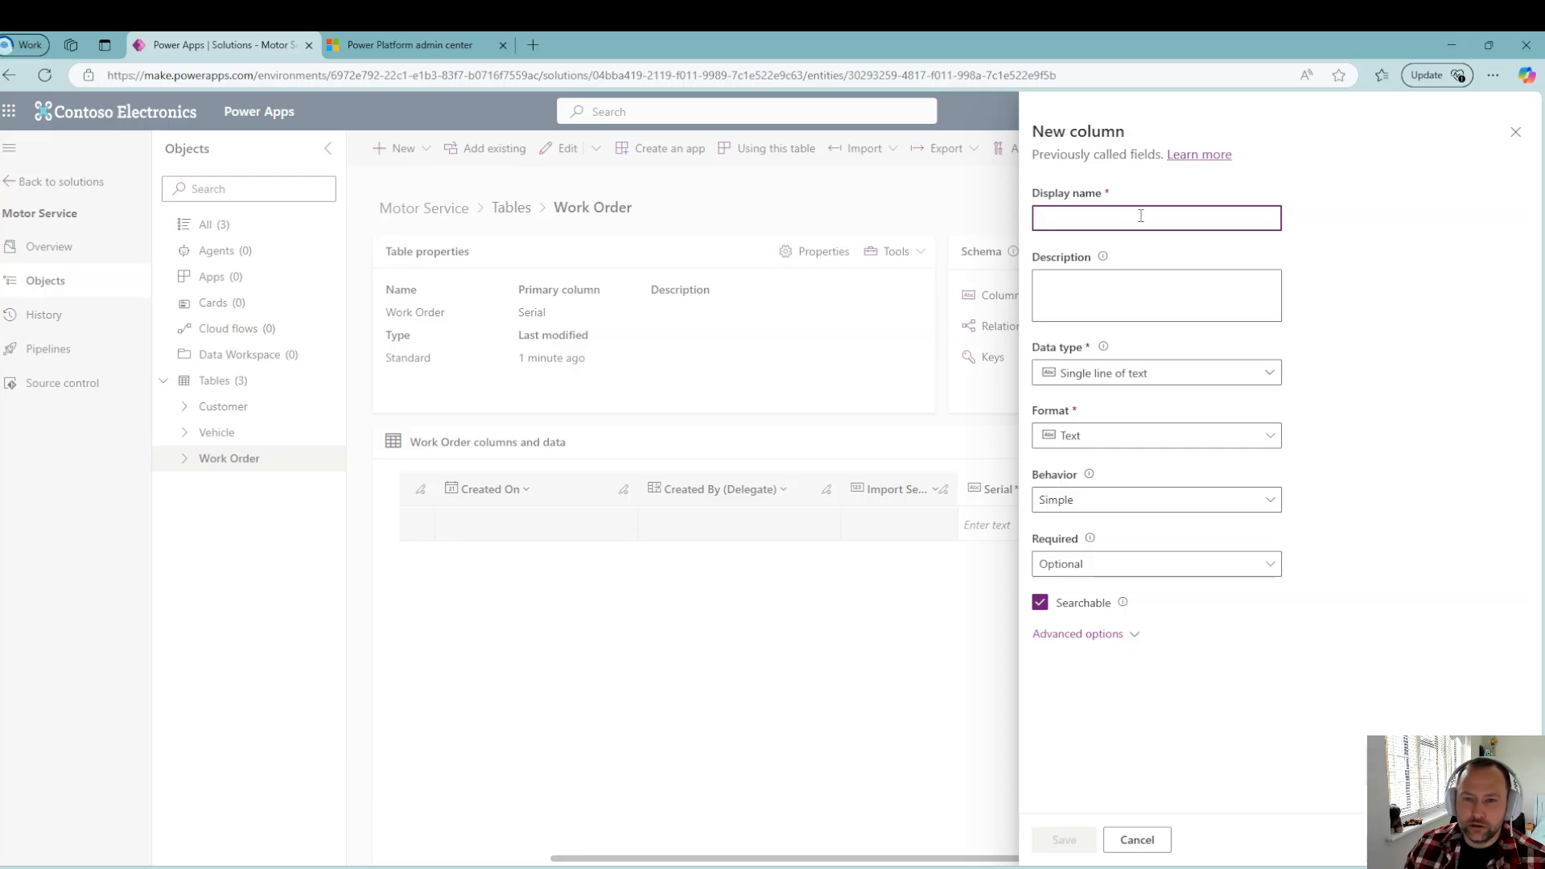
type("Vehc")
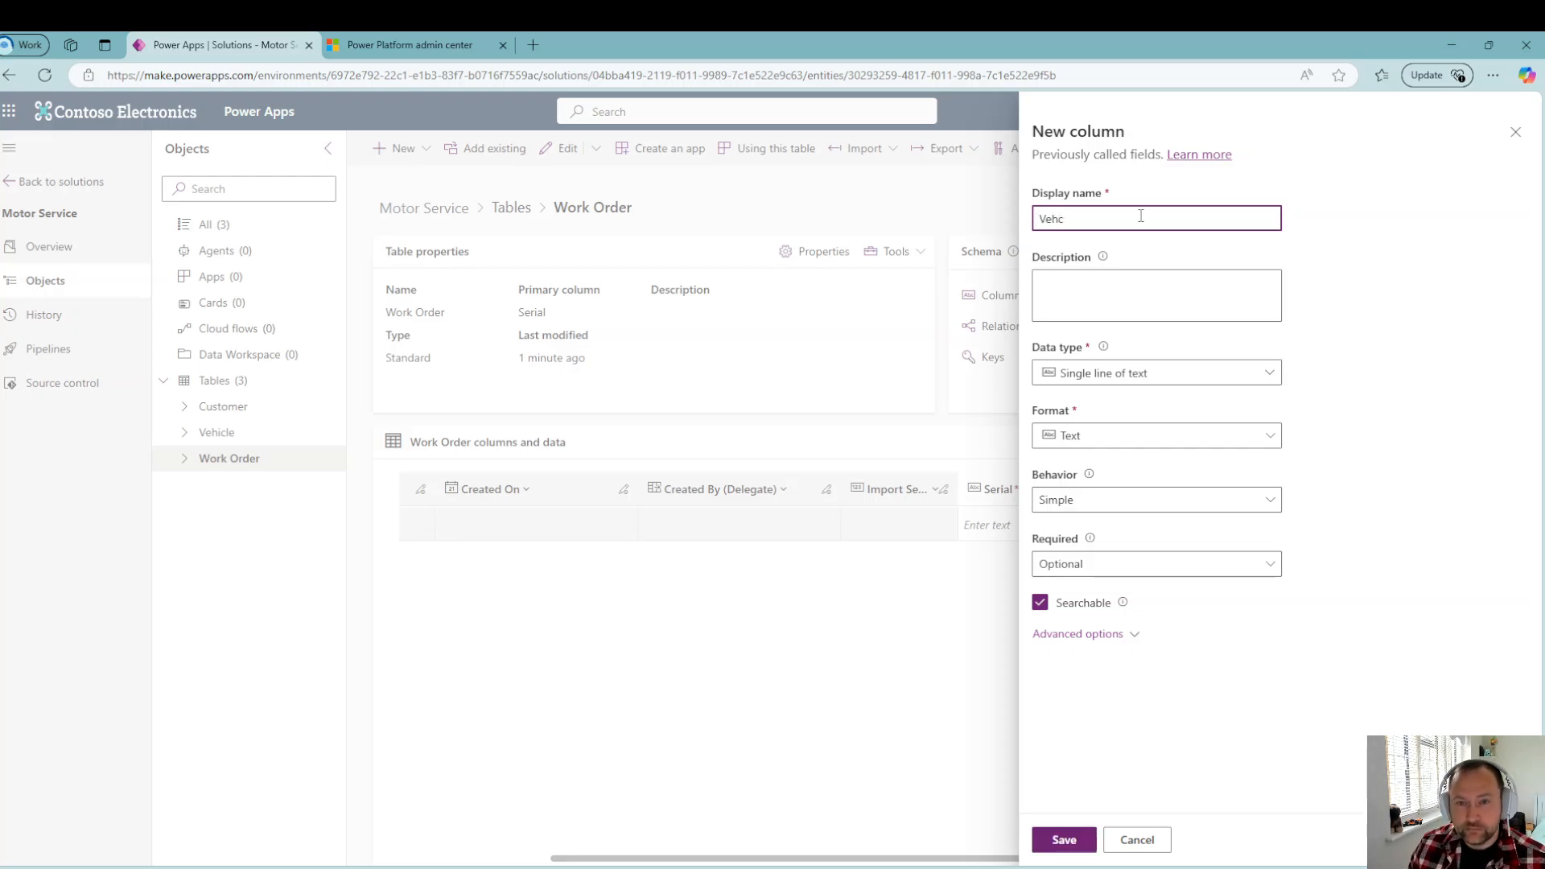
key("BackSpace")
type("icle")
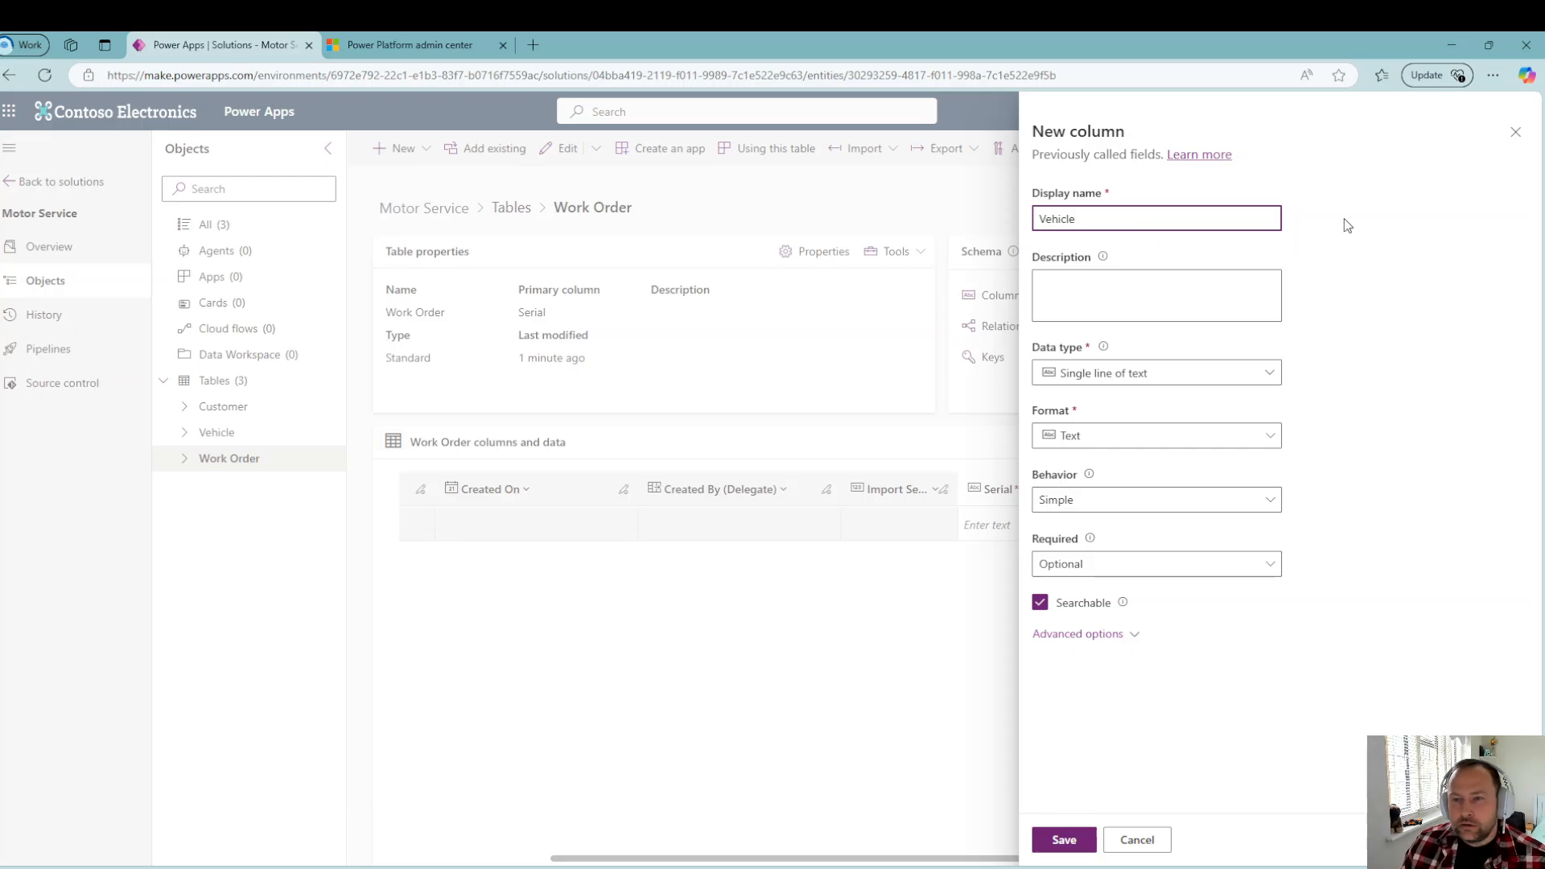
left_click(1348, 226)
left_click(1270, 378)
mouse_move(1252, 528)
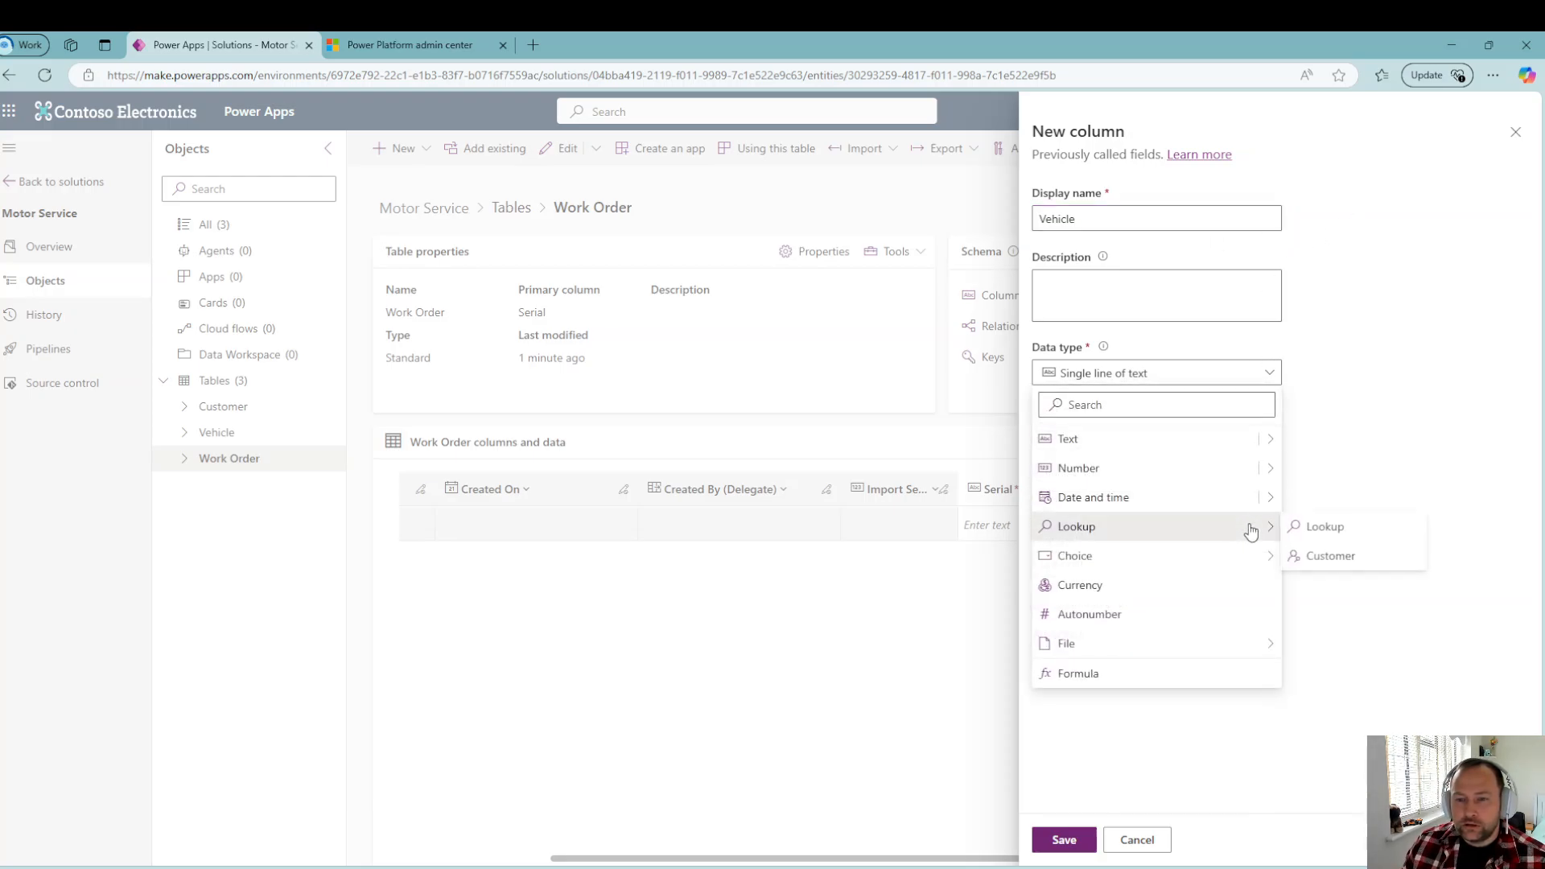
left_click(1343, 531)
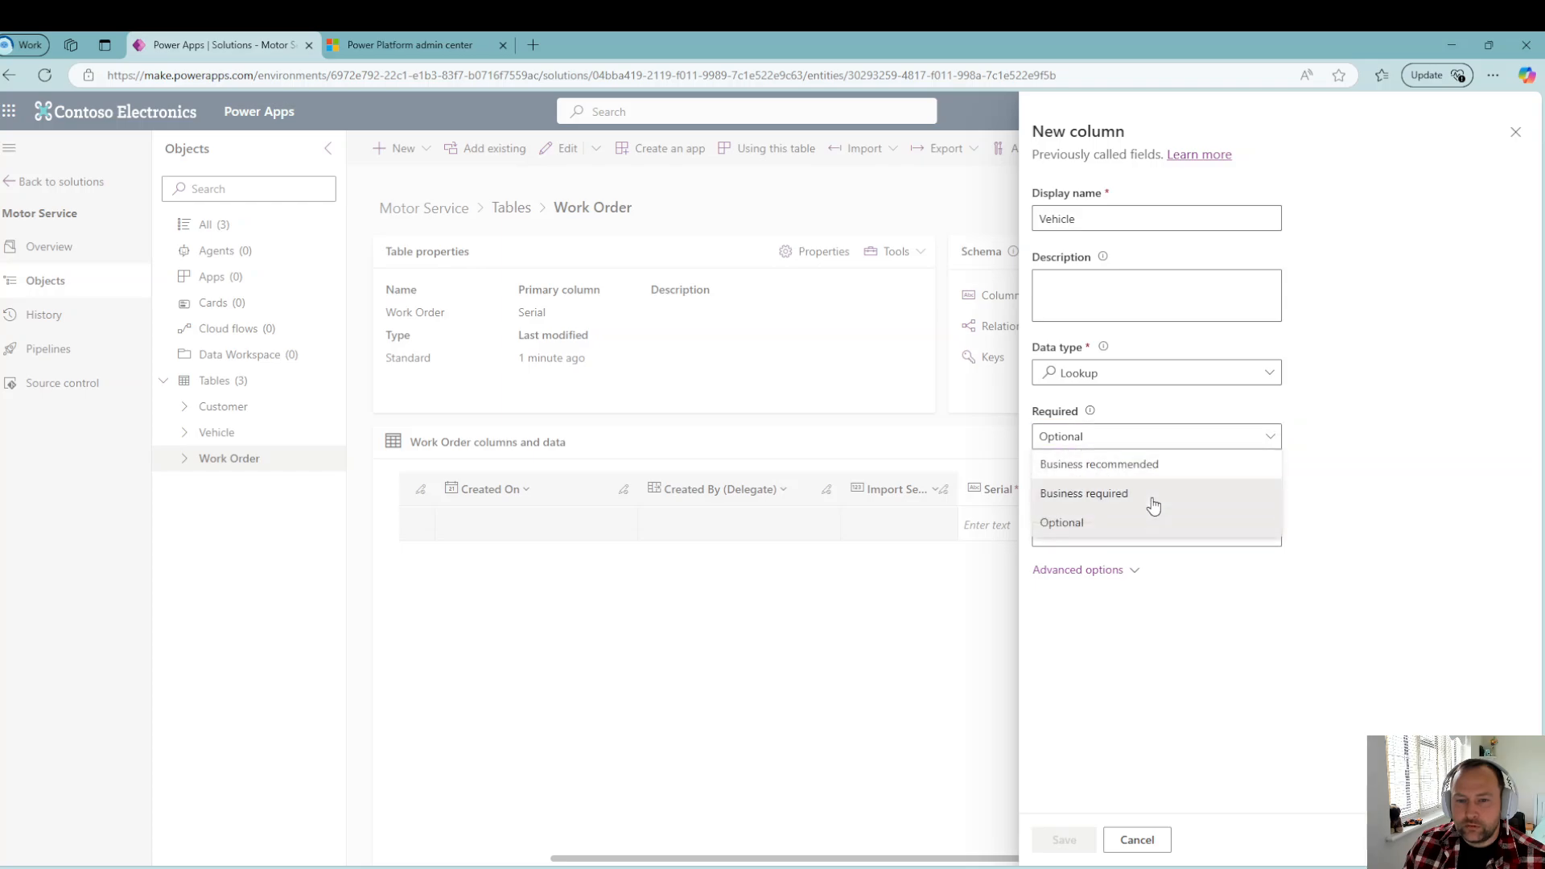
Step: Make the Vehicle lookup Business required, relate it to the Vehicle table and save the column
left_click(1151, 490)
left_click(1159, 534)
type("vehicle")
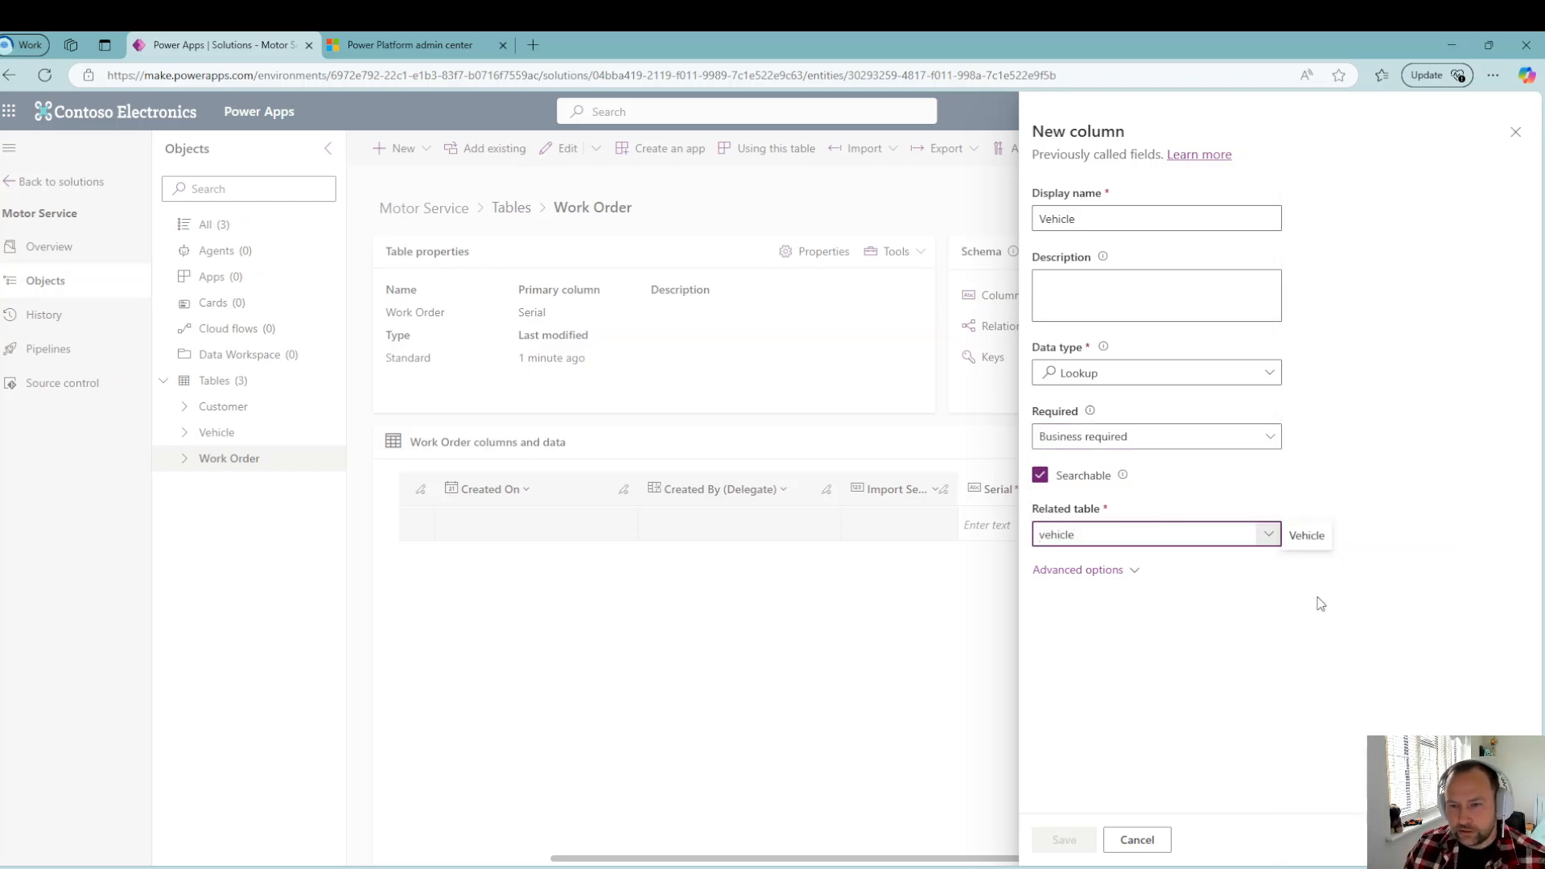
left_click(1306, 535)
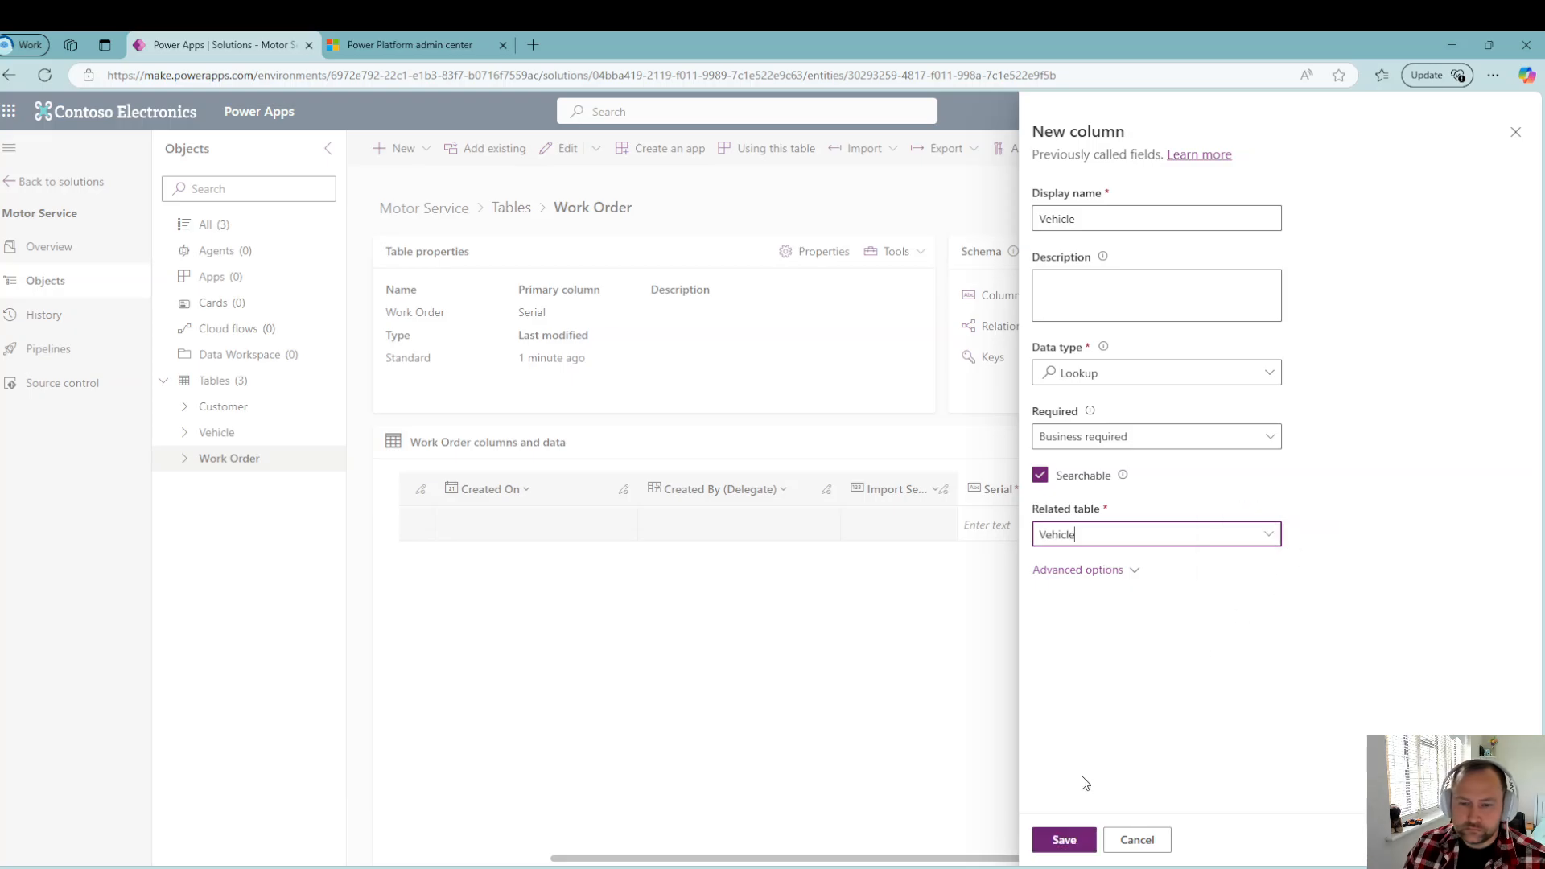
left_click(1063, 839)
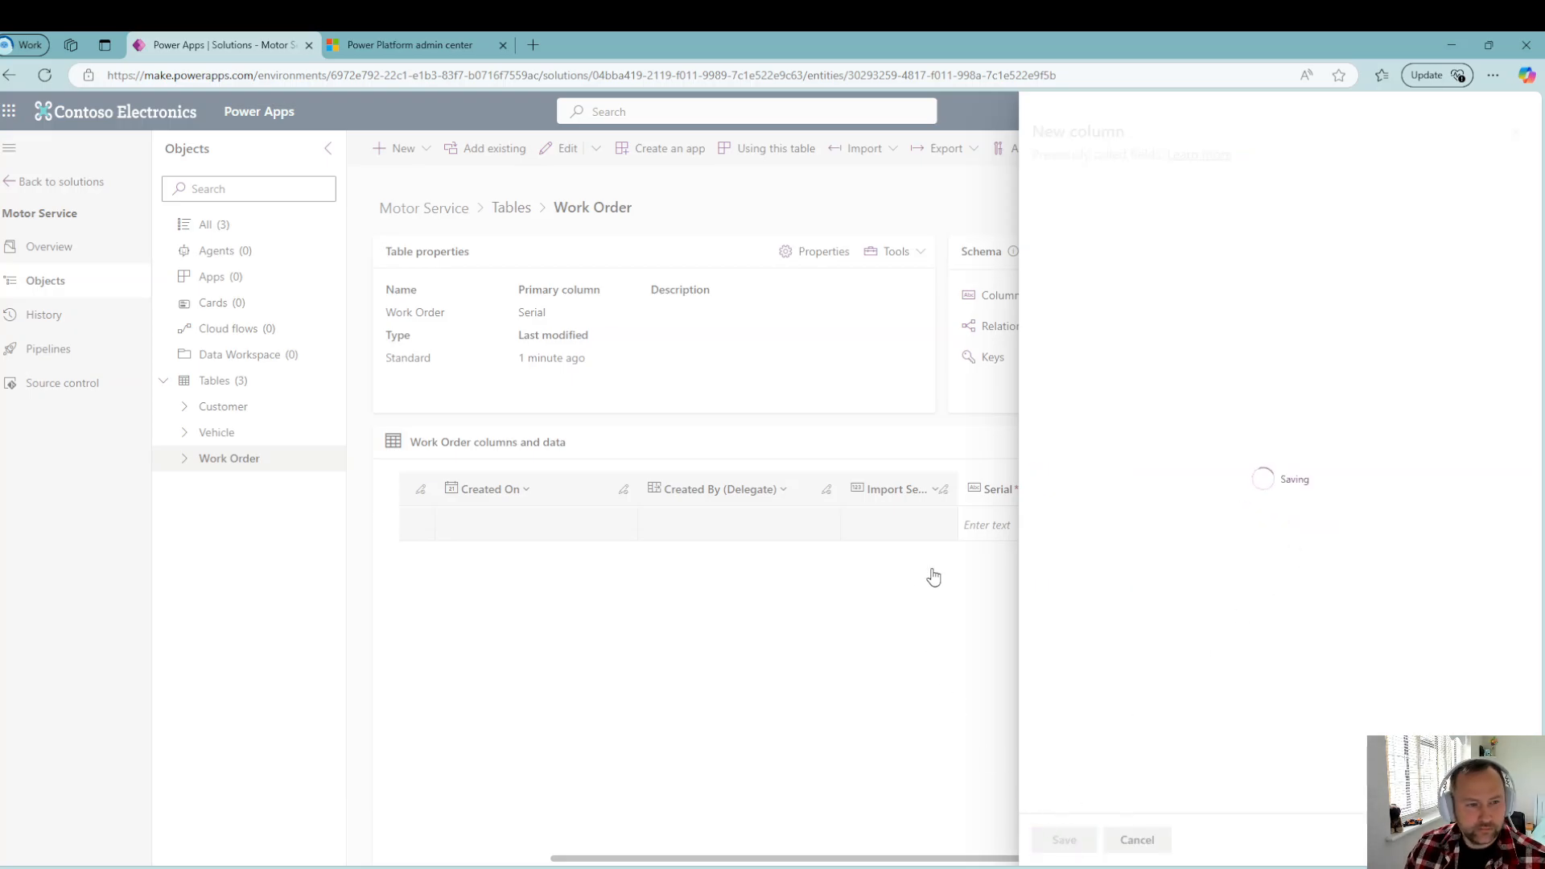
Step: Add a new column named Invoice Total to the Work Order table with the Decimal data type
left_click_drag(996, 863, 1185, 863)
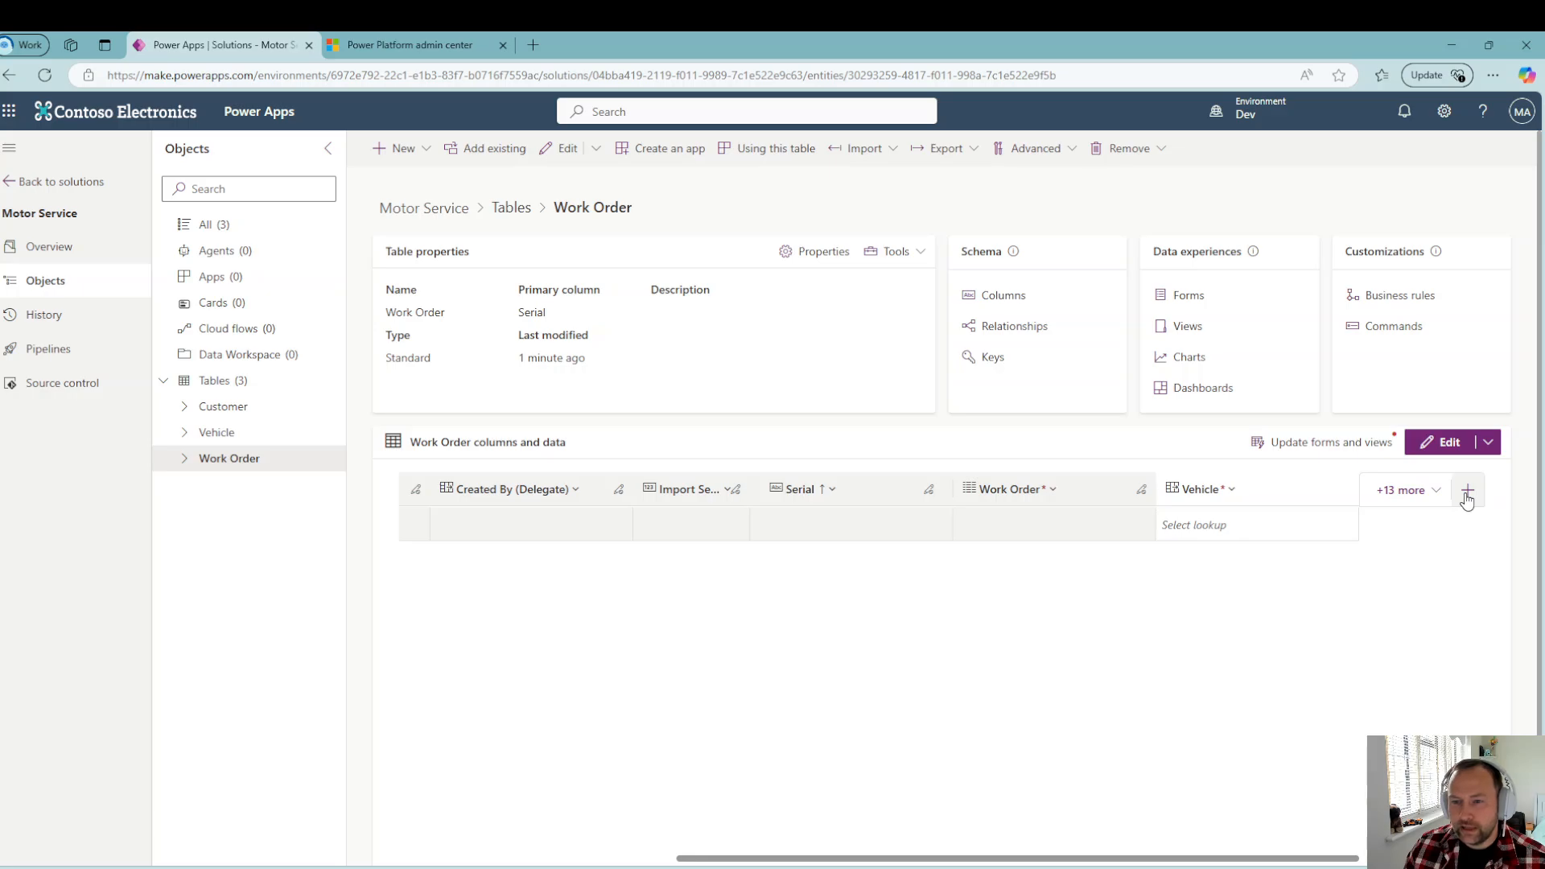
left_click(1467, 491)
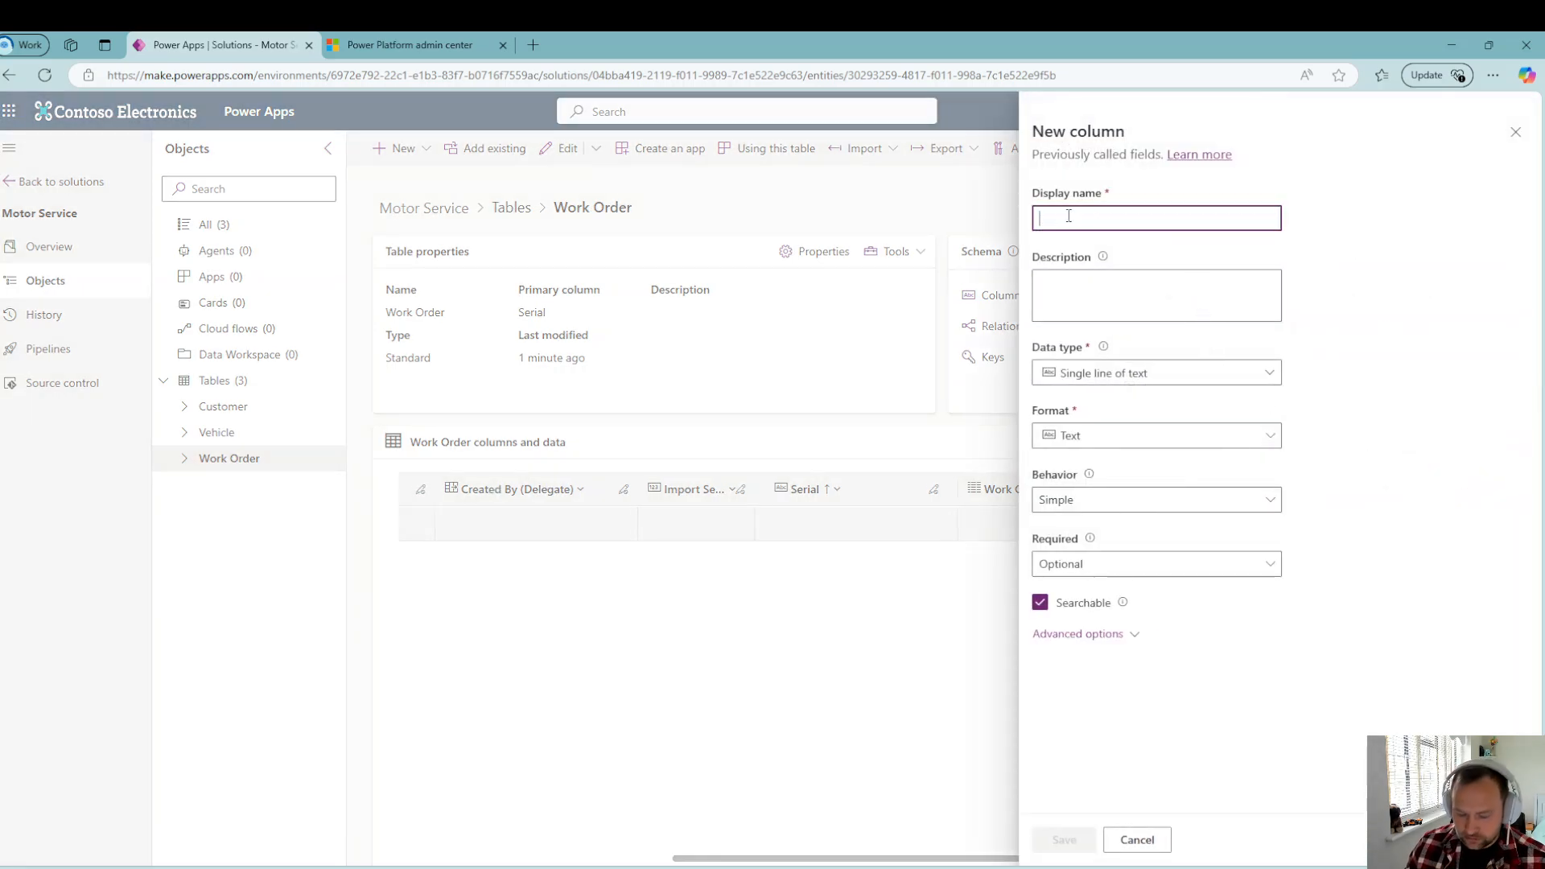
type("Invoice Total")
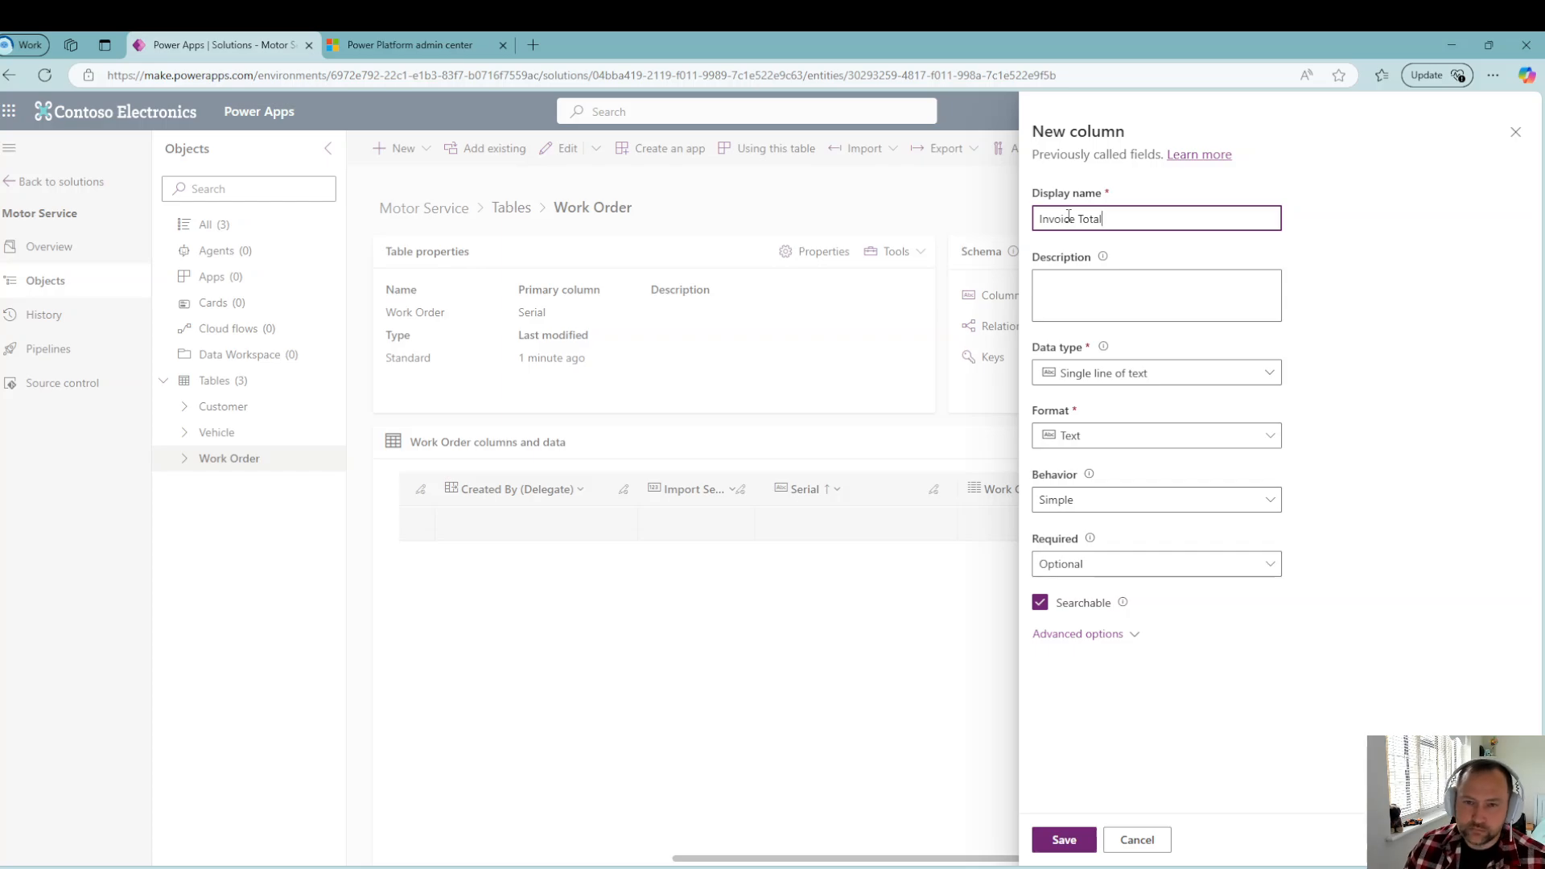
left_click(1231, 375)
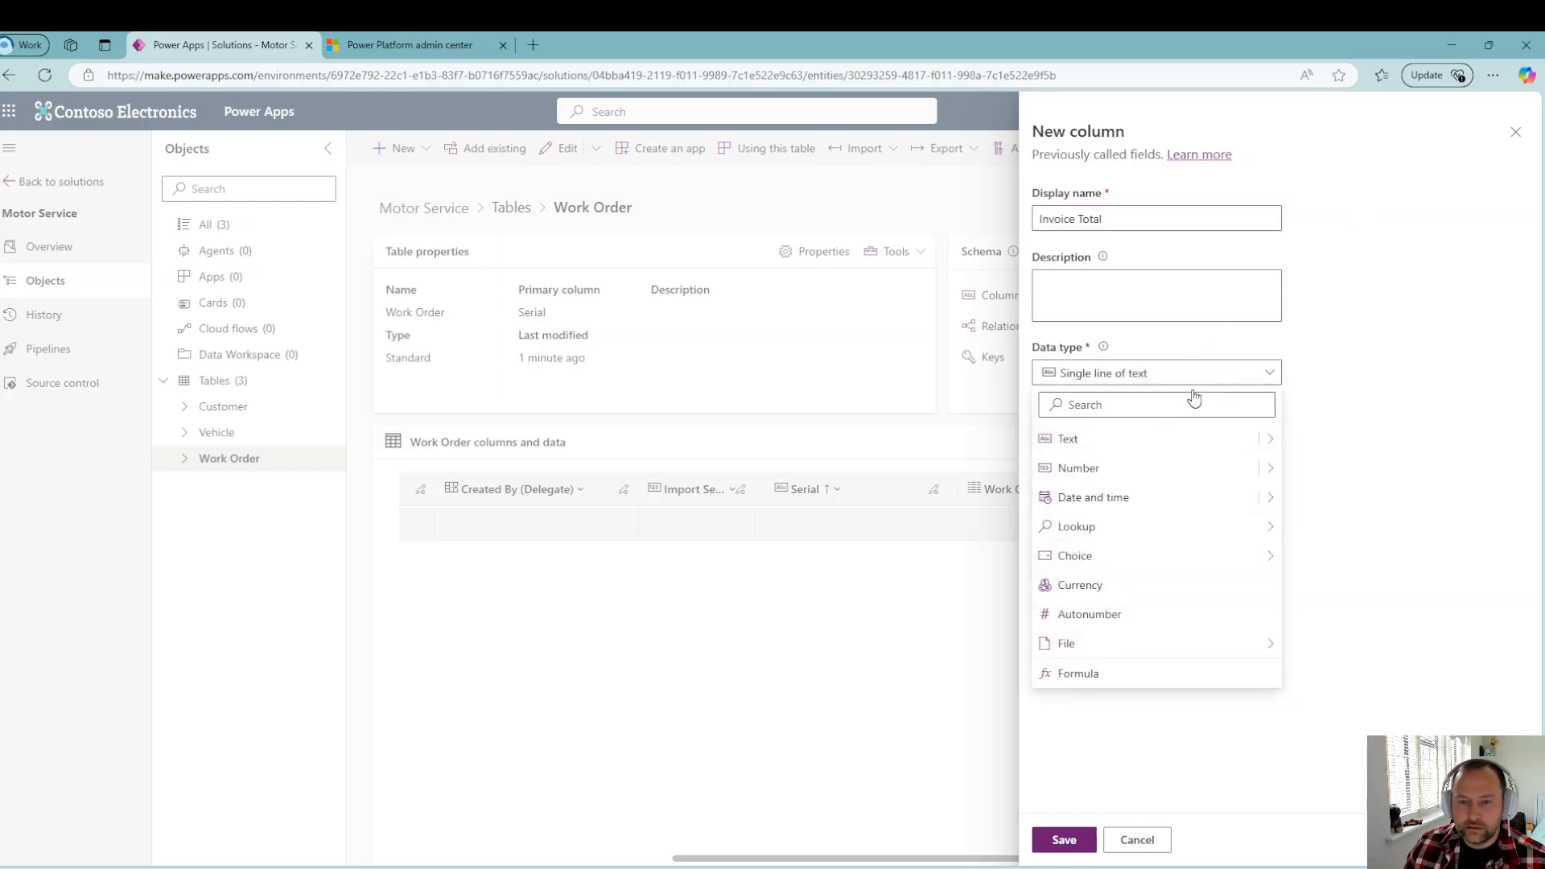
mouse_move(1260, 469)
left_click(1334, 497)
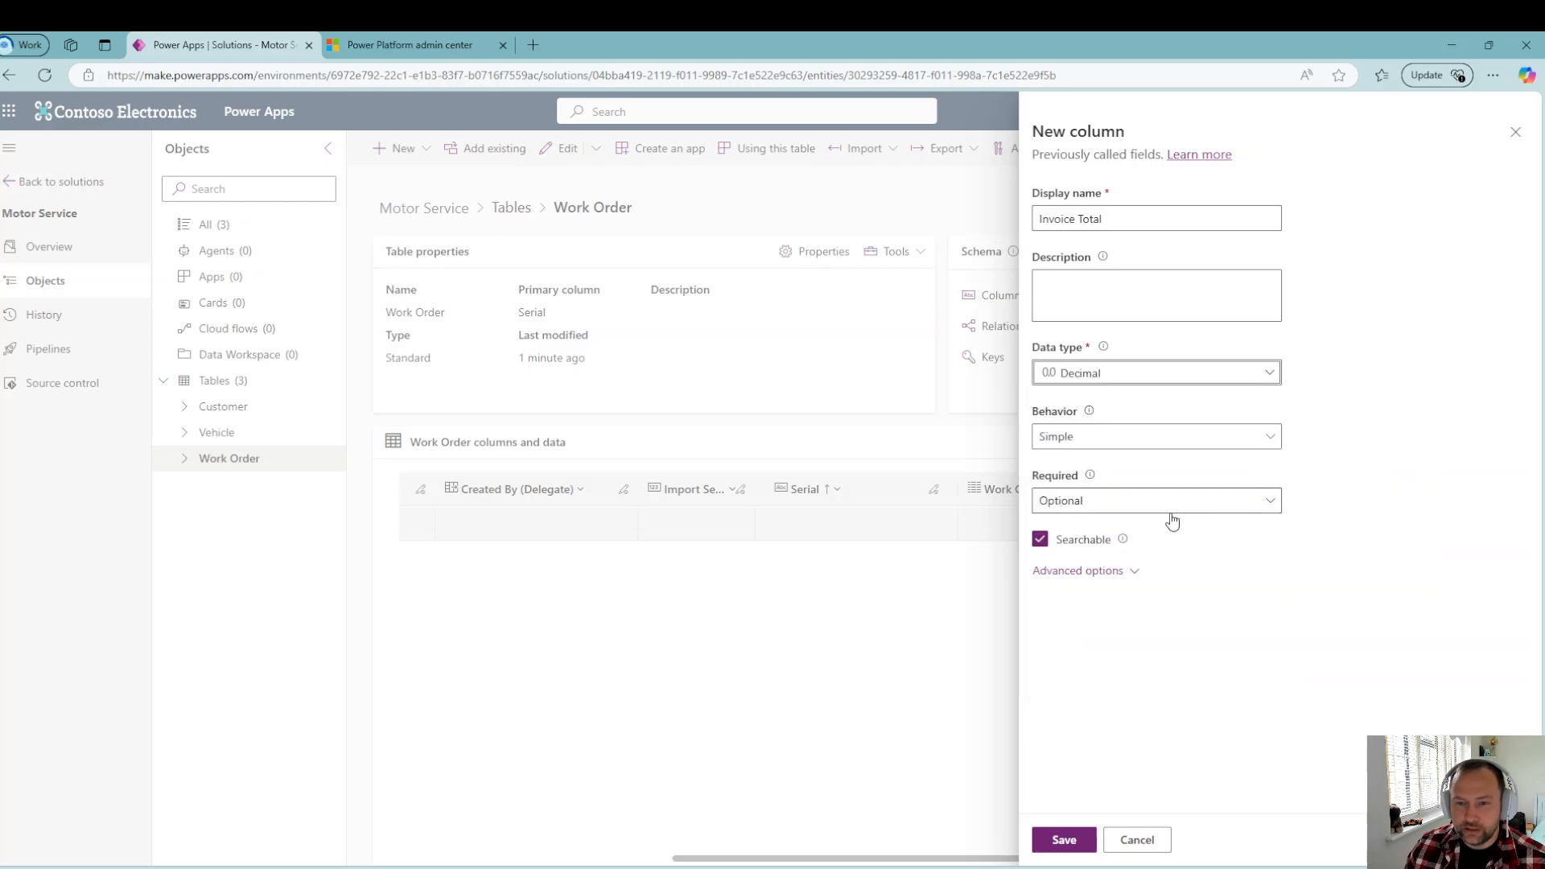
Step: Set the Invoice Total column's minimum value to 0 in its advanced options and save the column
left_click(1137, 576)
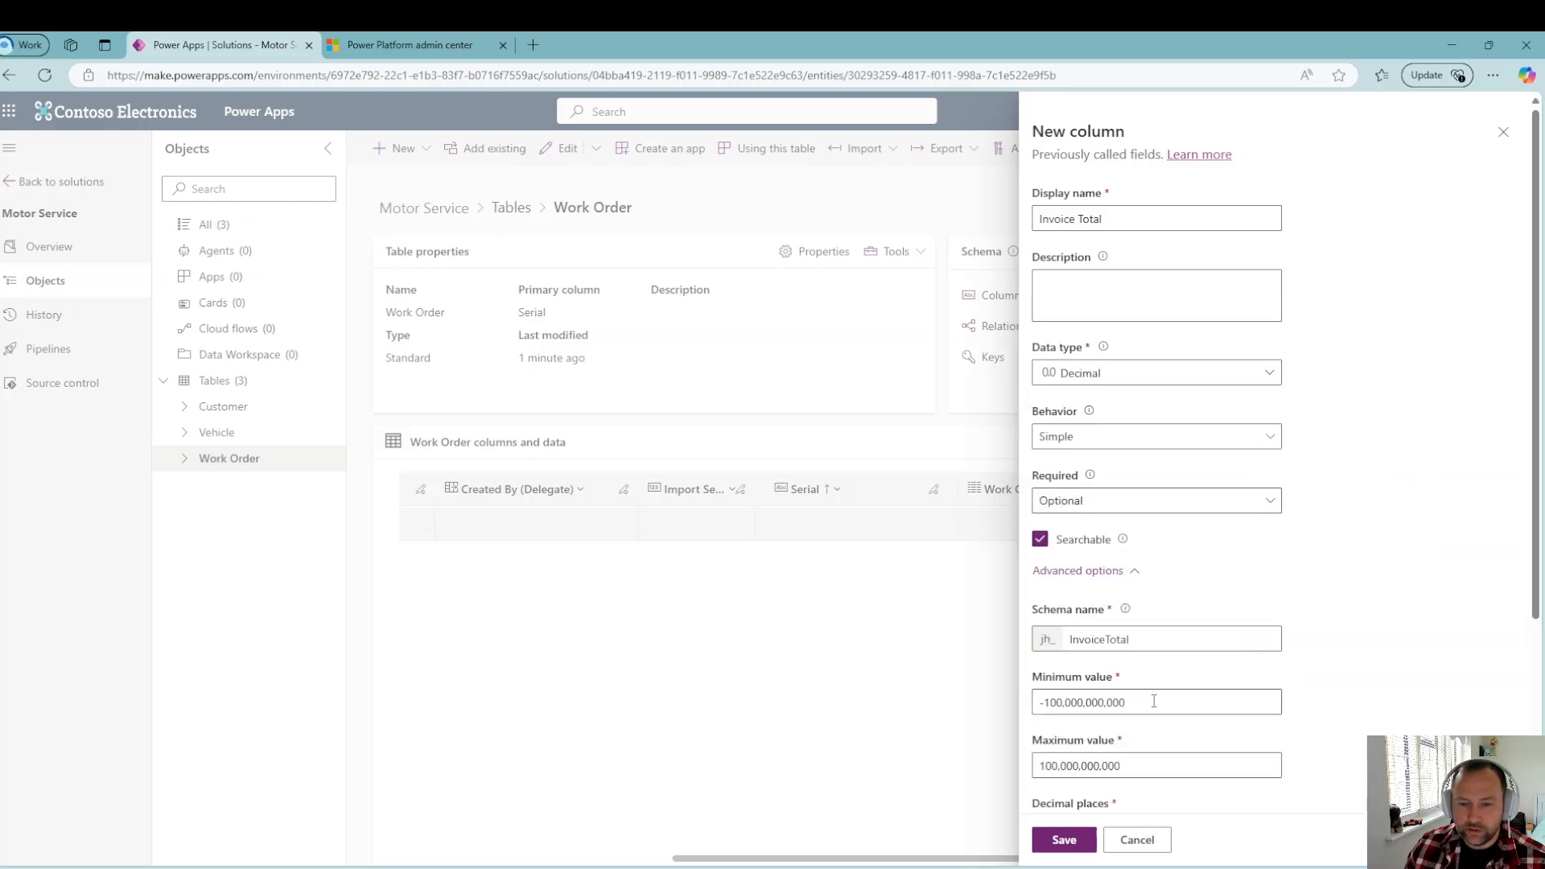
triple_click(1154, 702)
type("0")
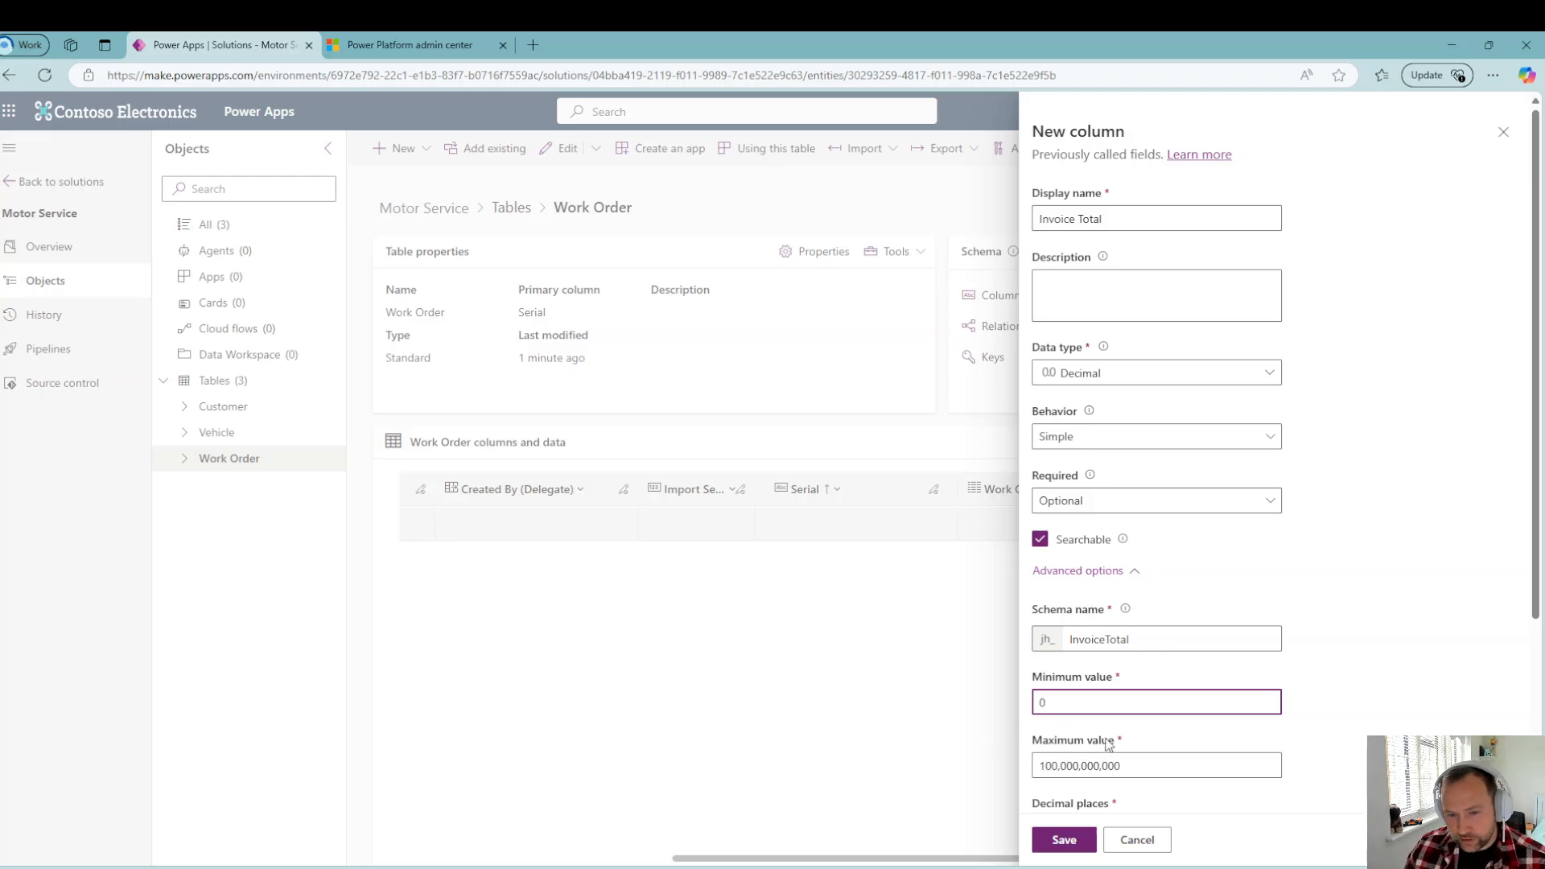
triple_click(1144, 764)
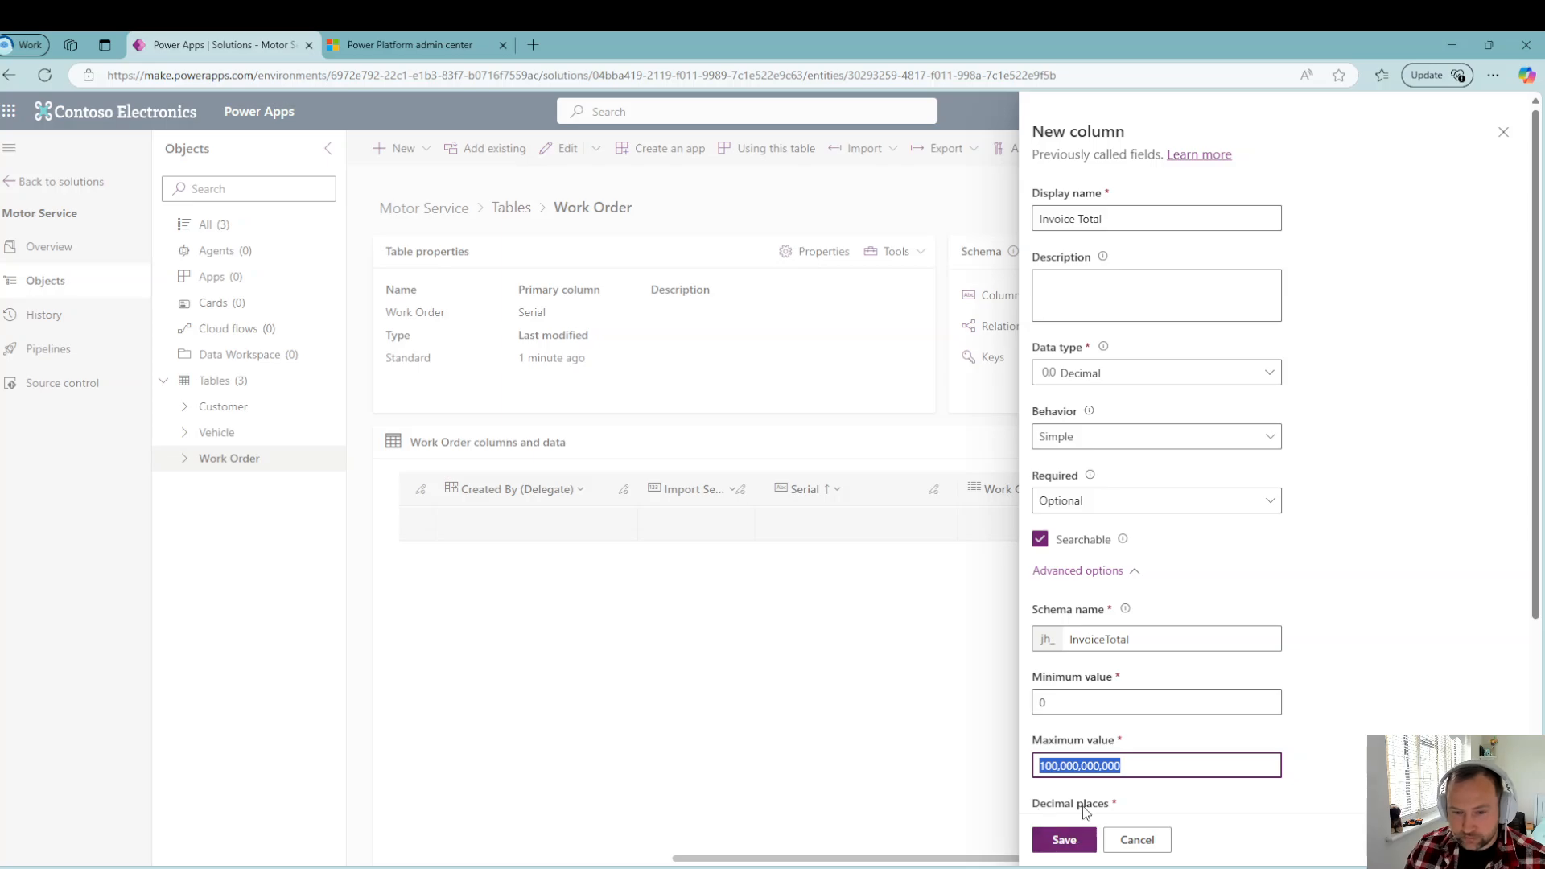
scroll(1096, 805, "down", 2)
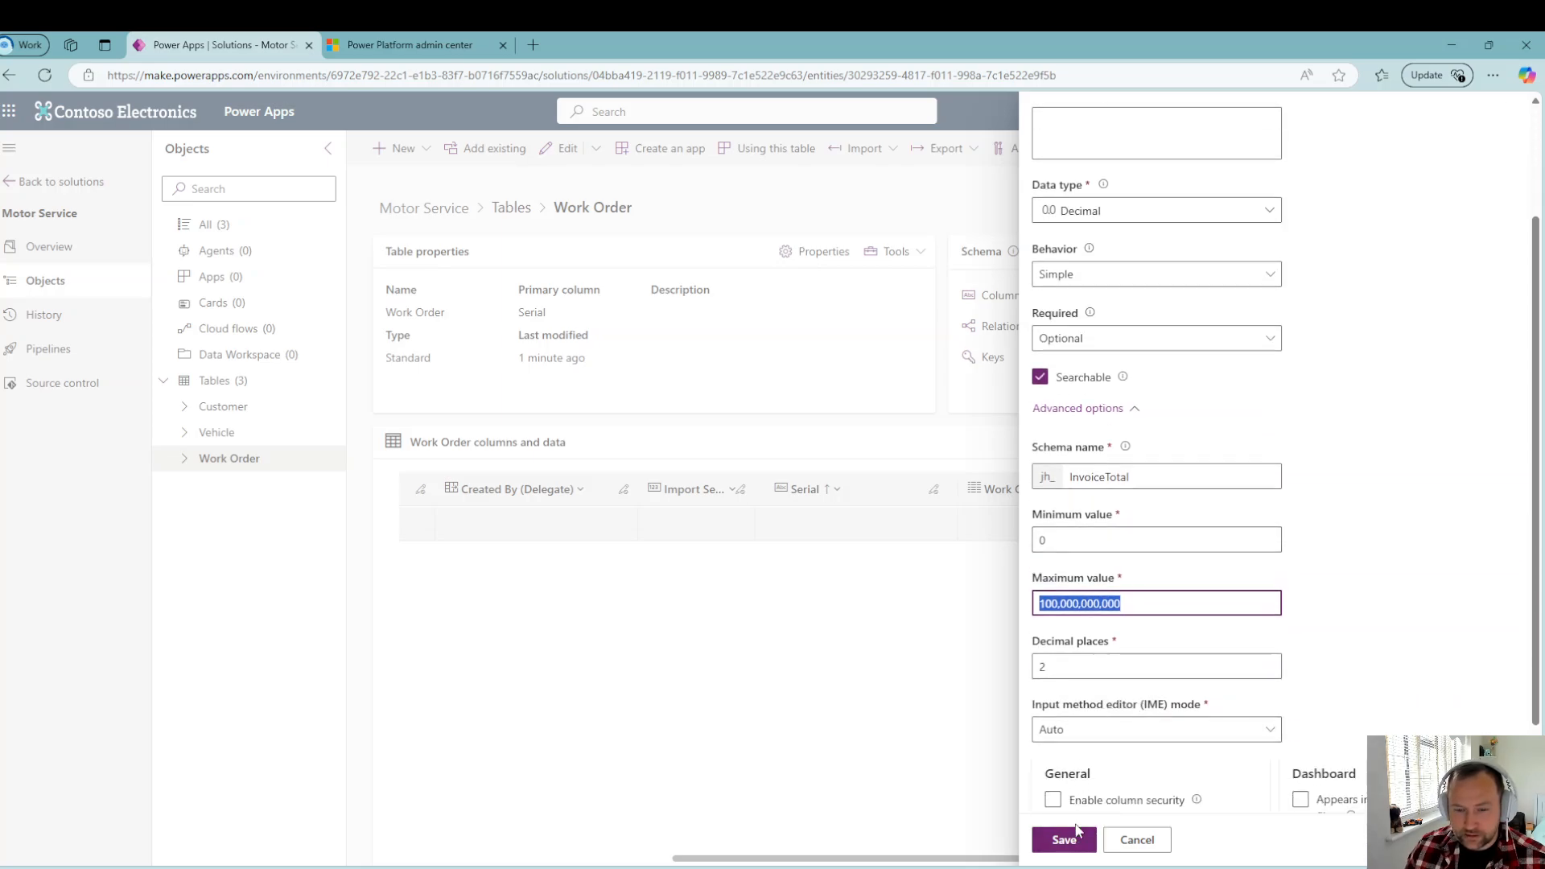
left_click(1073, 840)
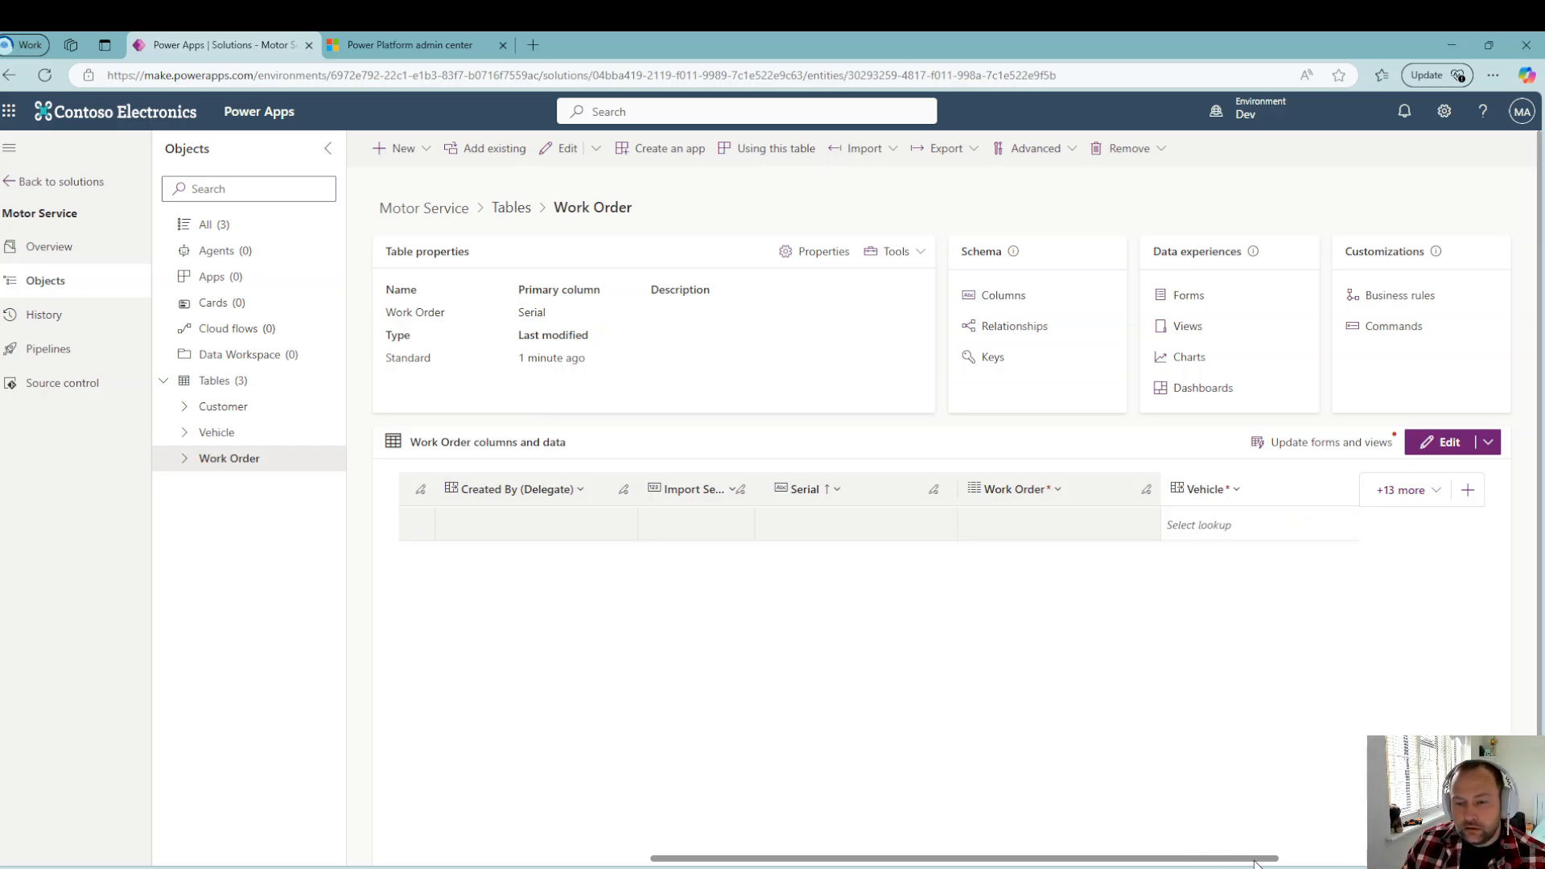
left_click_drag(1256, 858, 1376, 858)
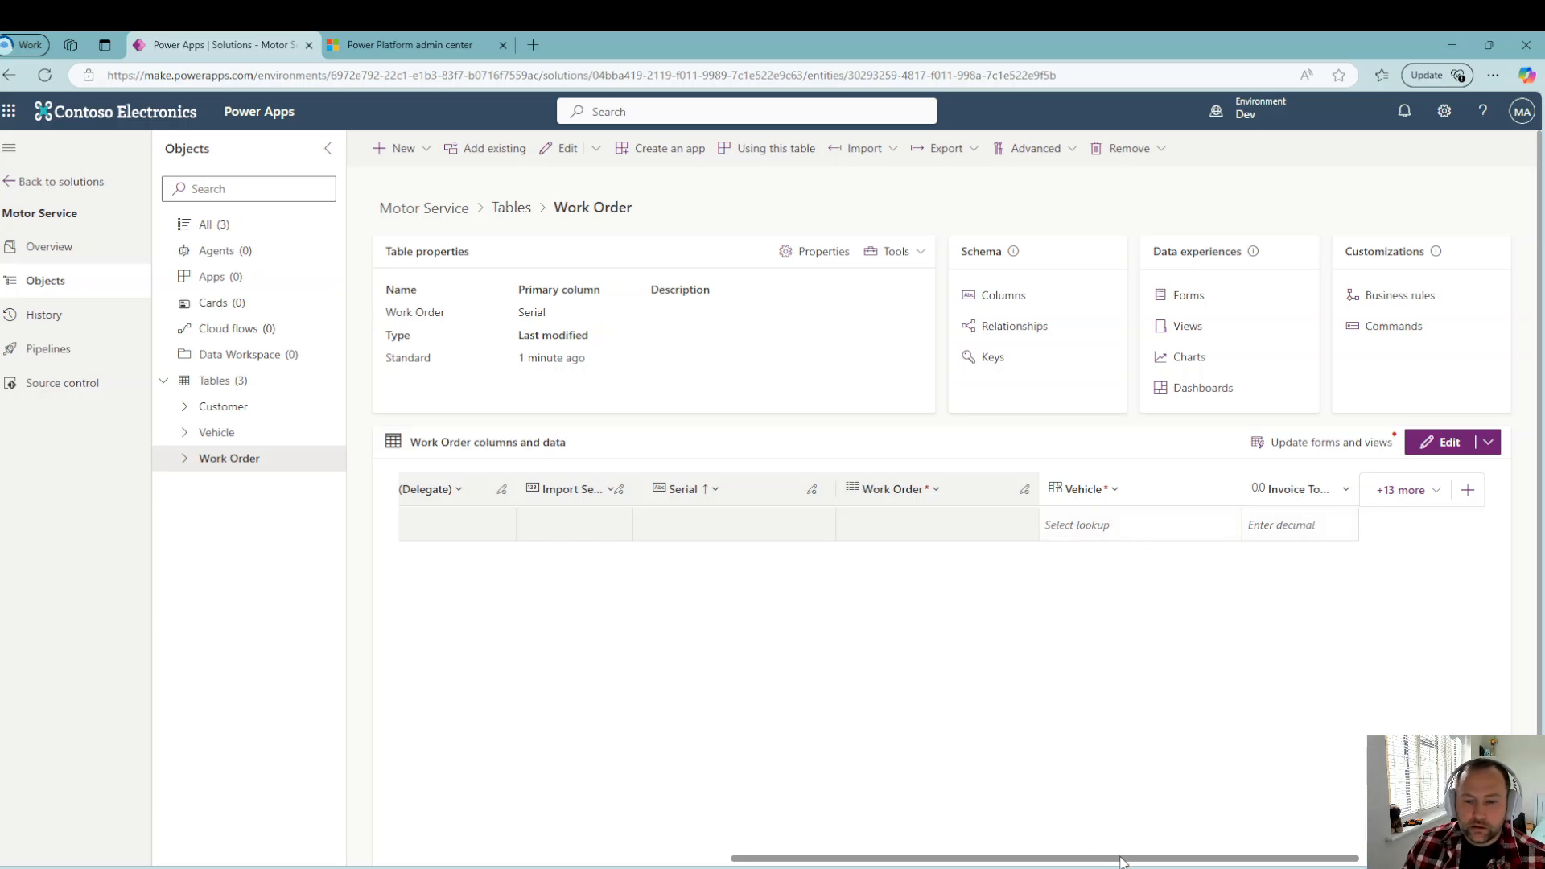
left_click_drag(1111, 859, 790, 857)
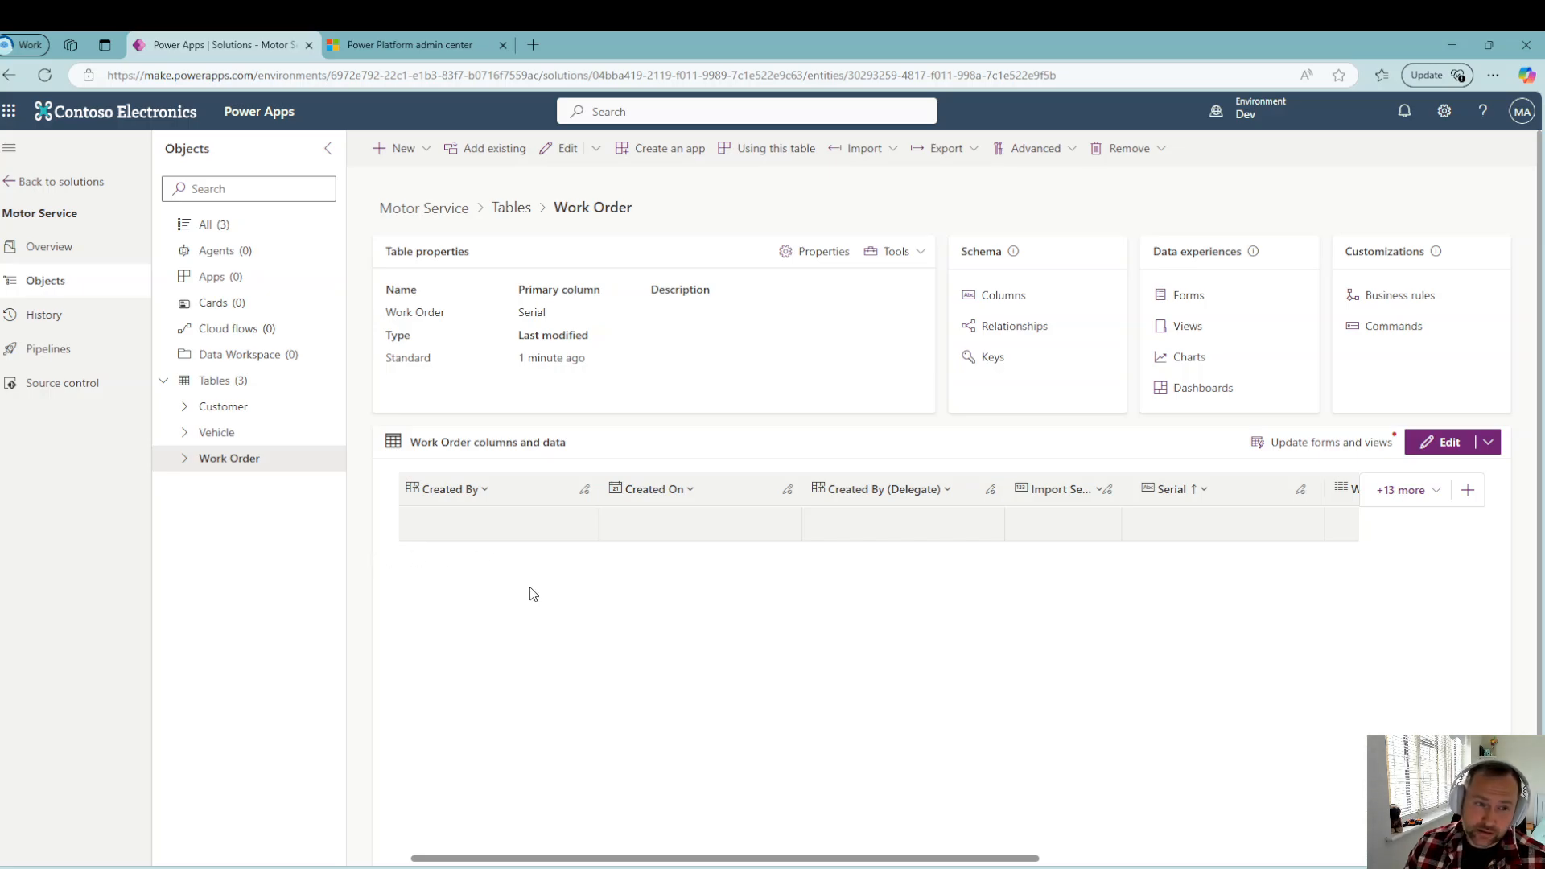
Step: Start a new table with advanced properties in the Motor Service solution, with display name Job and plural name Jobs
left_click(257, 384)
left_click(403, 148)
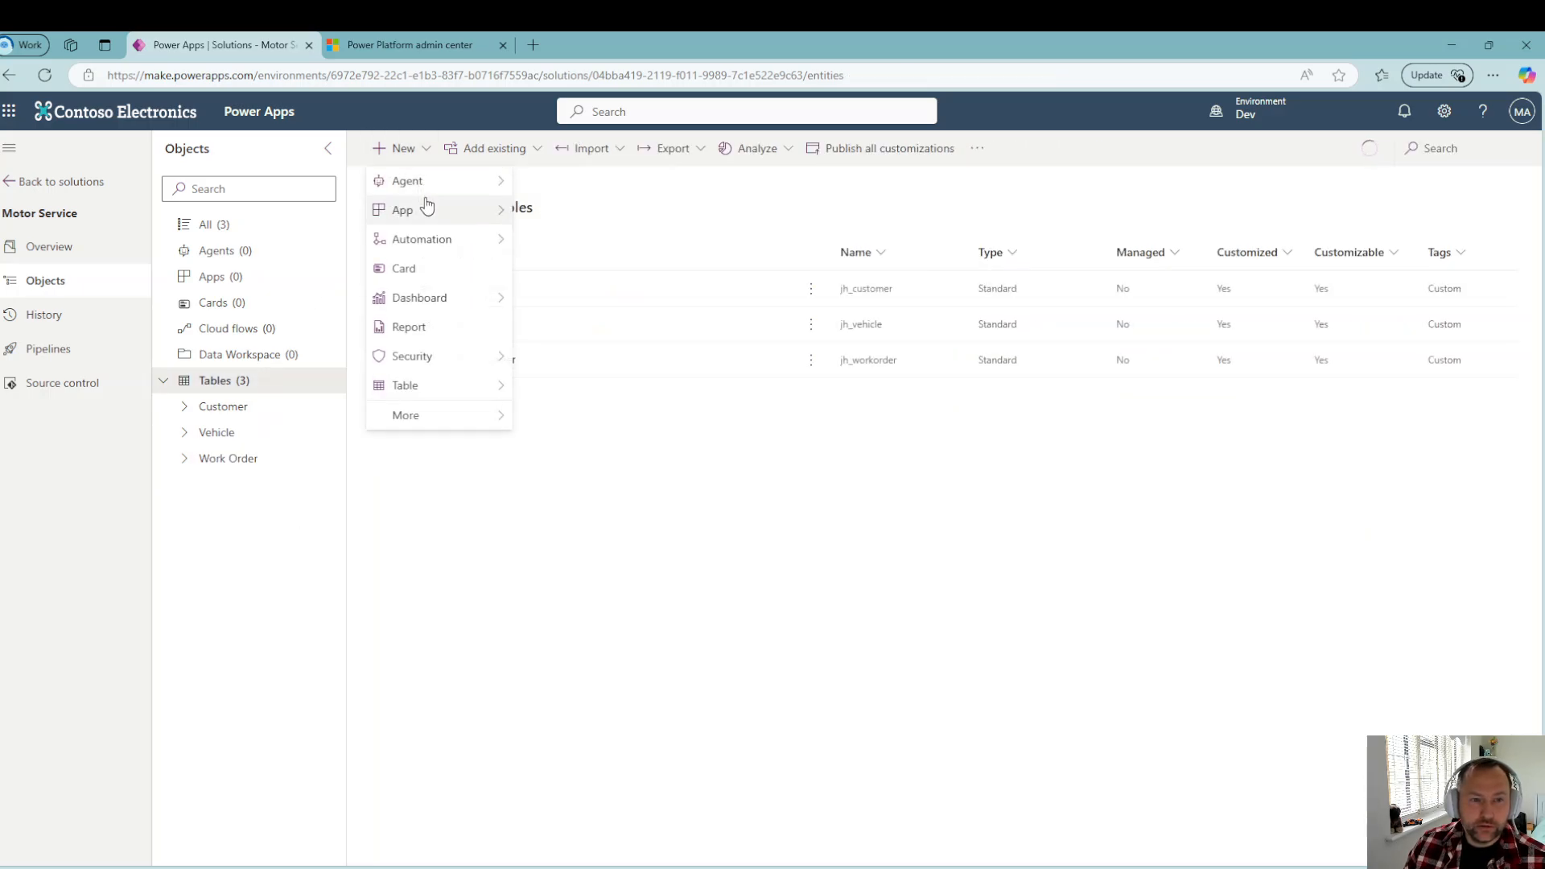
mouse_move(475, 386)
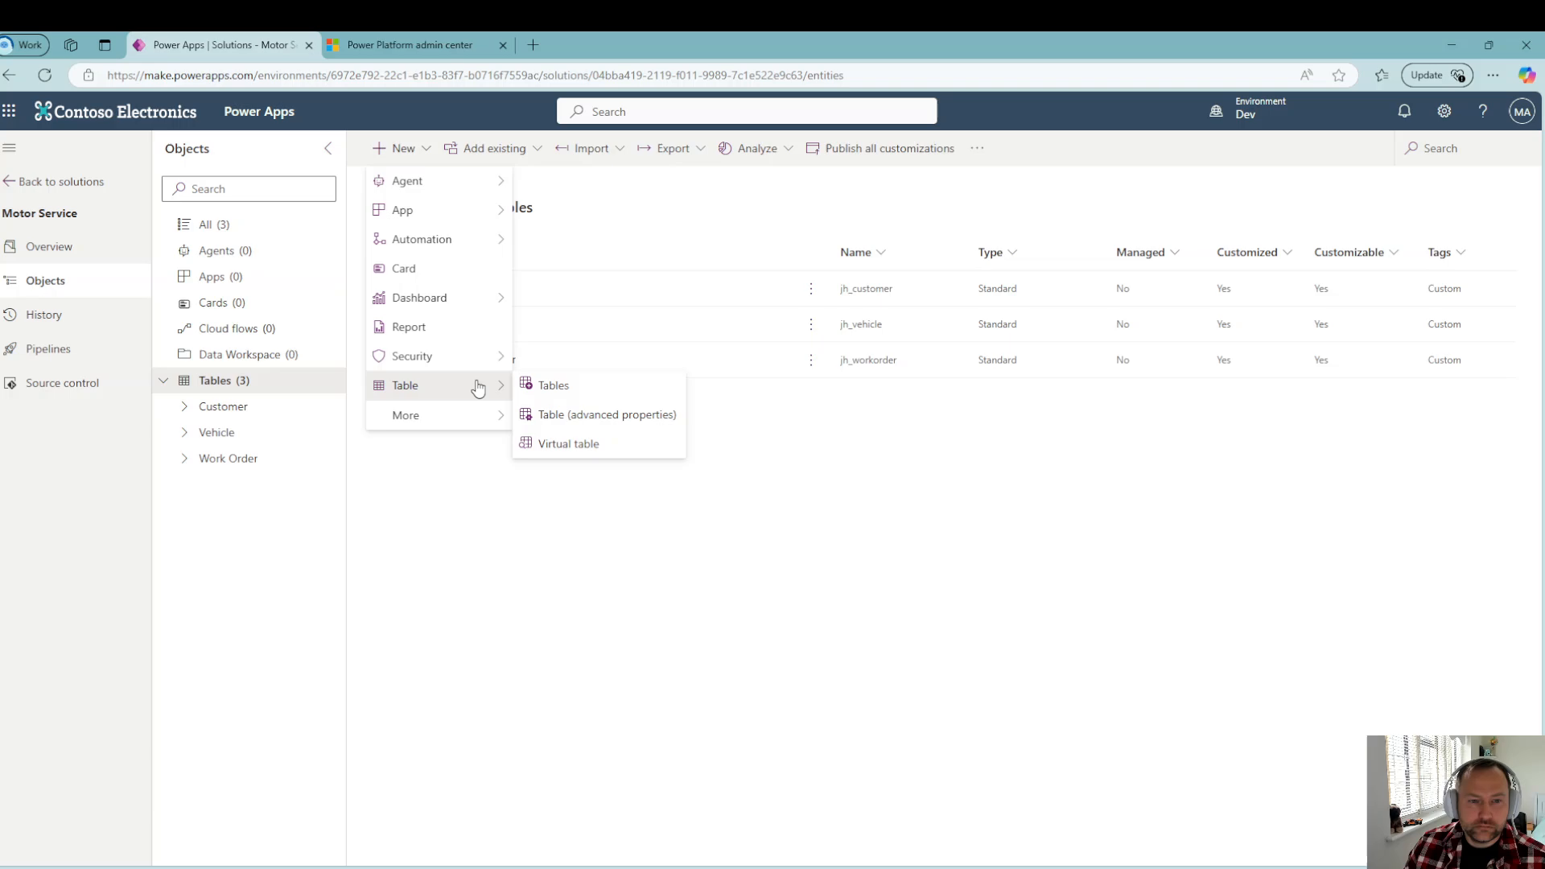
left_click(586, 416)
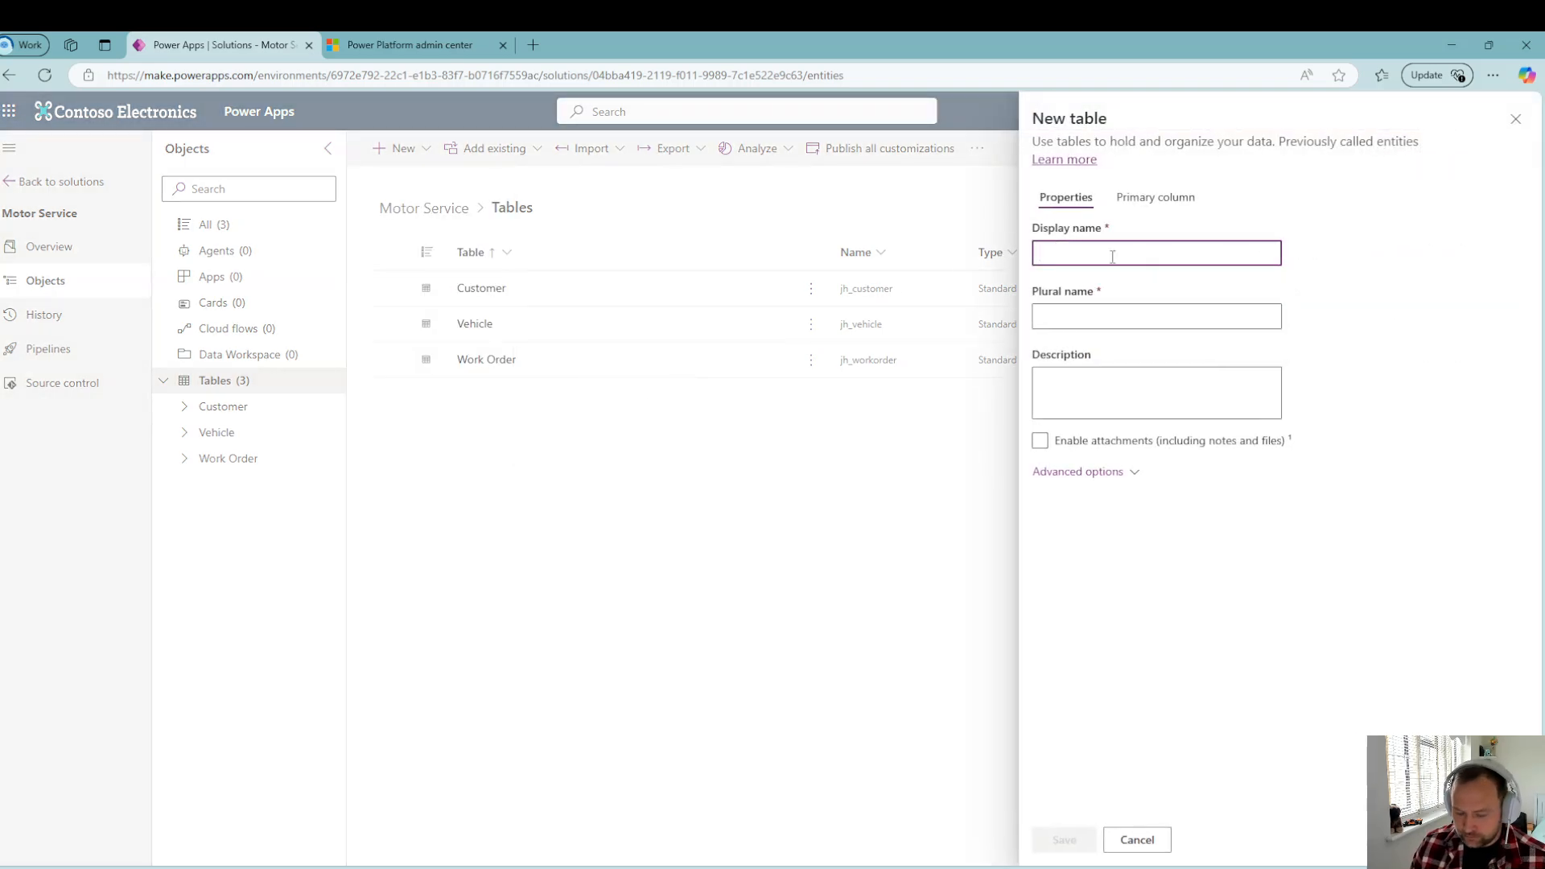
type("Jobs")
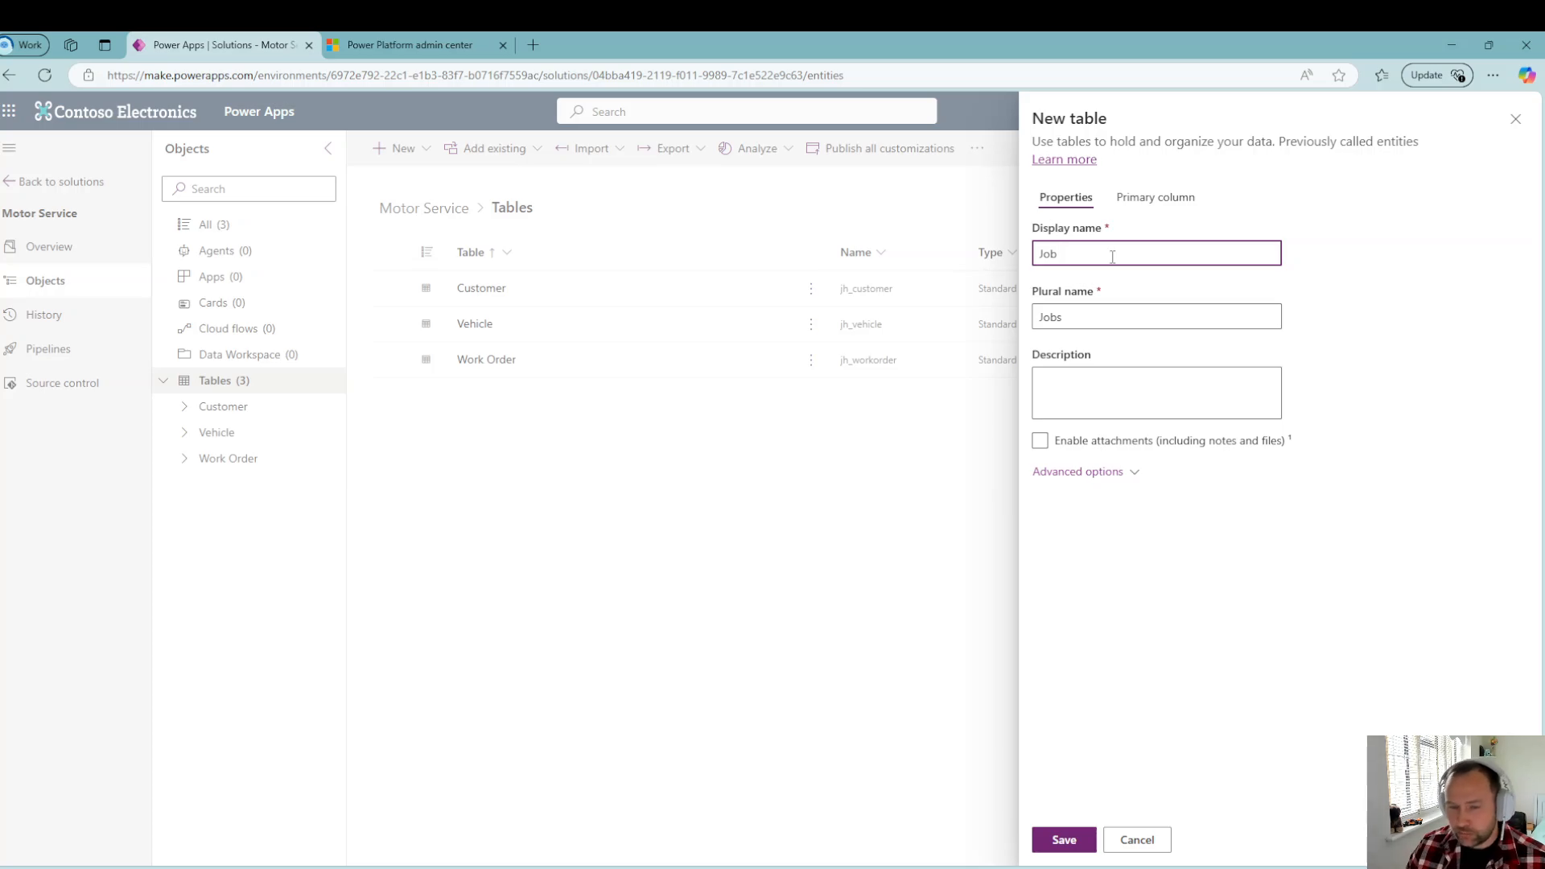
Step: Name the Job table's primary column ID
left_click(1155, 199)
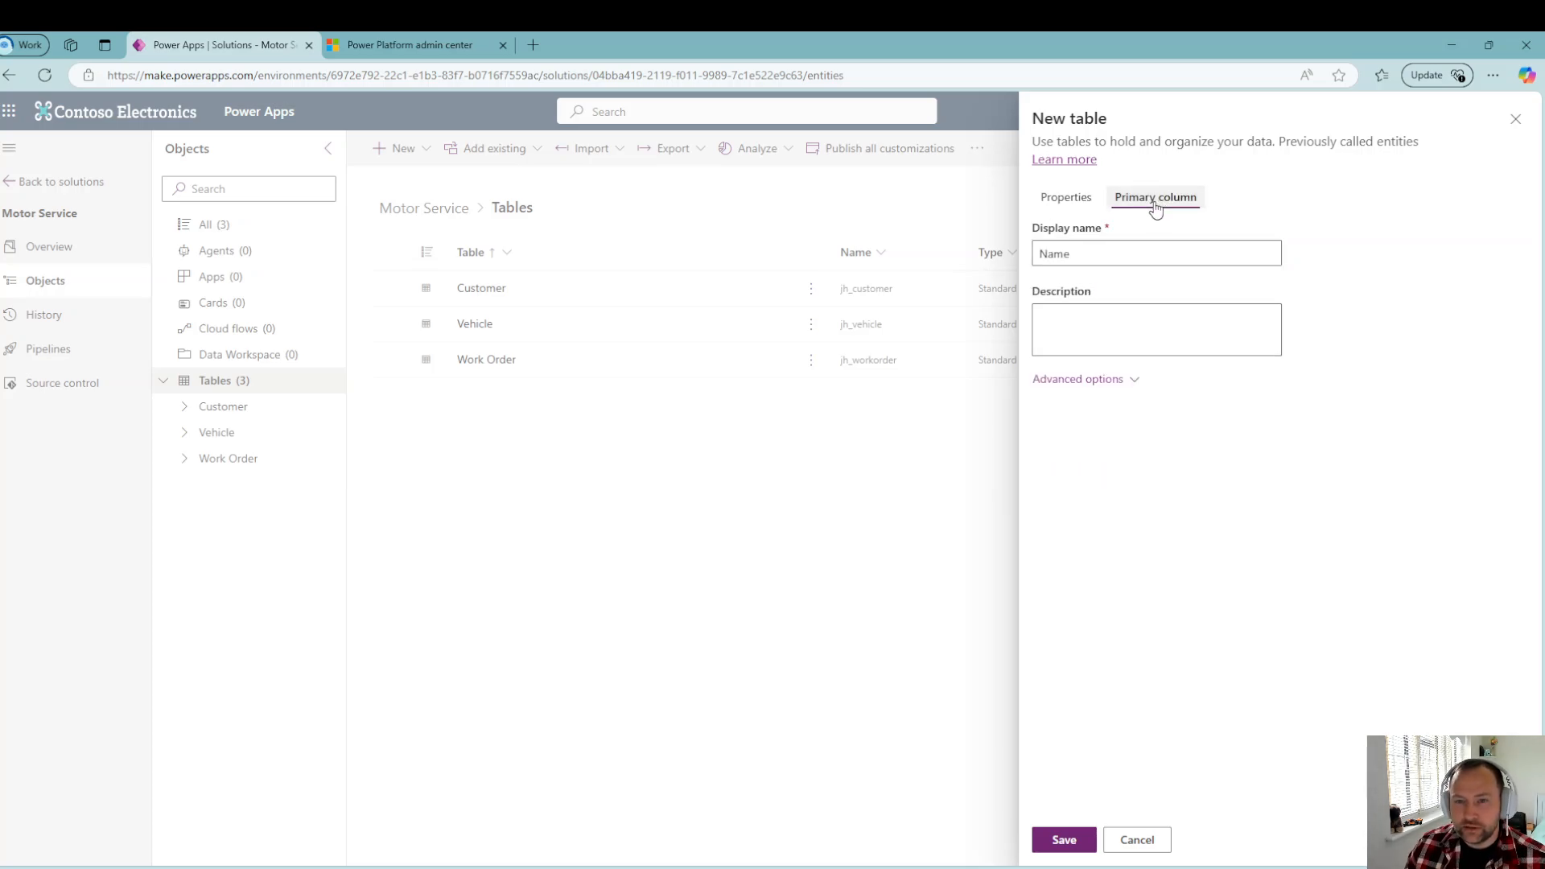
left_click(1104, 253)
key("BackSpace")
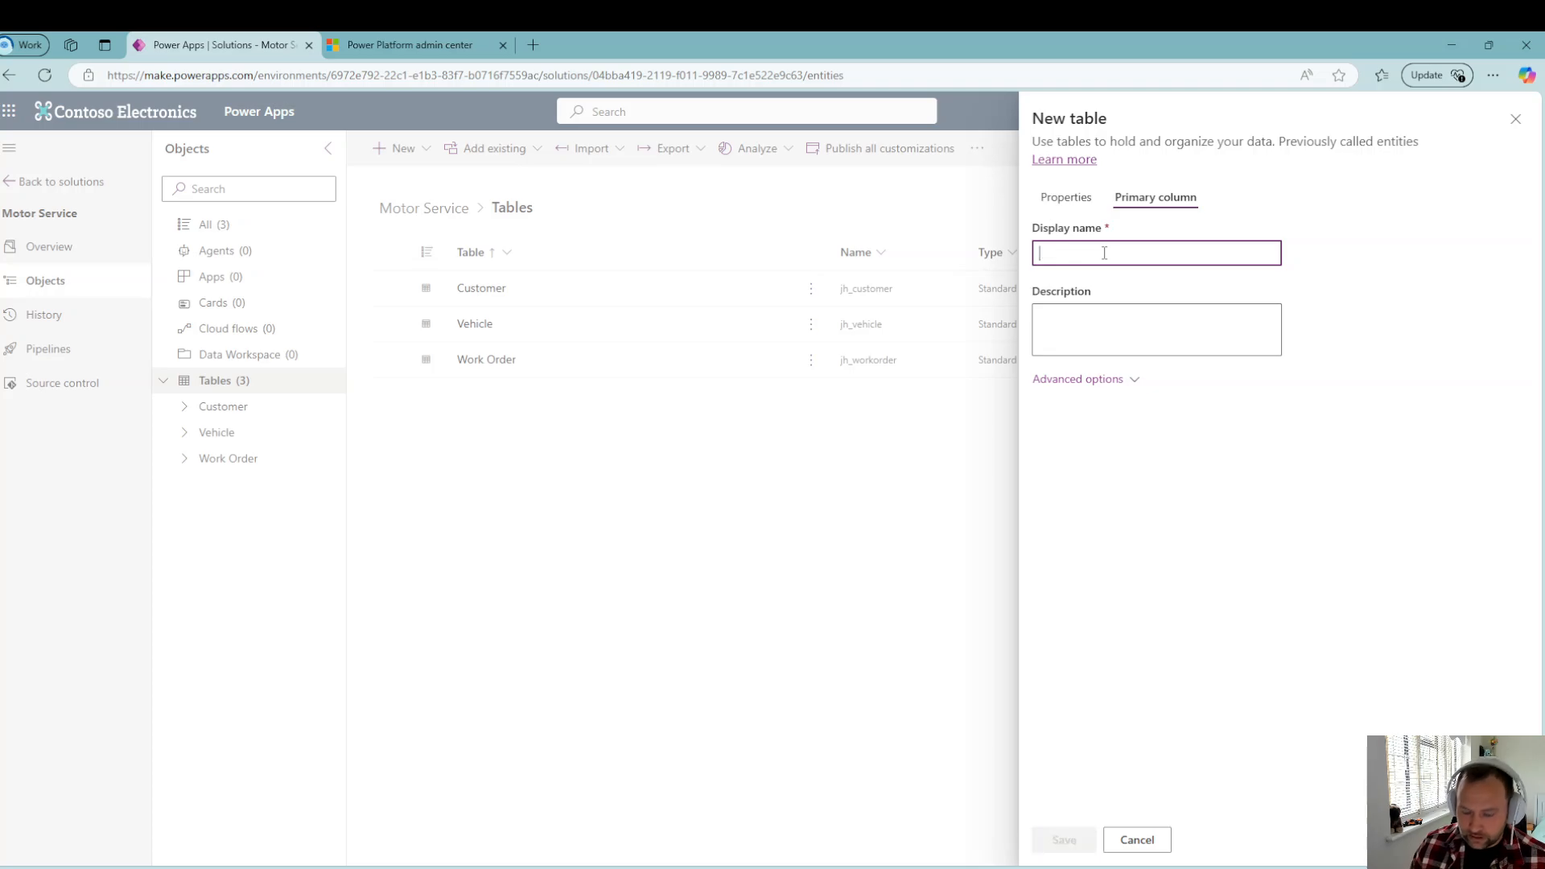
type("S")
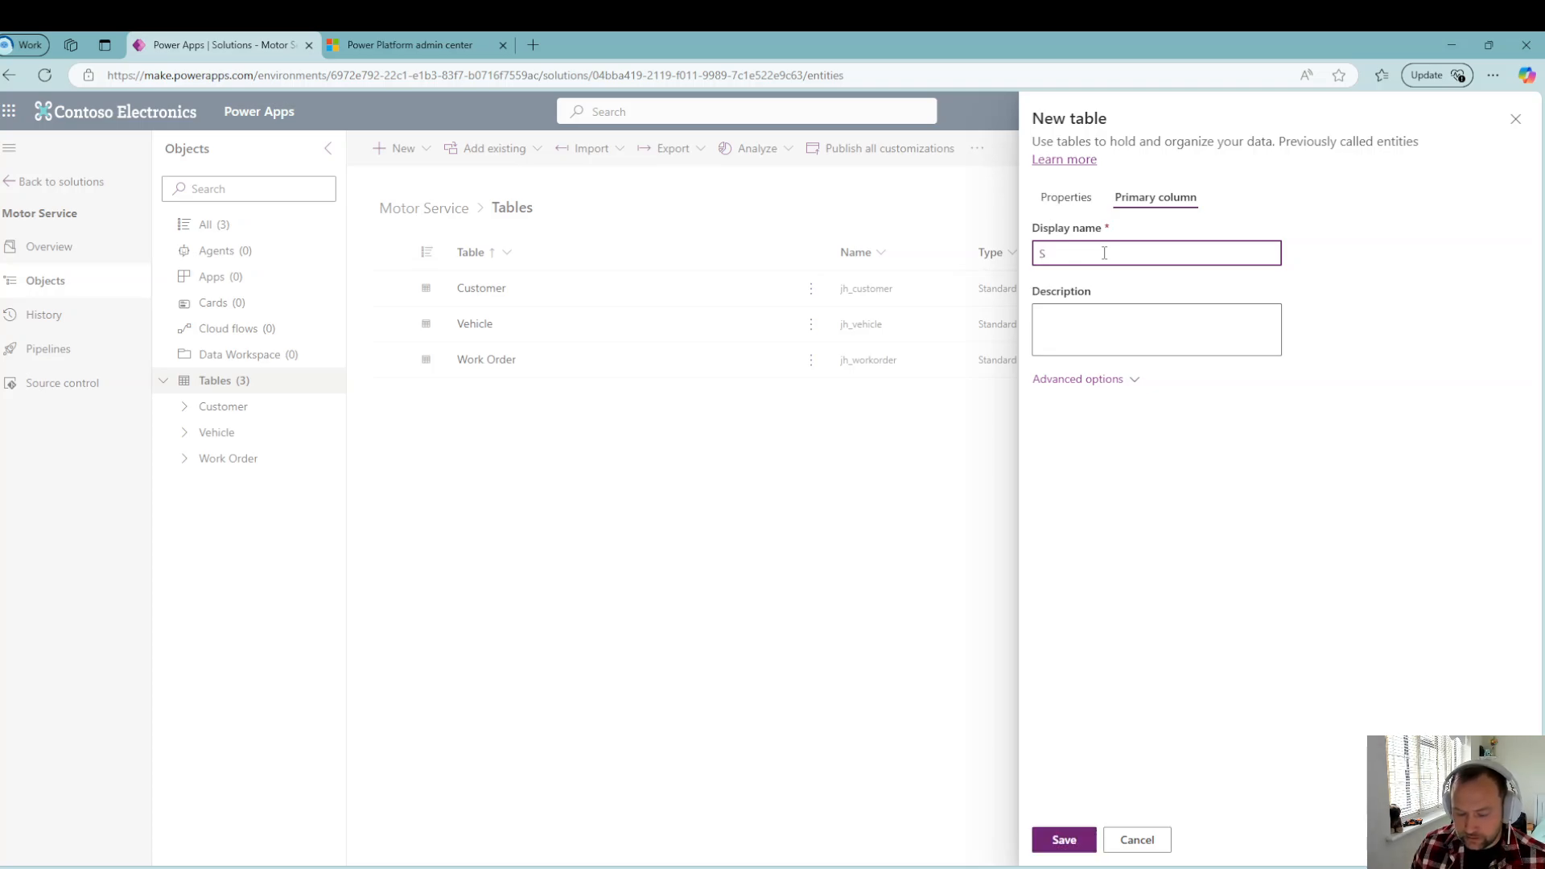
key("BackSpace")
type("Jo")
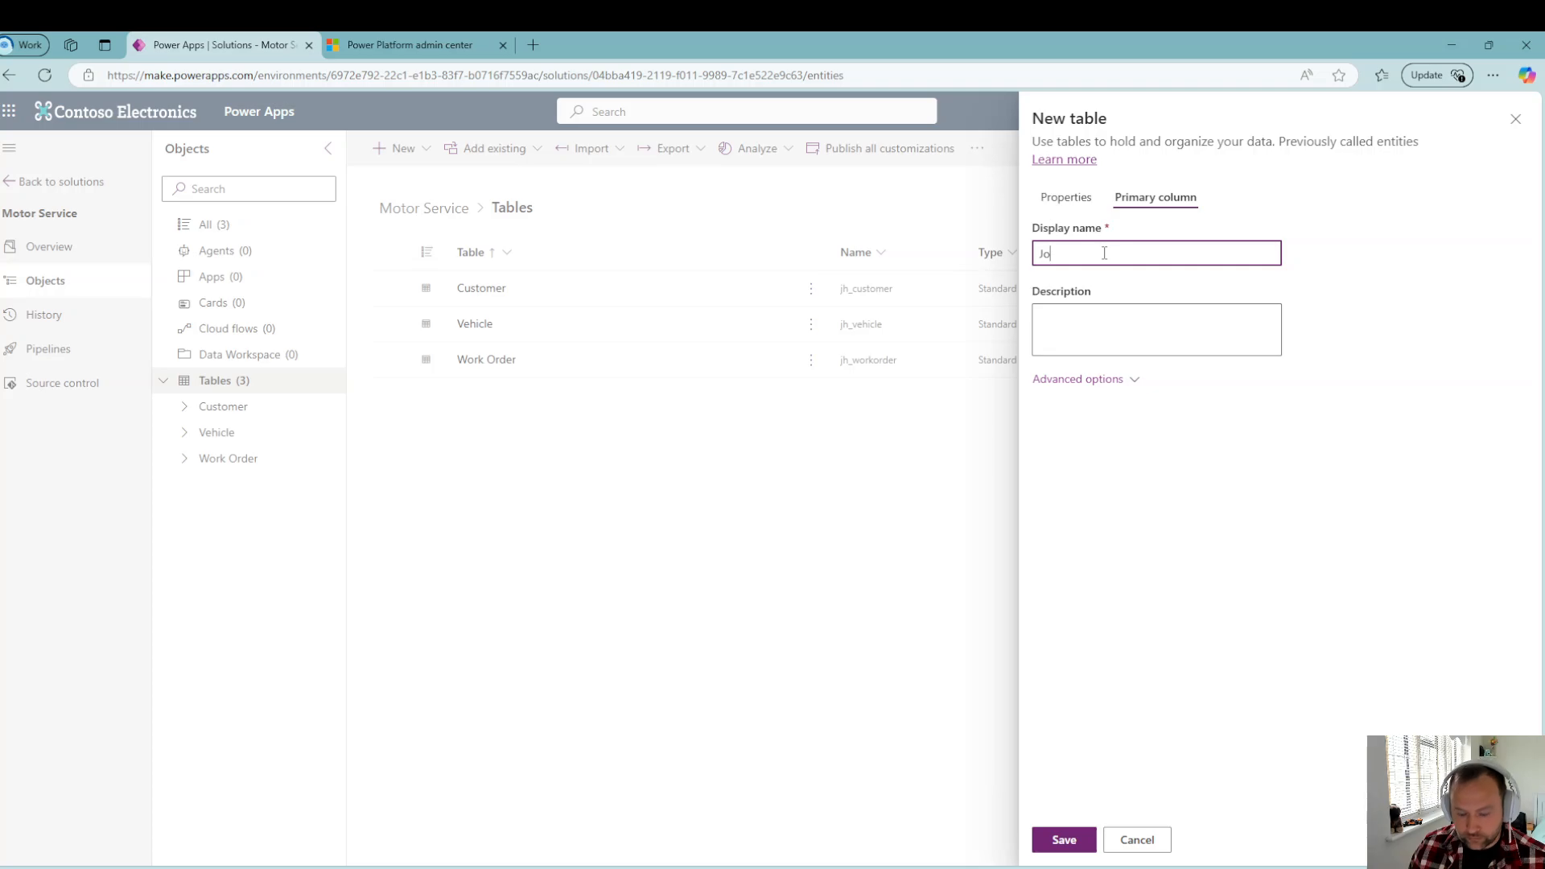
key("BackSpace")
key("BackSpace")
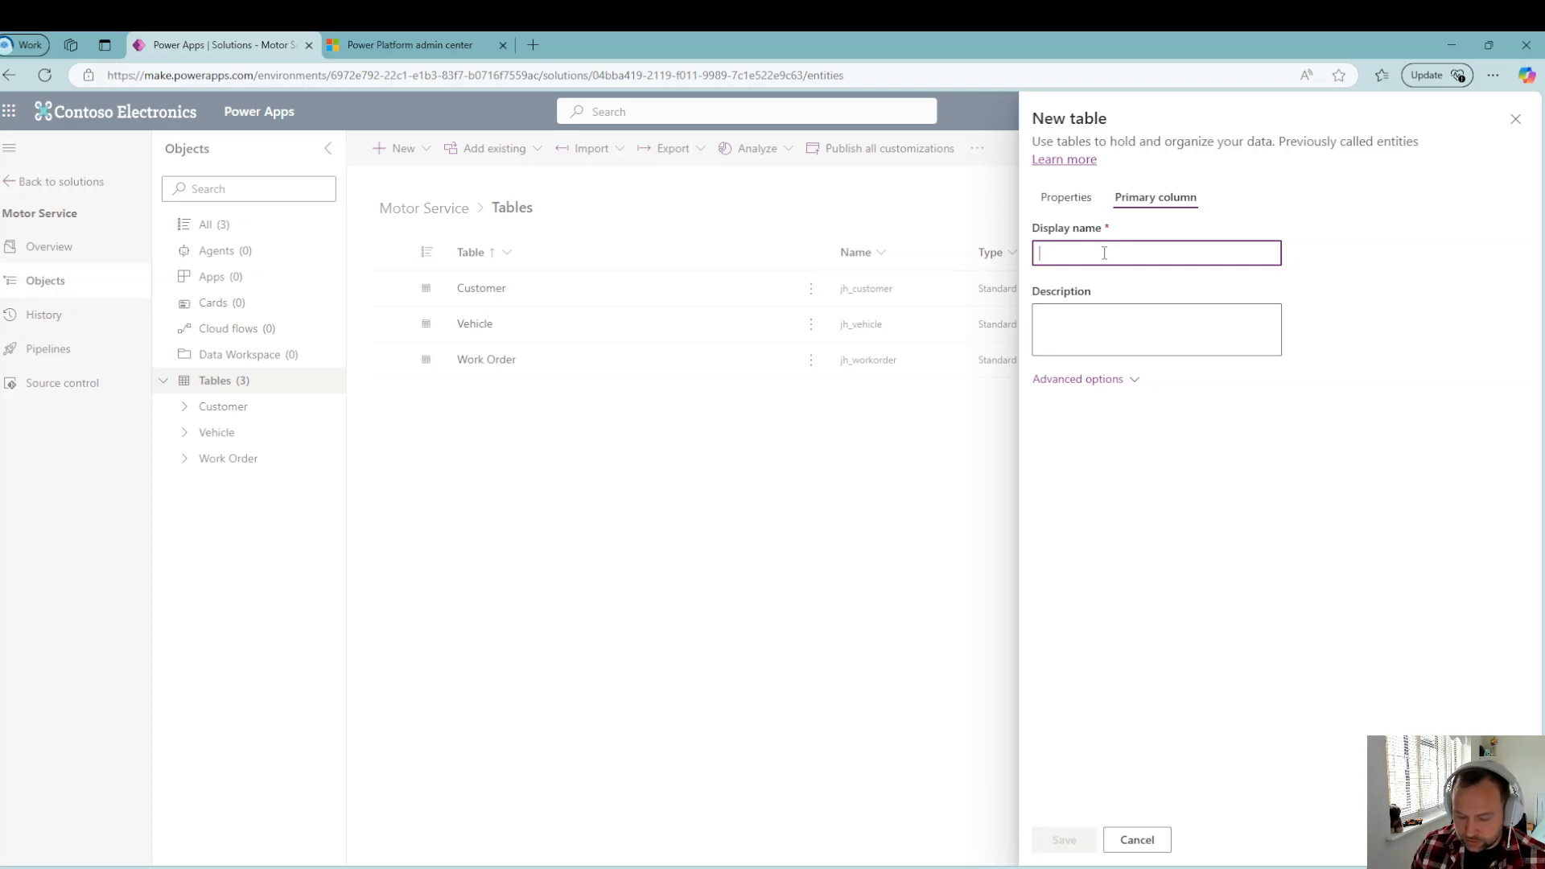
type("ID")
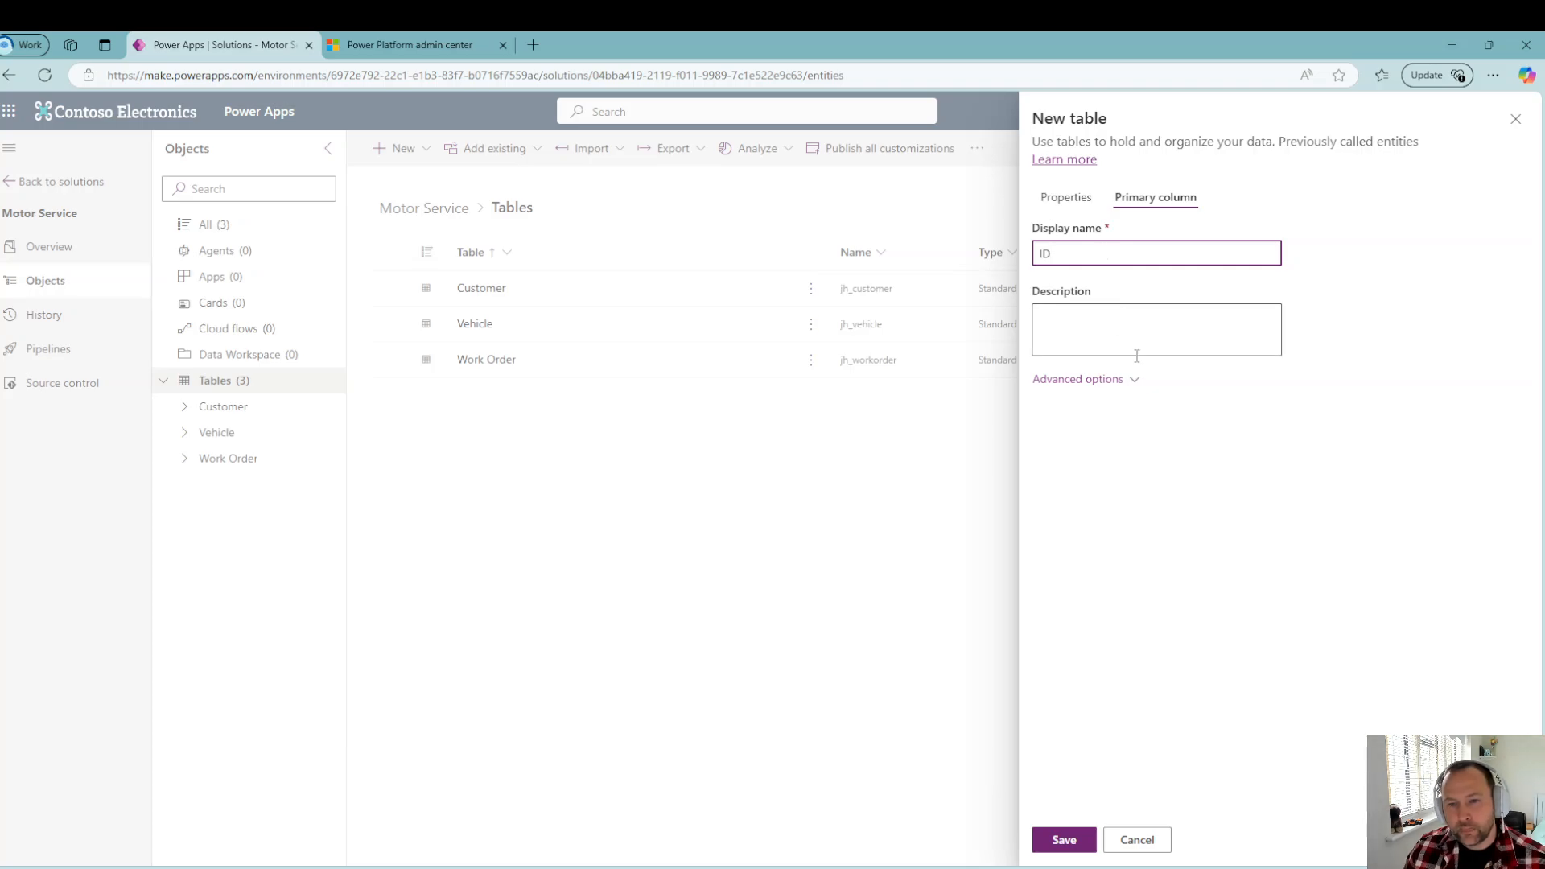
Step: Set the ID primary column's requirement to Optional and save the Job table
left_click(1131, 381)
left_click(1114, 521)
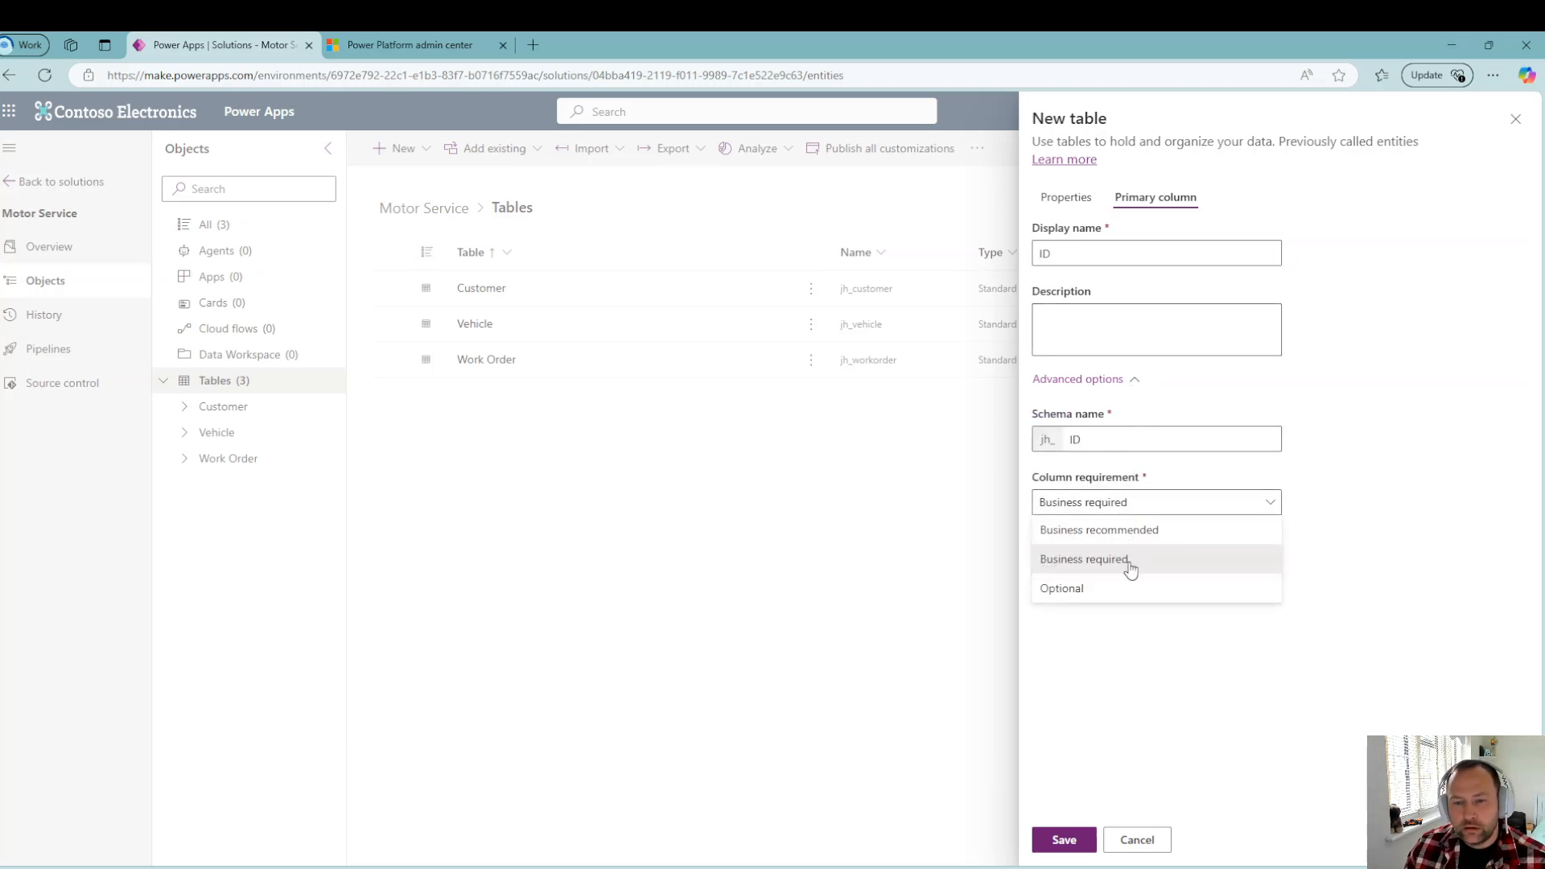
left_click(1123, 587)
left_click(1087, 839)
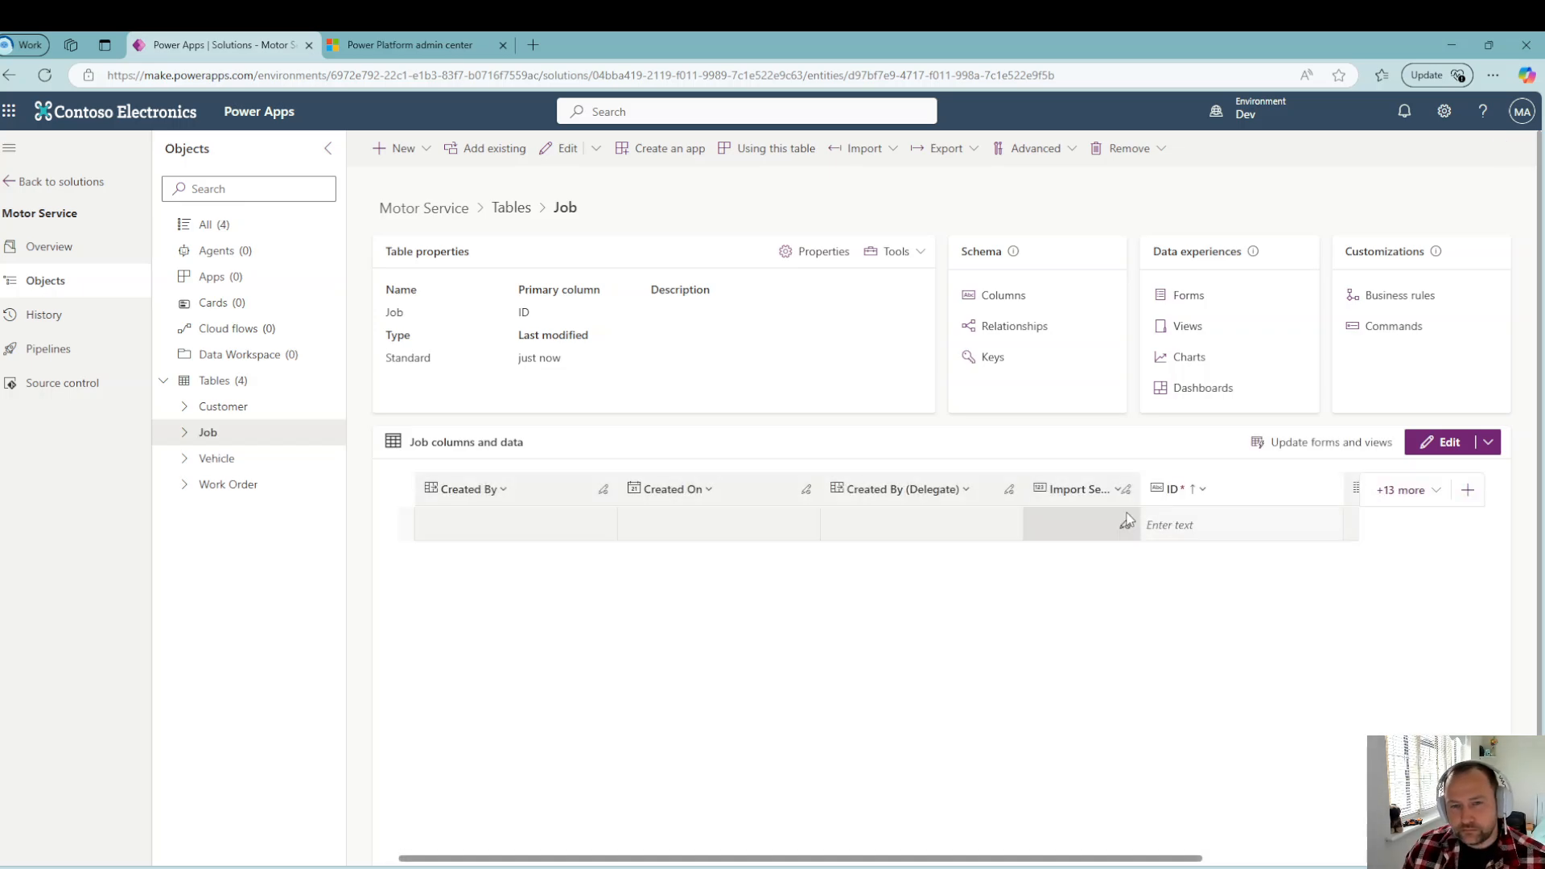
Step: Change the Job table's ID column to the Autonumber data type and make it Optional
scroll(1127, 515, "right", 2)
left_click(983, 491)
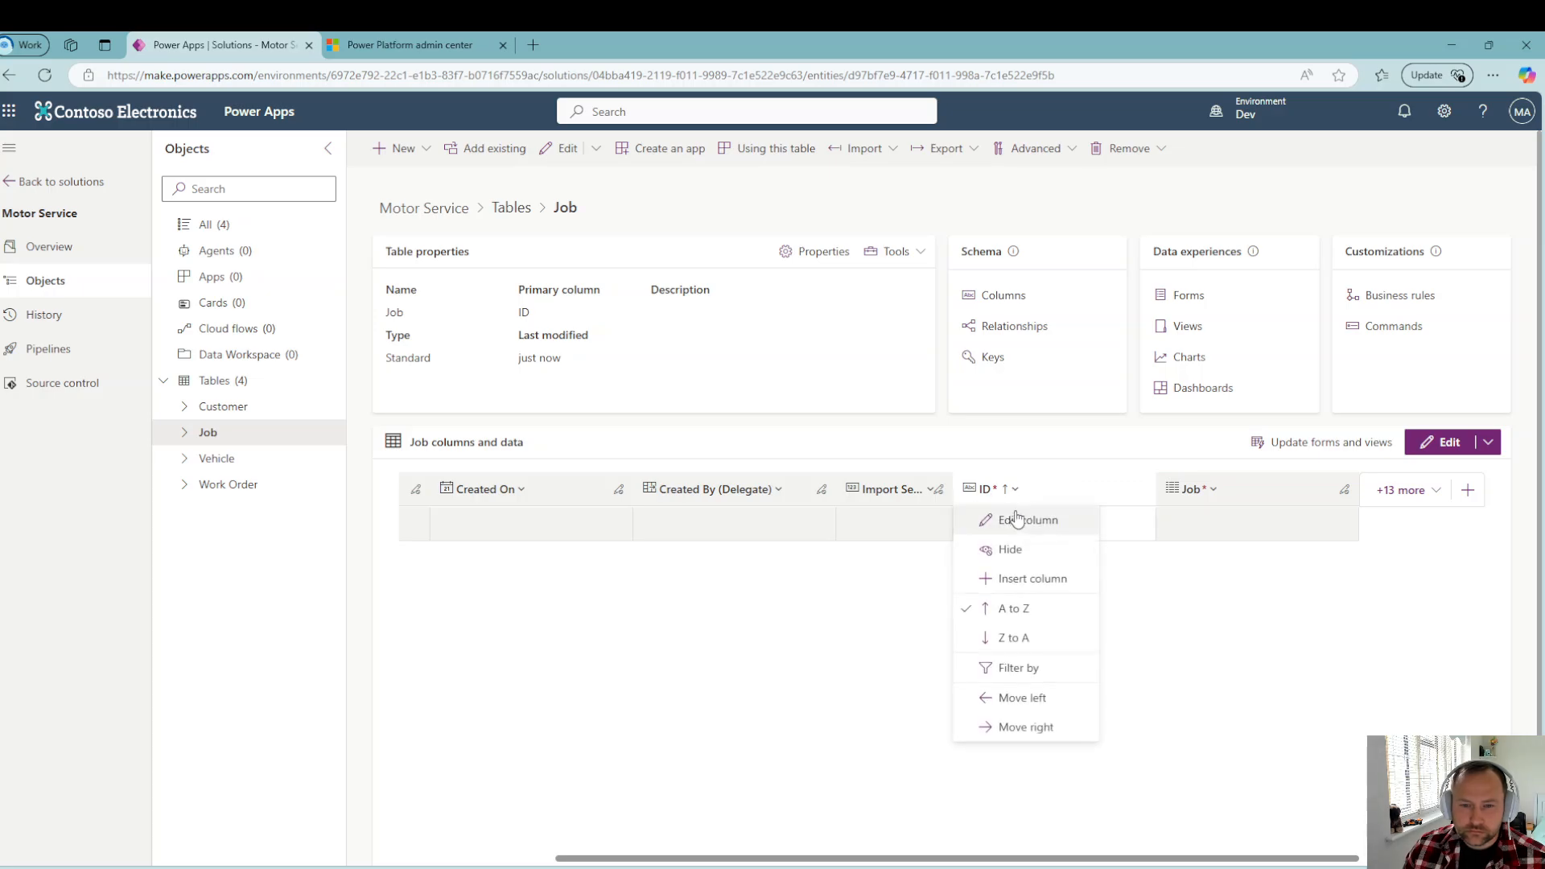
left_click(1012, 519)
left_click(1113, 374)
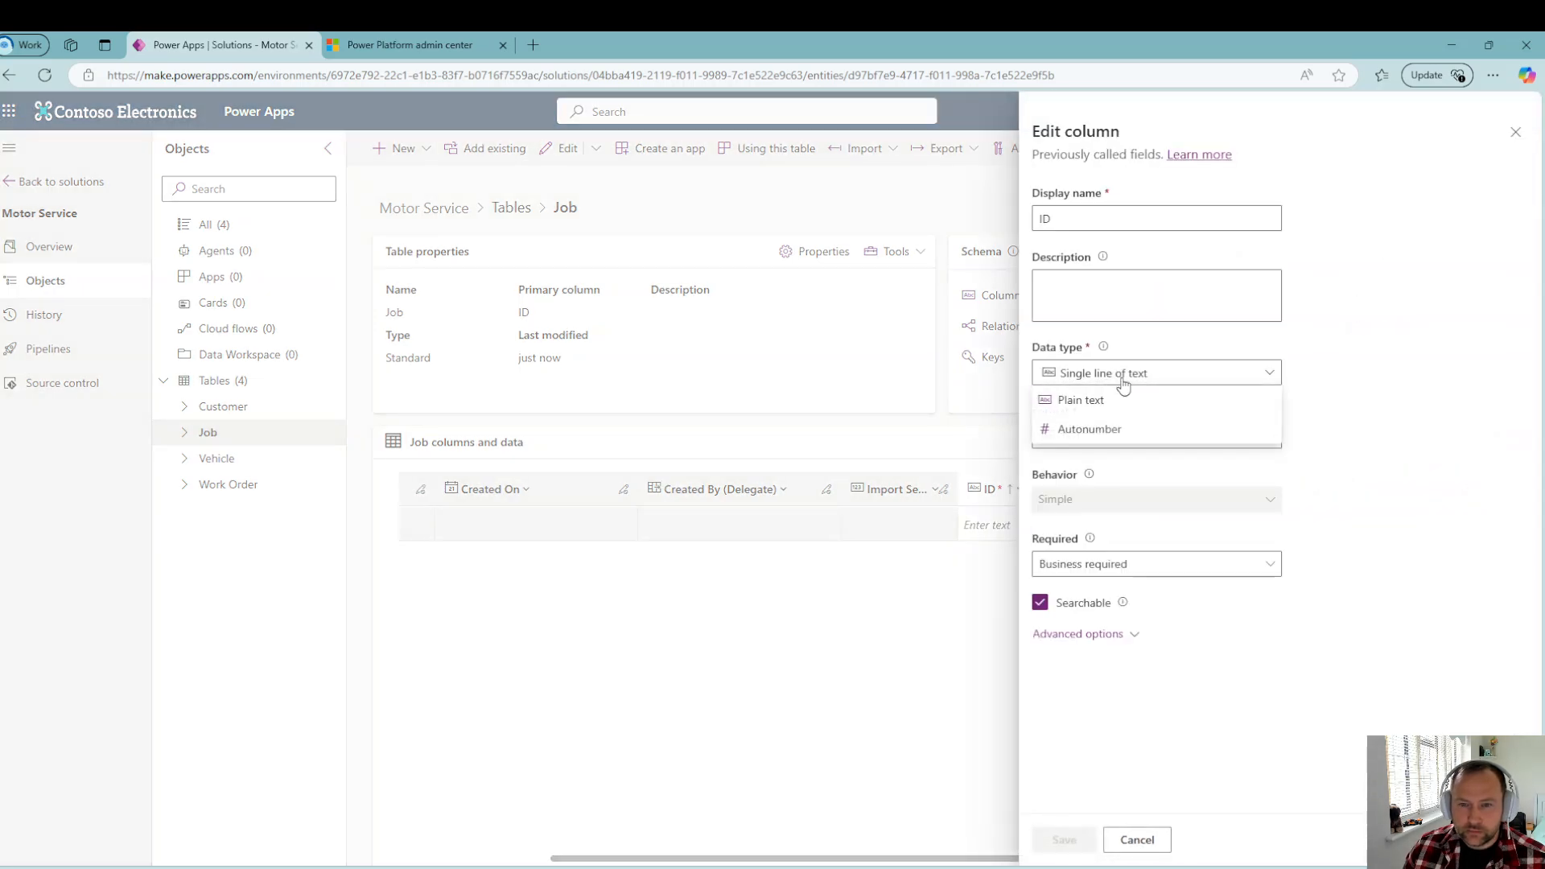
left_click(1121, 431)
left_click(1122, 439)
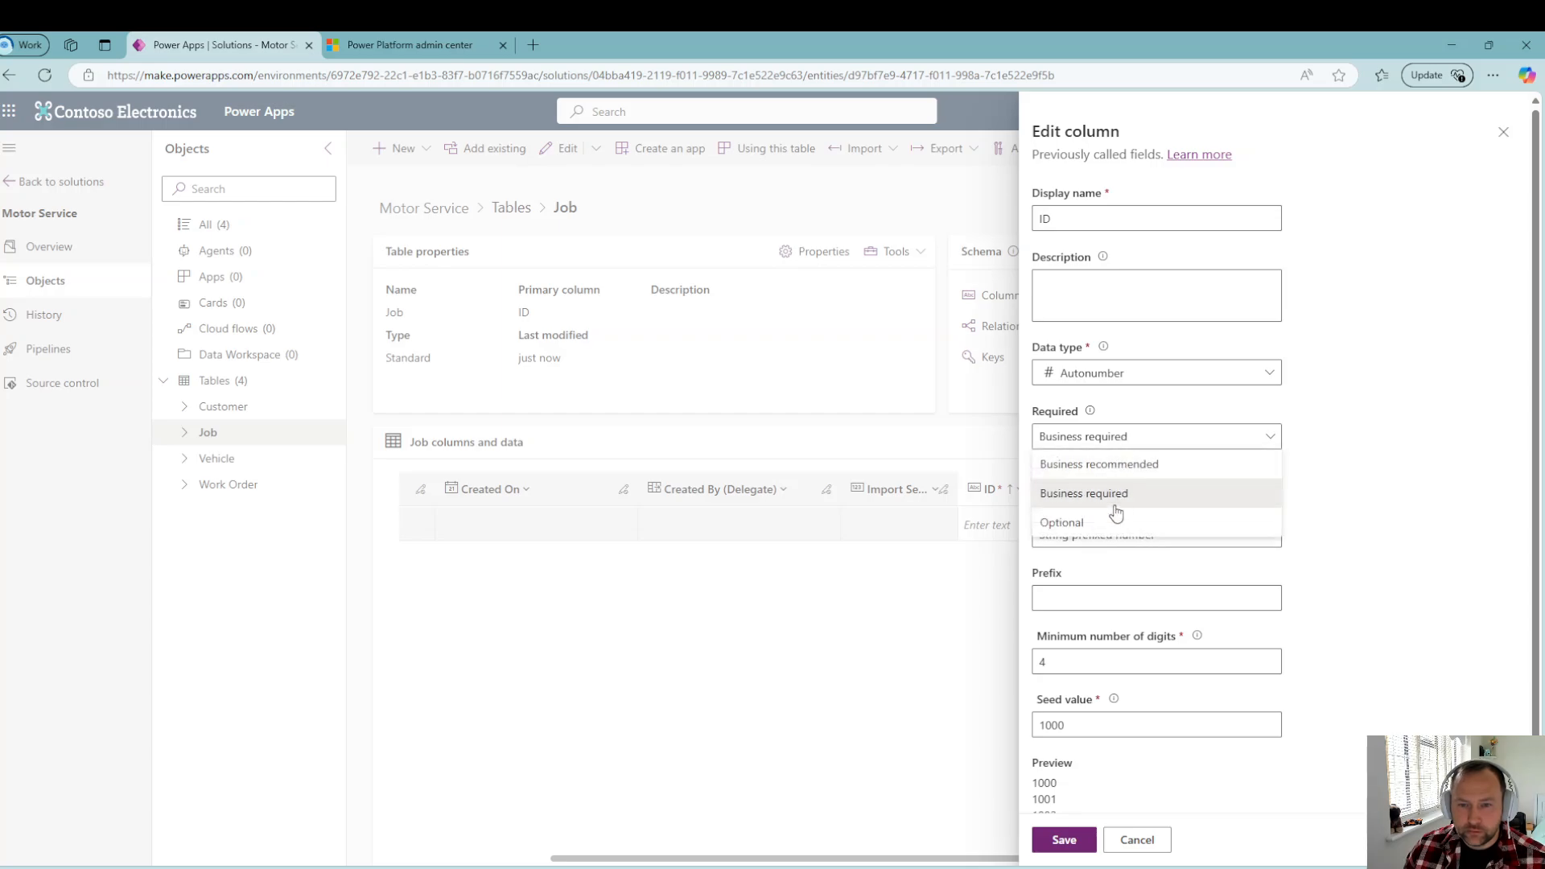
left_click(1118, 525)
Step: Set the ID autonumber's prefix to JOB, minimum number of digits to 1 and seed value to 1, and save the column
left_click(1081, 597)
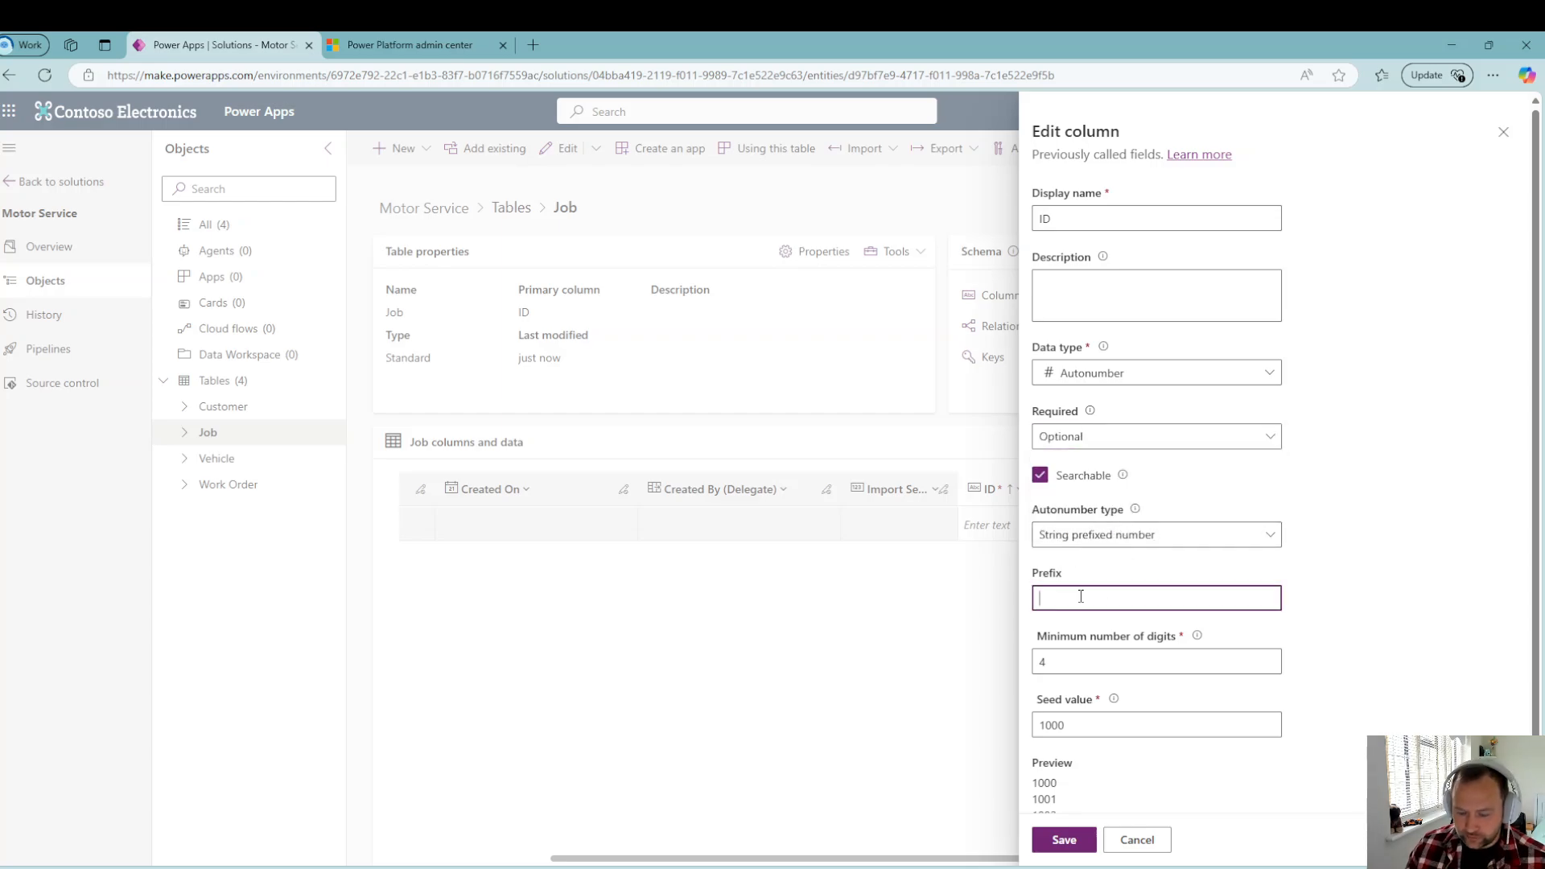
type("JOB")
left_click(1084, 664)
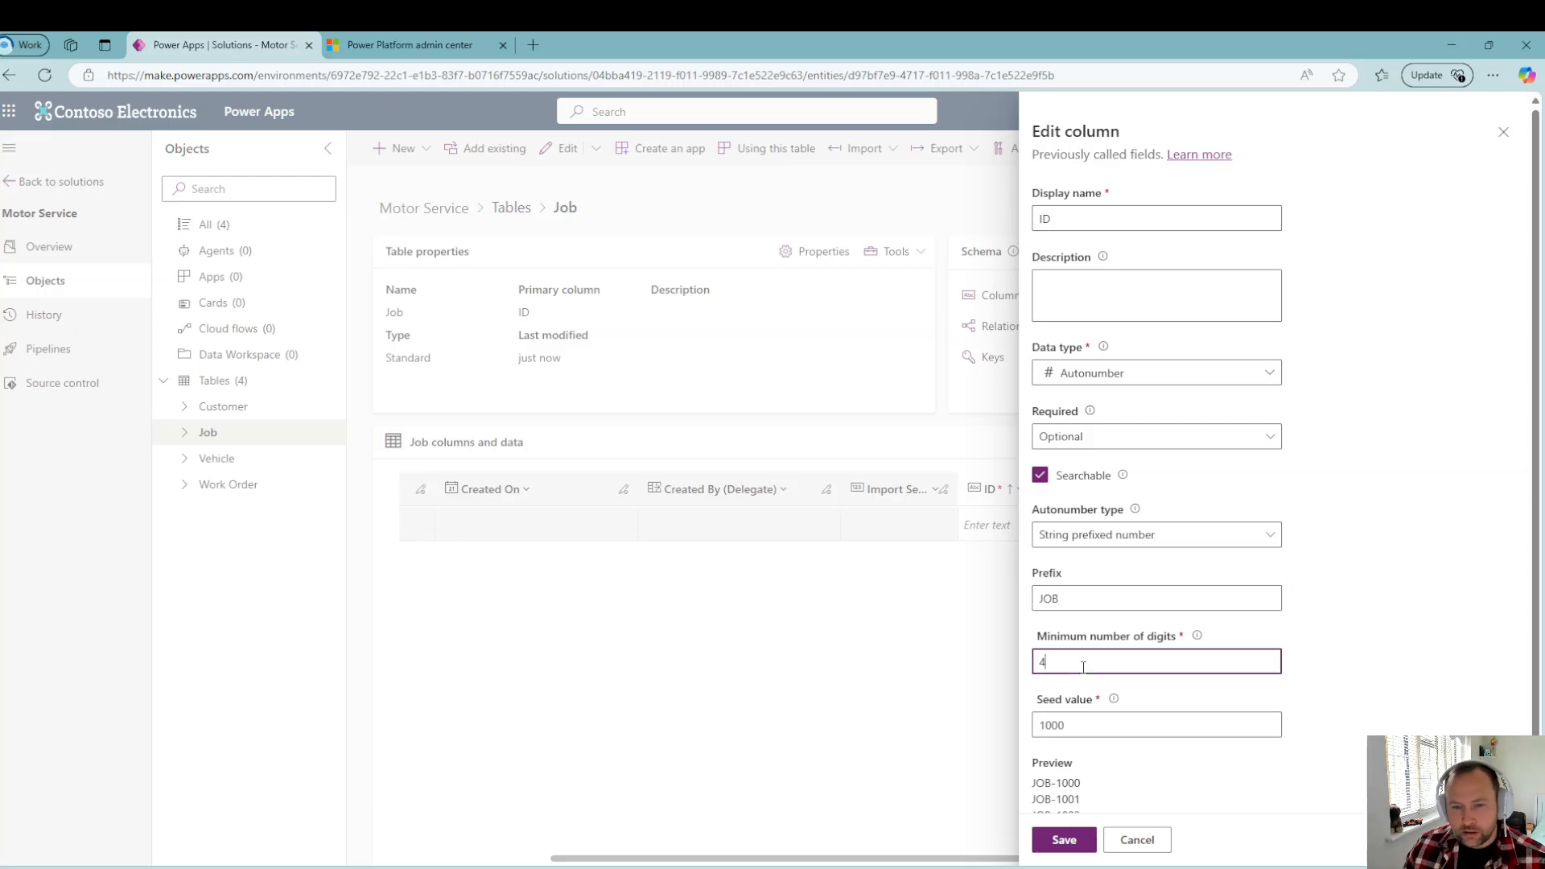
type("1")
left_click(1084, 723)
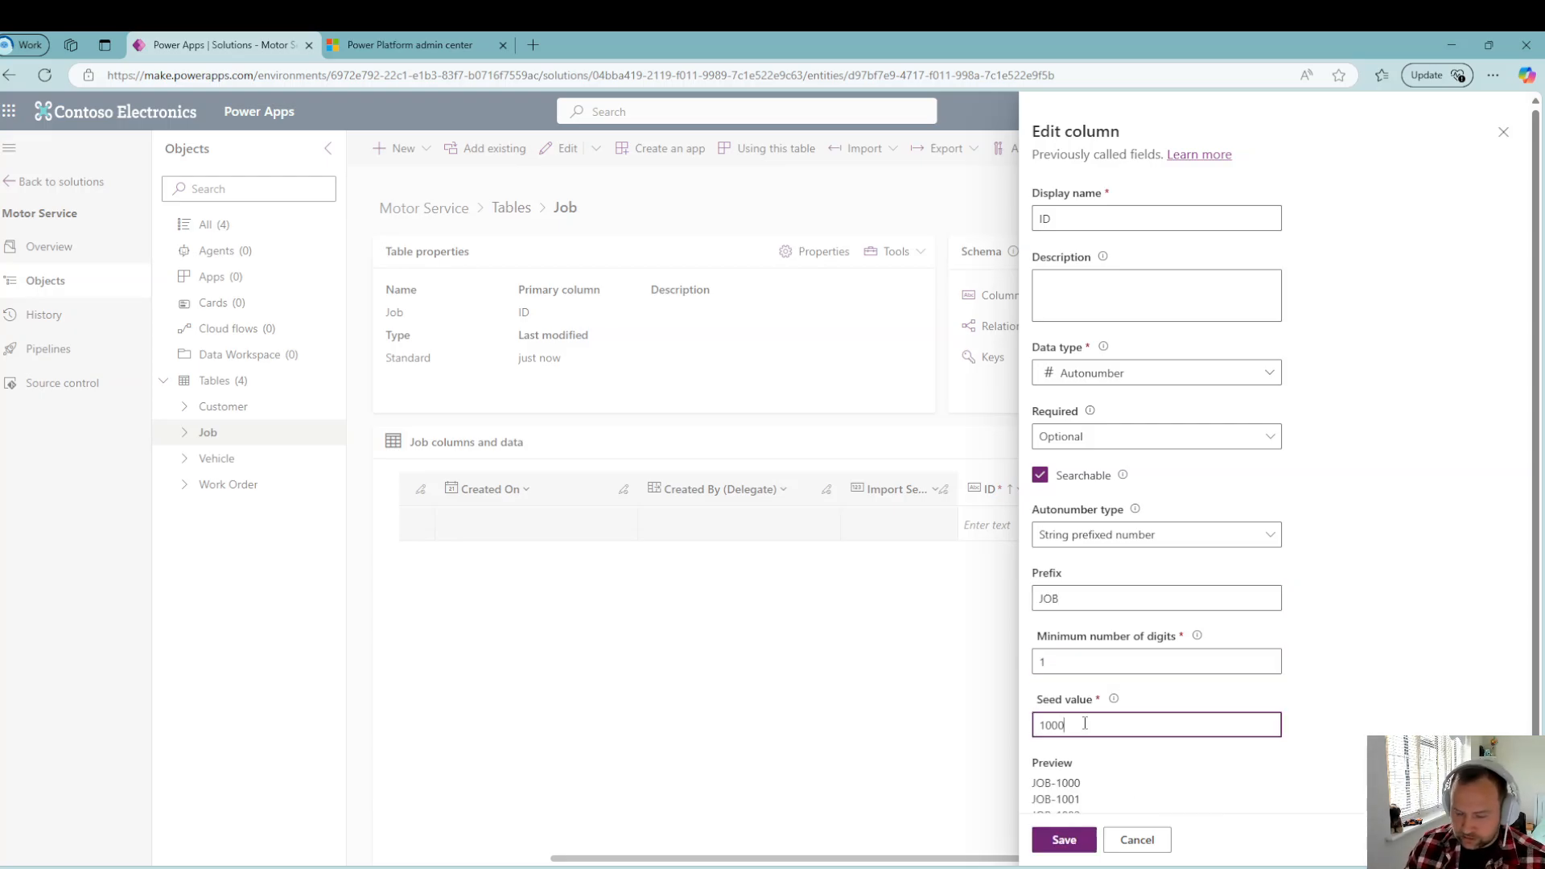
key("BackSpace")
key("BackSpace")
scroll(1079, 805, "down", 1)
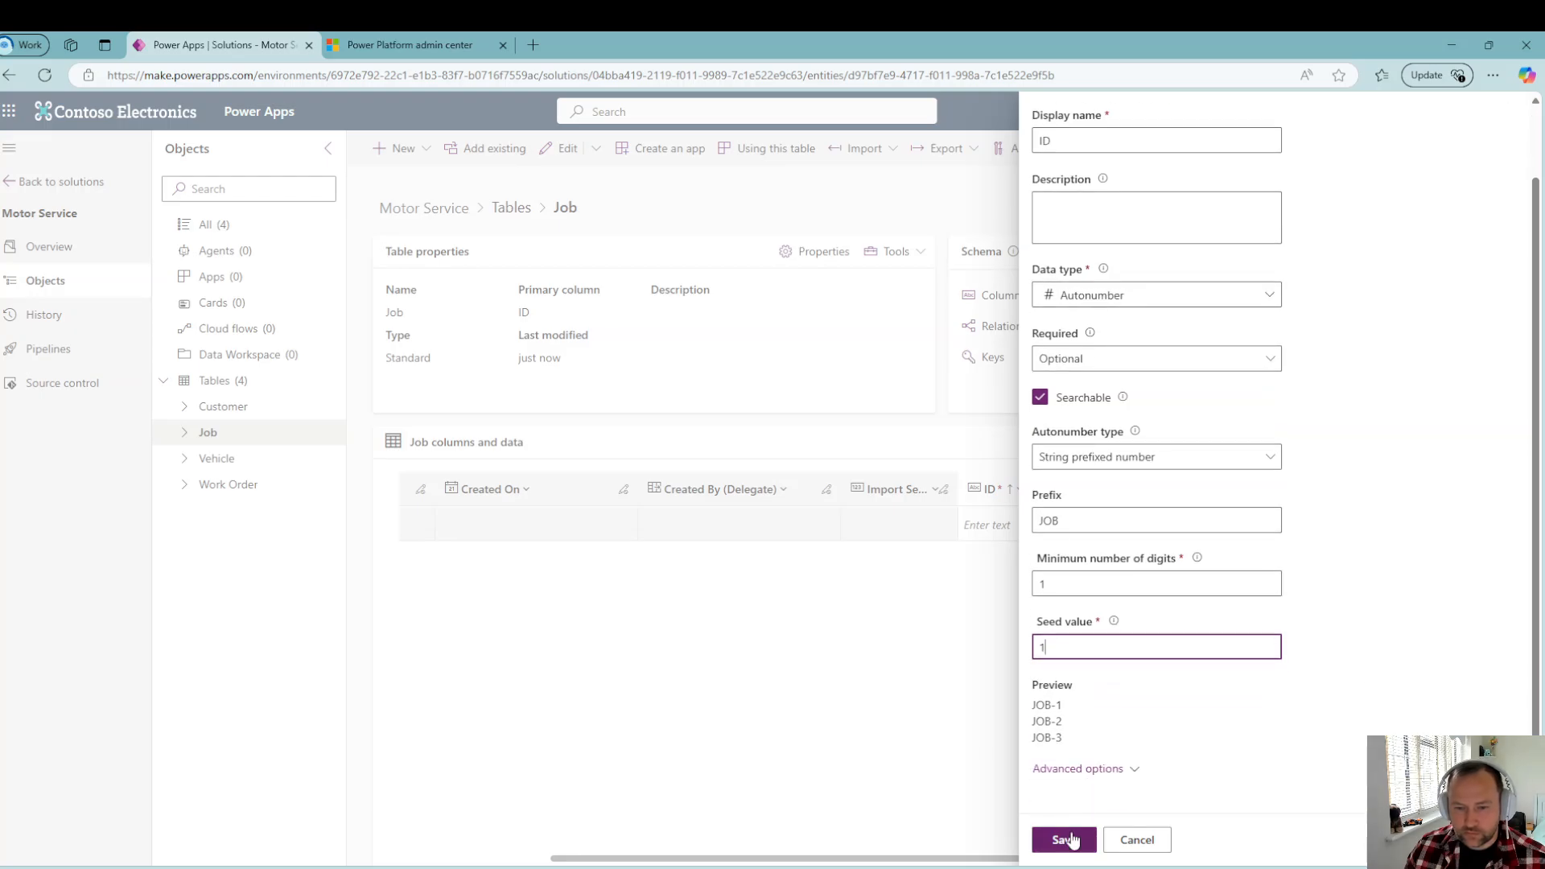
left_click(1064, 839)
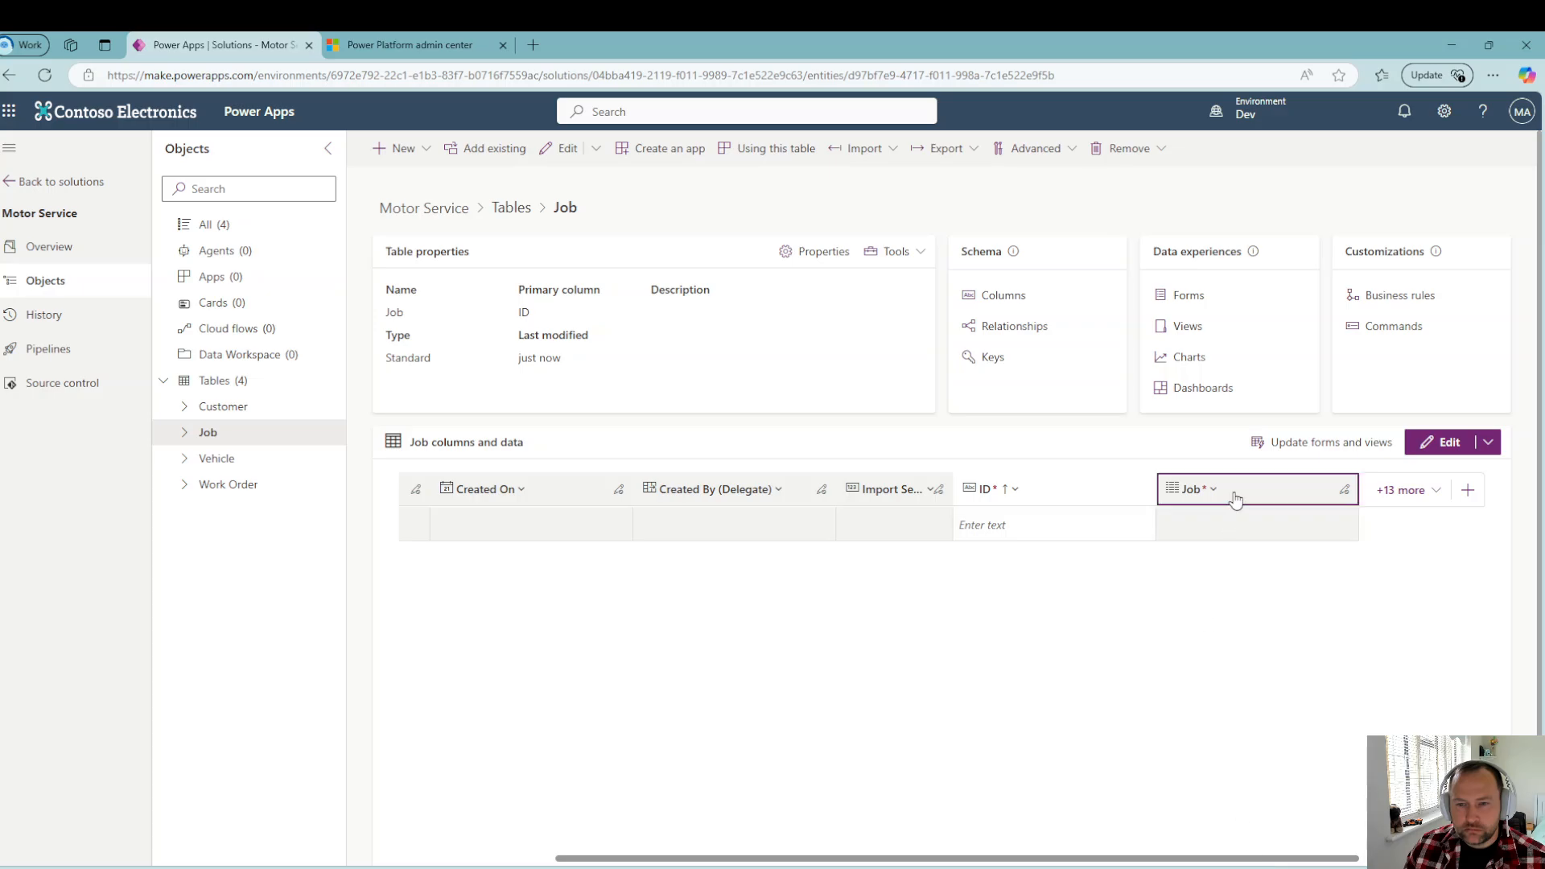
Step: Start a new column in the Job table named Work Order with the Lookup data type
left_click(1467, 490)
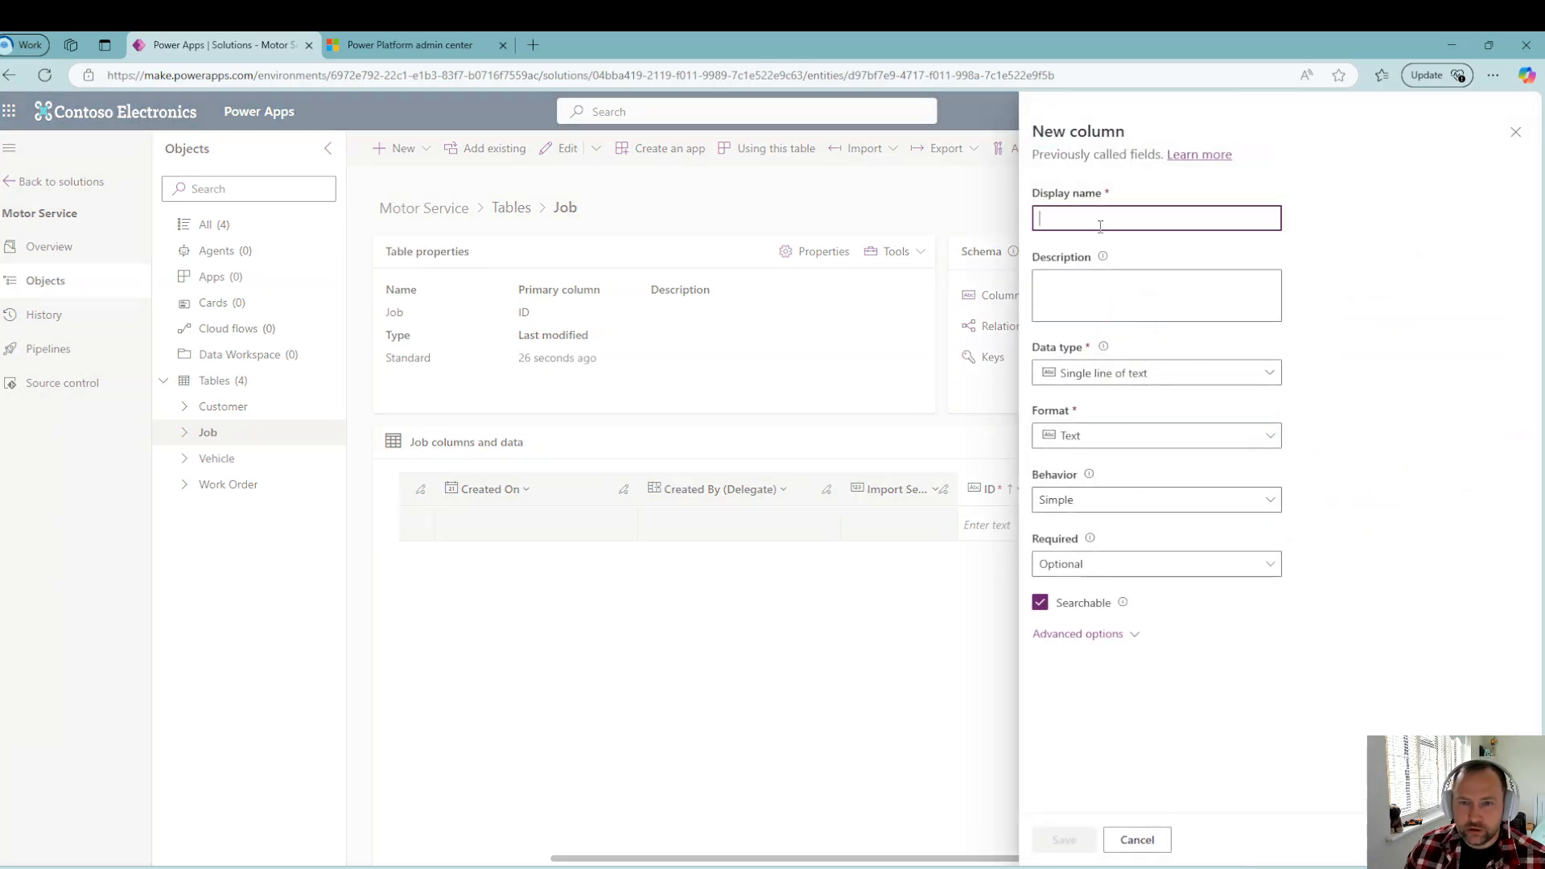
type("Work Order")
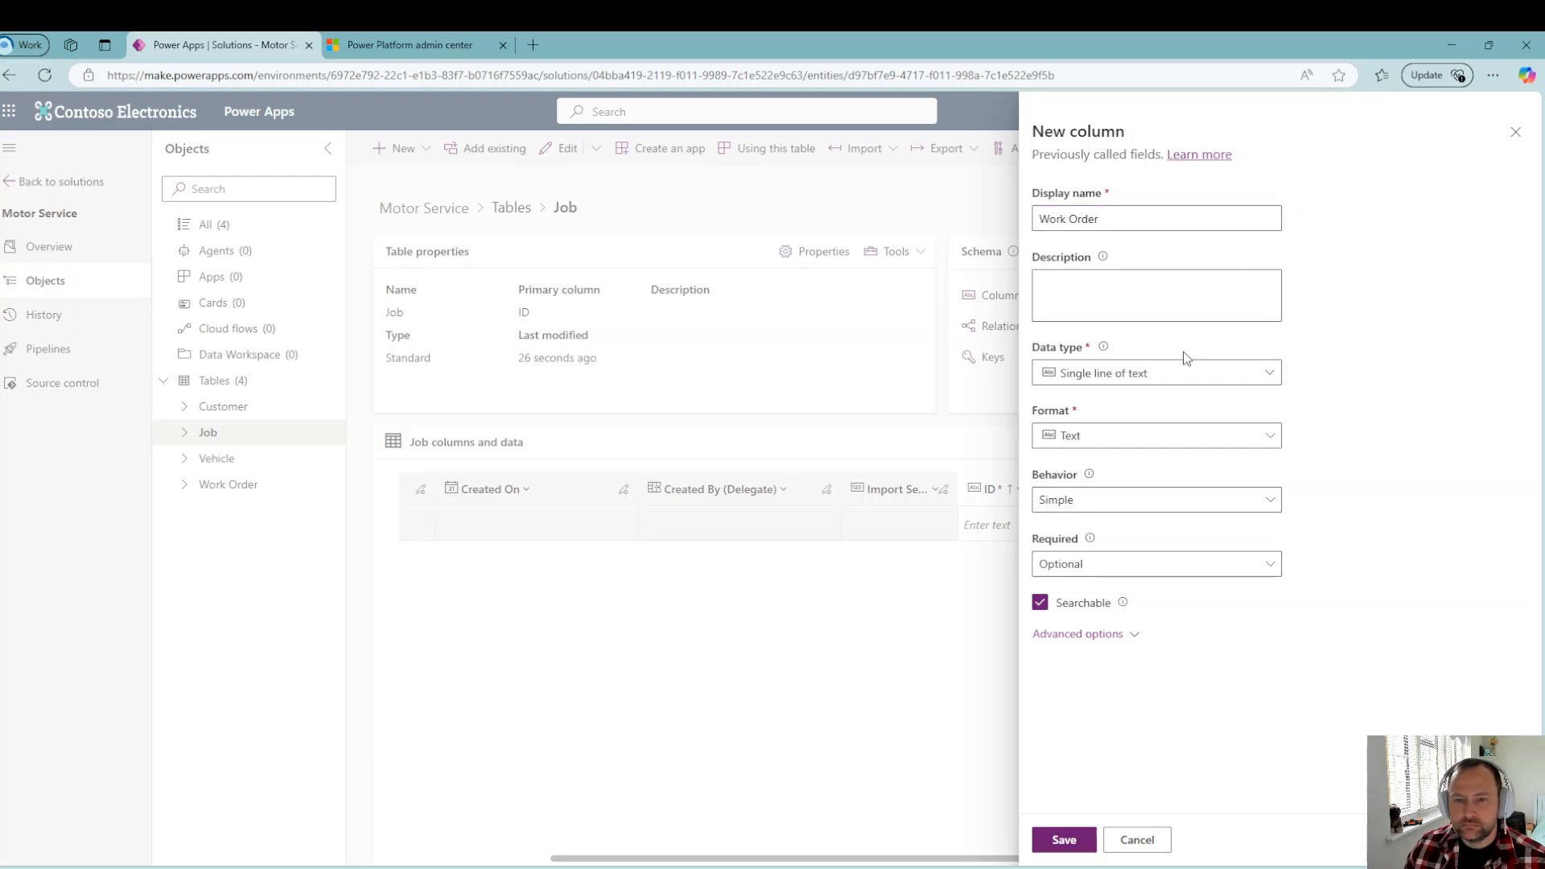
left_click(1183, 375)
mouse_move(1138, 526)
left_click(1313, 528)
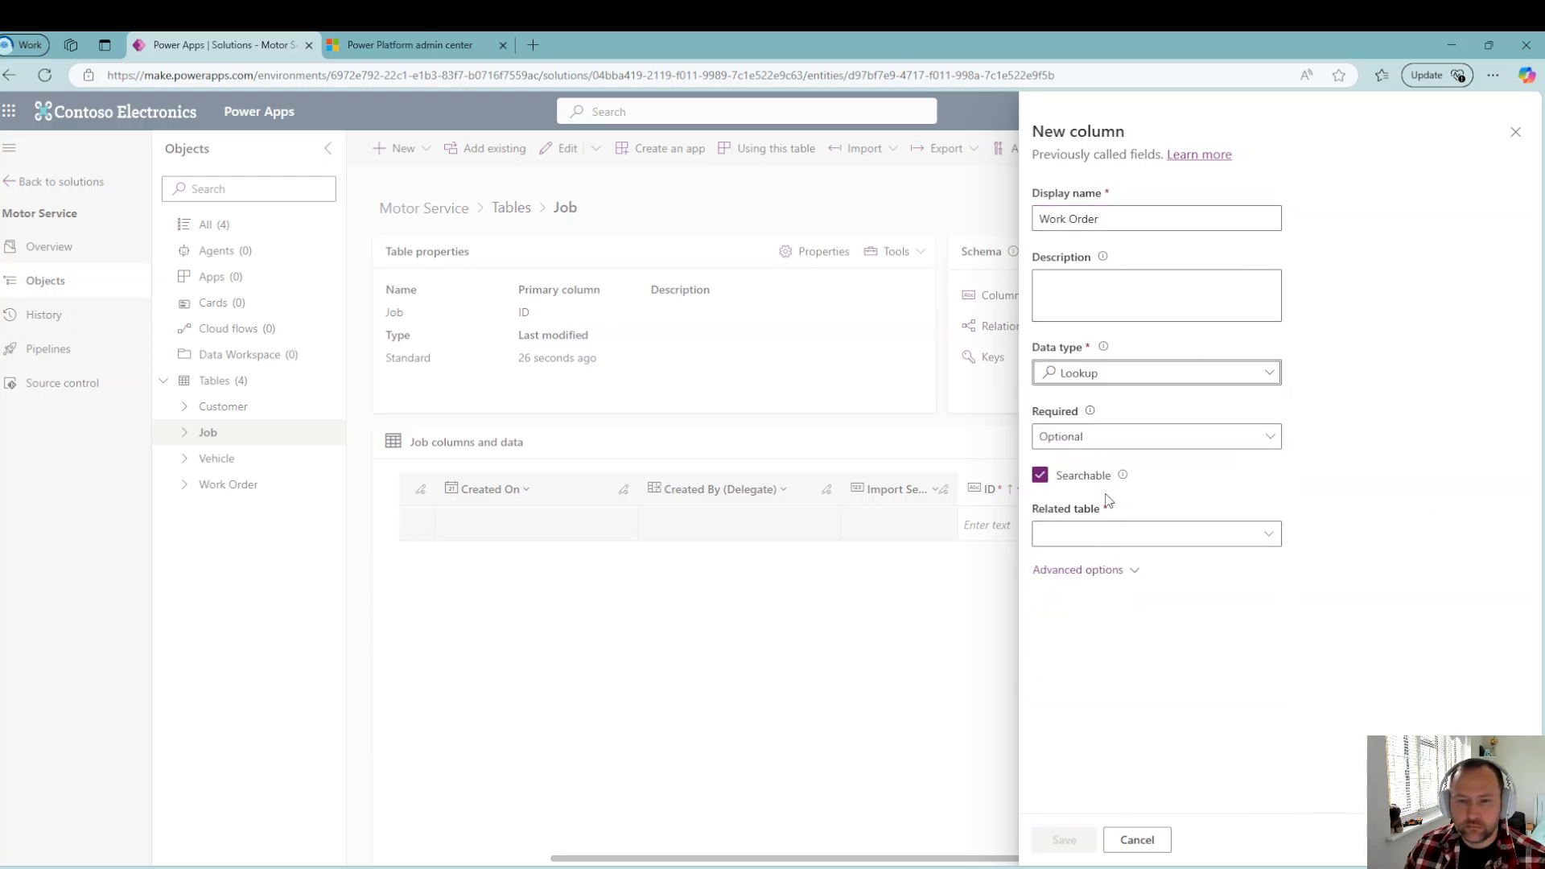
Step: Make the Work Order lookup Business required, relate it to the Work Order table and save the column
left_click(1121, 439)
left_click(1139, 496)
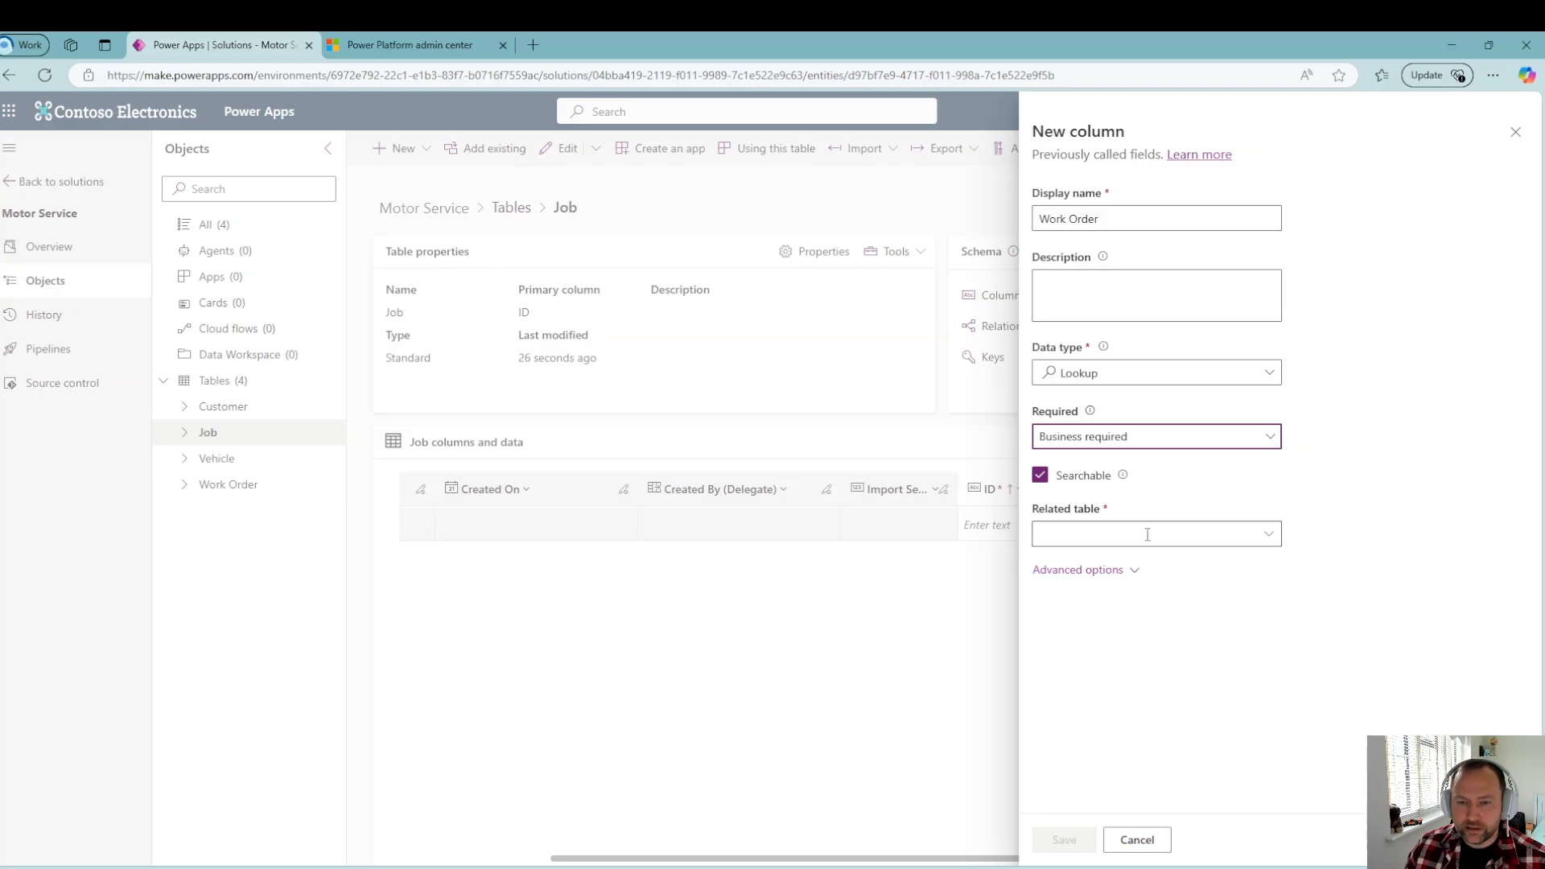
left_click(1147, 535)
type("work")
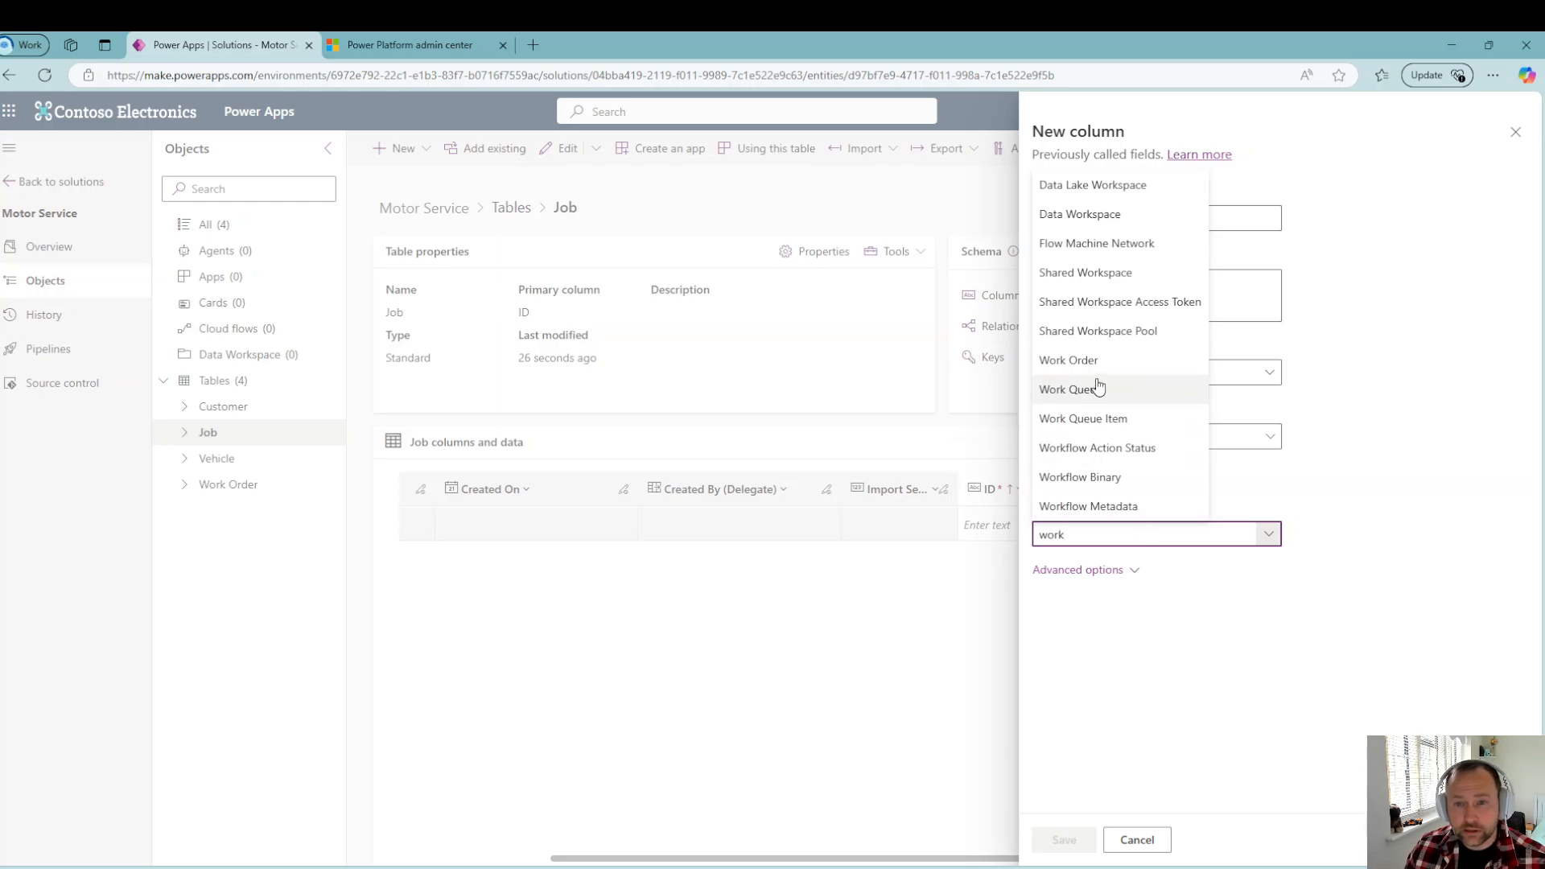
left_click(1070, 360)
left_click(1079, 840)
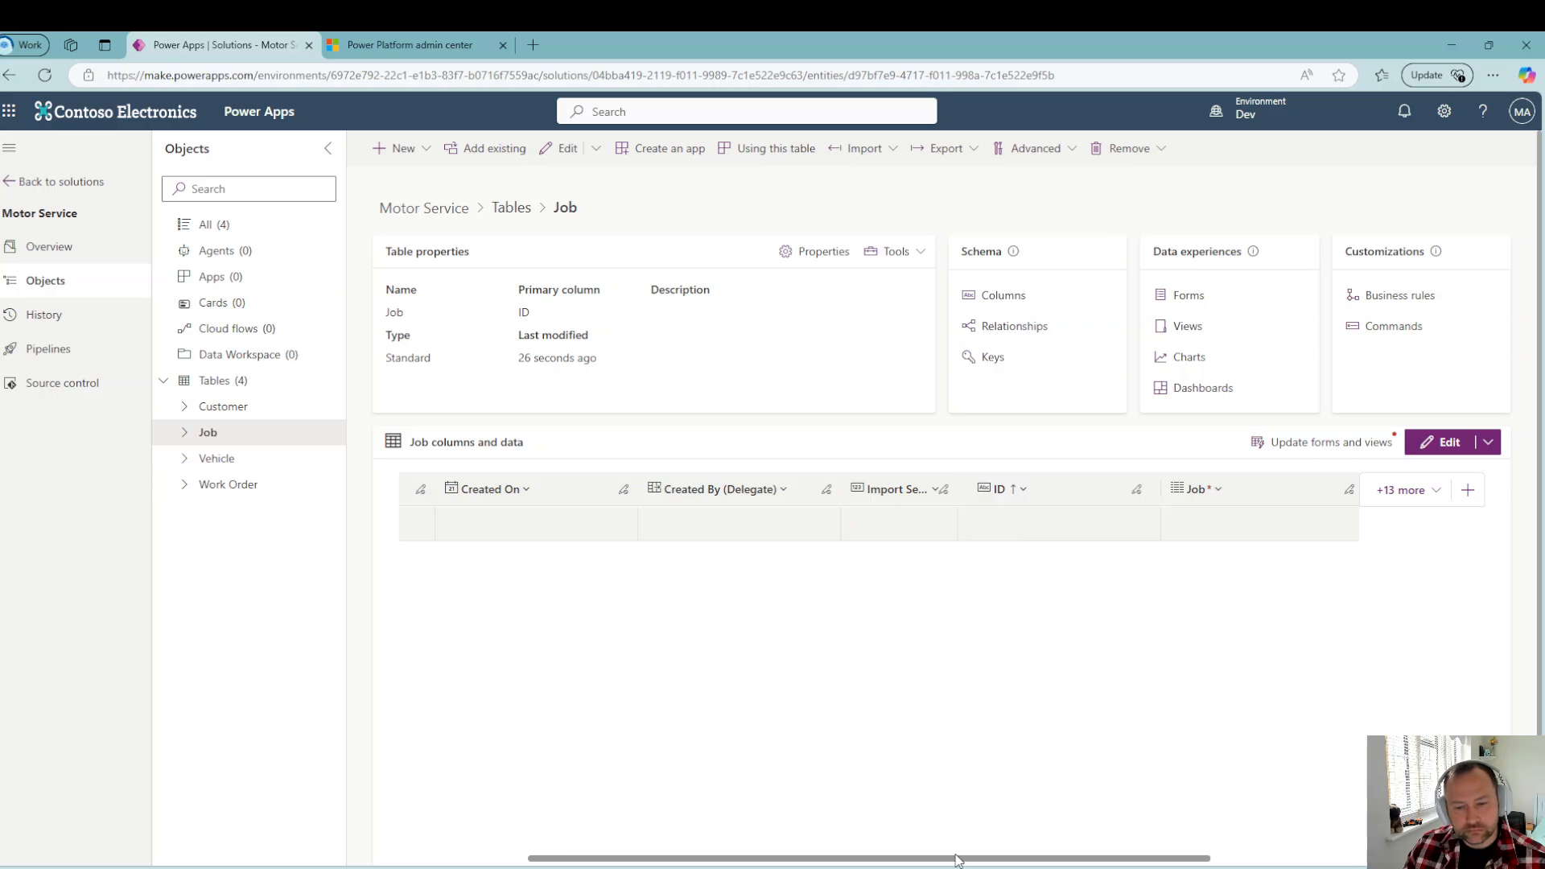
left_click_drag(1058, 862, 1349, 861)
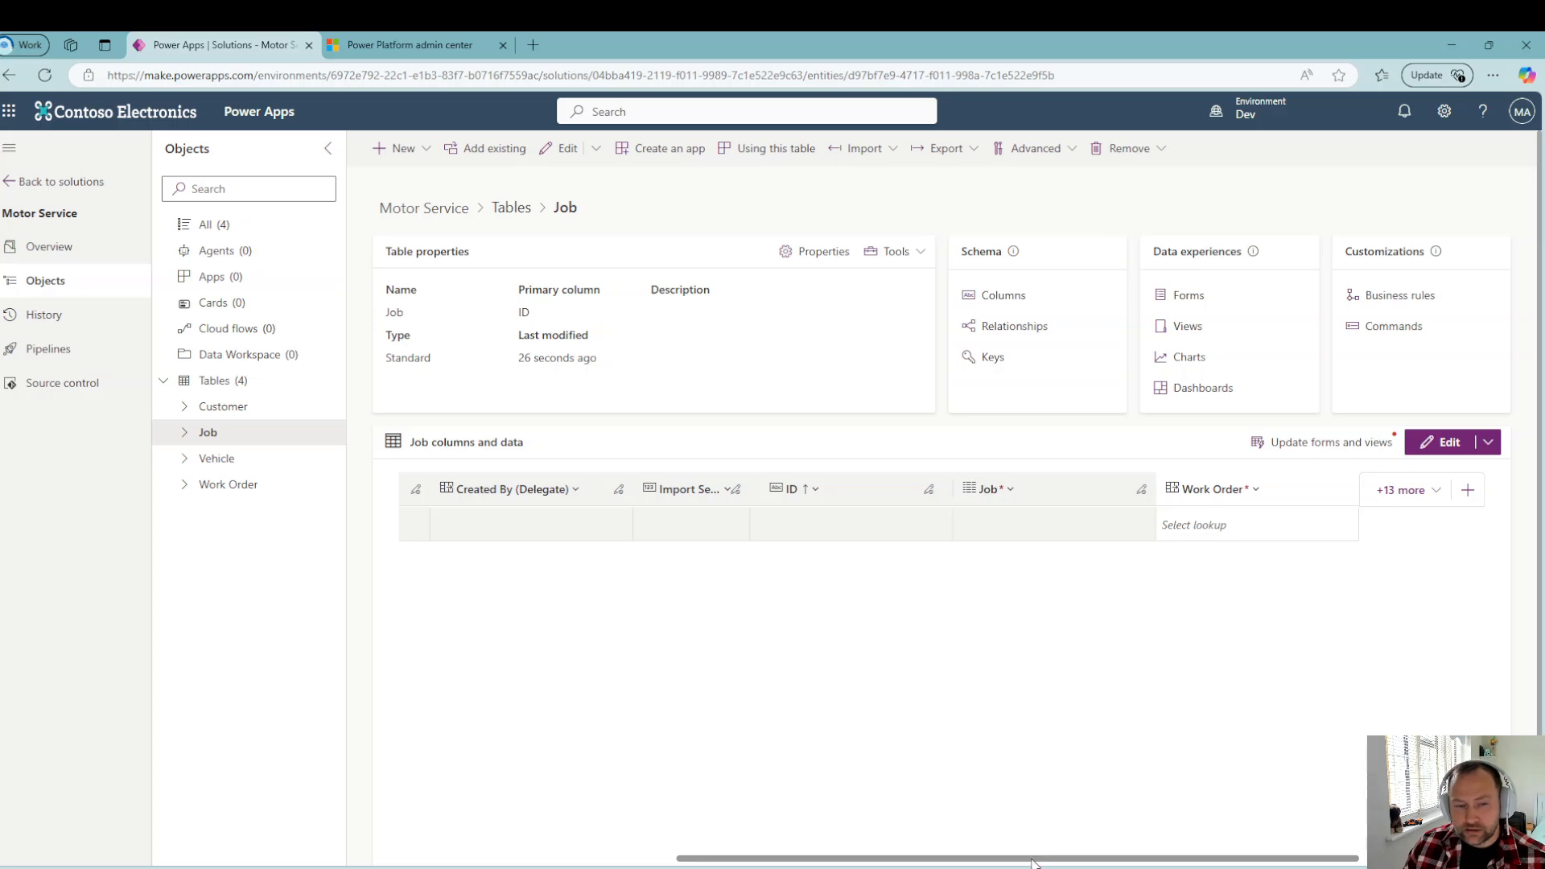
left_click_drag(1033, 862, 1143, 862)
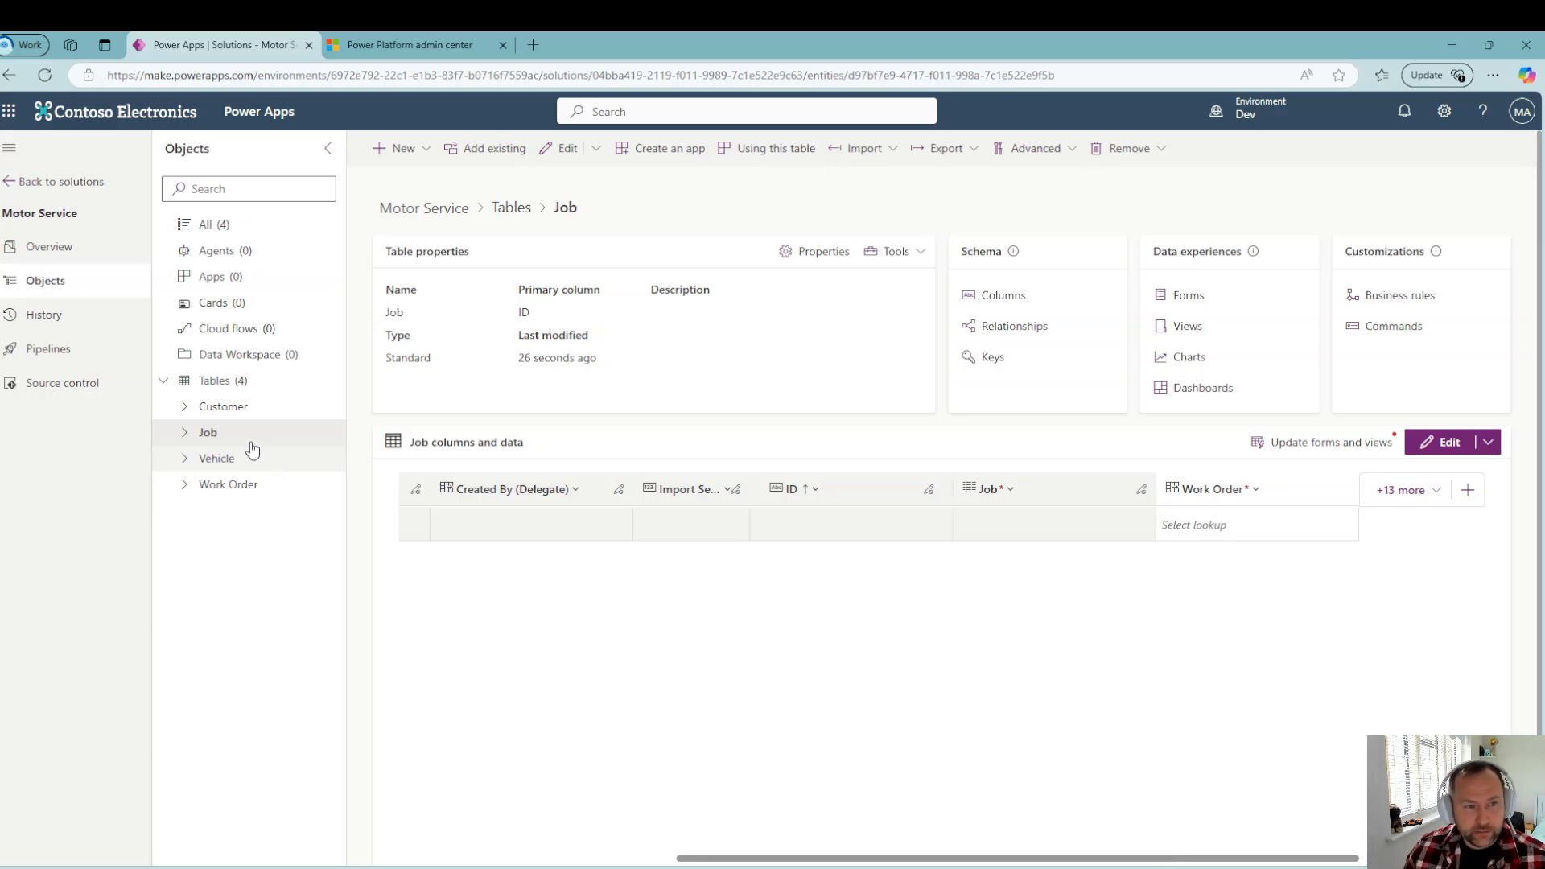
Step: Create a new table with advanced properties named Part, plural Parts, keeping Name as its Business required primary column, and save it
left_click(233, 380)
left_click(431, 157)
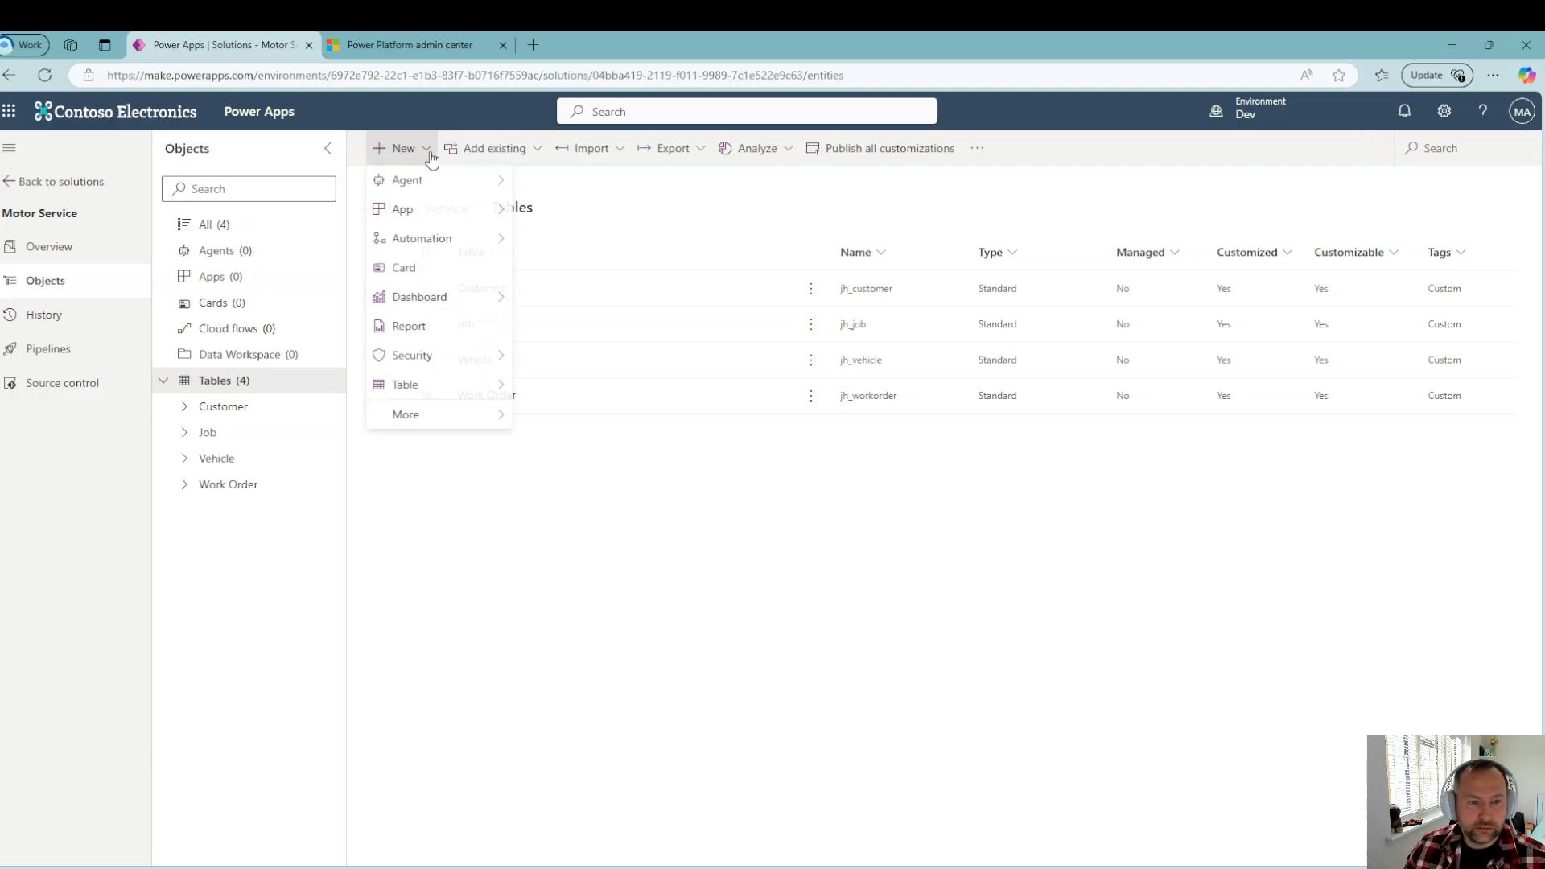
mouse_move(448, 390)
left_click(570, 419)
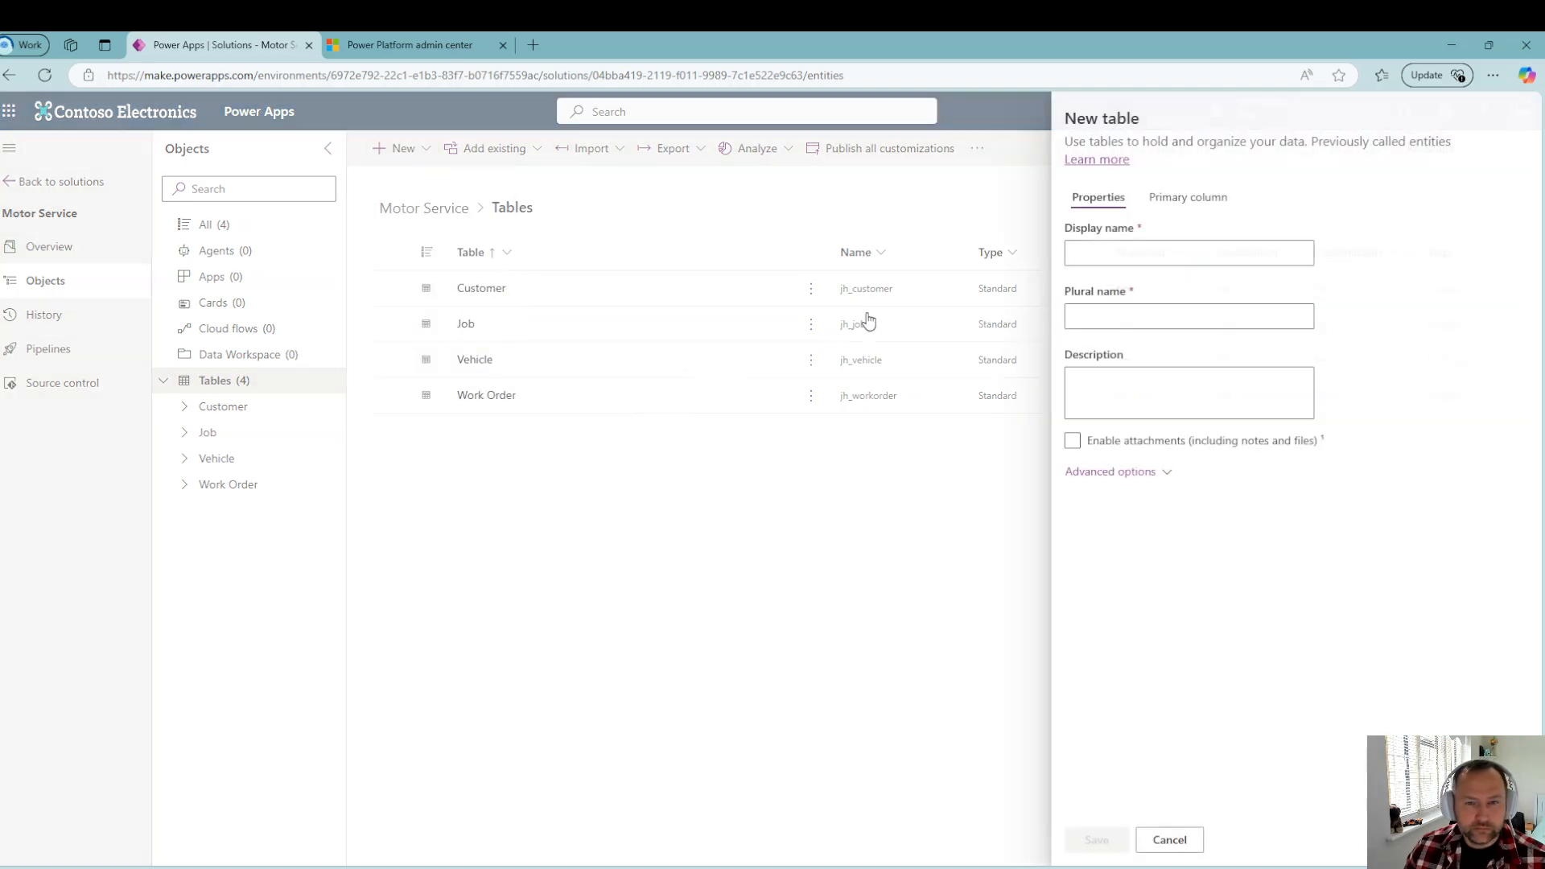
type("Part")
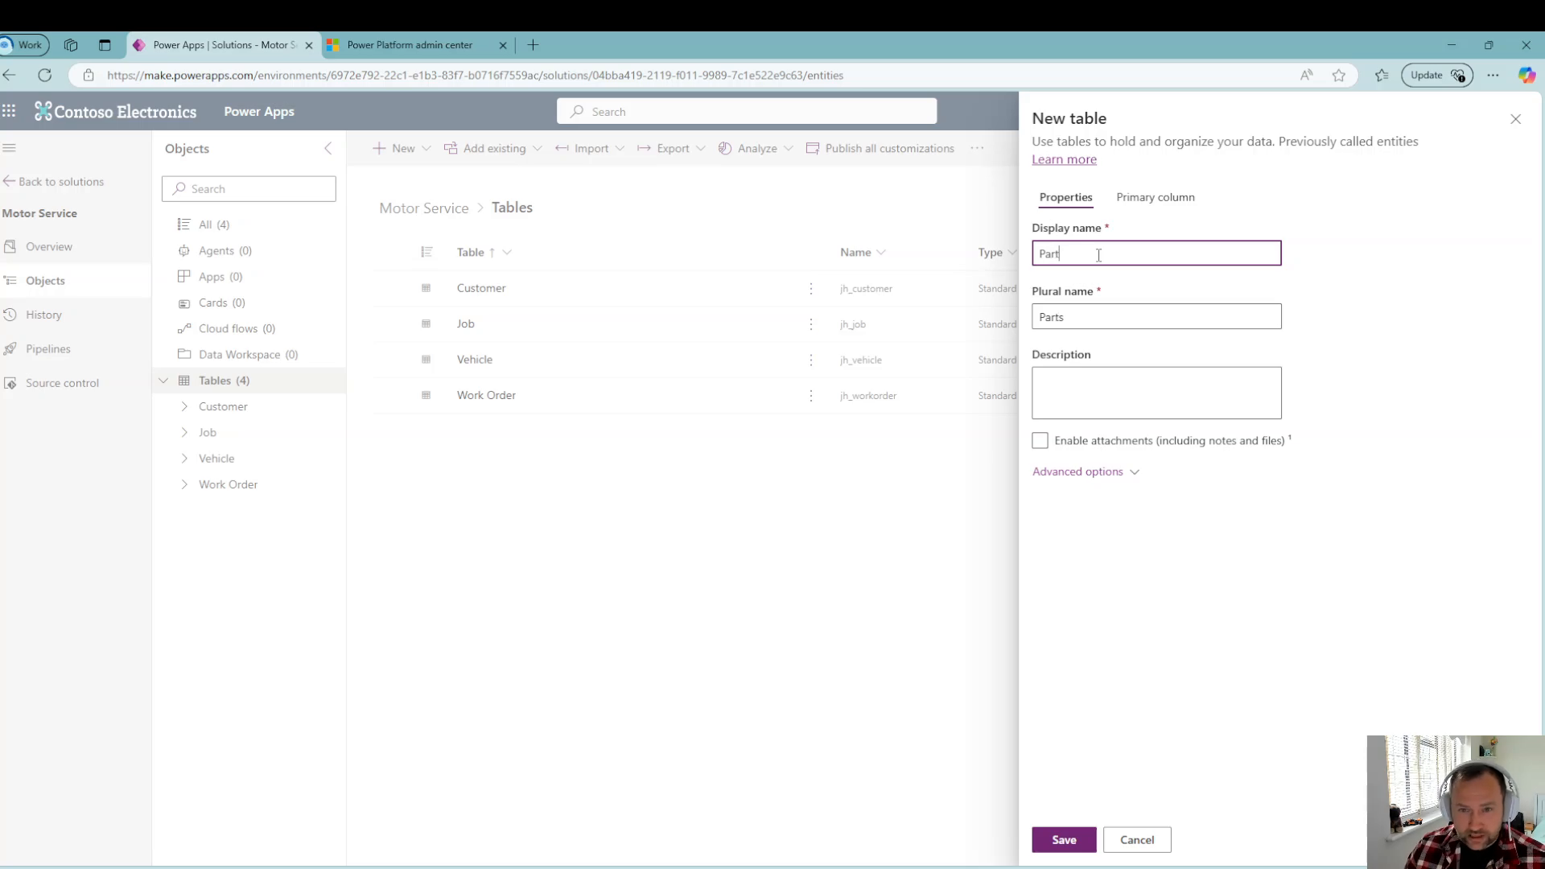
left_click(1143, 199)
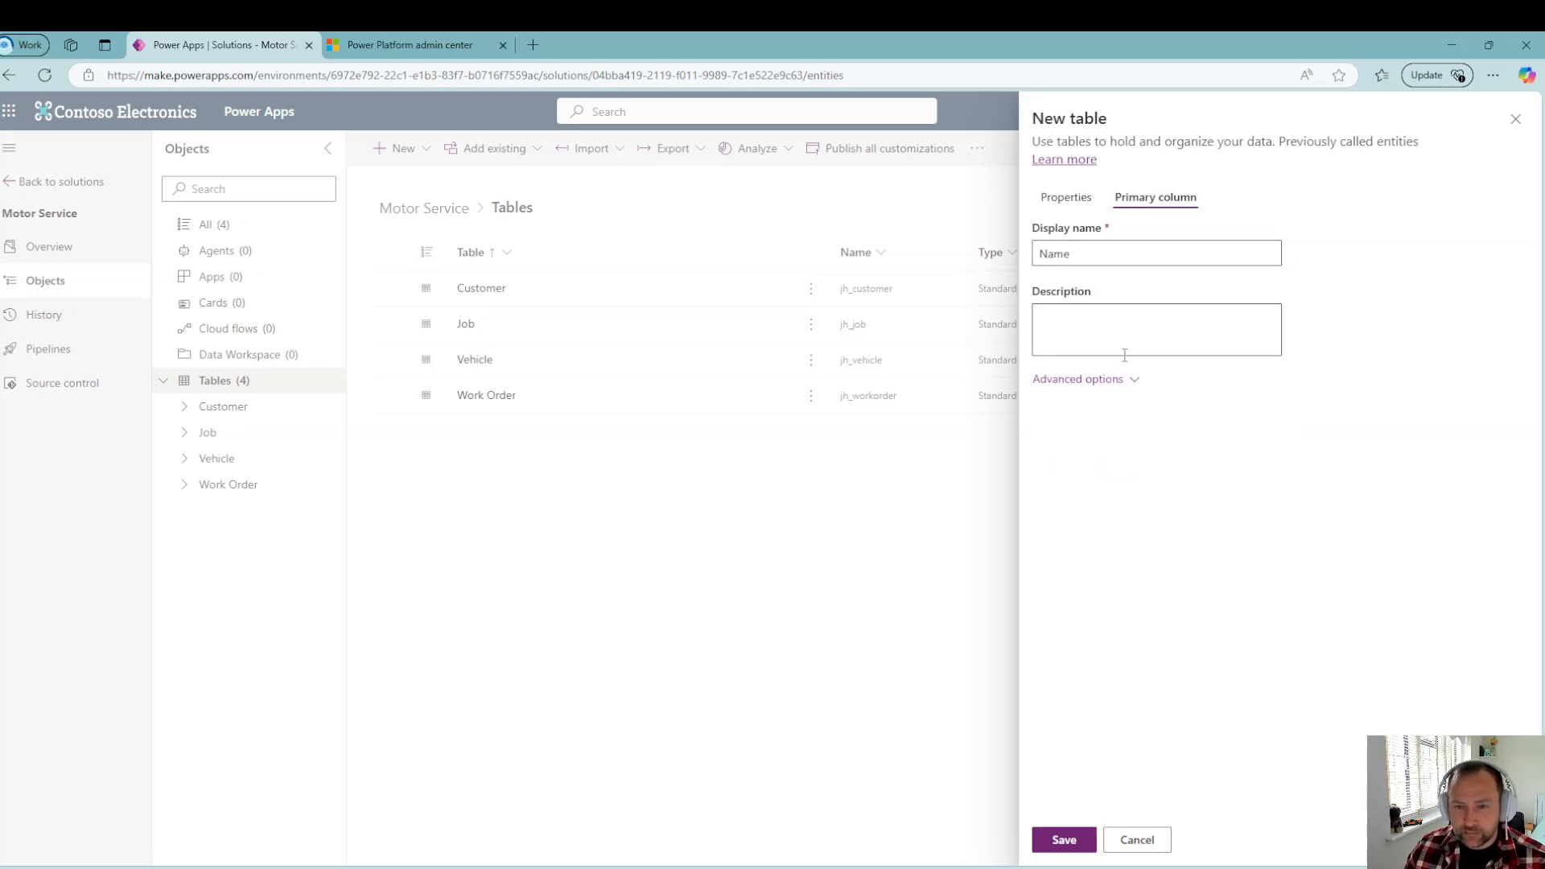
left_click(1133, 382)
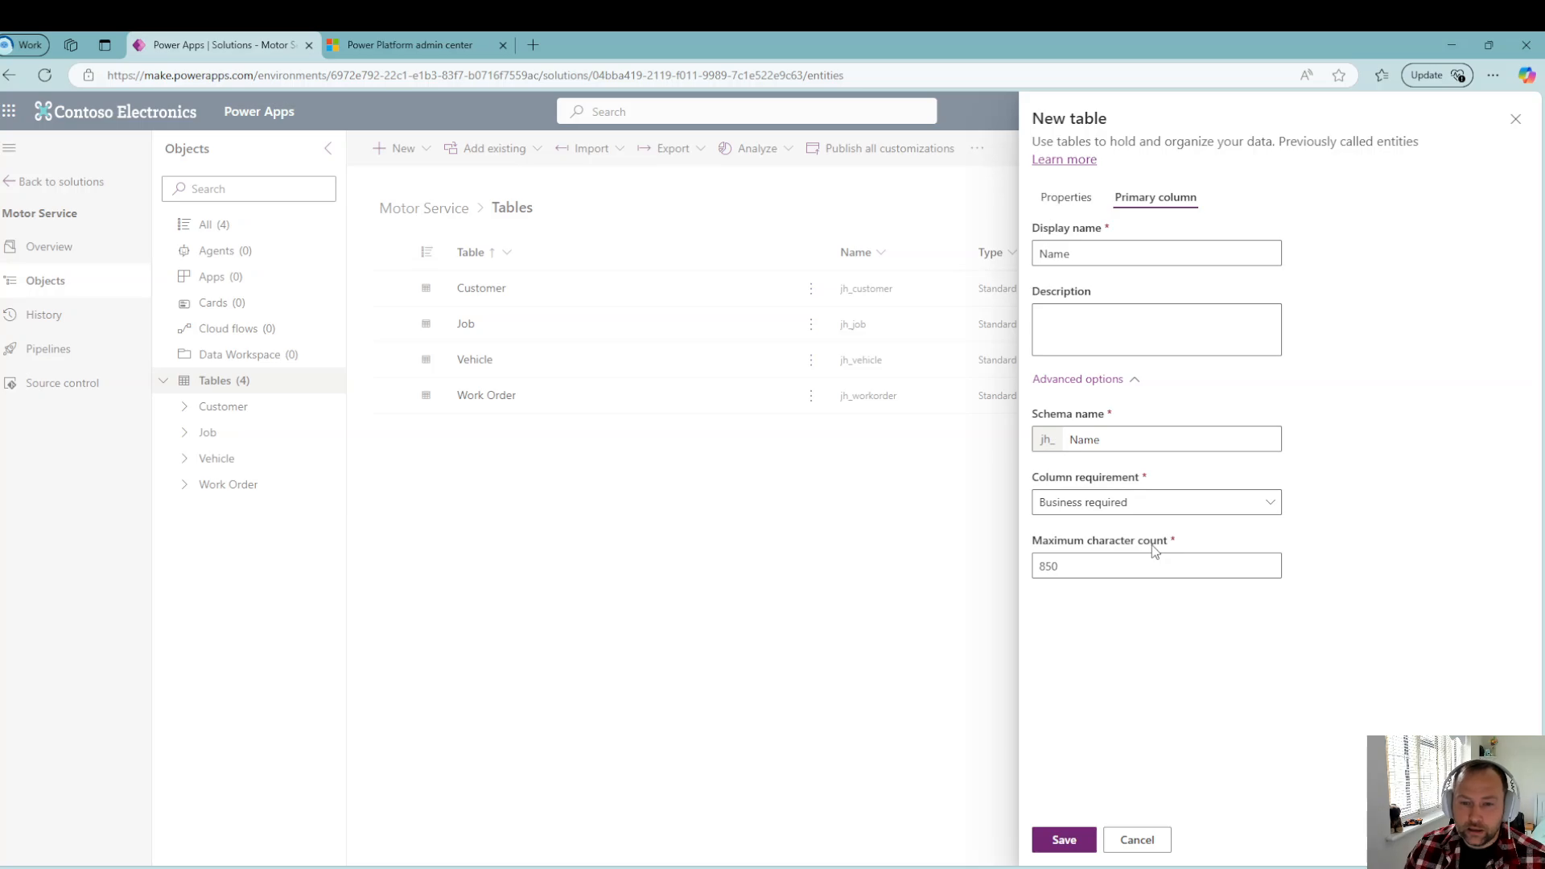
left_click(1064, 839)
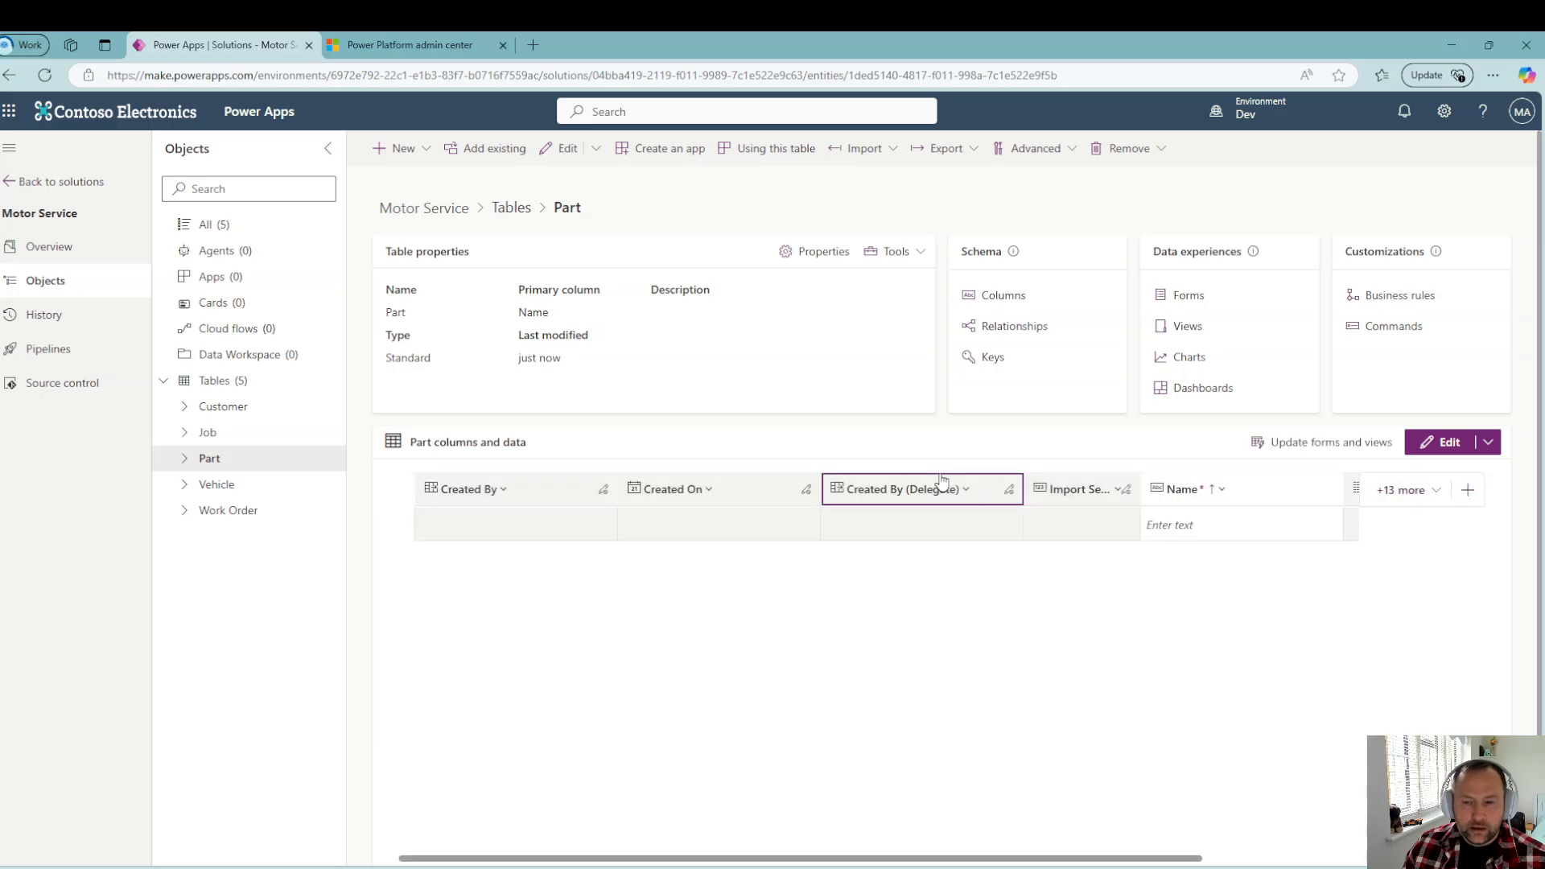
Step: Start a new column in the Part table named Stock with the Whole number data type
left_click_drag(902, 862, 1053, 863)
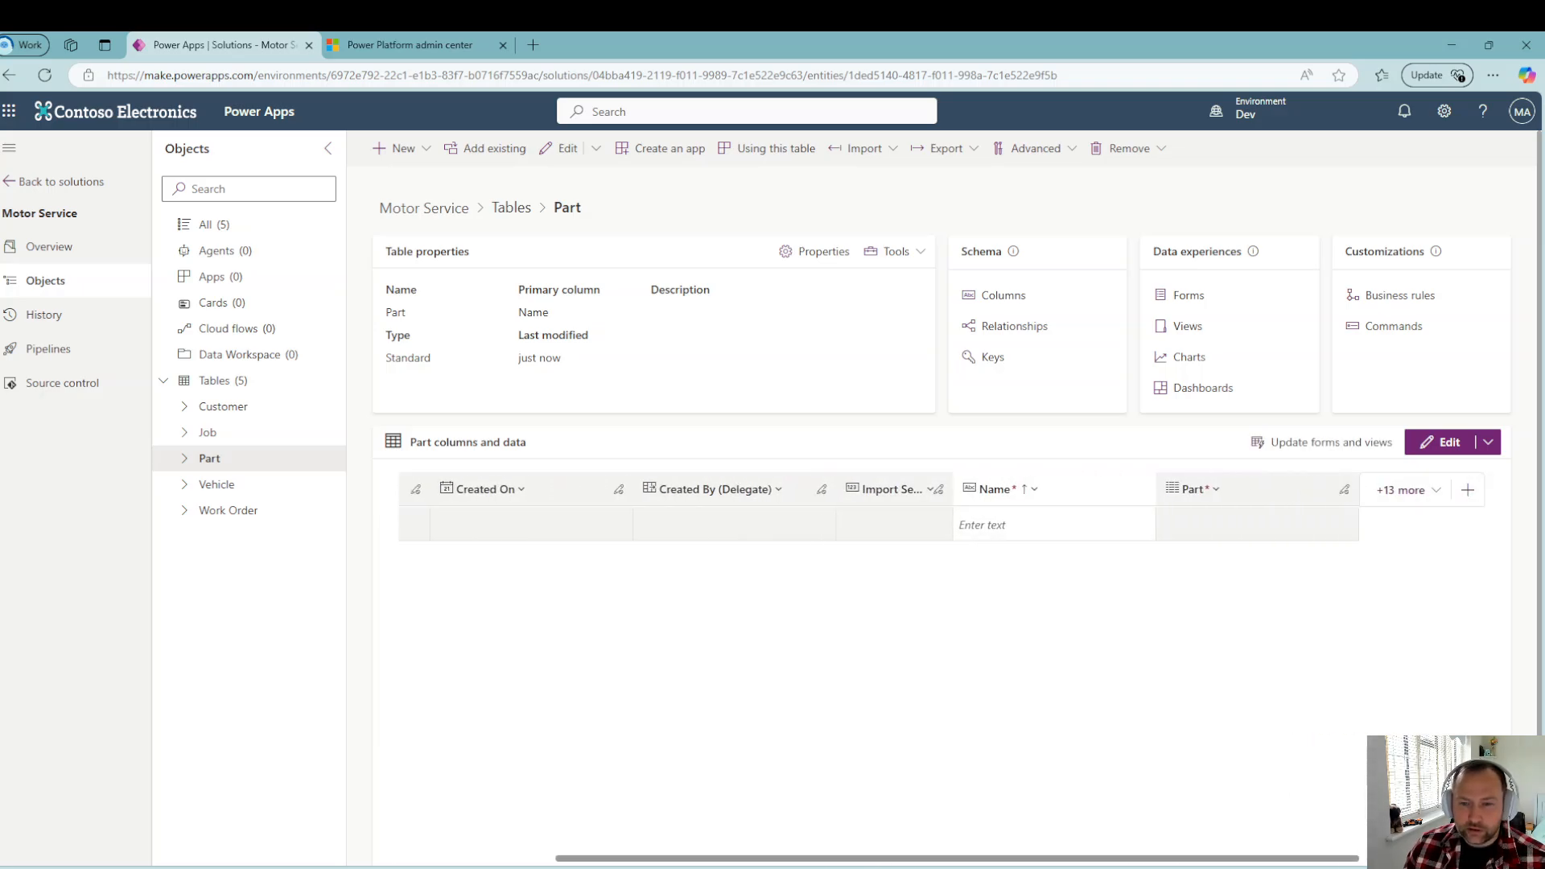
left_click(1468, 489)
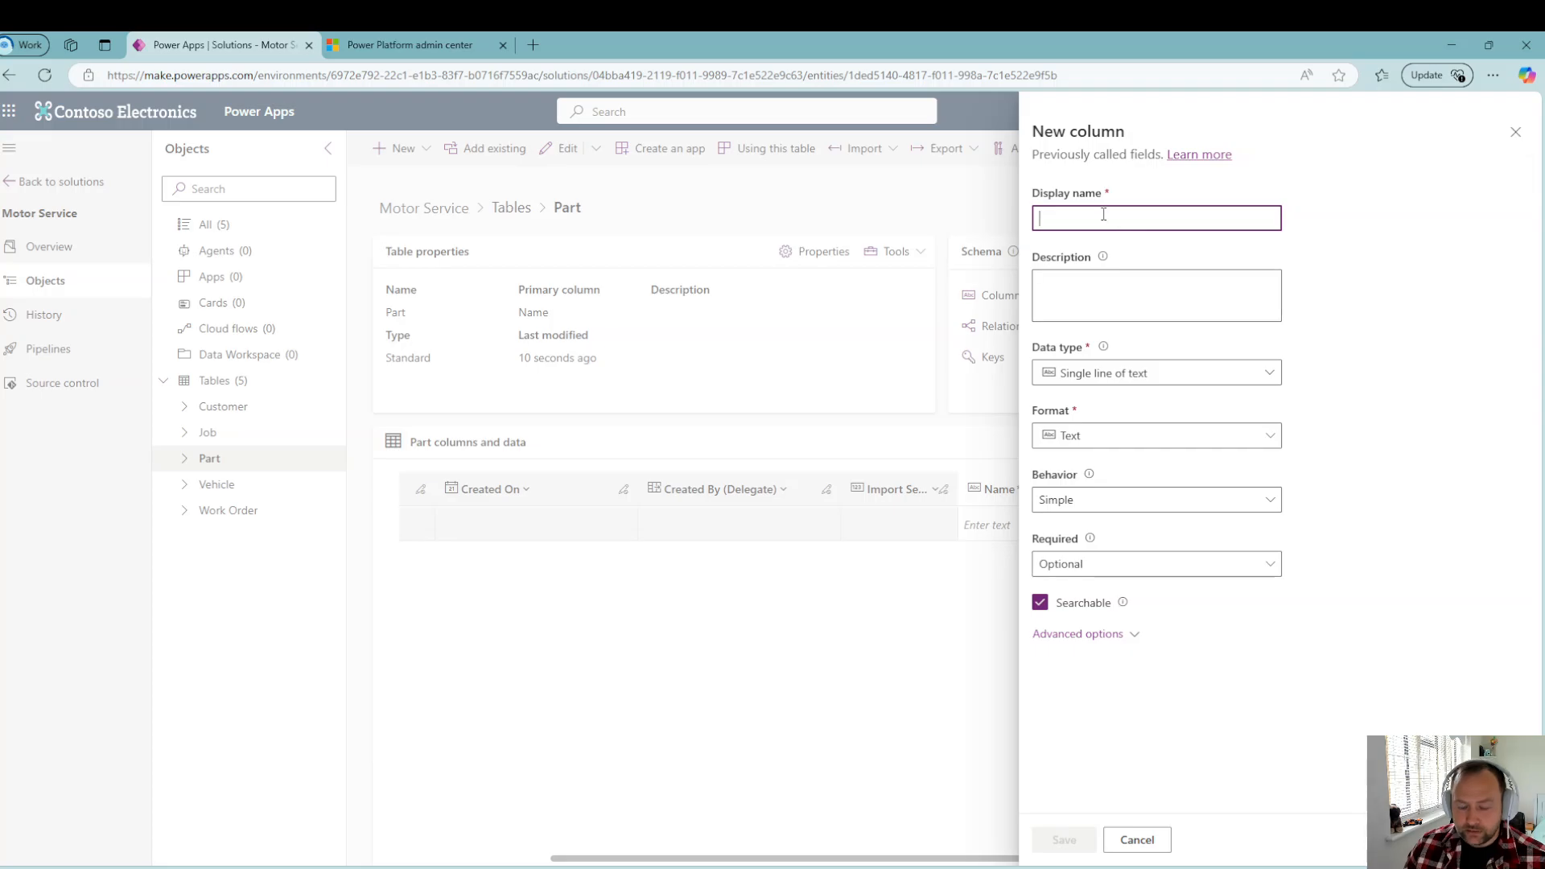
type("S")
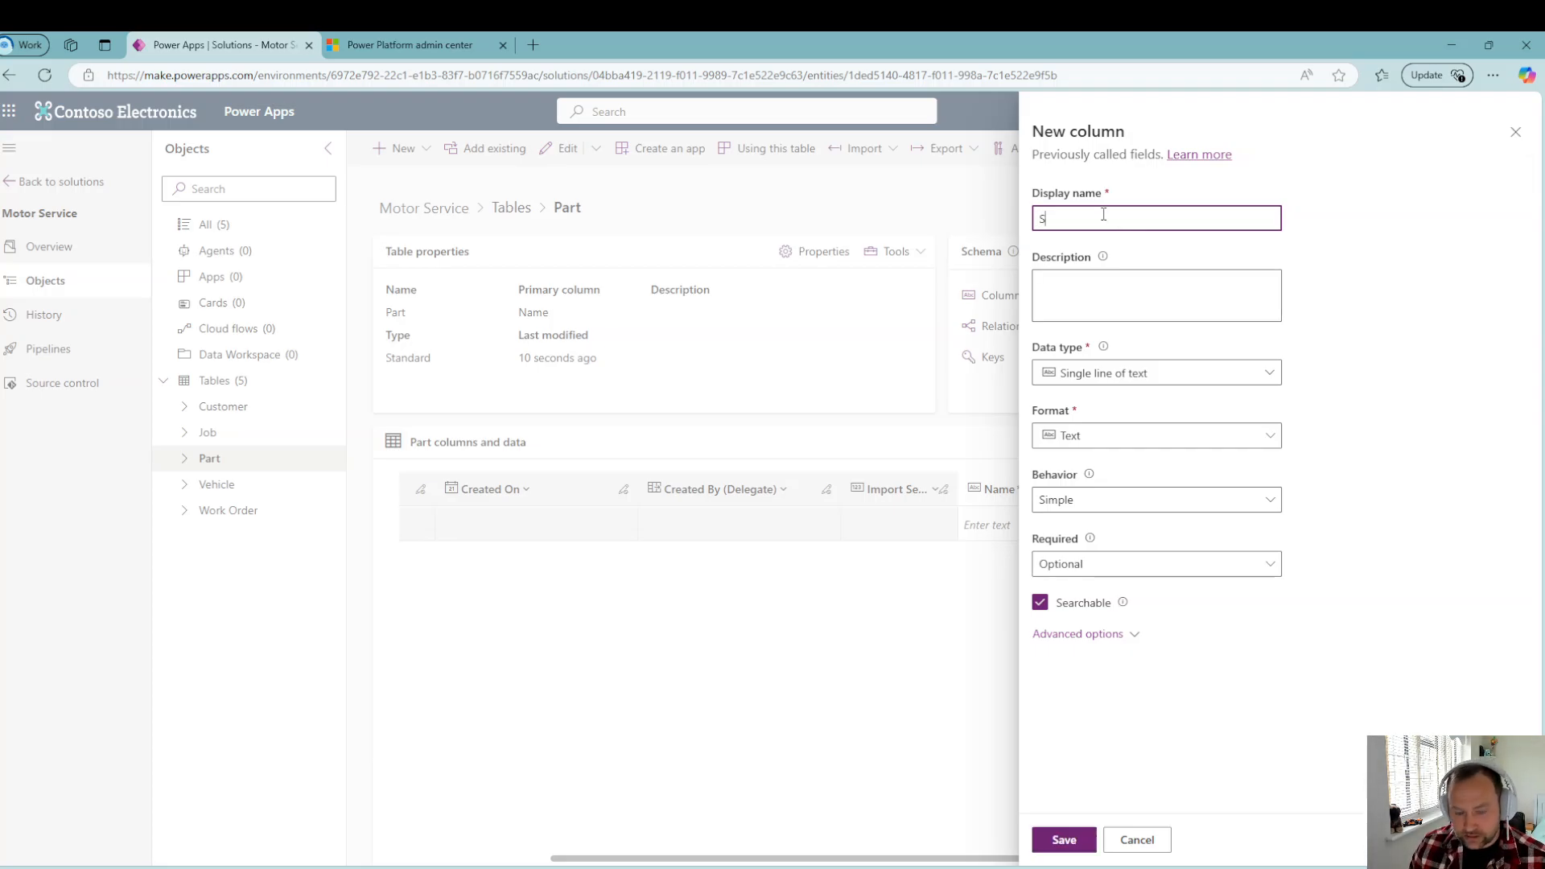
type("tock")
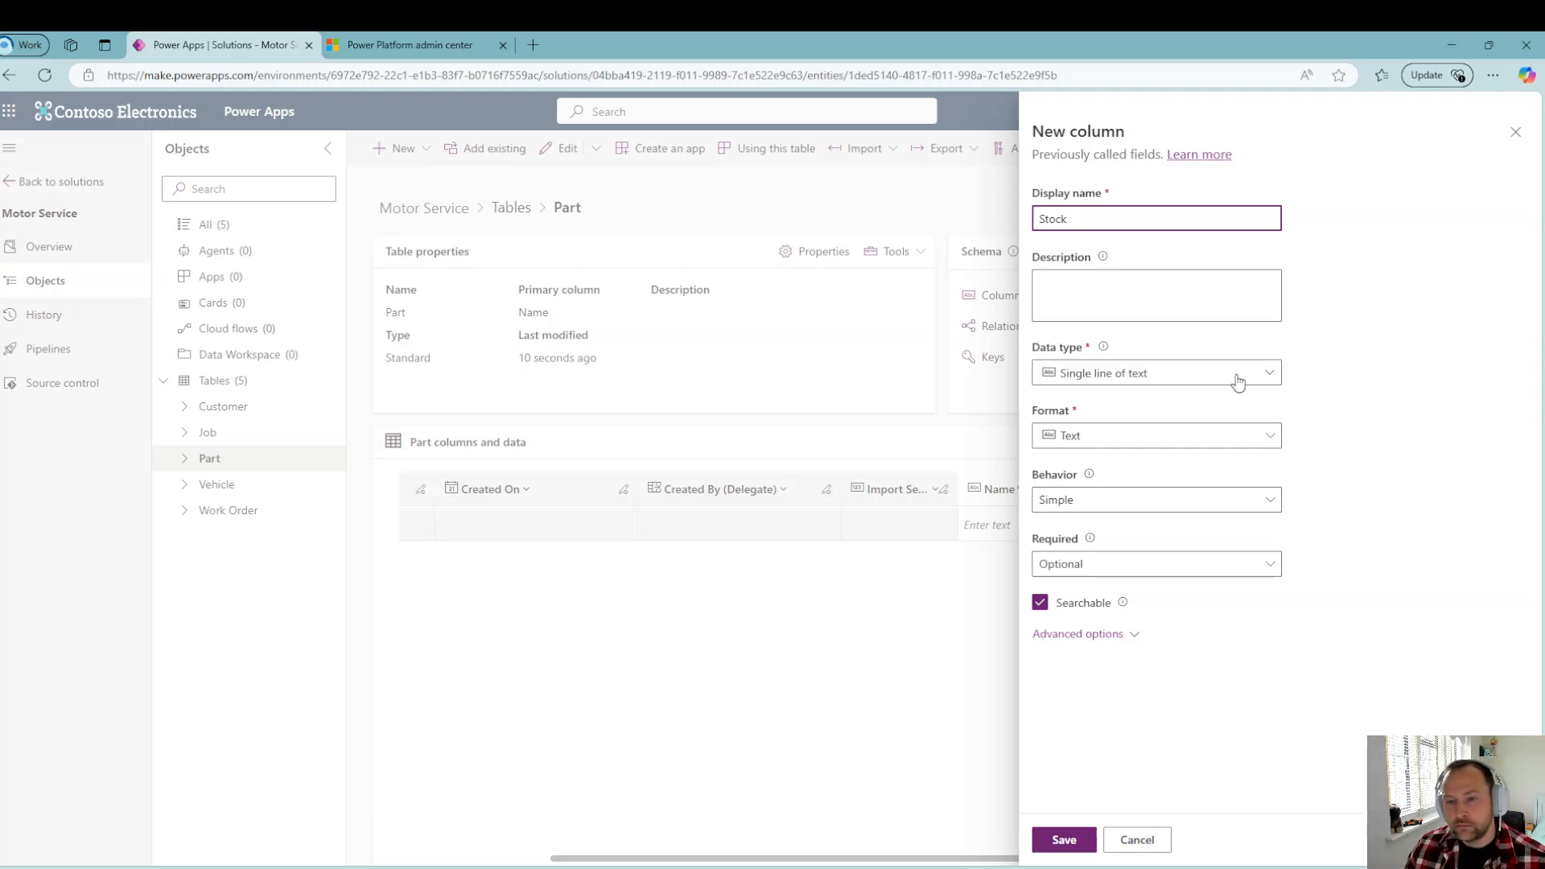
left_click(1261, 378)
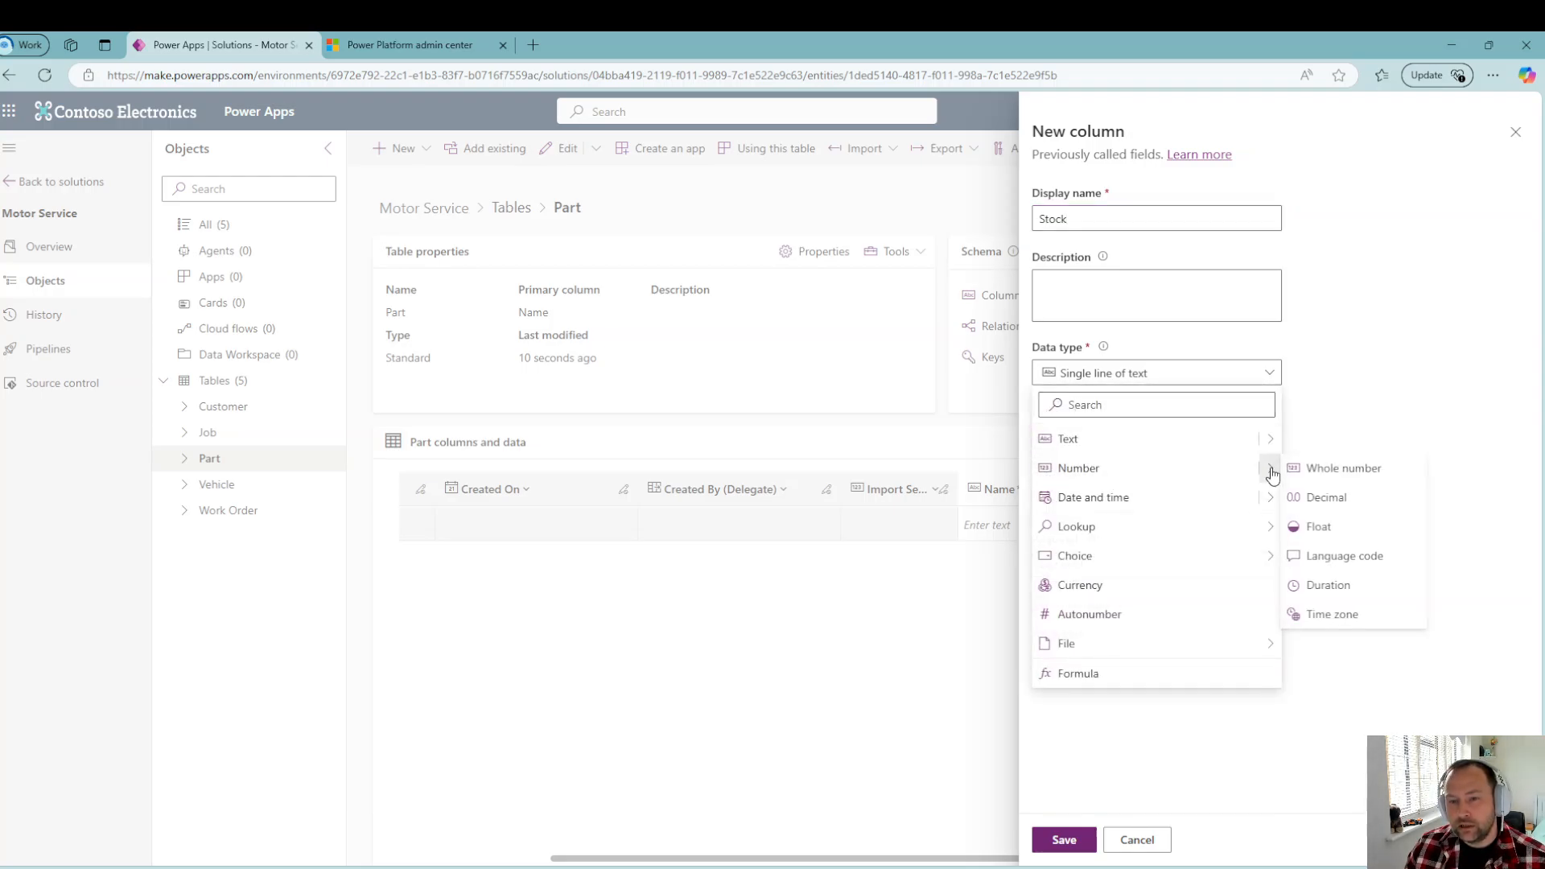
left_click(1304, 470)
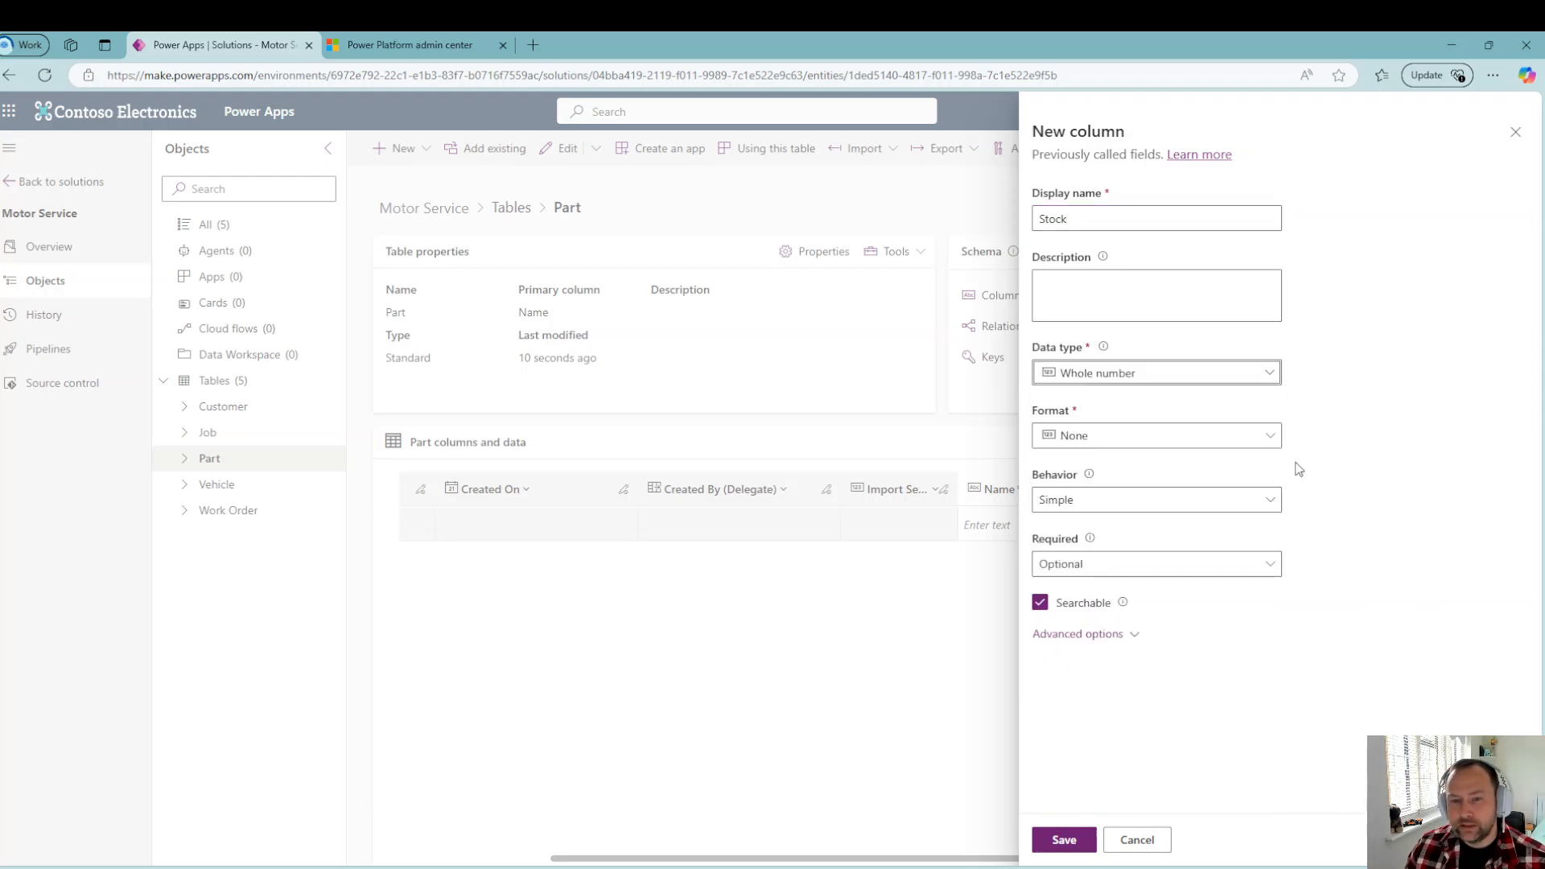
Step: Make the Stock column Business required, set its minimum value to 0 and save the column
left_click(1108, 568)
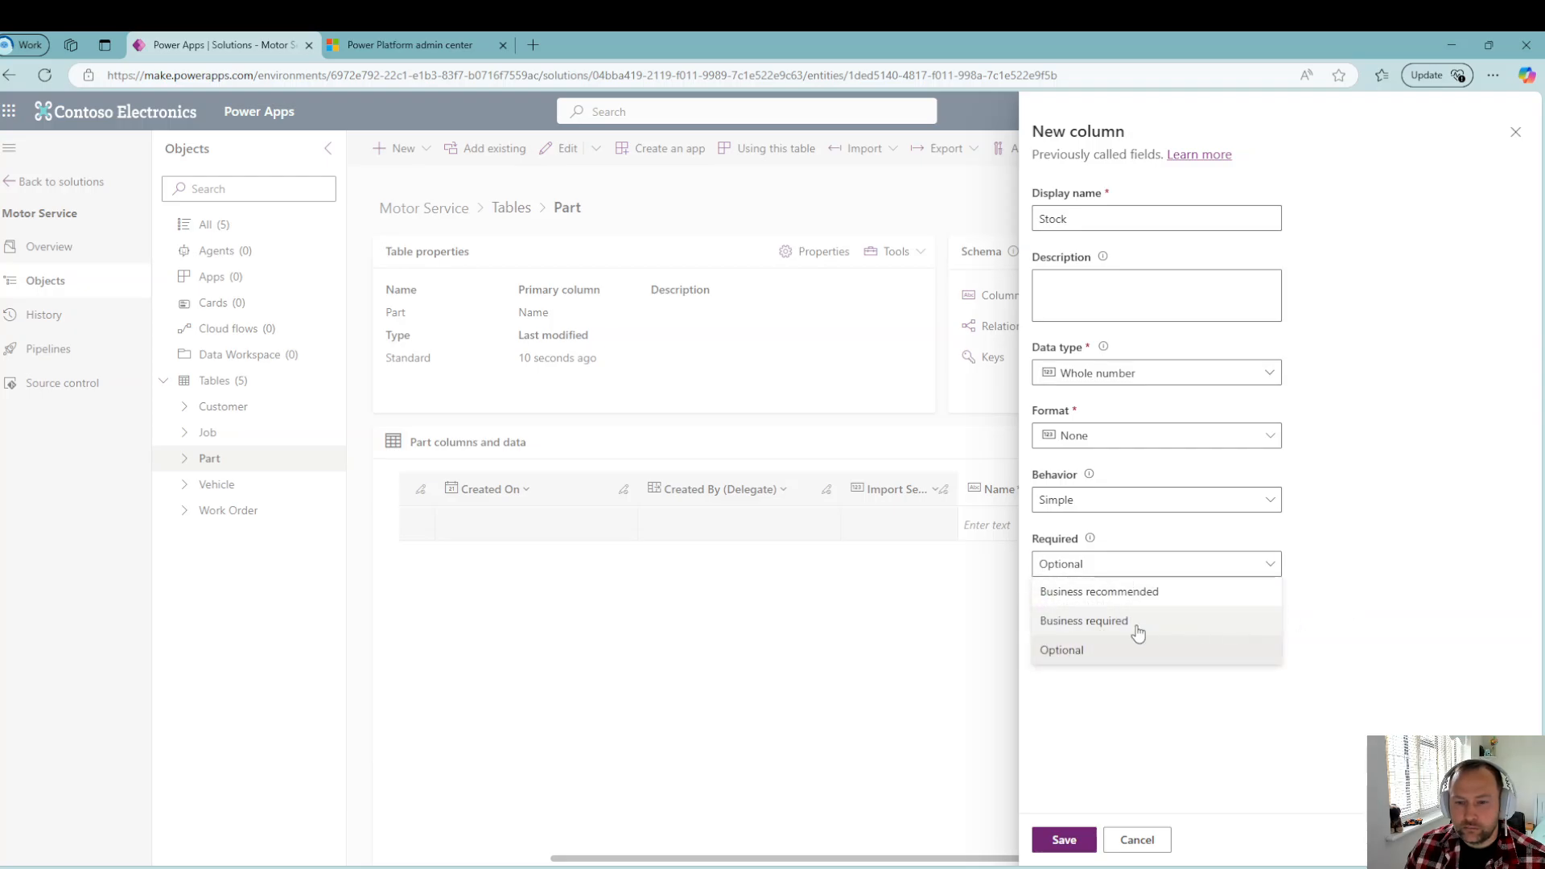
left_click(1135, 625)
left_click(1134, 636)
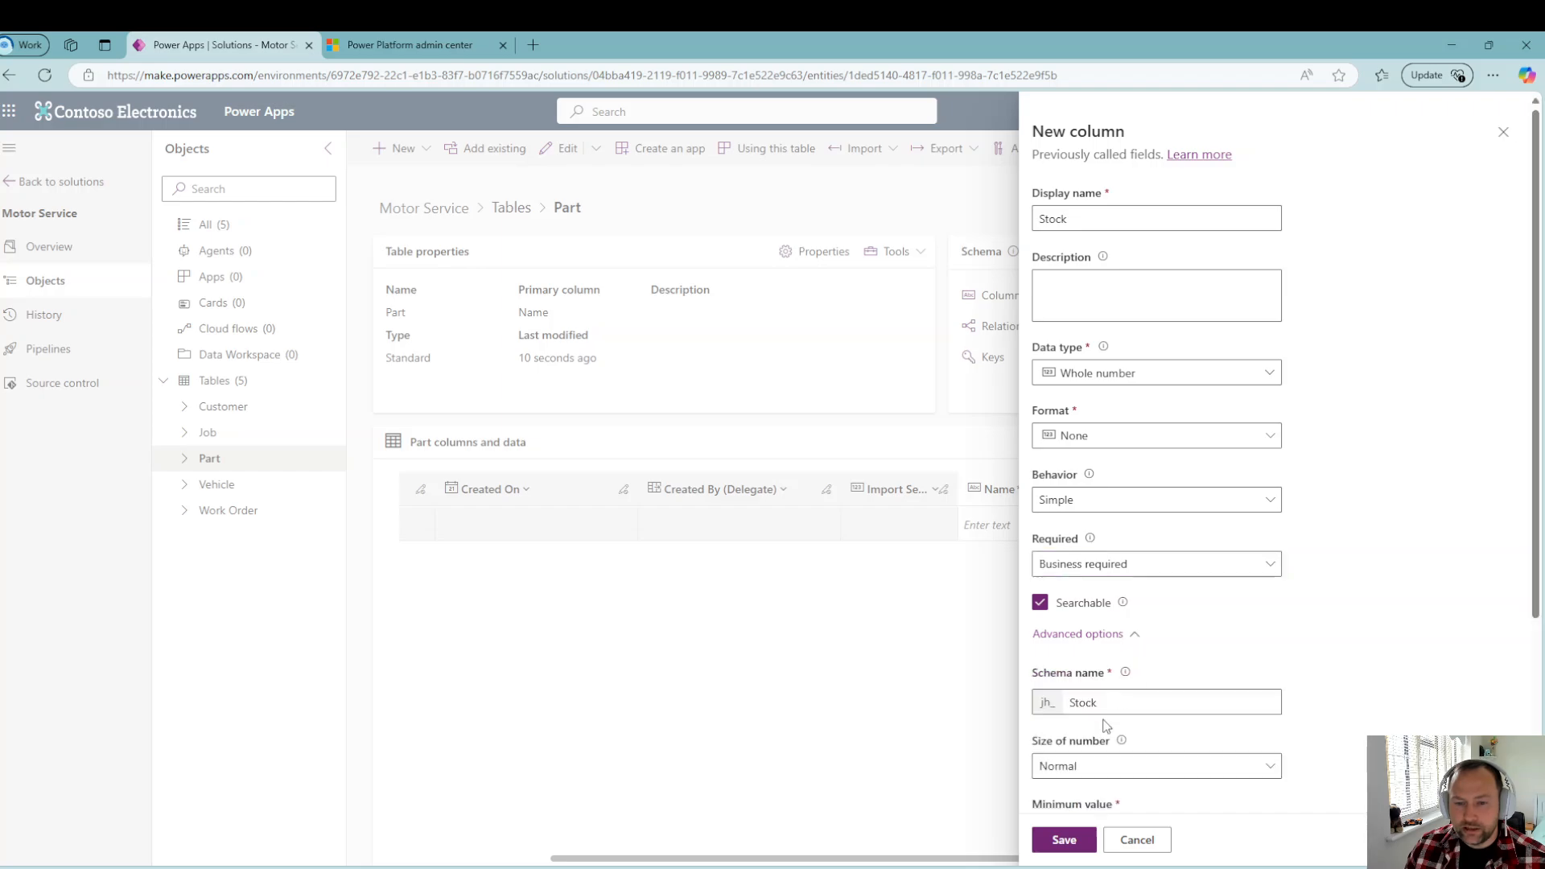
scroll(1124, 721, "down", 2)
left_click_drag(1135, 670, 1016, 680)
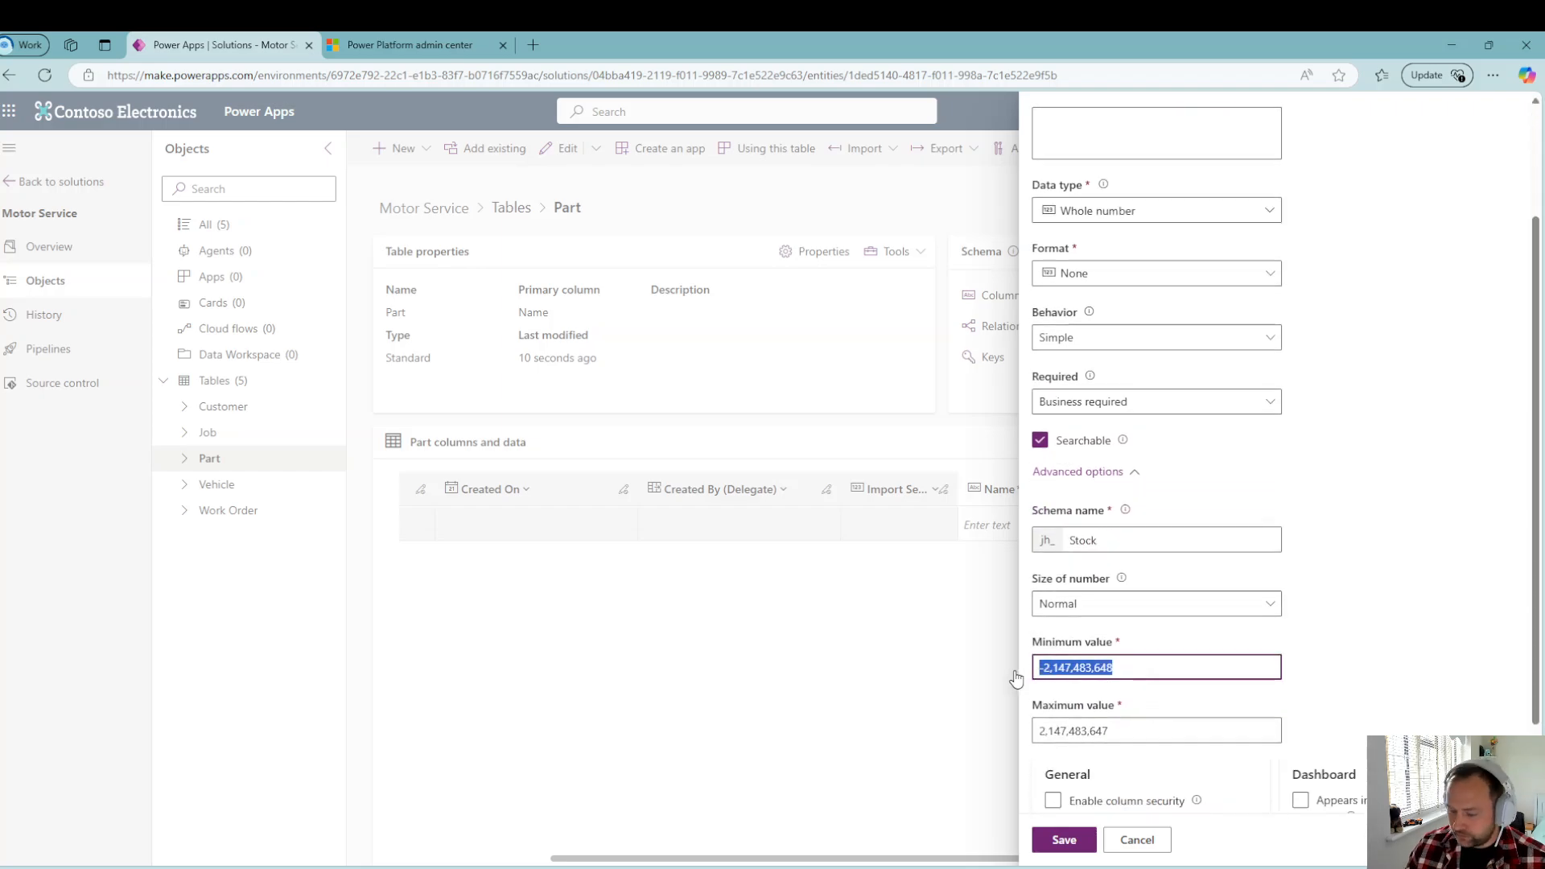
type("0")
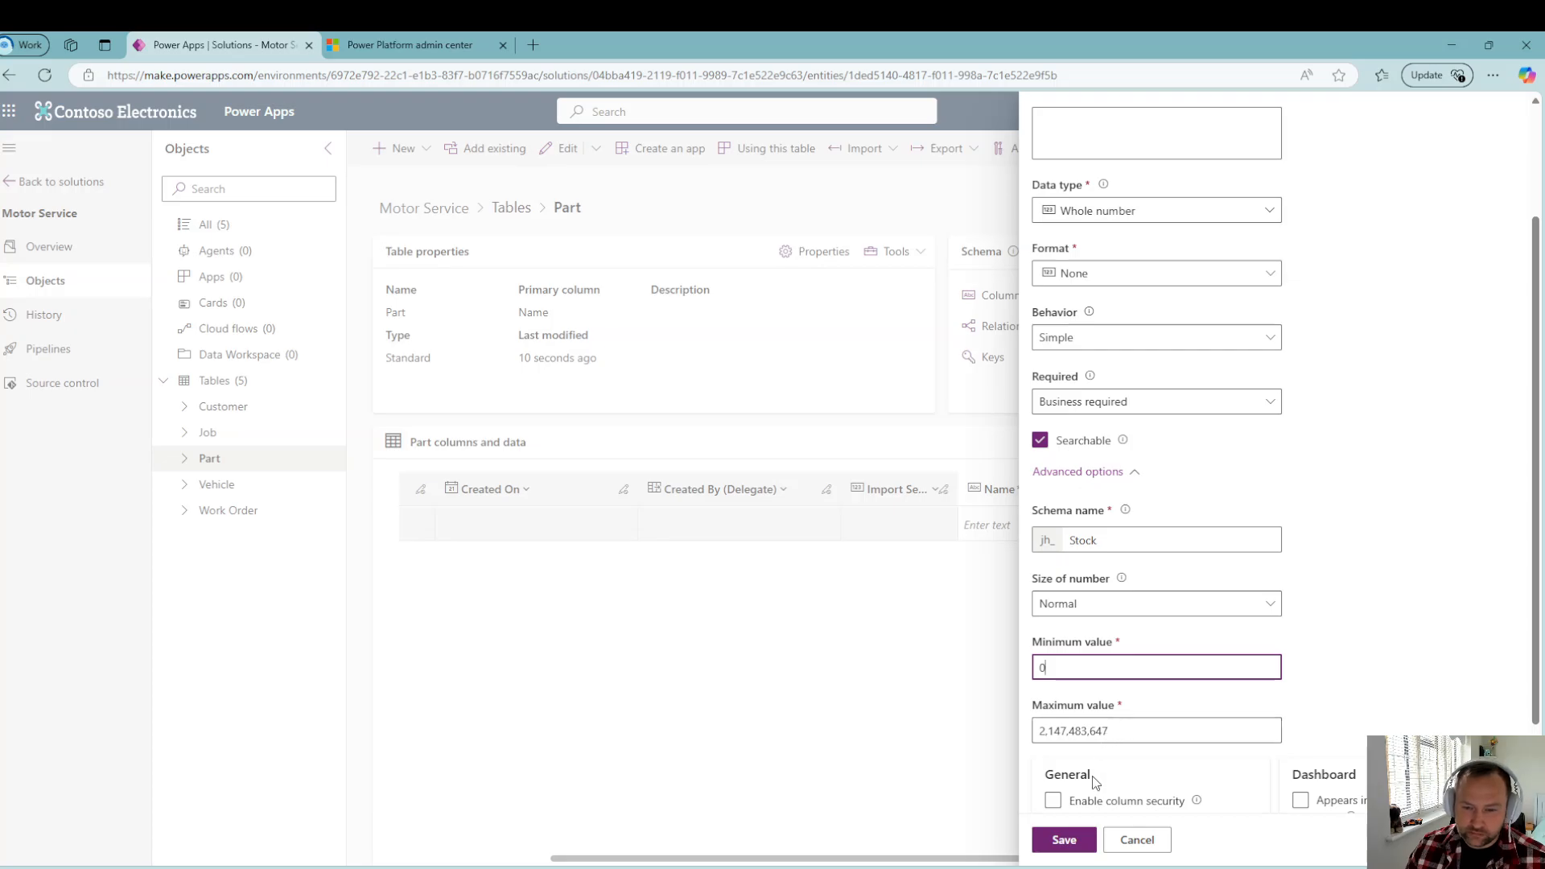
left_click(1064, 839)
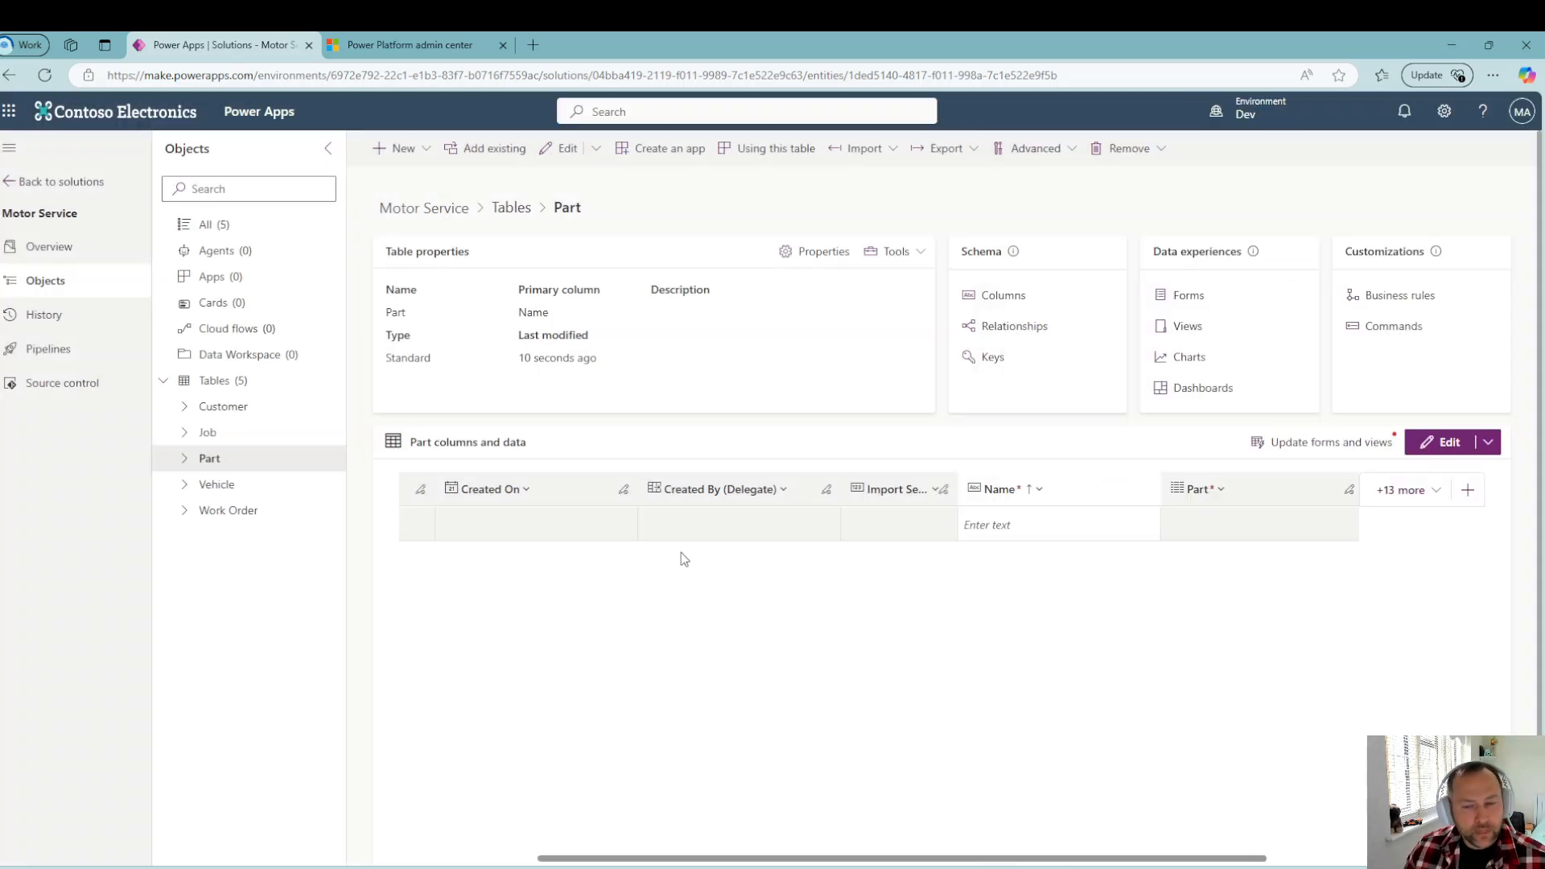
Step: Start a new column in the Job table named Part with the Lookup data type
left_click(212, 516)
left_click(210, 441)
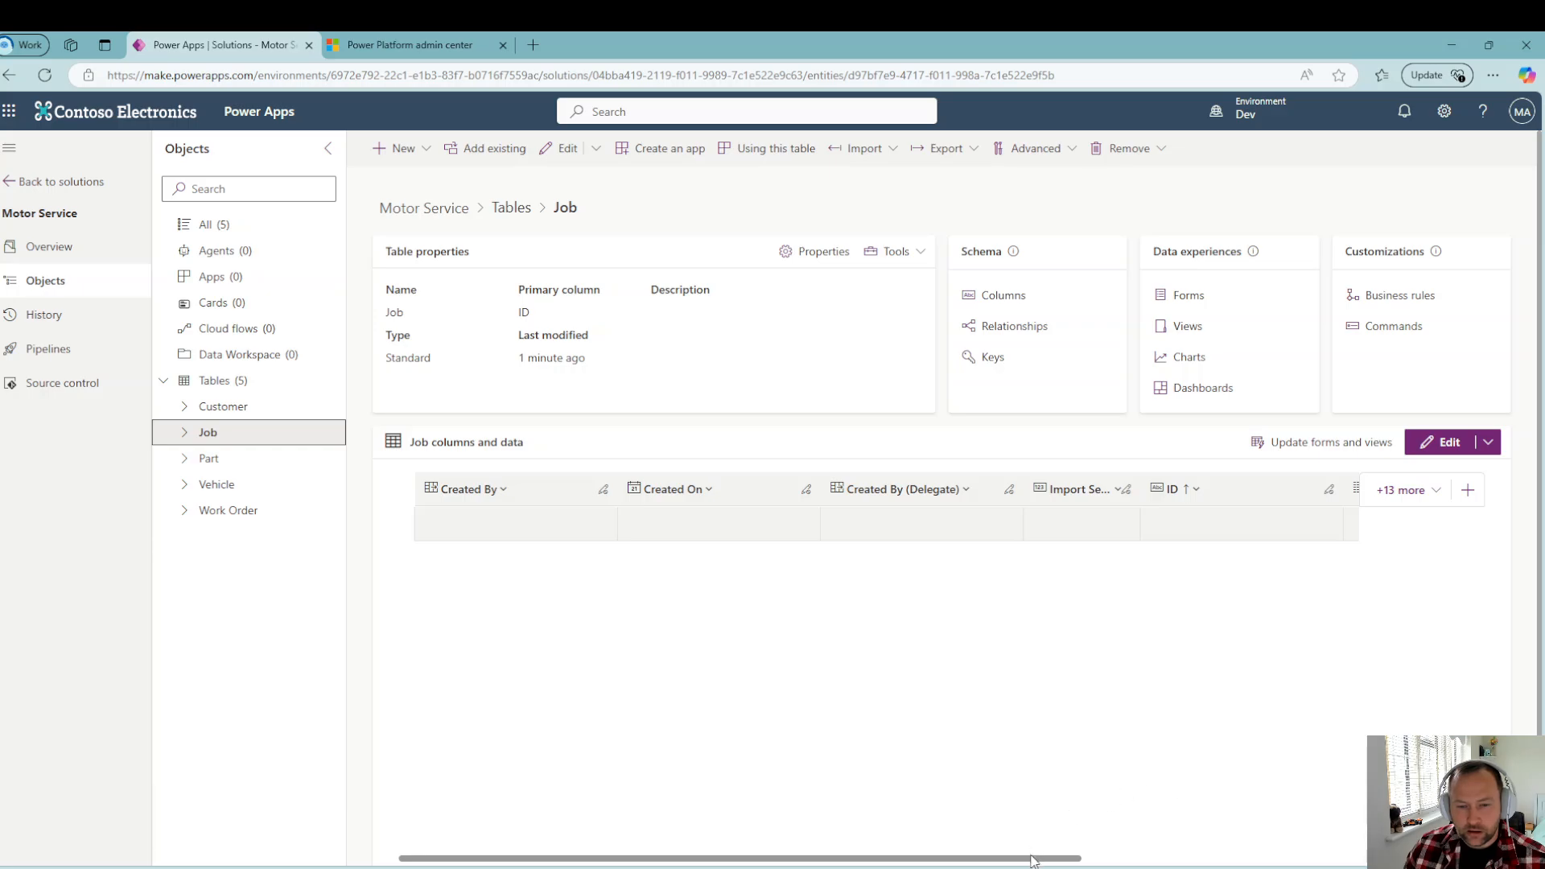
left_click_drag(1033, 860, 1311, 860)
left_click(1468, 490)
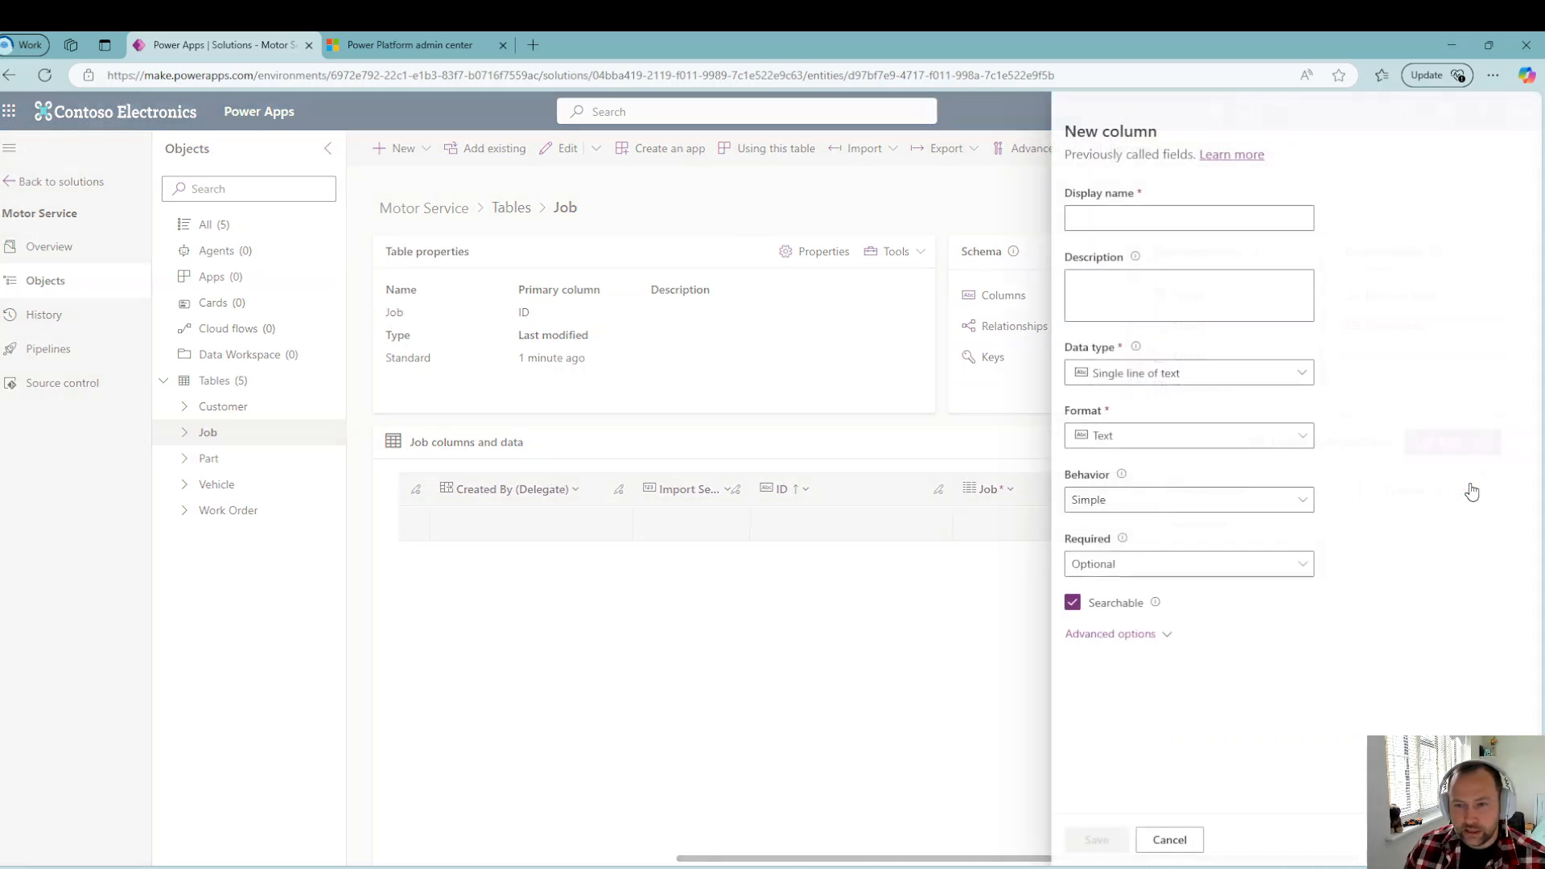
type("Pa")
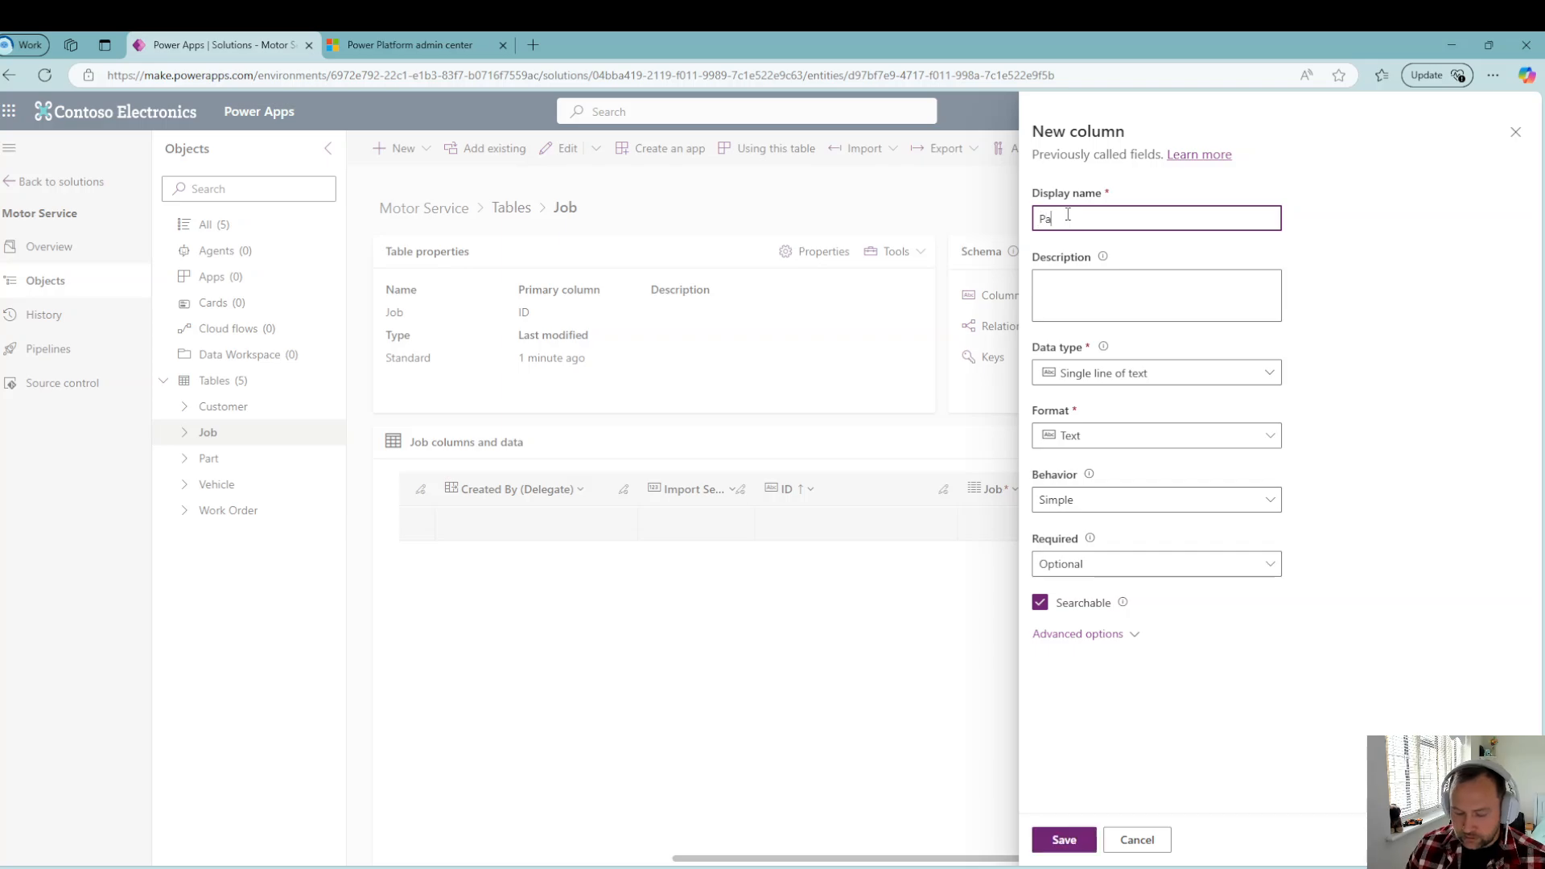
type("rt")
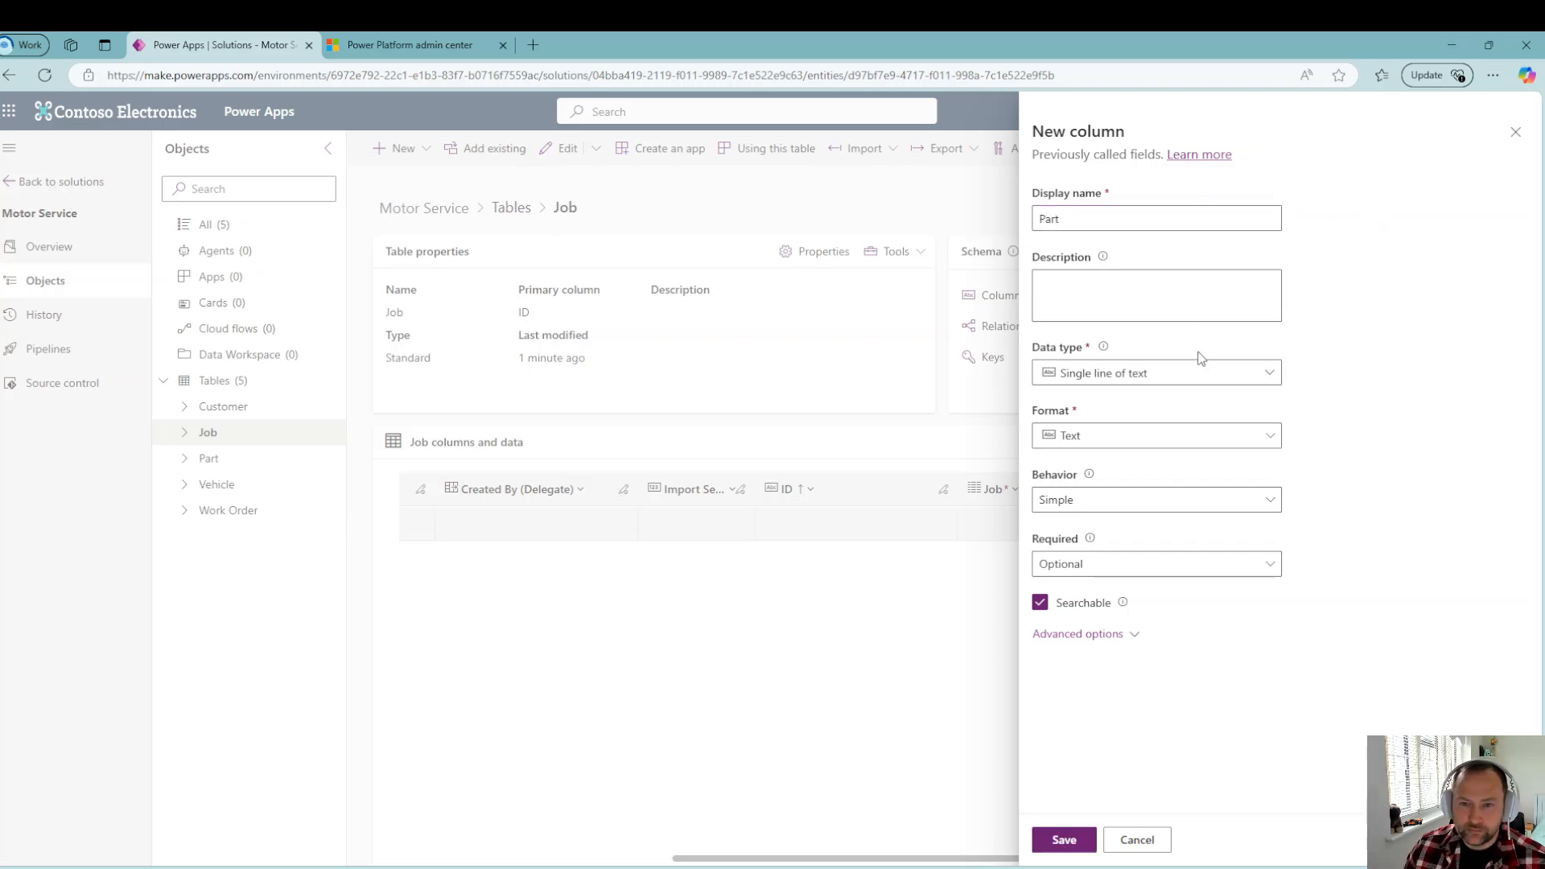
left_click(1263, 375)
mouse_move(1267, 526)
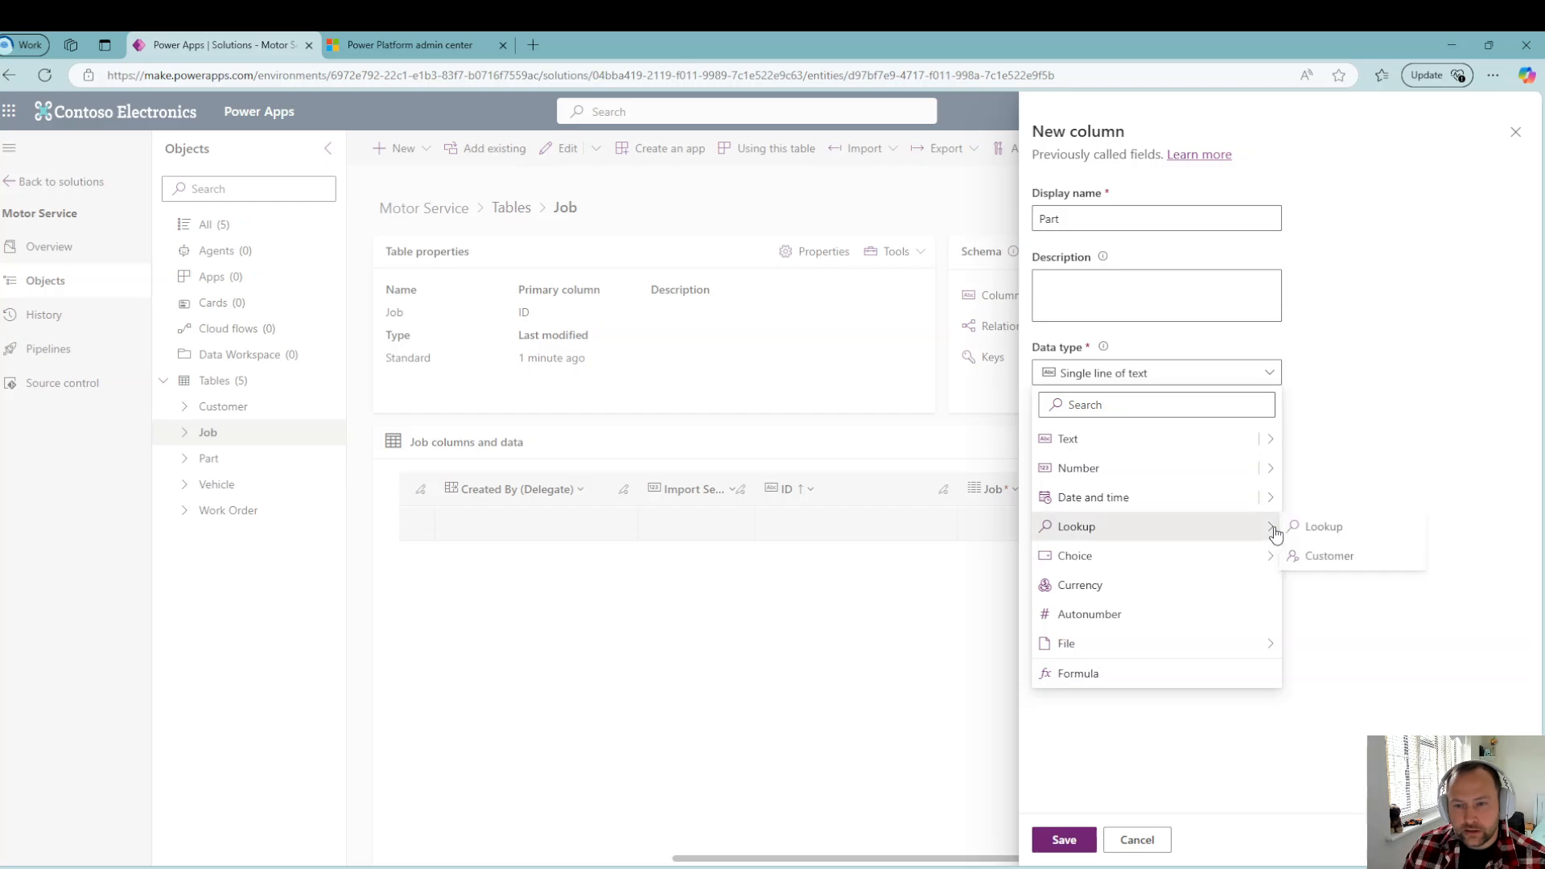
left_click(1324, 527)
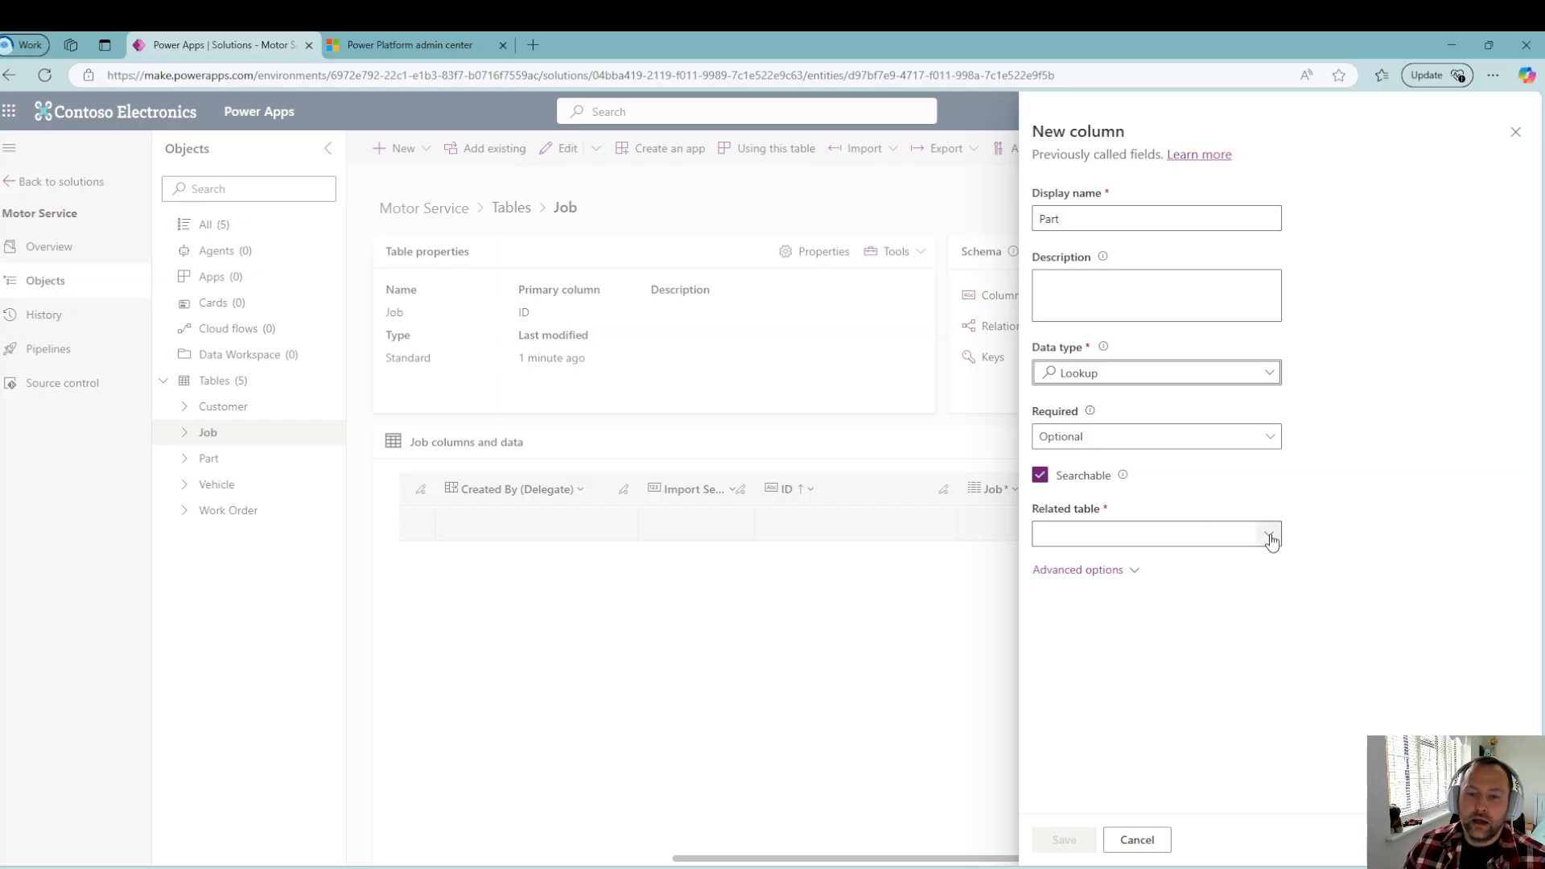
Step: Relate the Part lookup to the Part table and save the column
left_click(1233, 536)
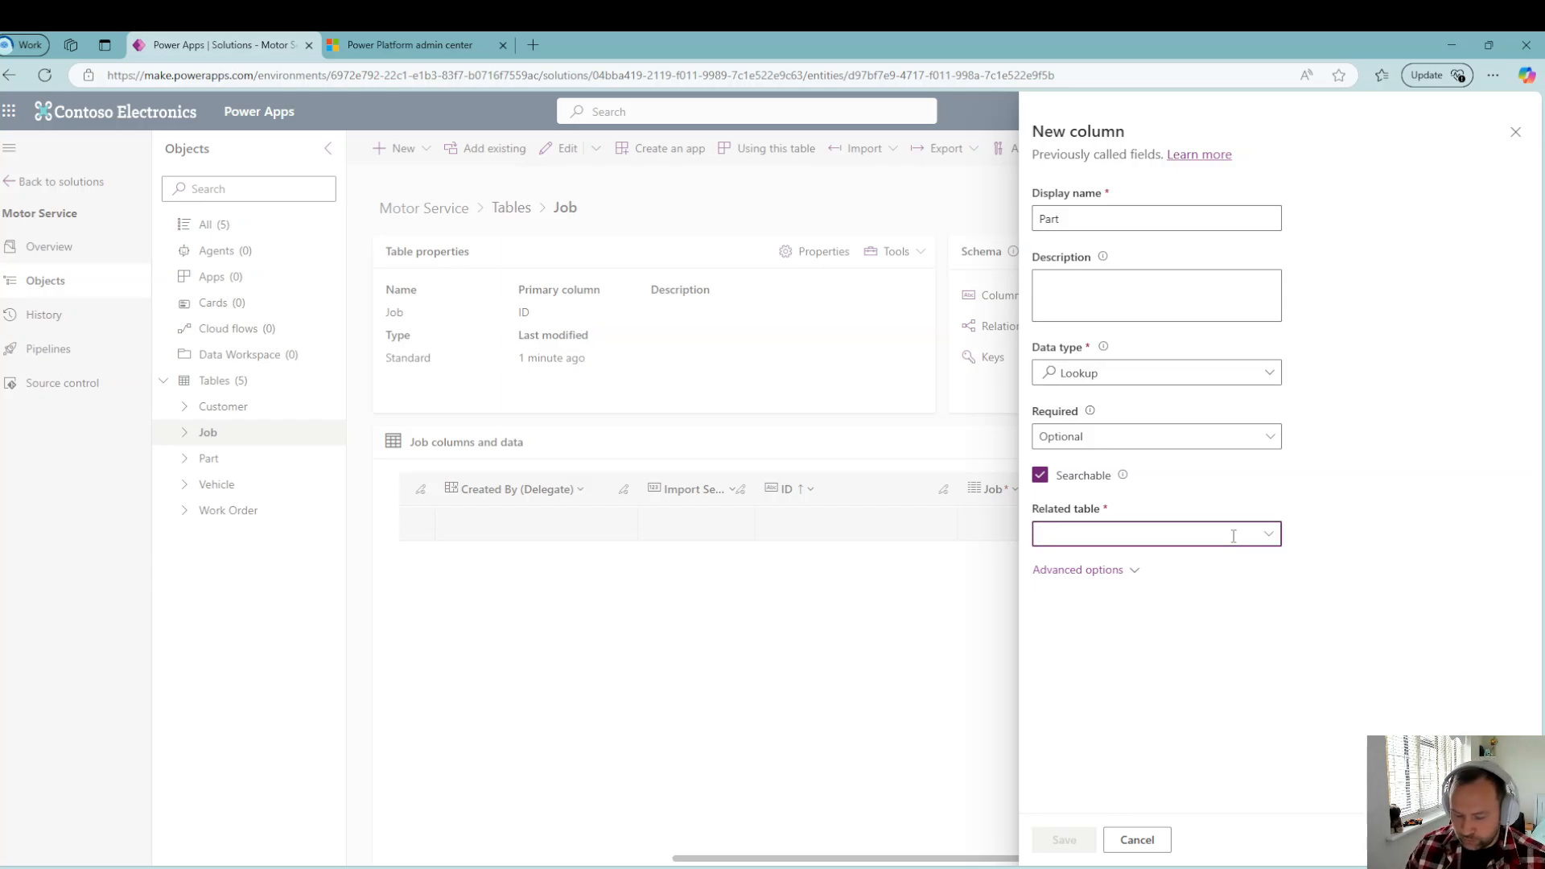
type("part")
left_click(1323, 594)
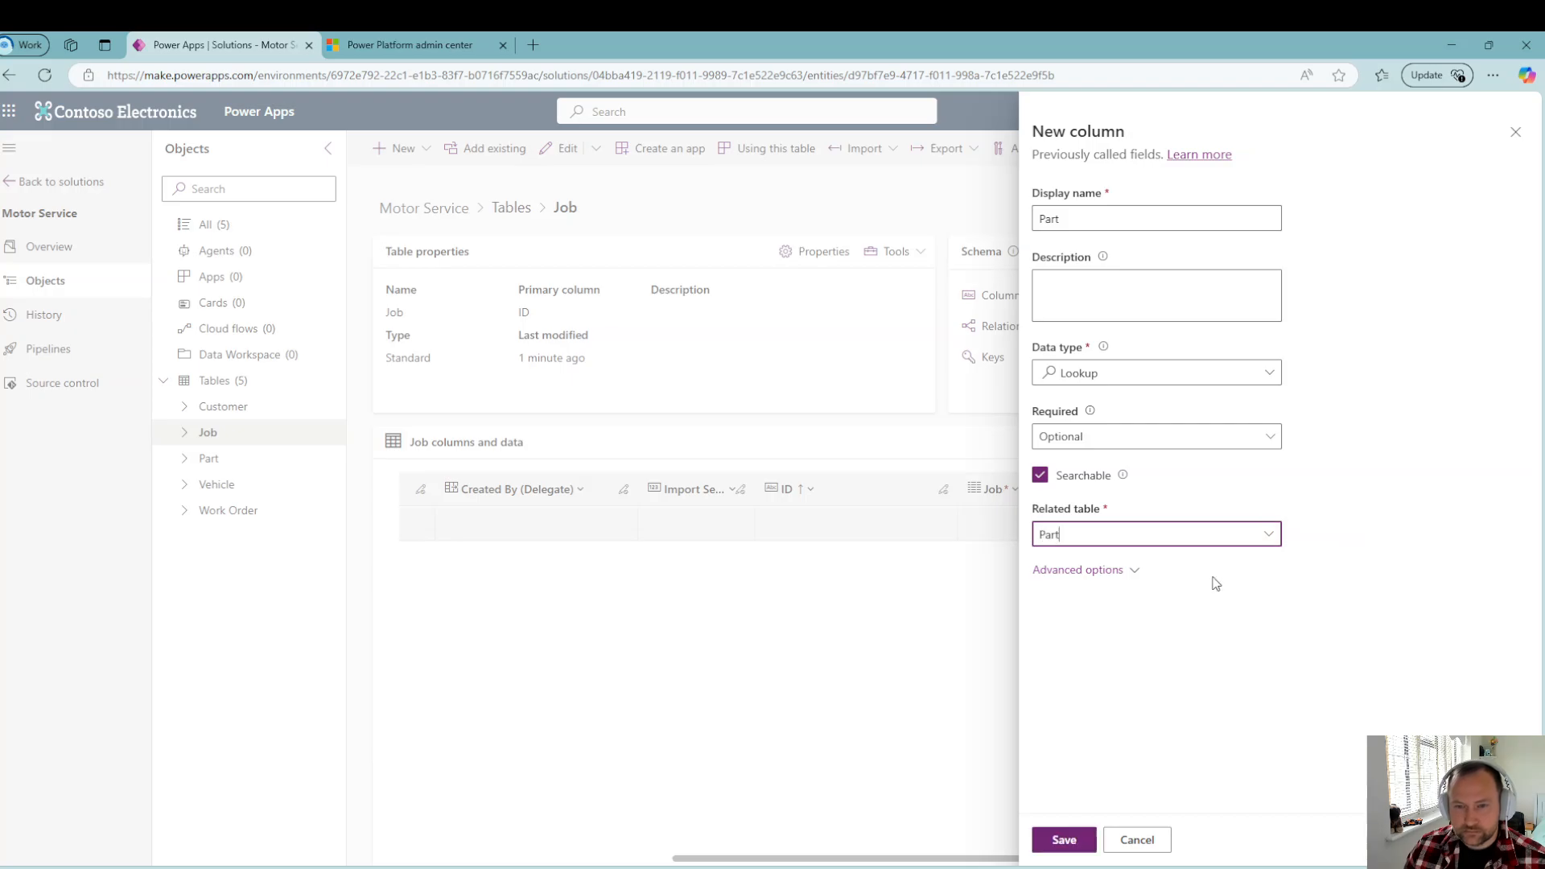
left_click(1074, 842)
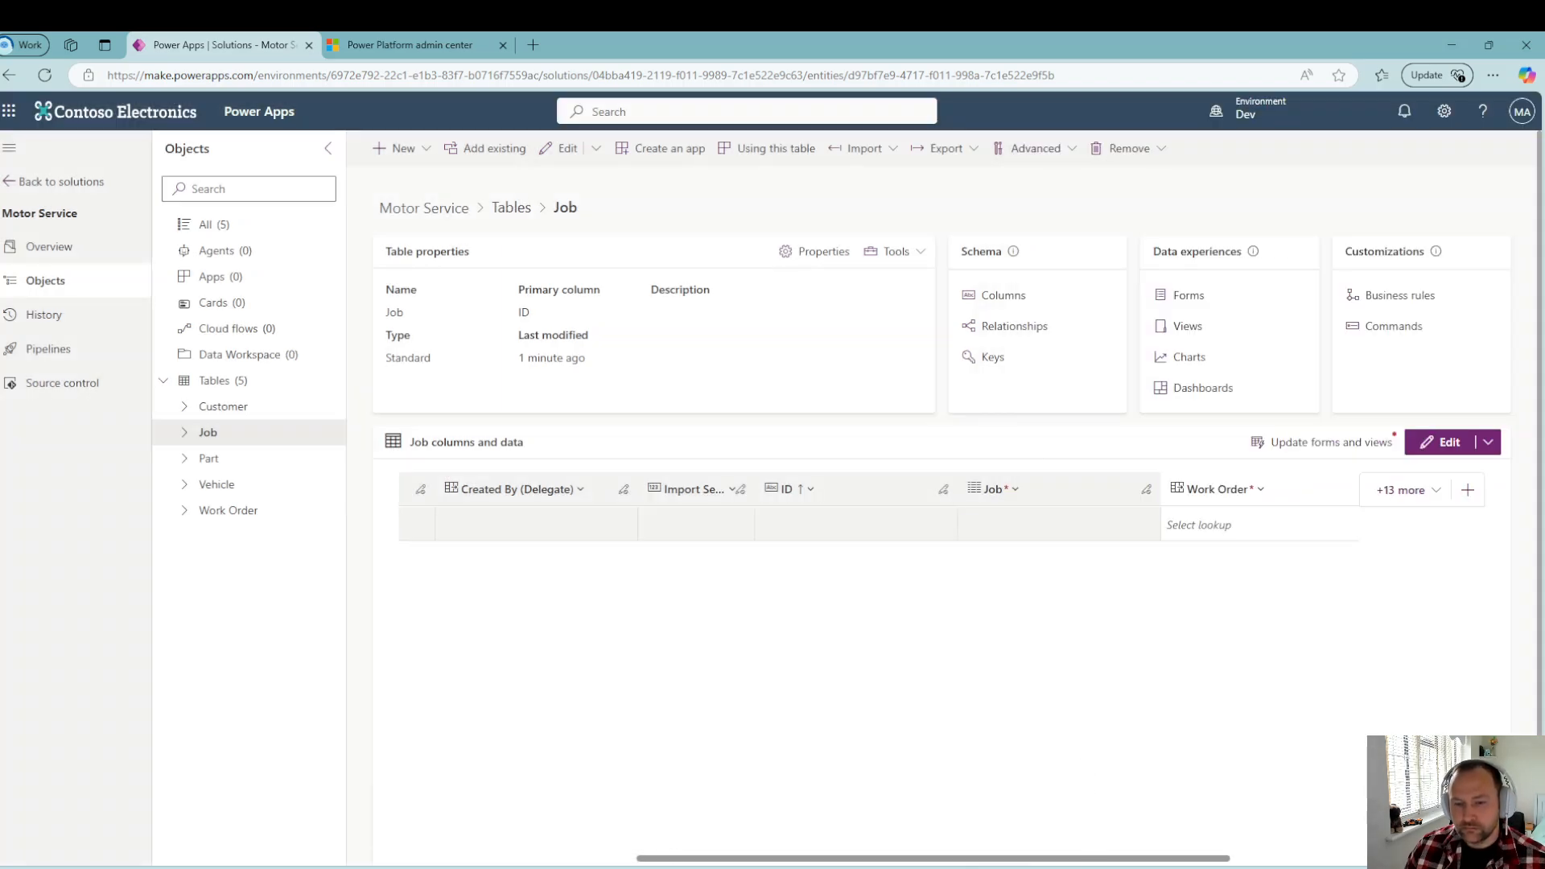
left_click_drag(1192, 859, 1324, 859)
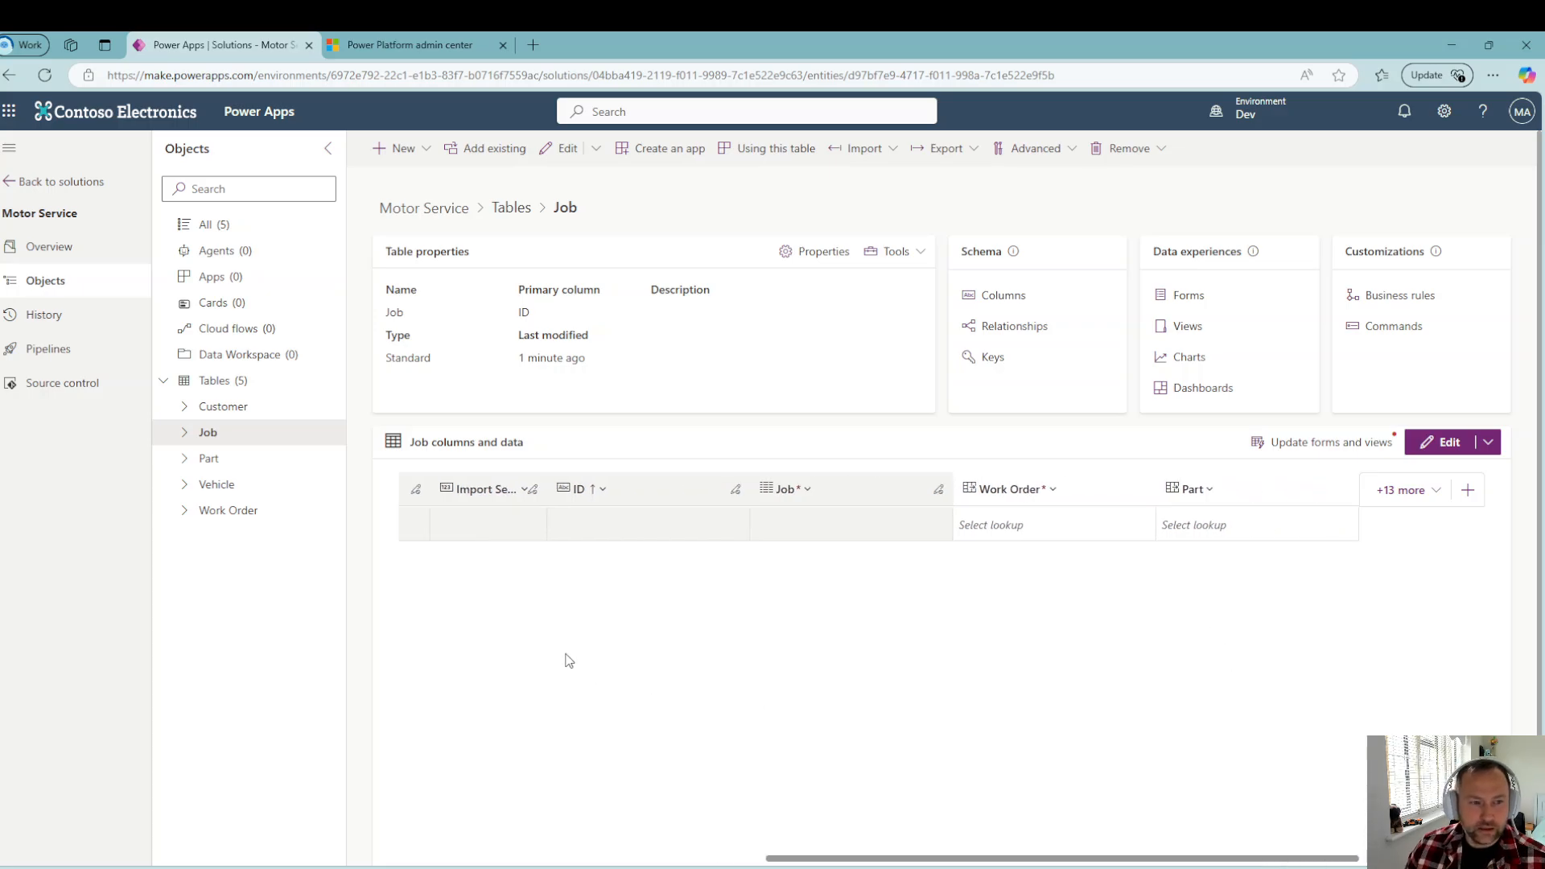
Step: Start a new column in the Part table named Purchase Price with the Decimal data type
left_click(230, 460)
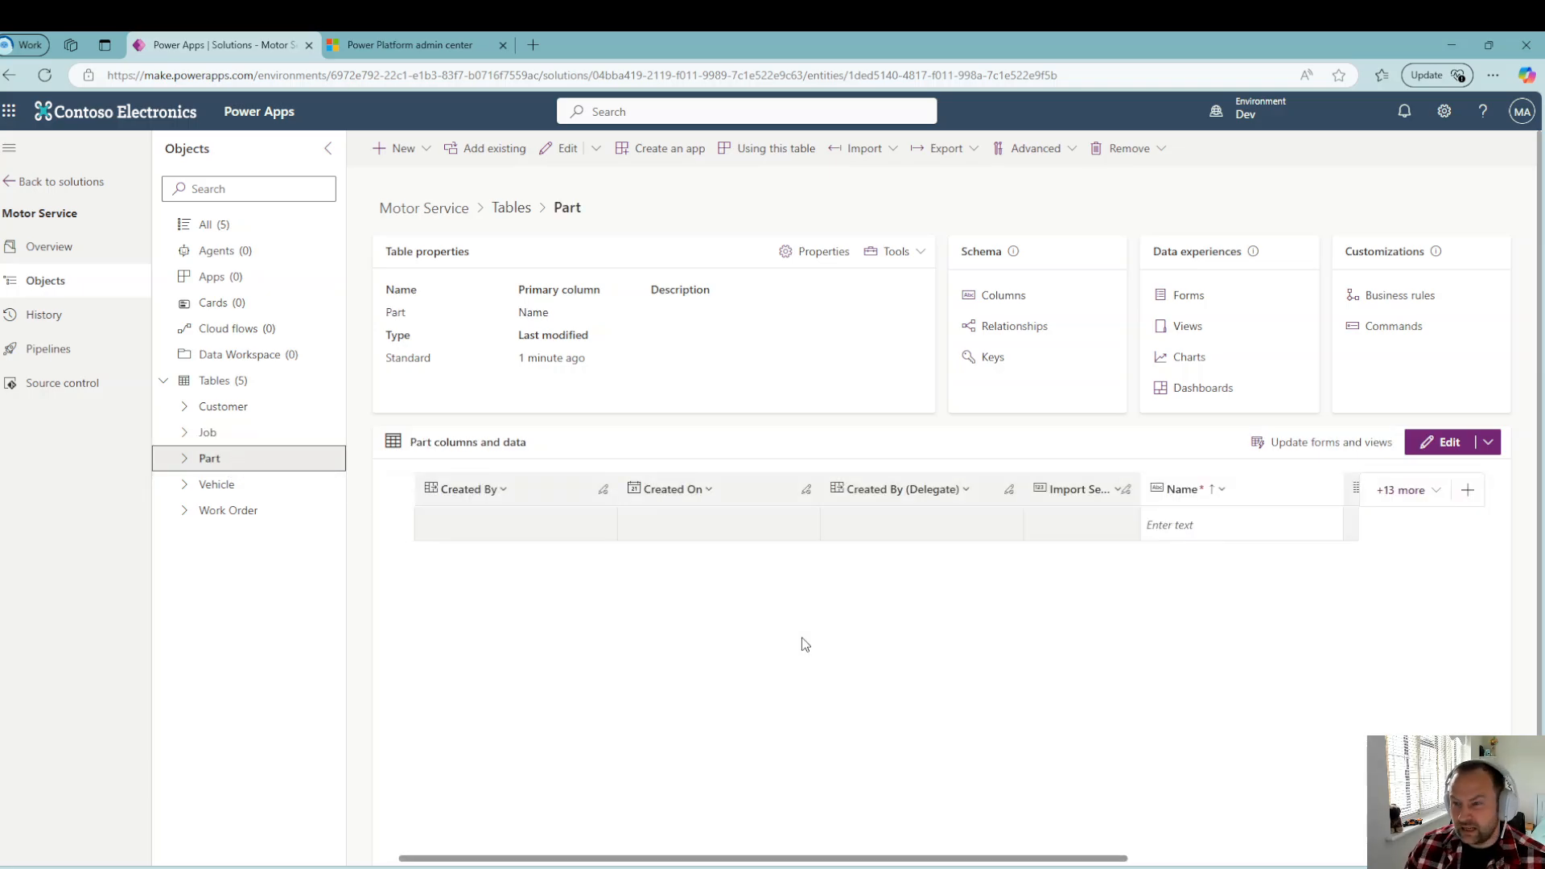
left_click_drag(905, 859, 1137, 860)
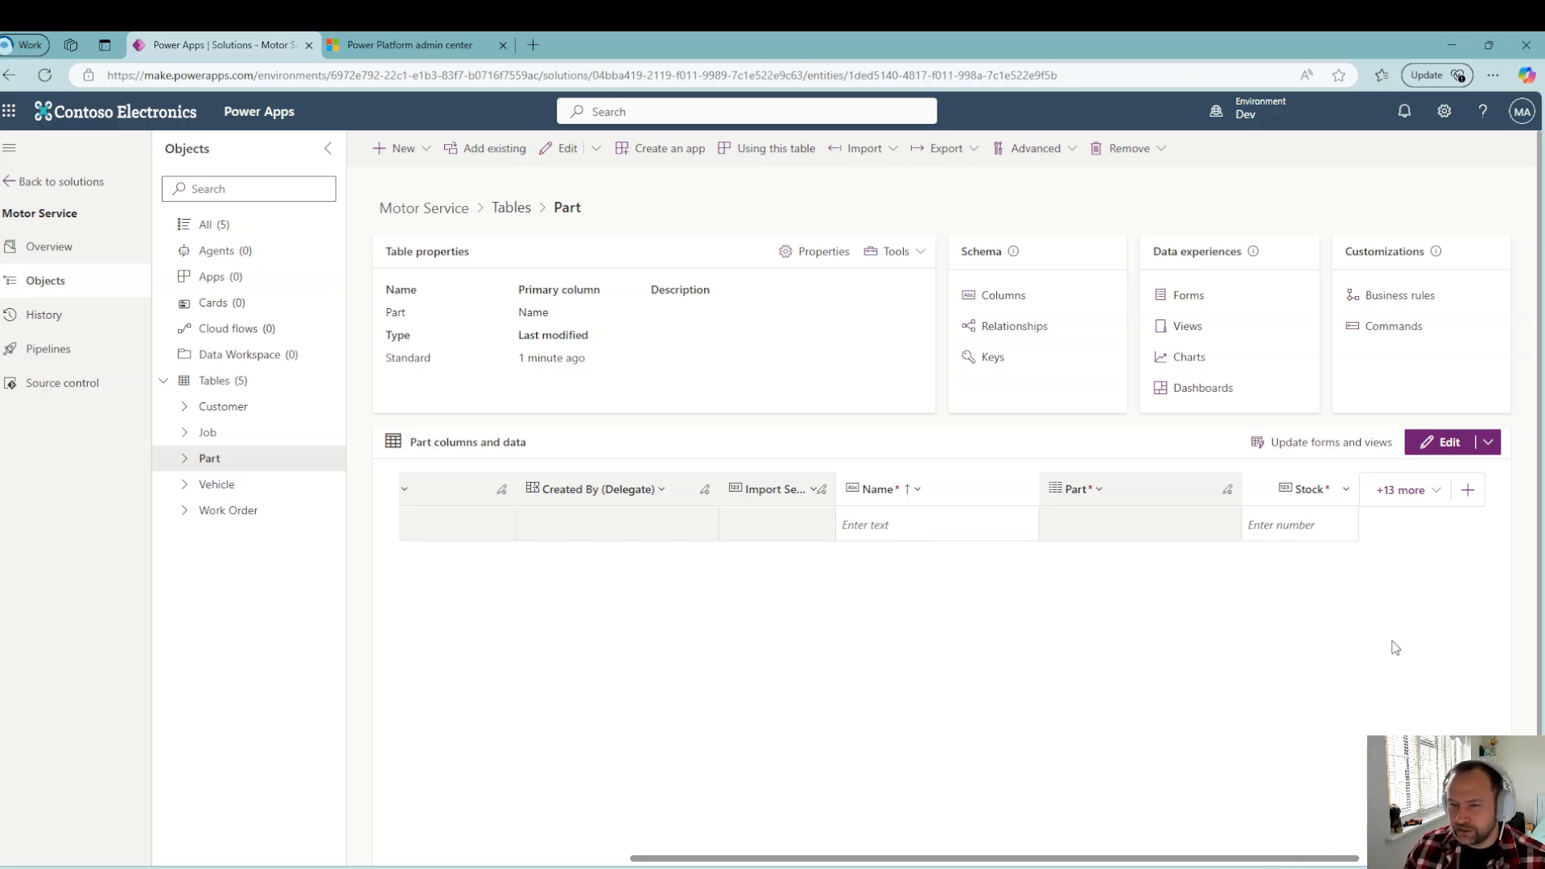
left_click(1468, 490)
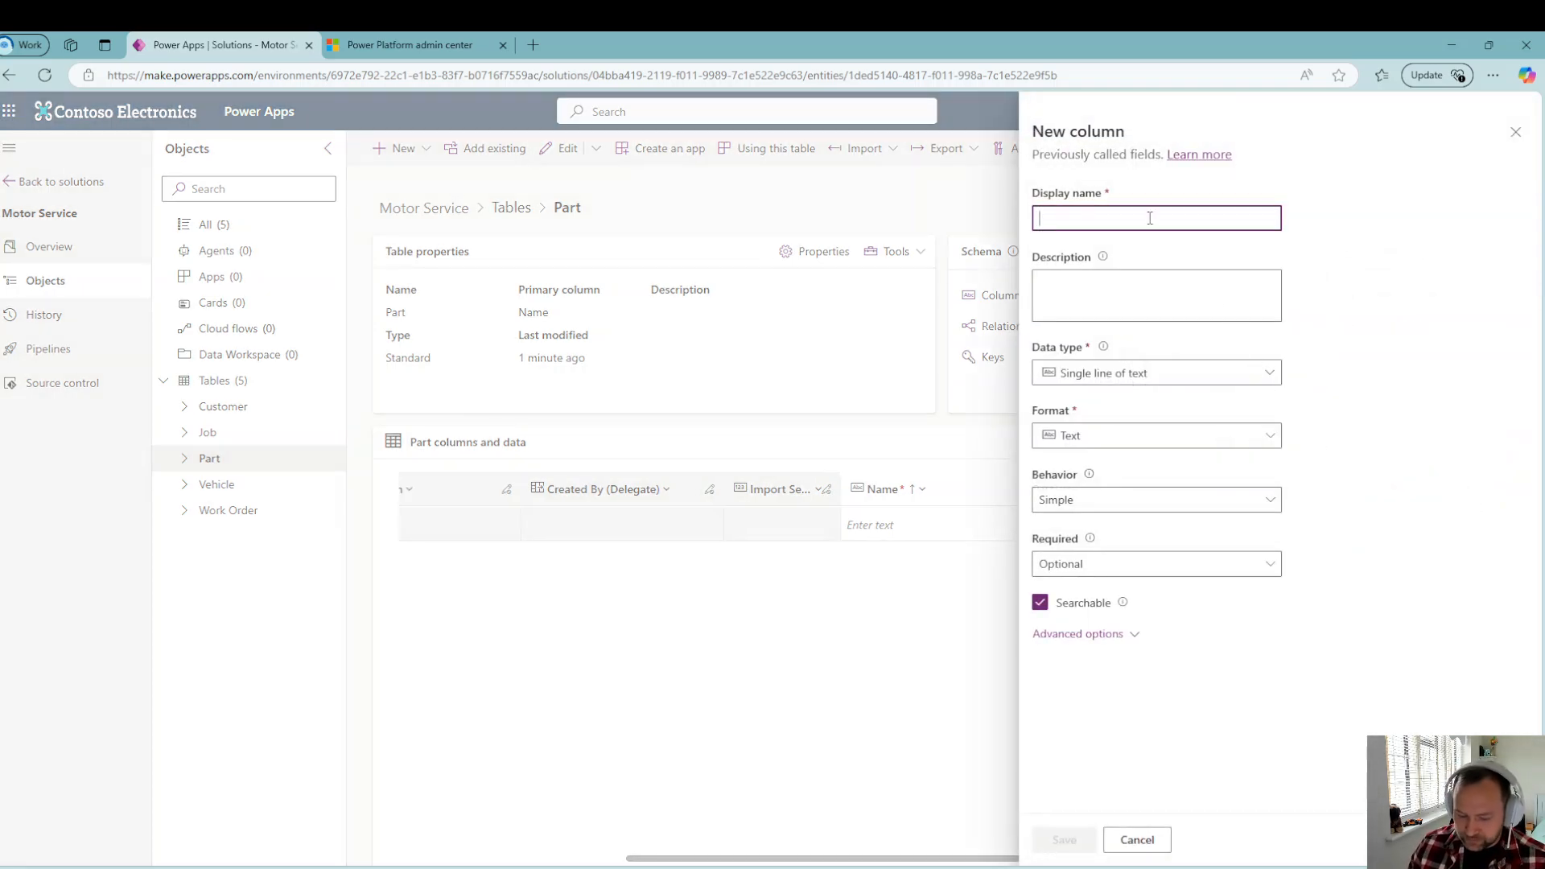
type("Pu")
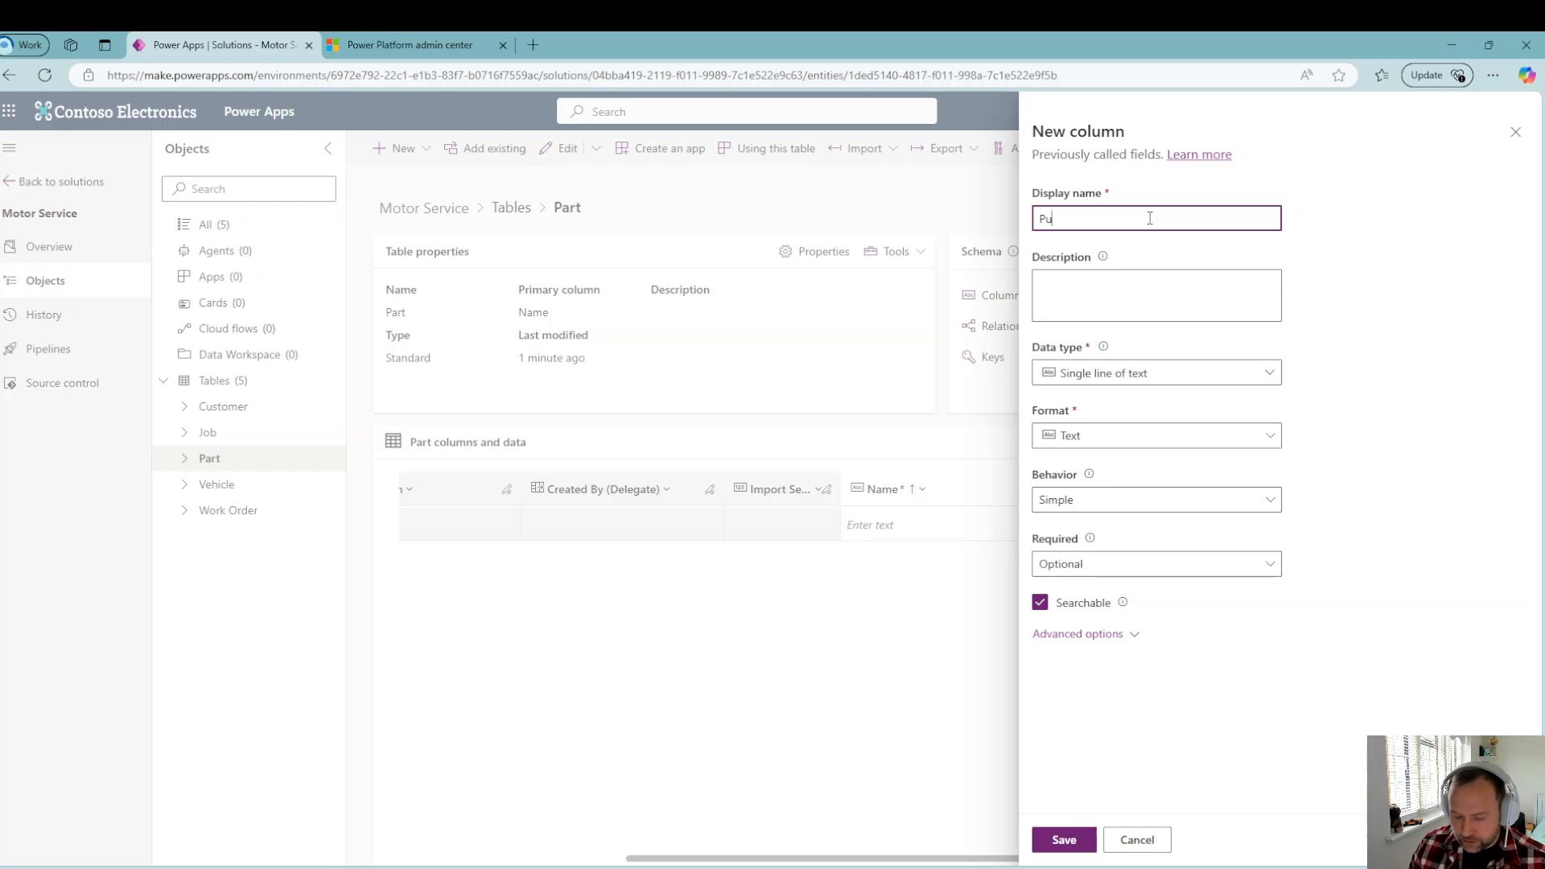
type("rchad")
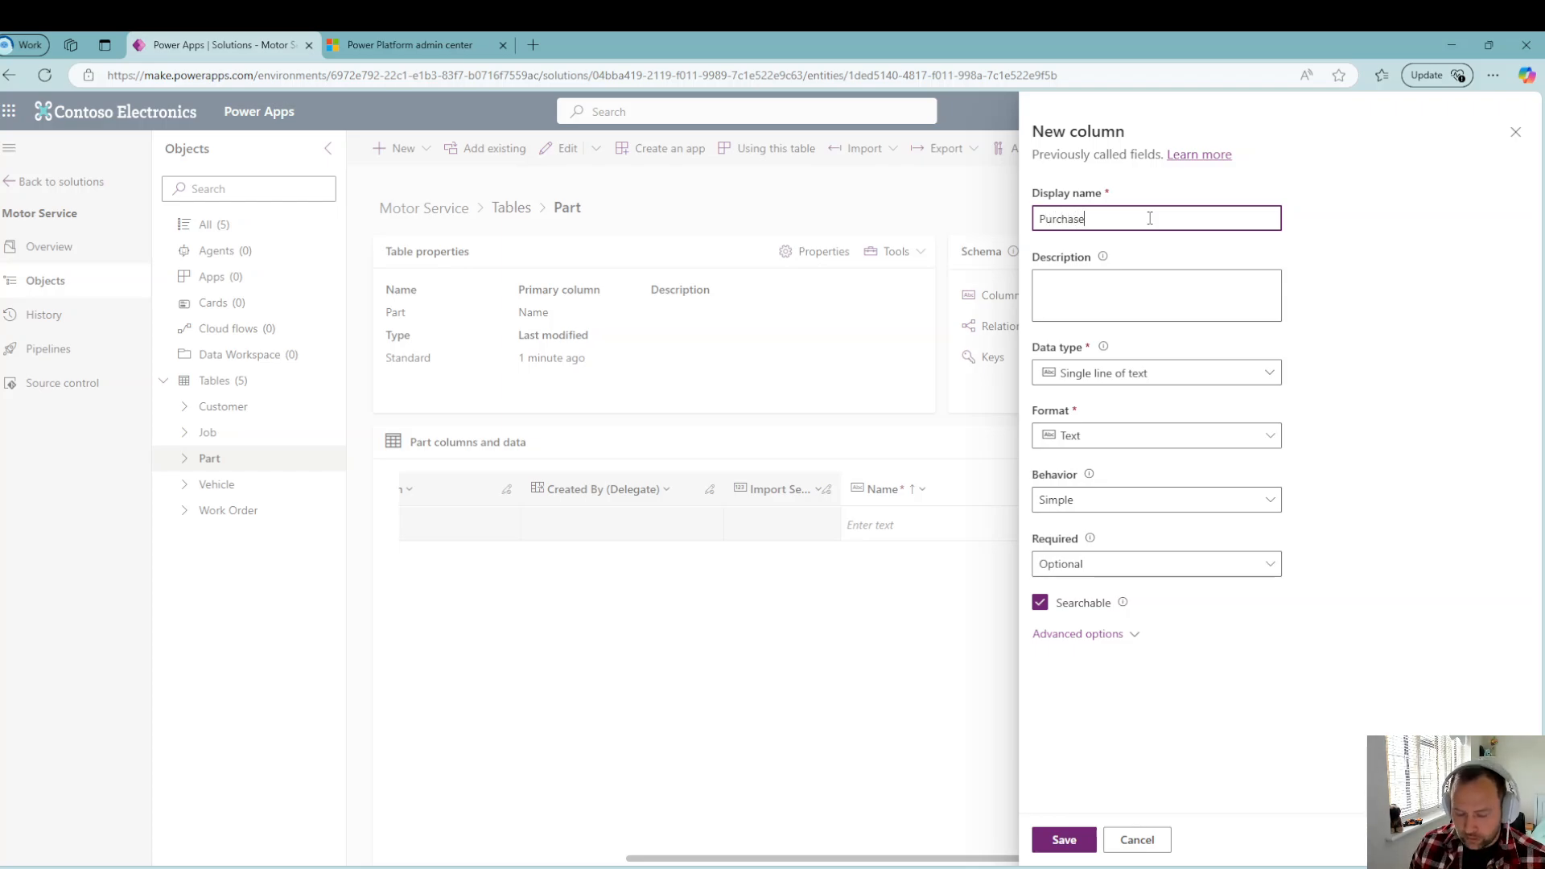
type("e Price")
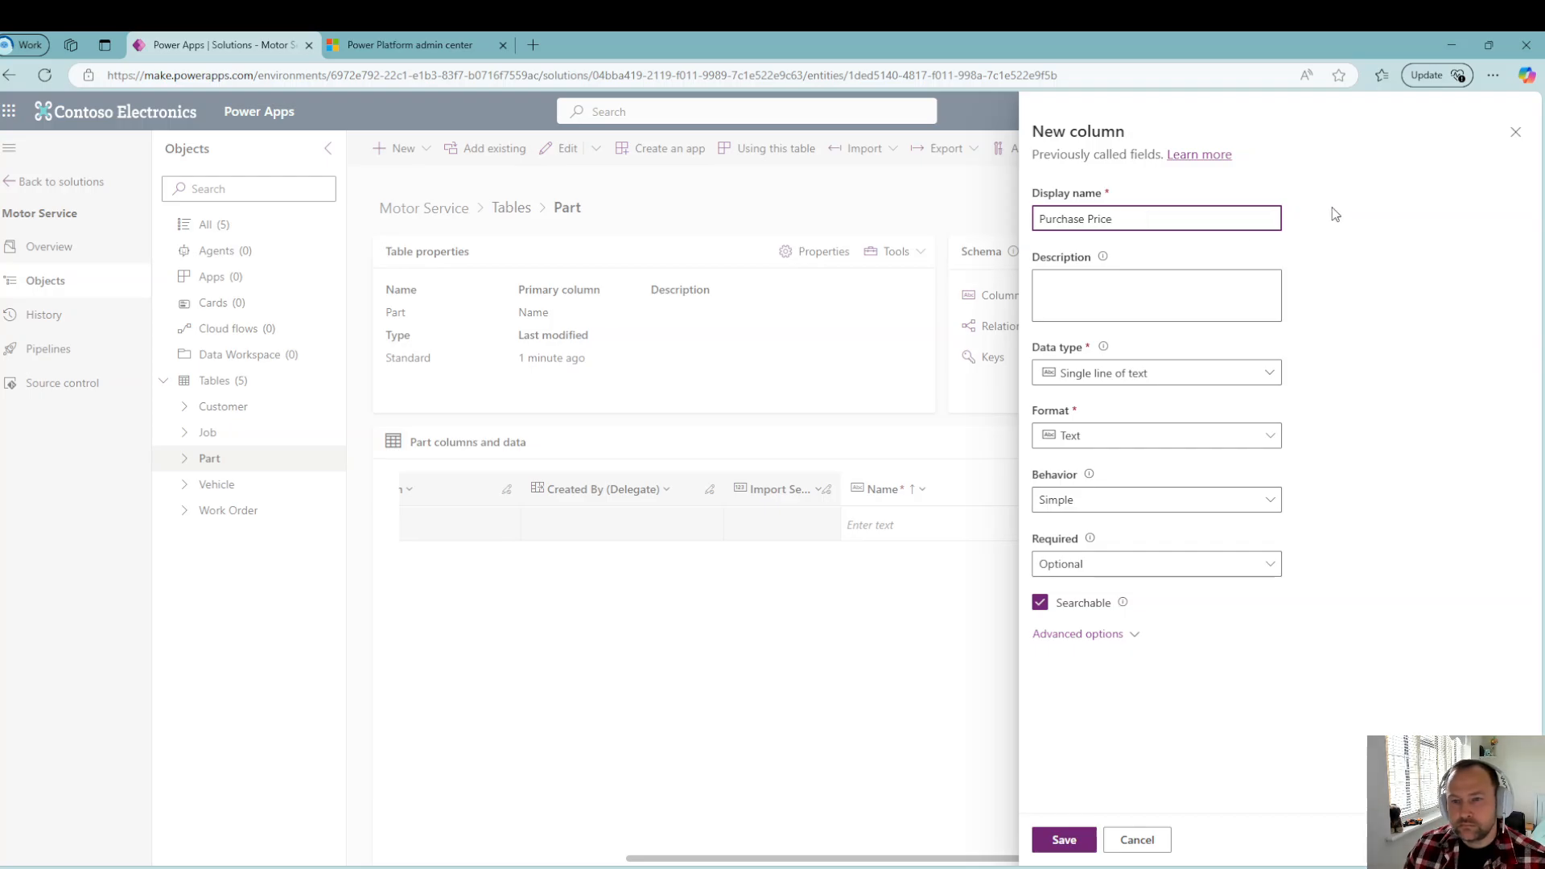
left_click(1268, 373)
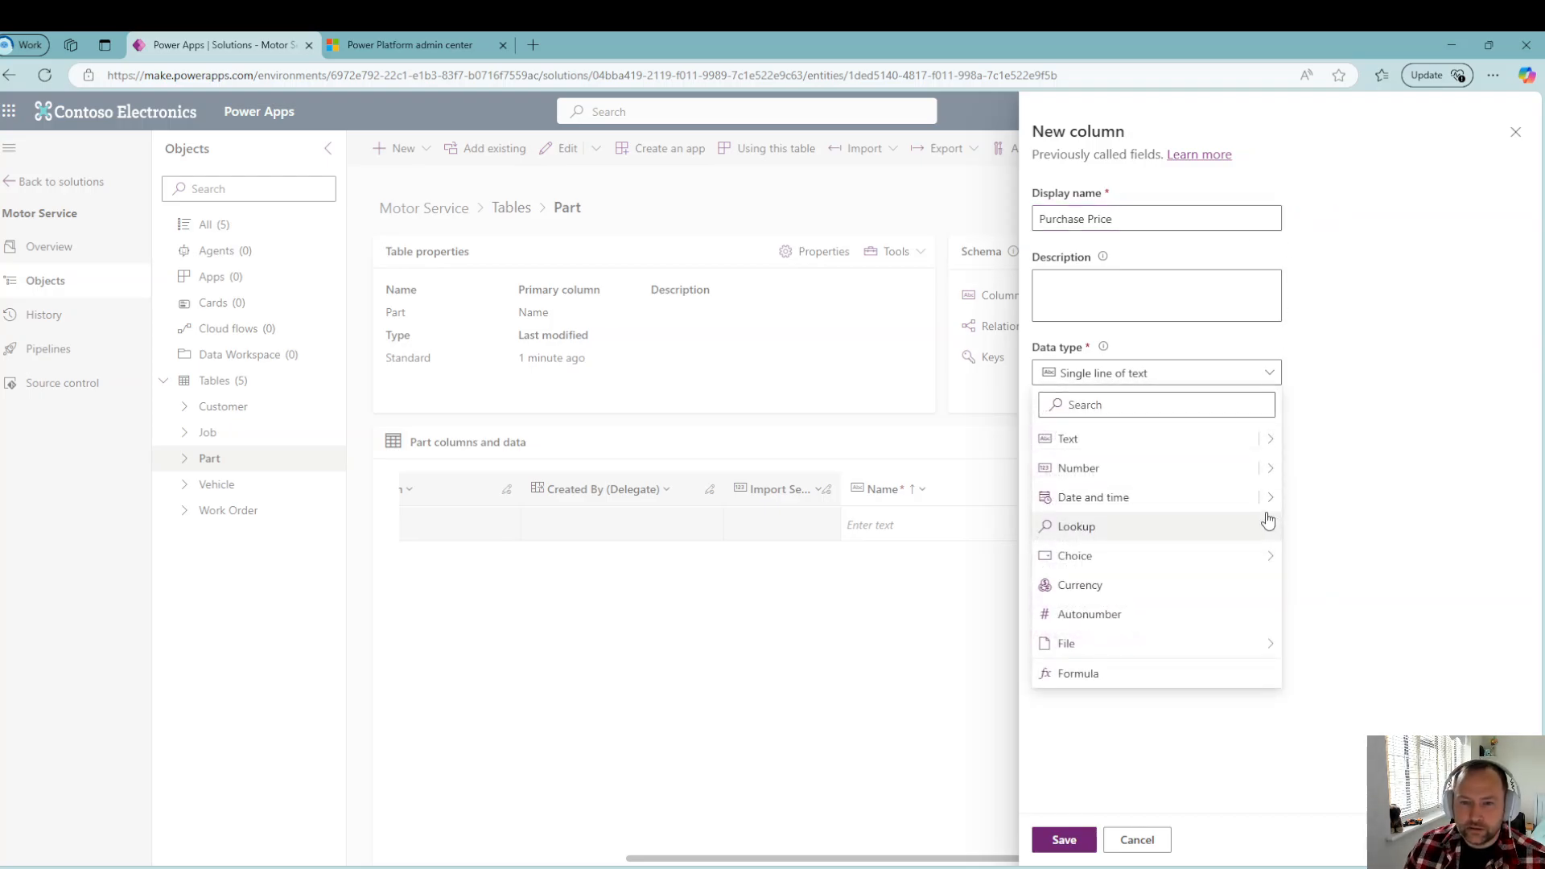
mouse_move(1269, 469)
left_click(1328, 497)
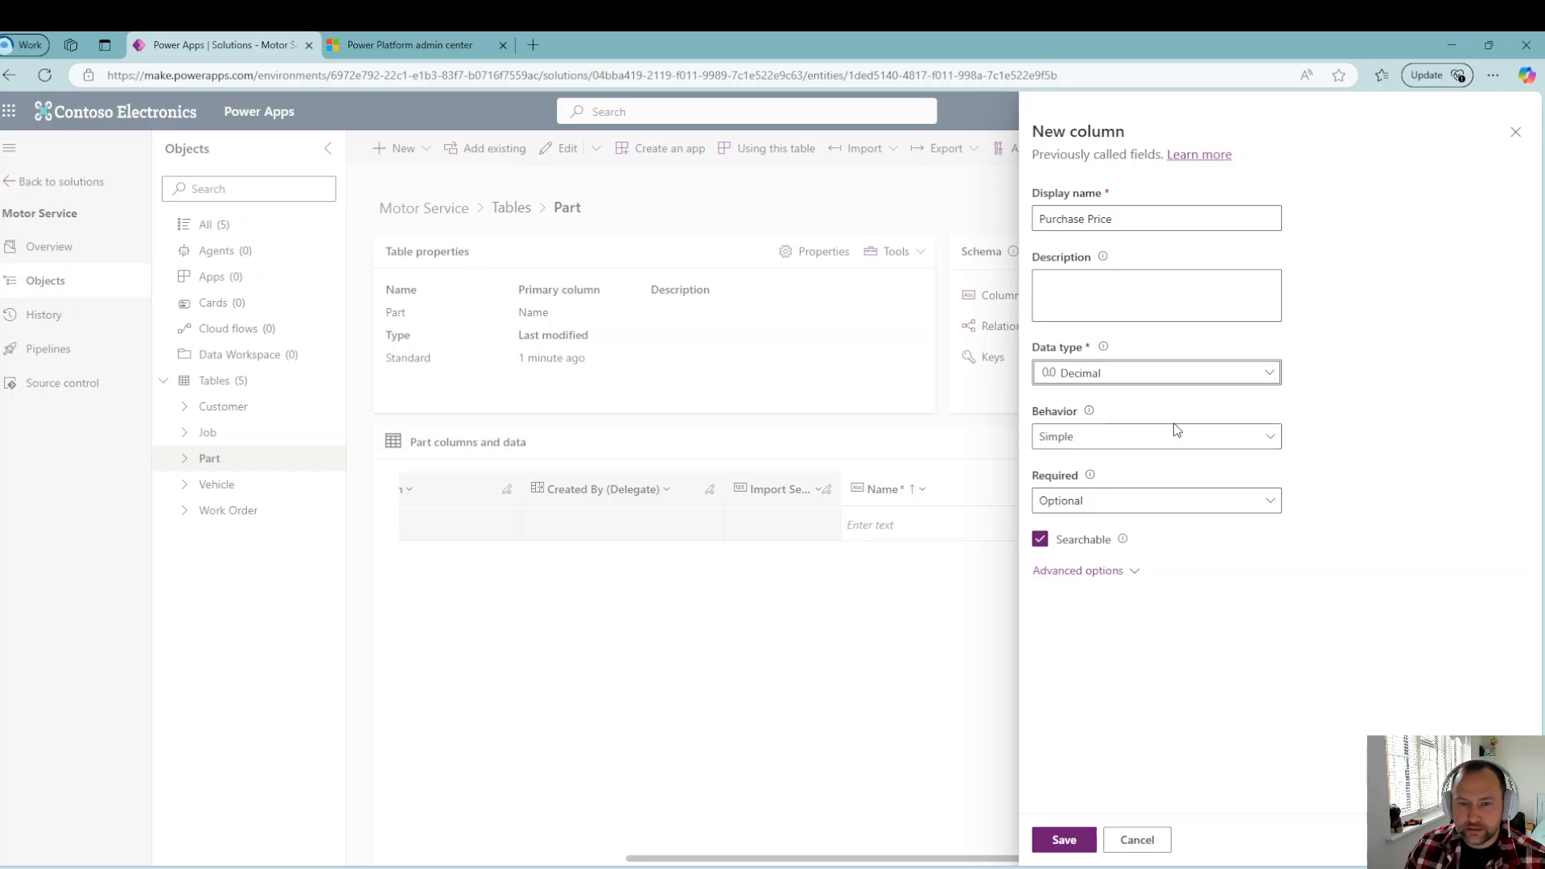
Step: Make the Purchase Price column Business required, set its minimum value to 0 and save the column
left_click(1270, 503)
left_click(1112, 556)
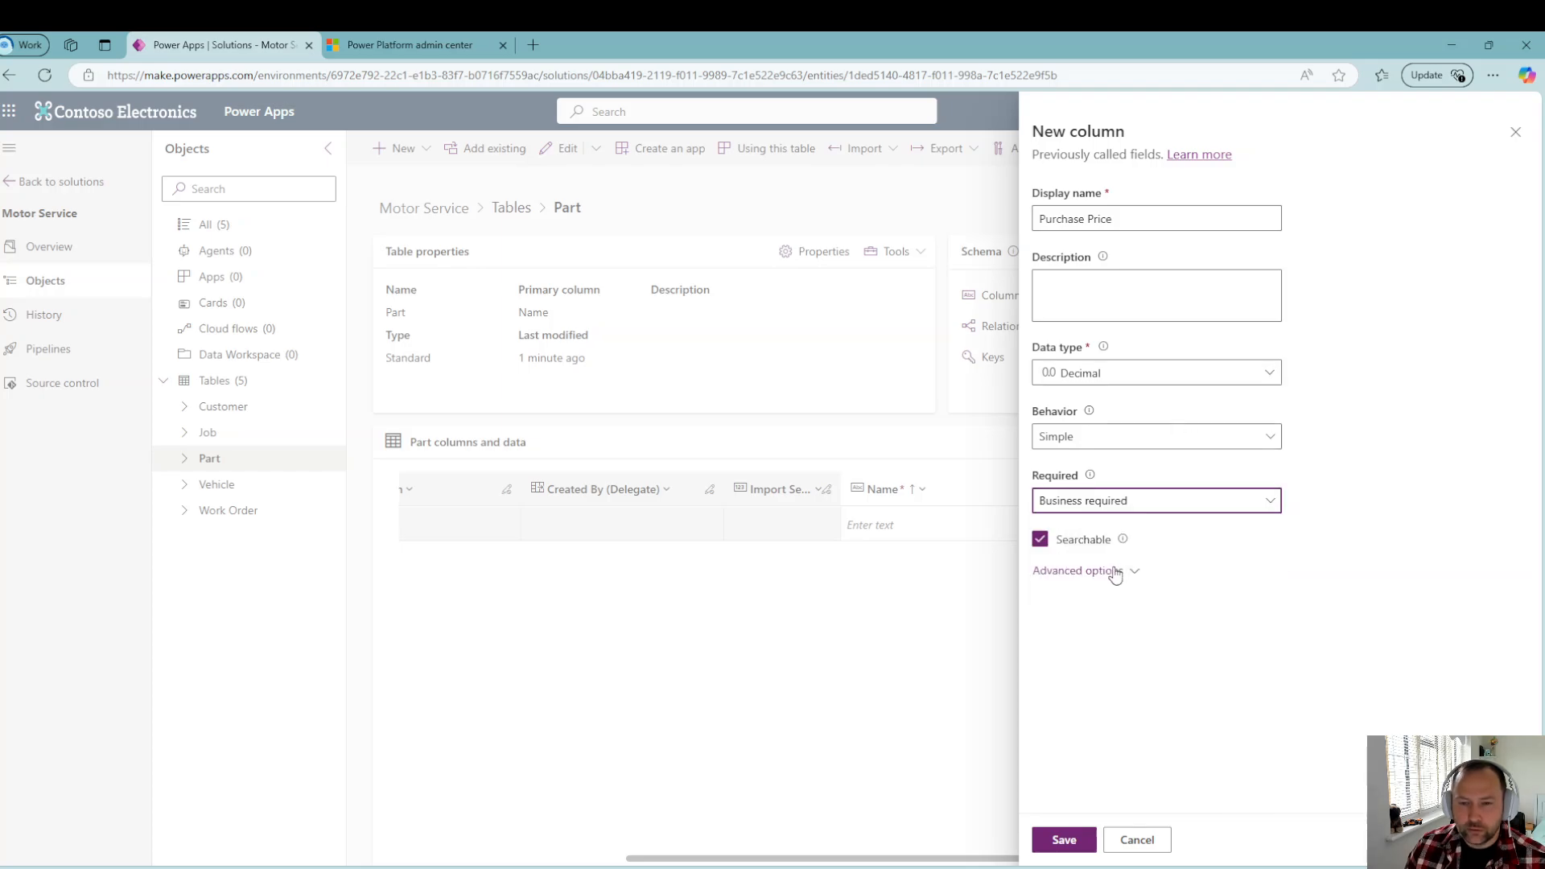
left_click(1114, 573)
left_click_drag(1127, 702, 1021, 712)
type("0")
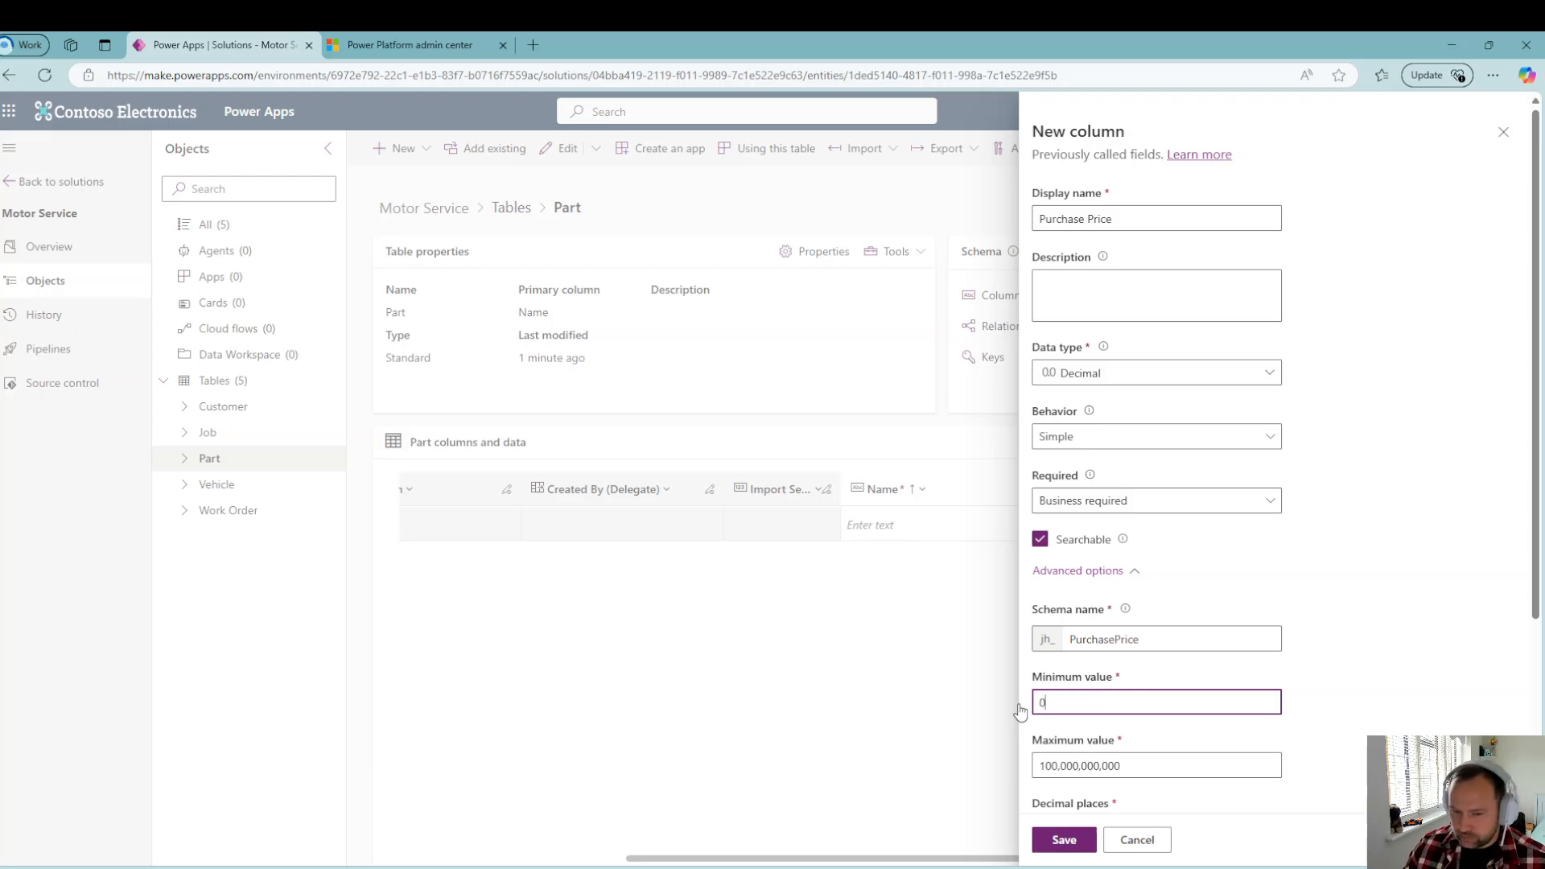
left_click(1074, 840)
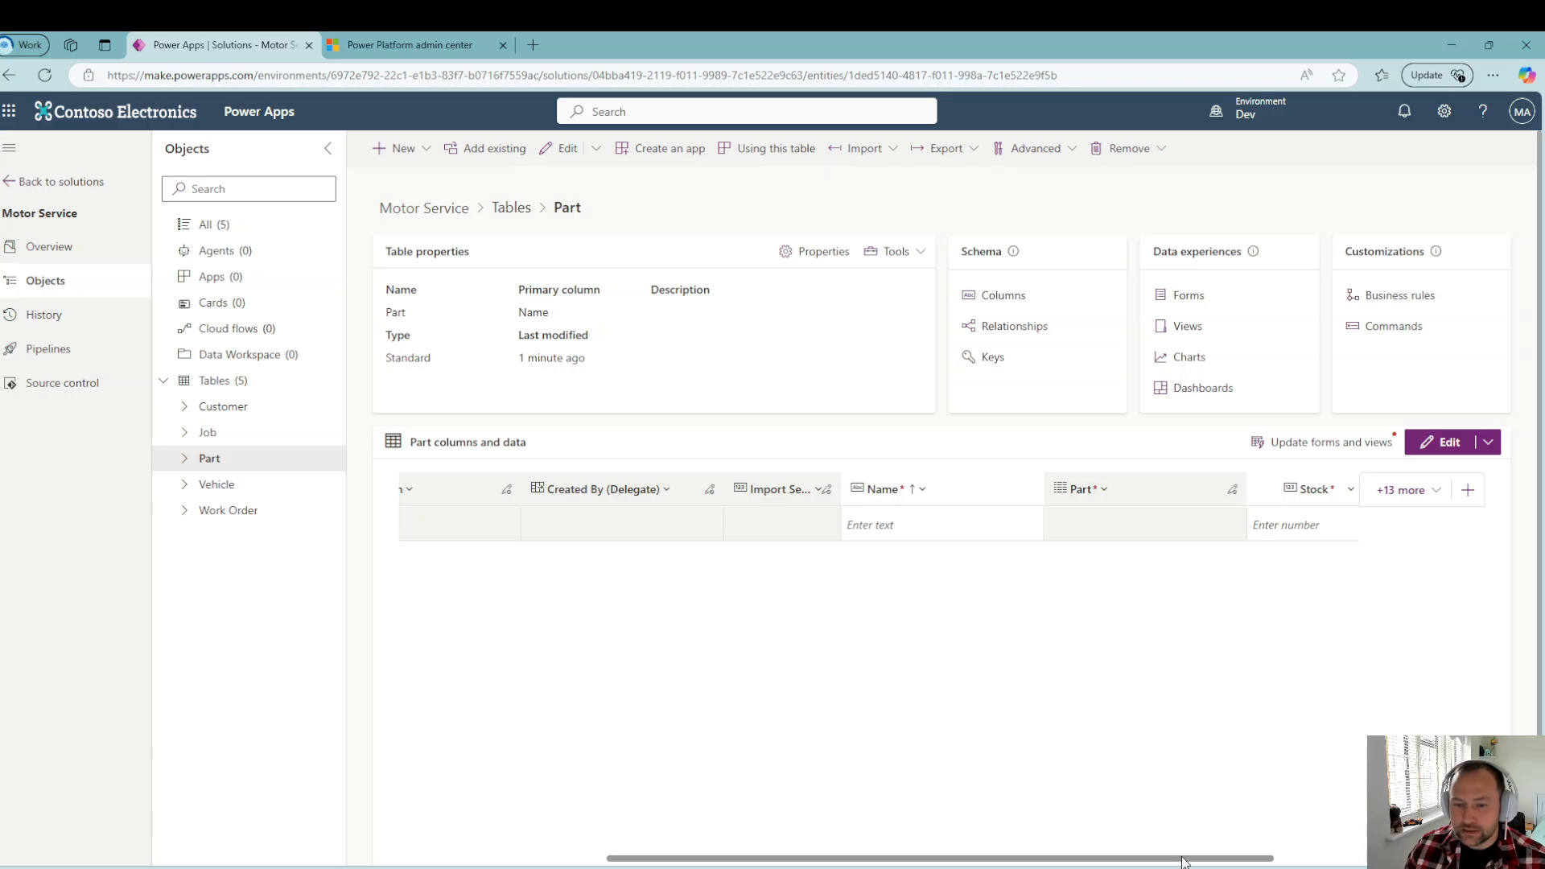
Step: Start another column in the Part table named Customer Price with the Decimal data type
left_click(1469, 492)
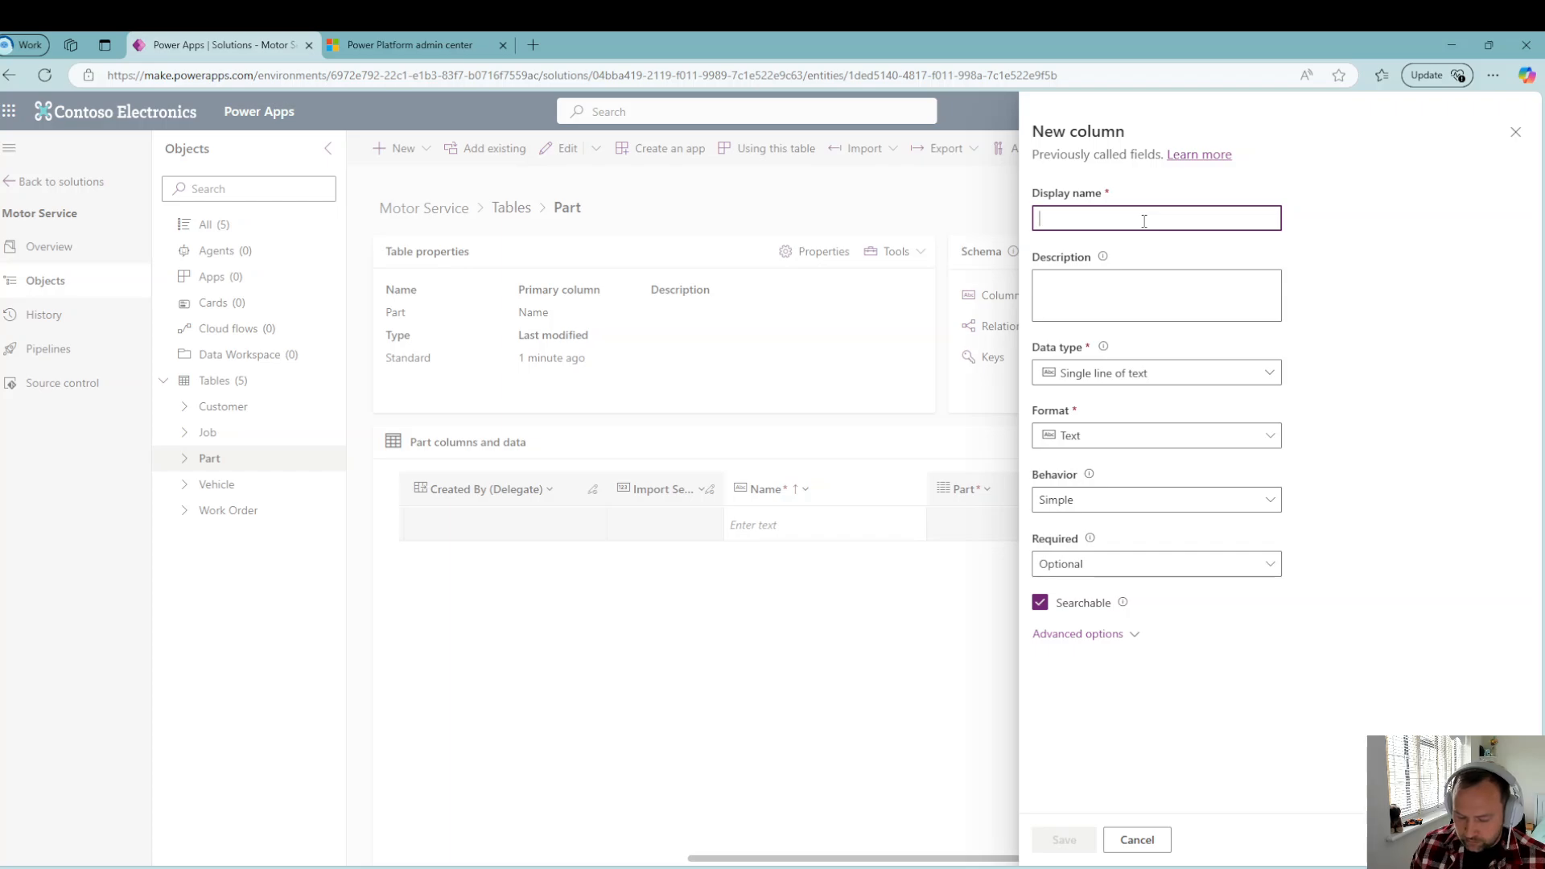
type("Customer ")
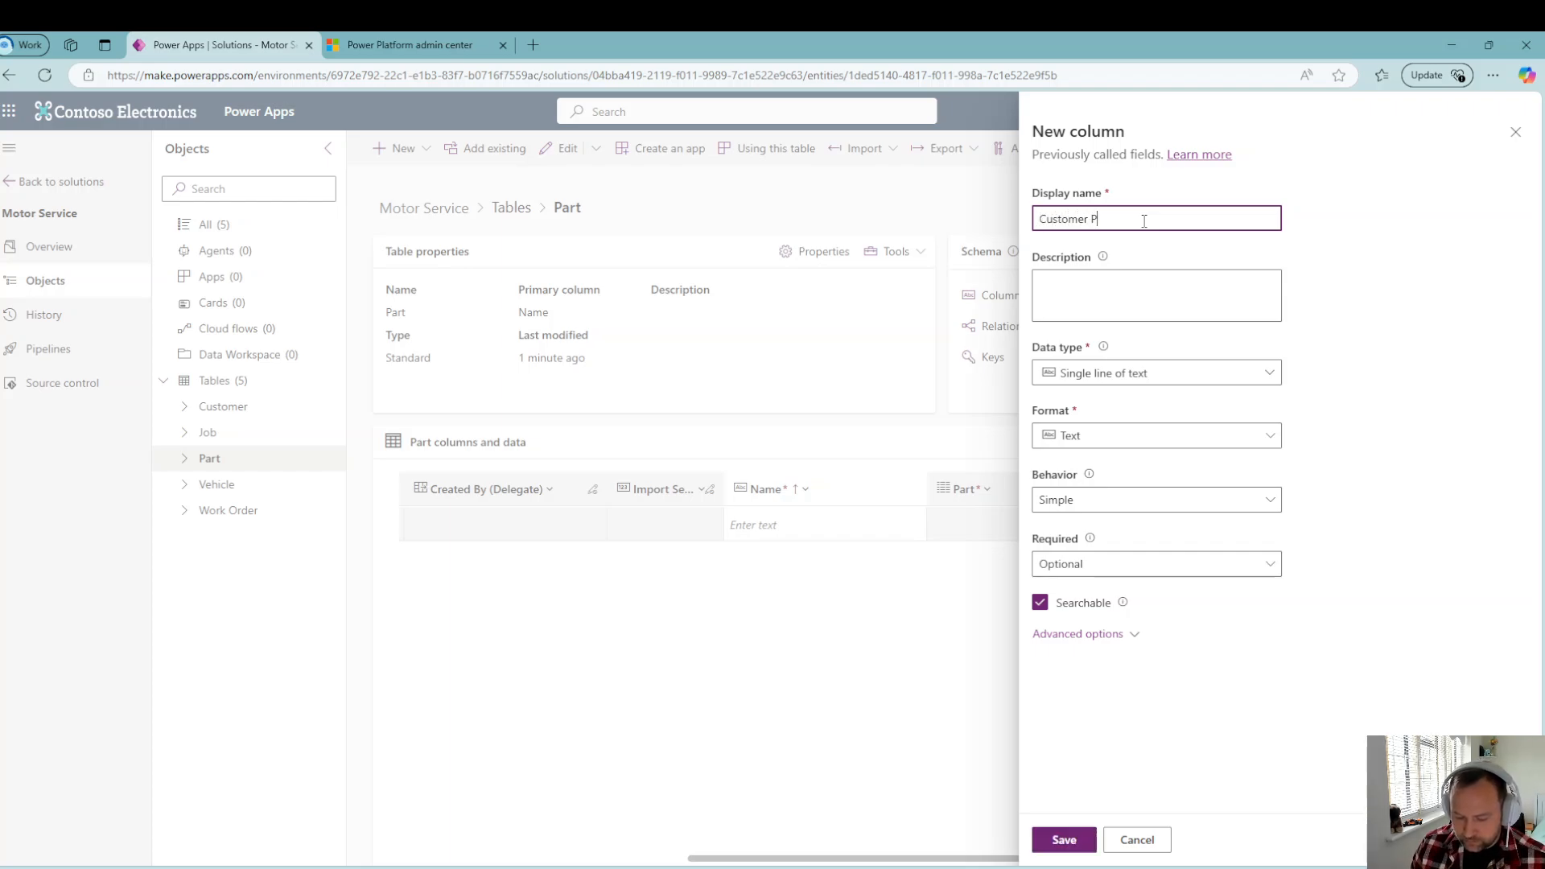
type("Price")
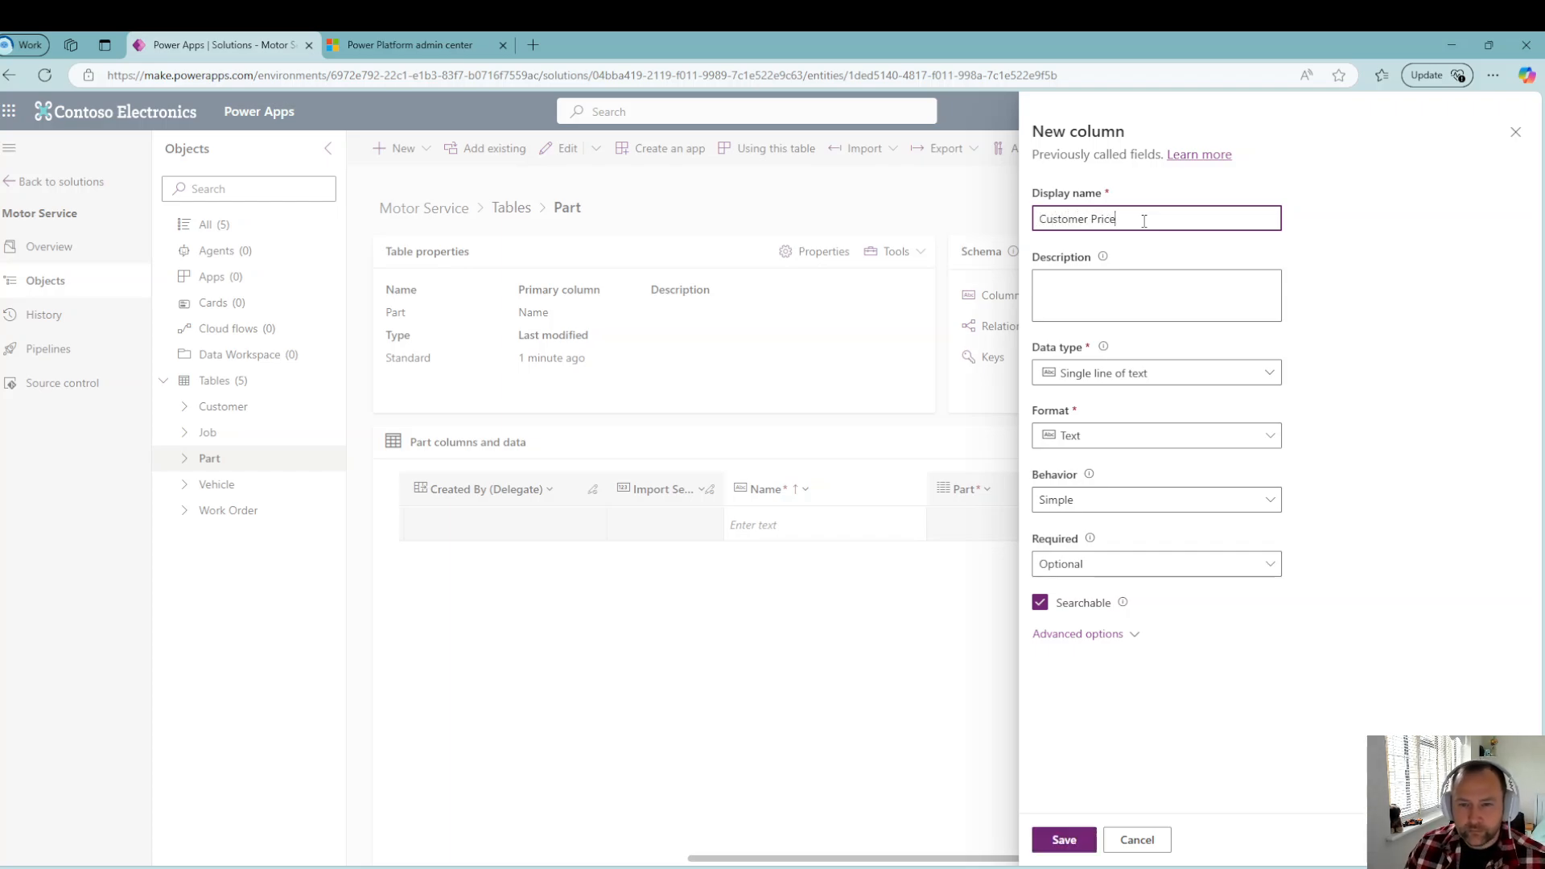
left_click(1268, 374)
mouse_move(1270, 465)
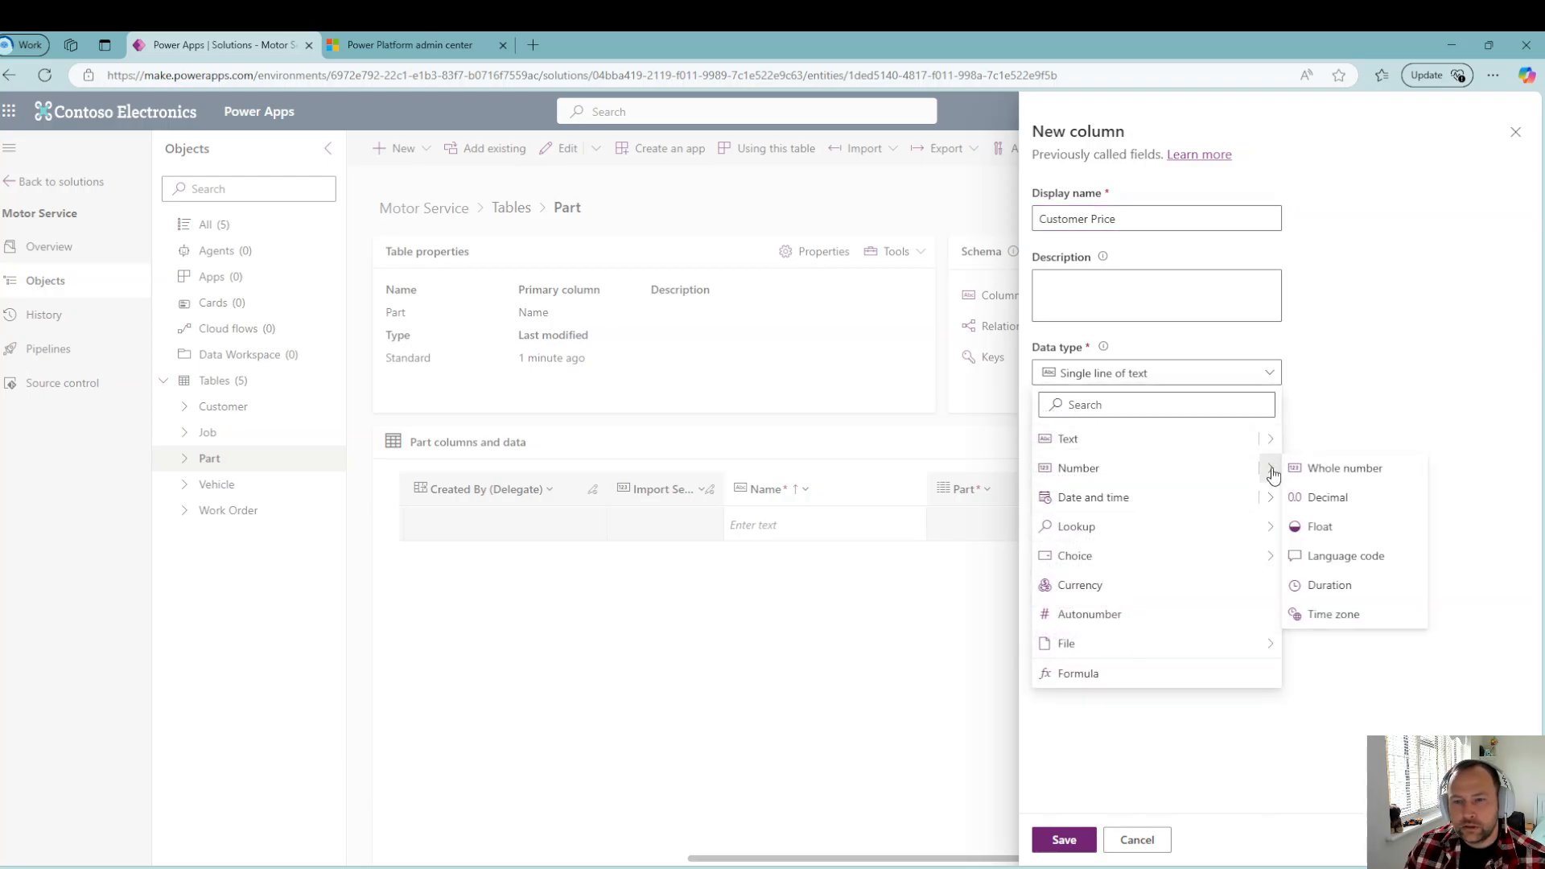
left_click(1320, 497)
Step: Make the Customer Price column Business required, set its minimum value to 0 and save the column
left_click(1133, 573)
left_click(1191, 501)
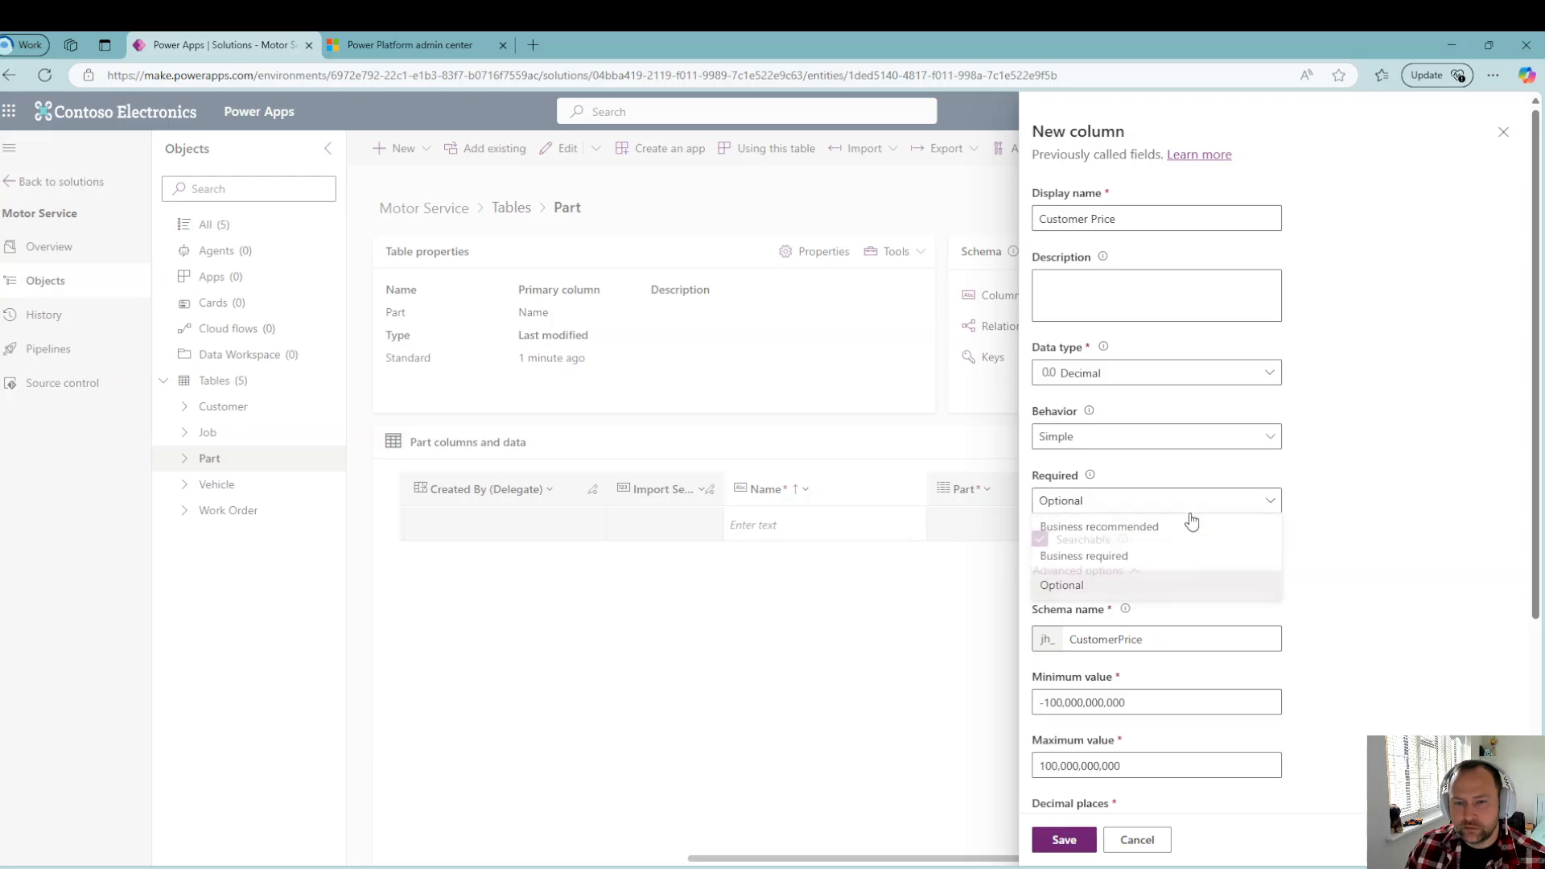
left_click(1166, 554)
left_click_drag(1149, 704, 993, 720)
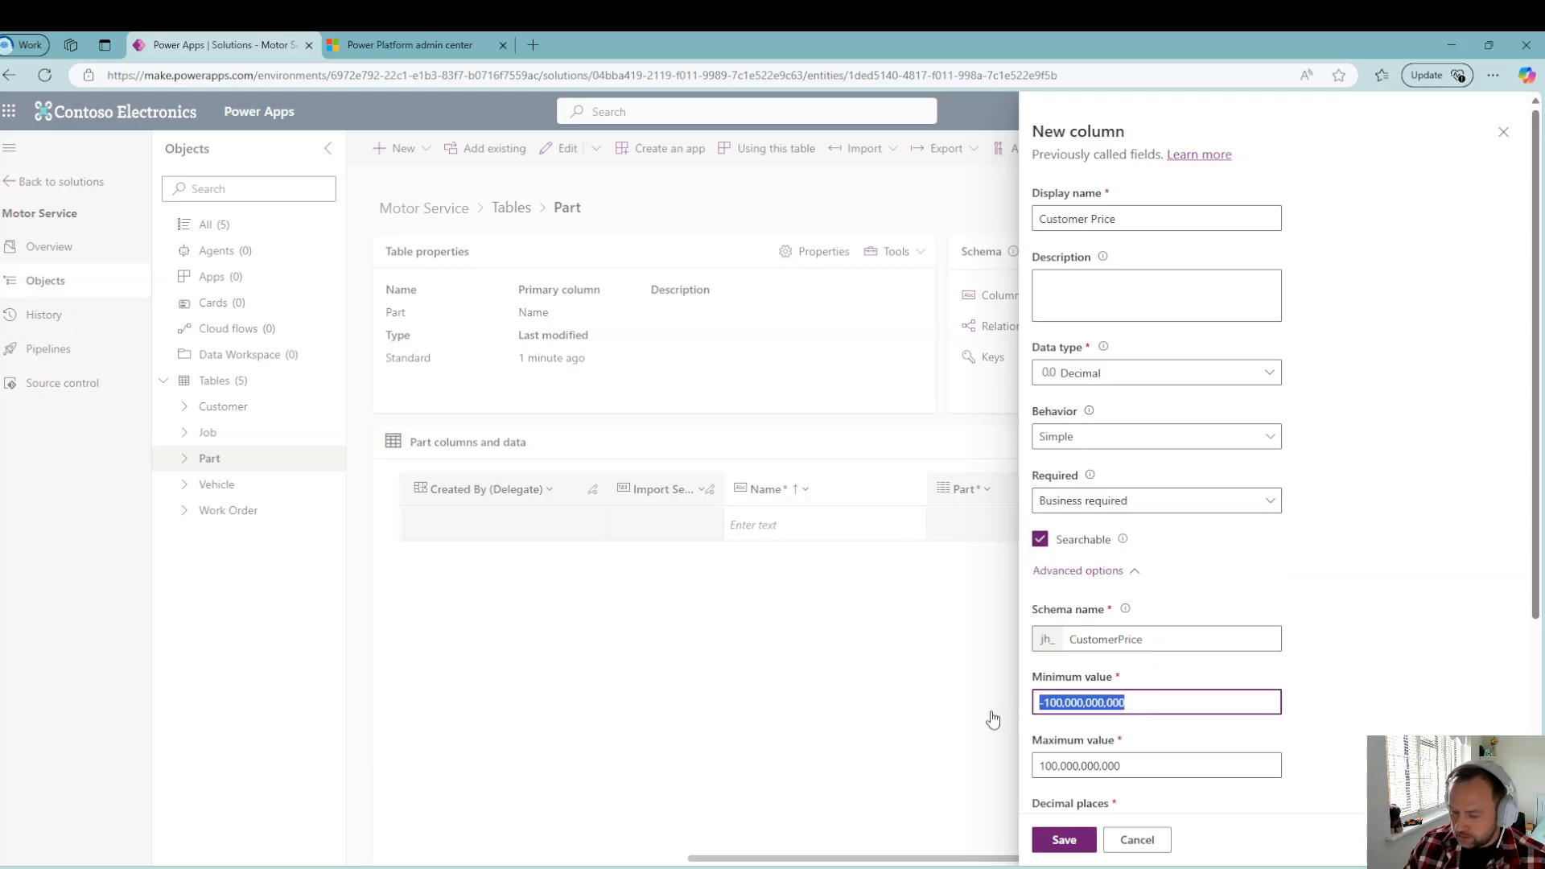
type("0")
left_click(1068, 841)
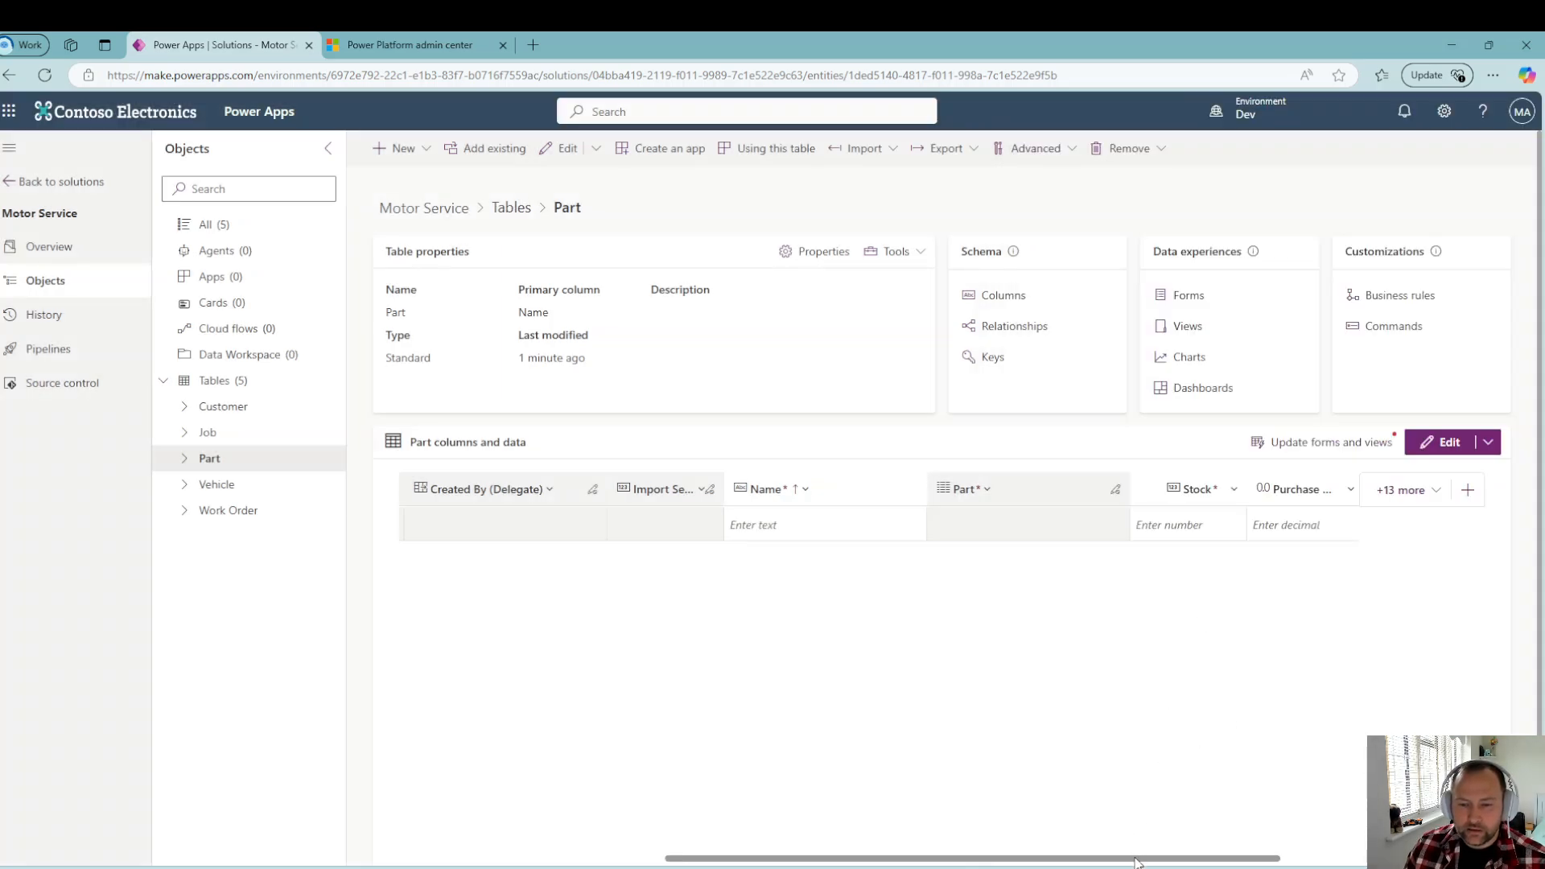
left_click_drag(1142, 859, 1223, 859)
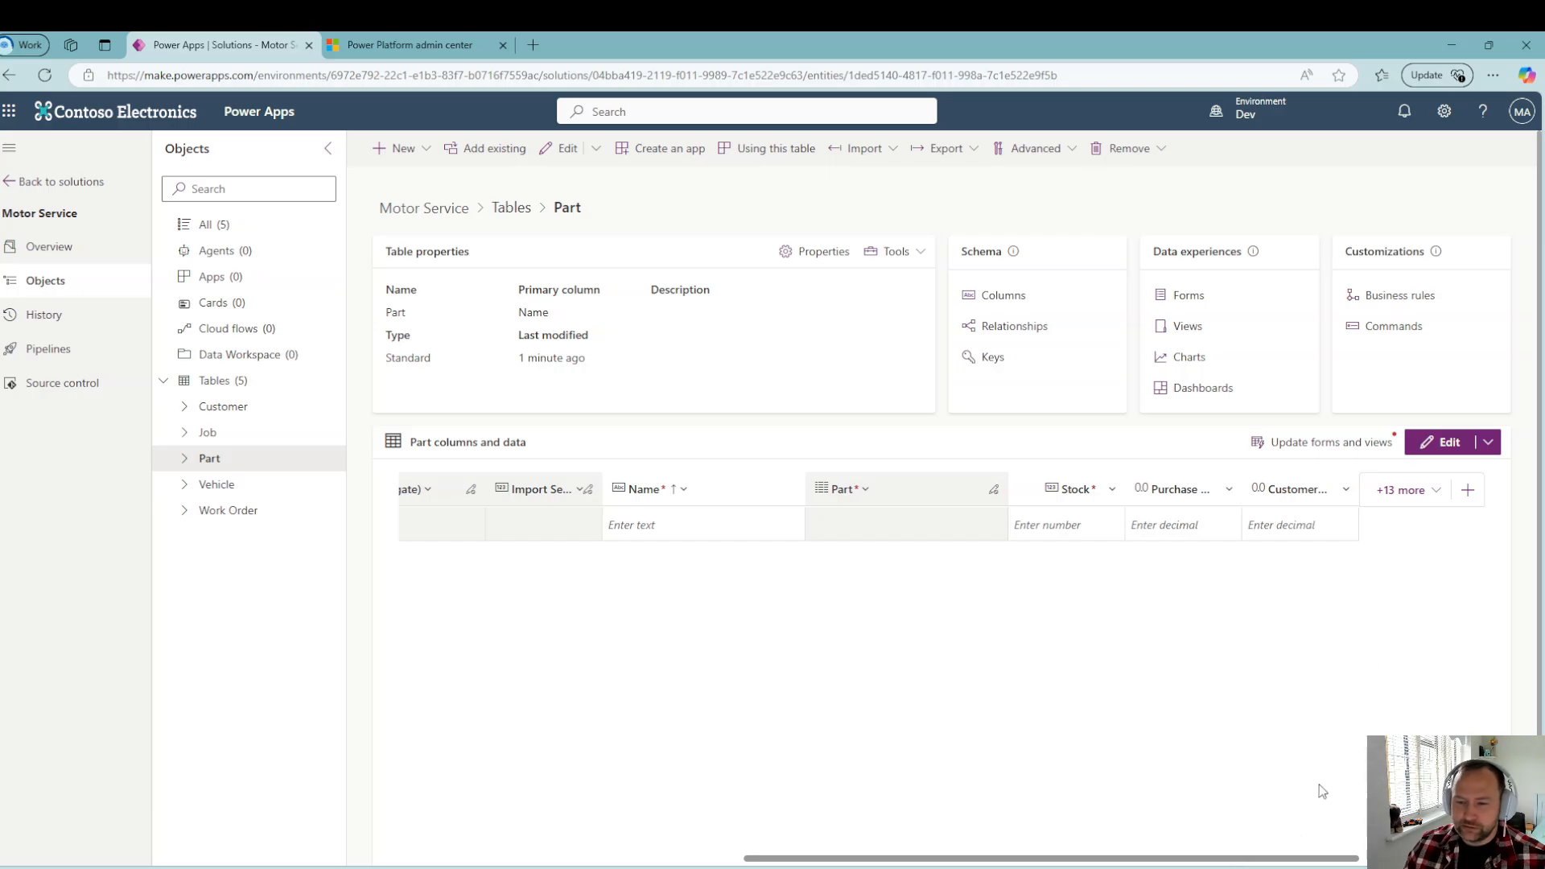
Step: Start a new column in the Part table named Profit with the Formula data type
left_click(1468, 489)
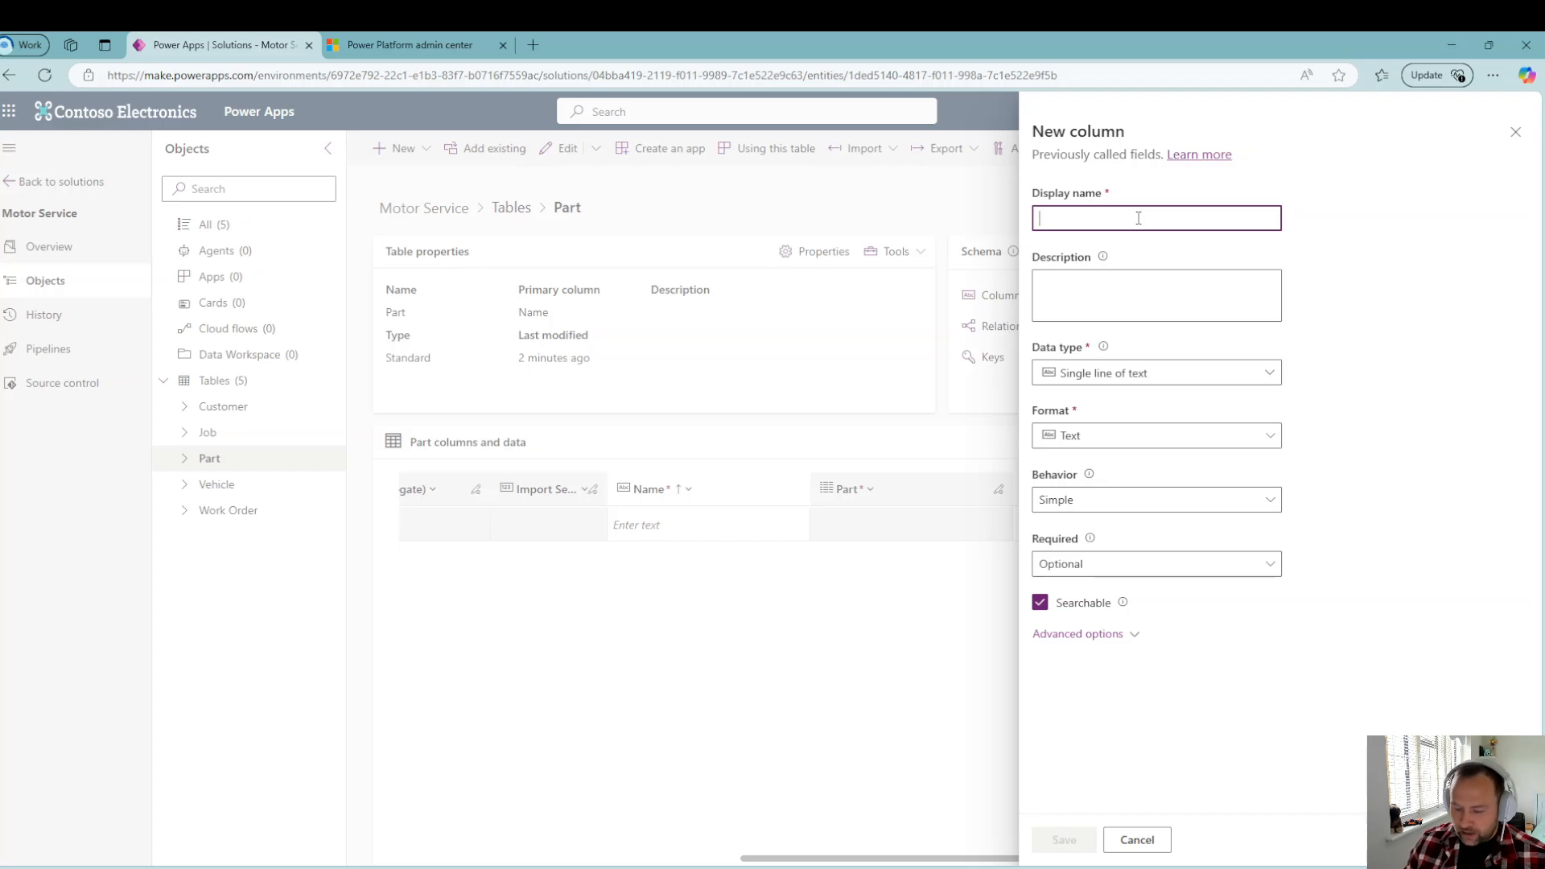
type("Prof")
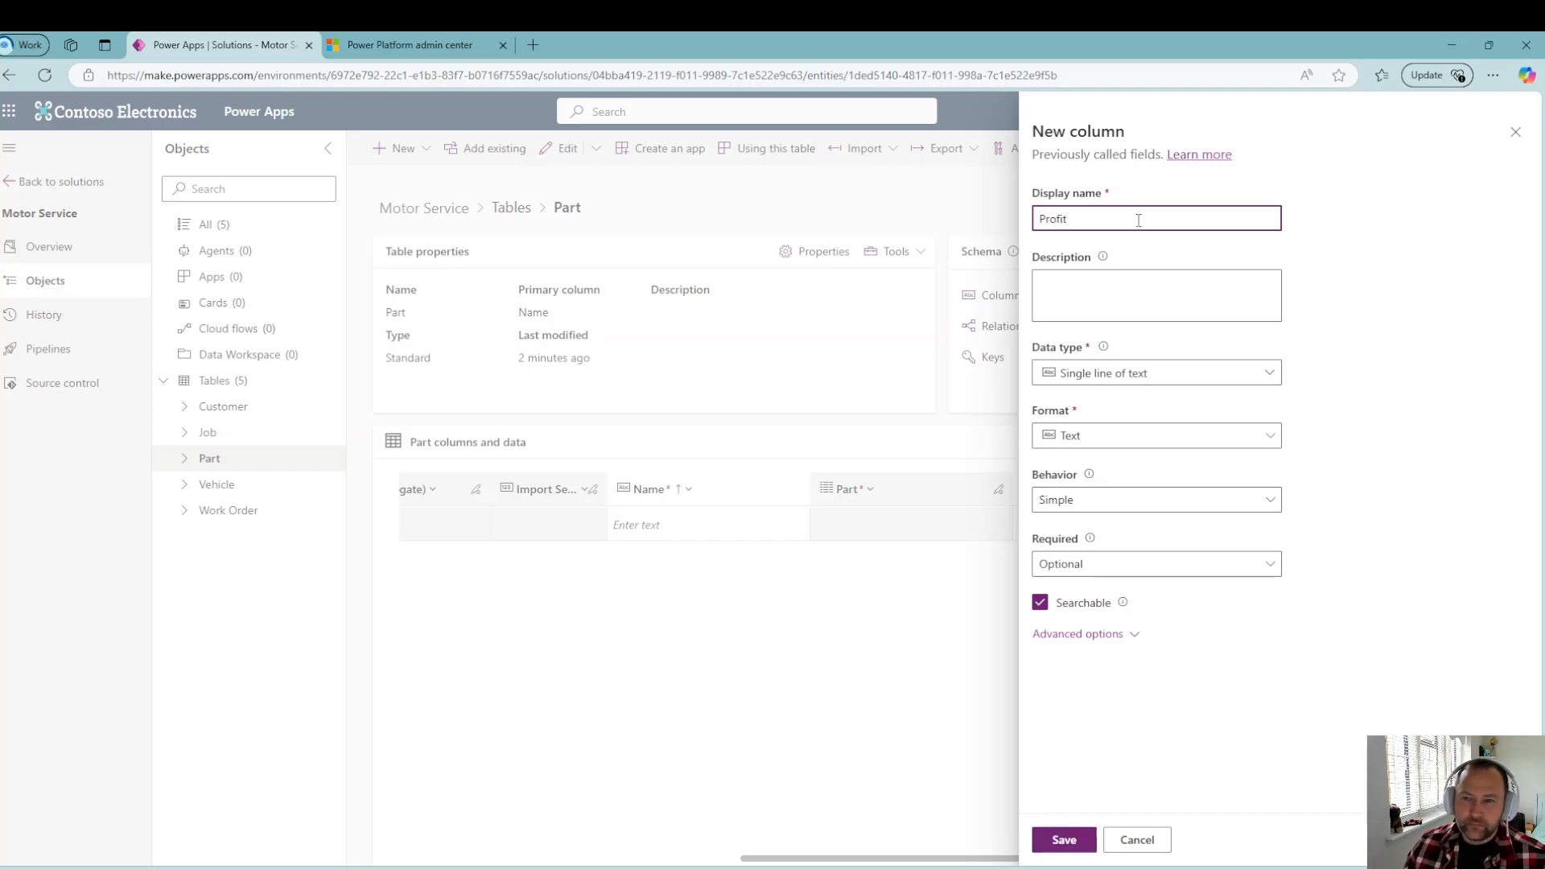
type("it")
left_click(1264, 373)
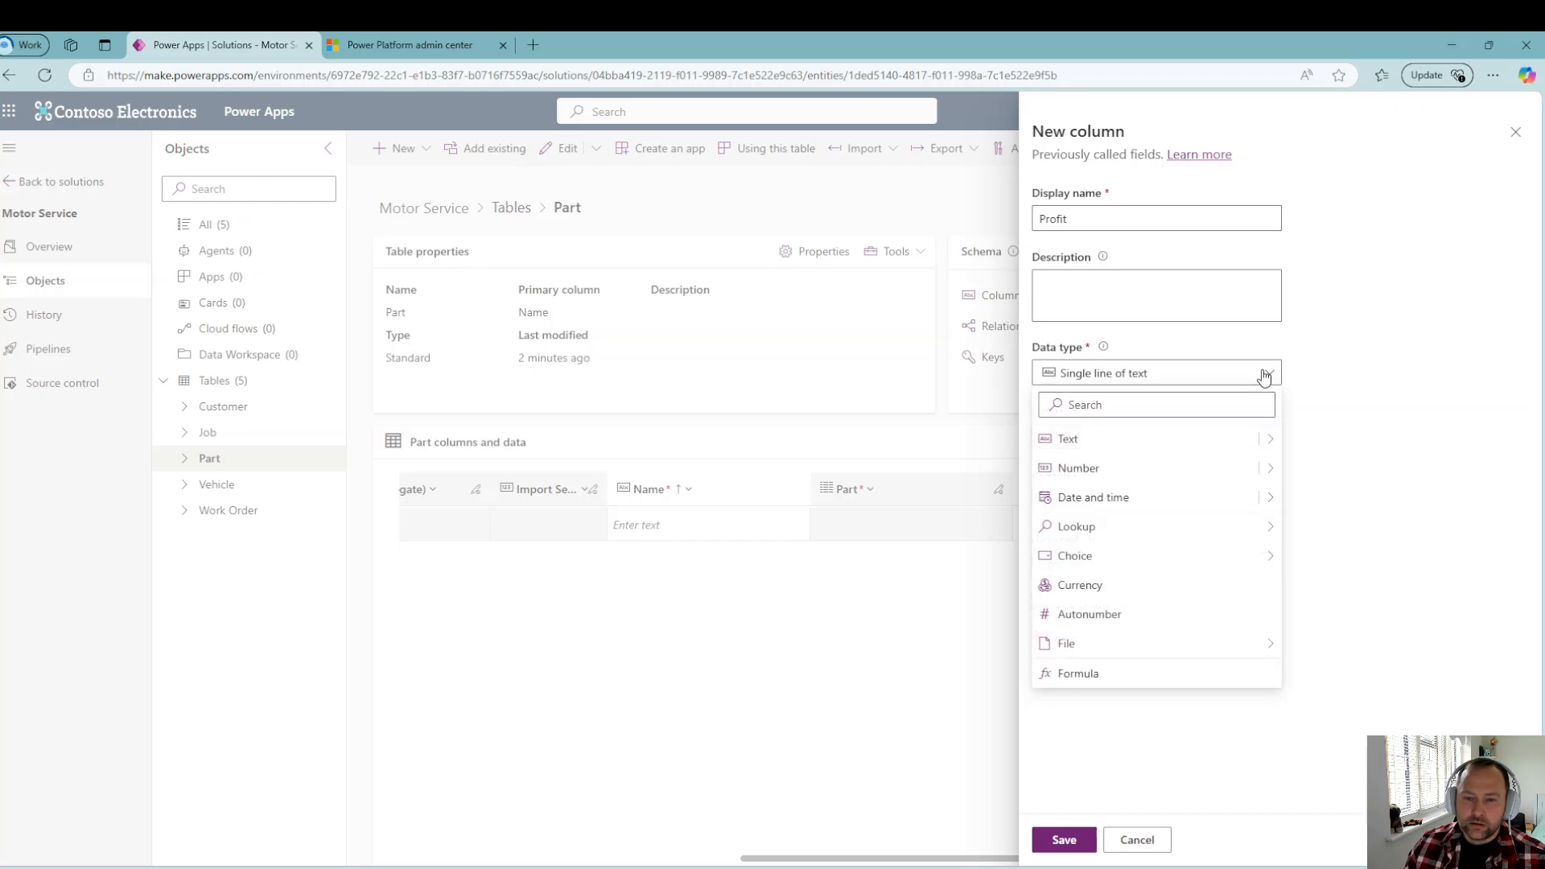
left_click(1100, 676)
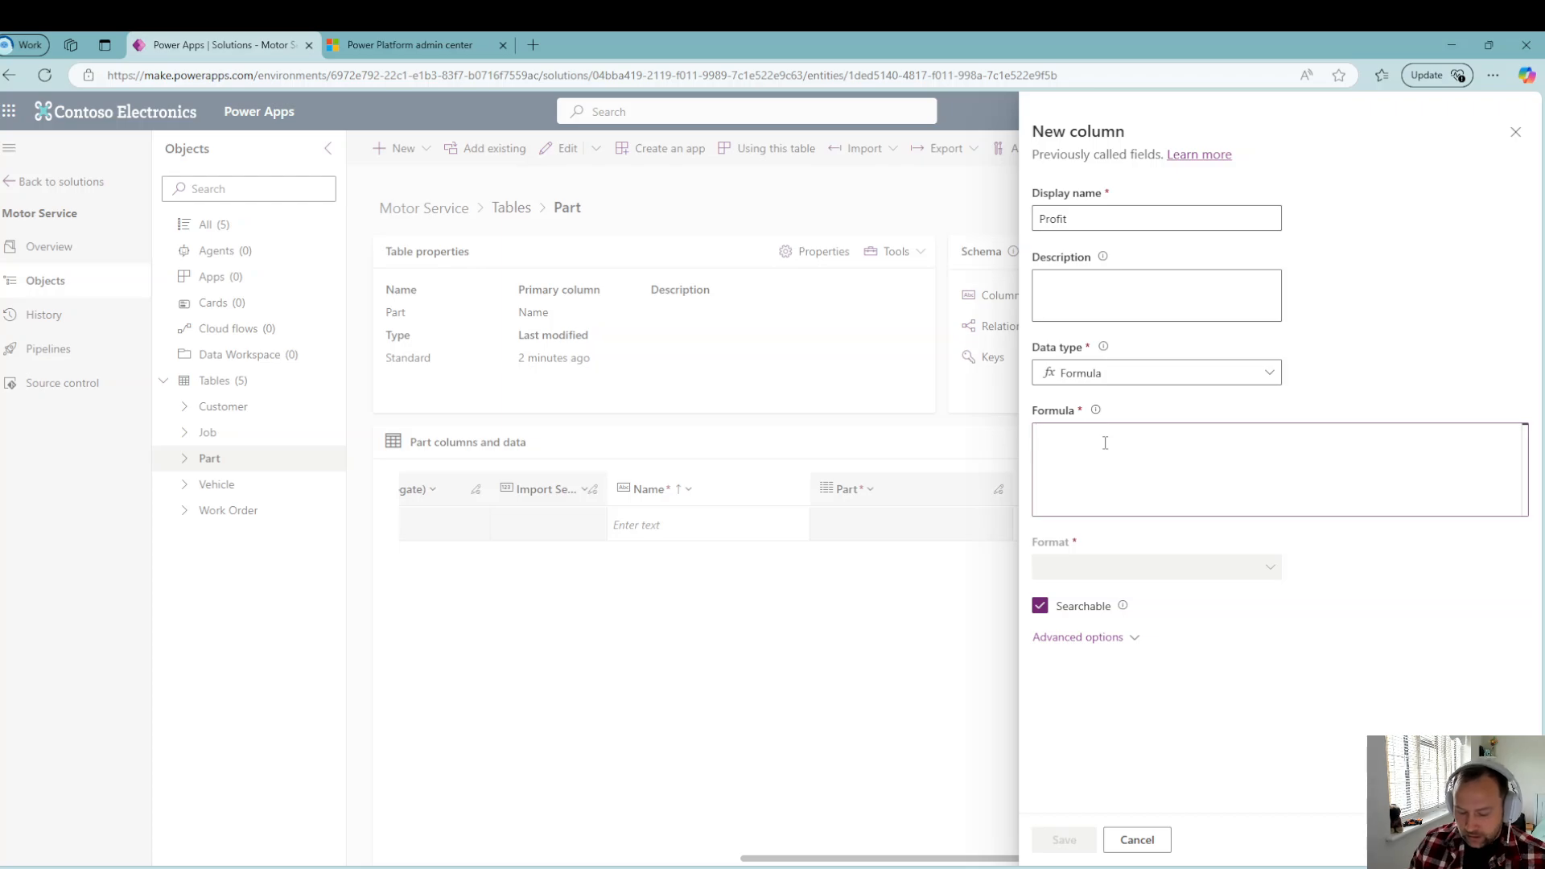
Step: Enter the formula 'Purchase Price' - 'Customer Price' for the Profit column
type("purch")
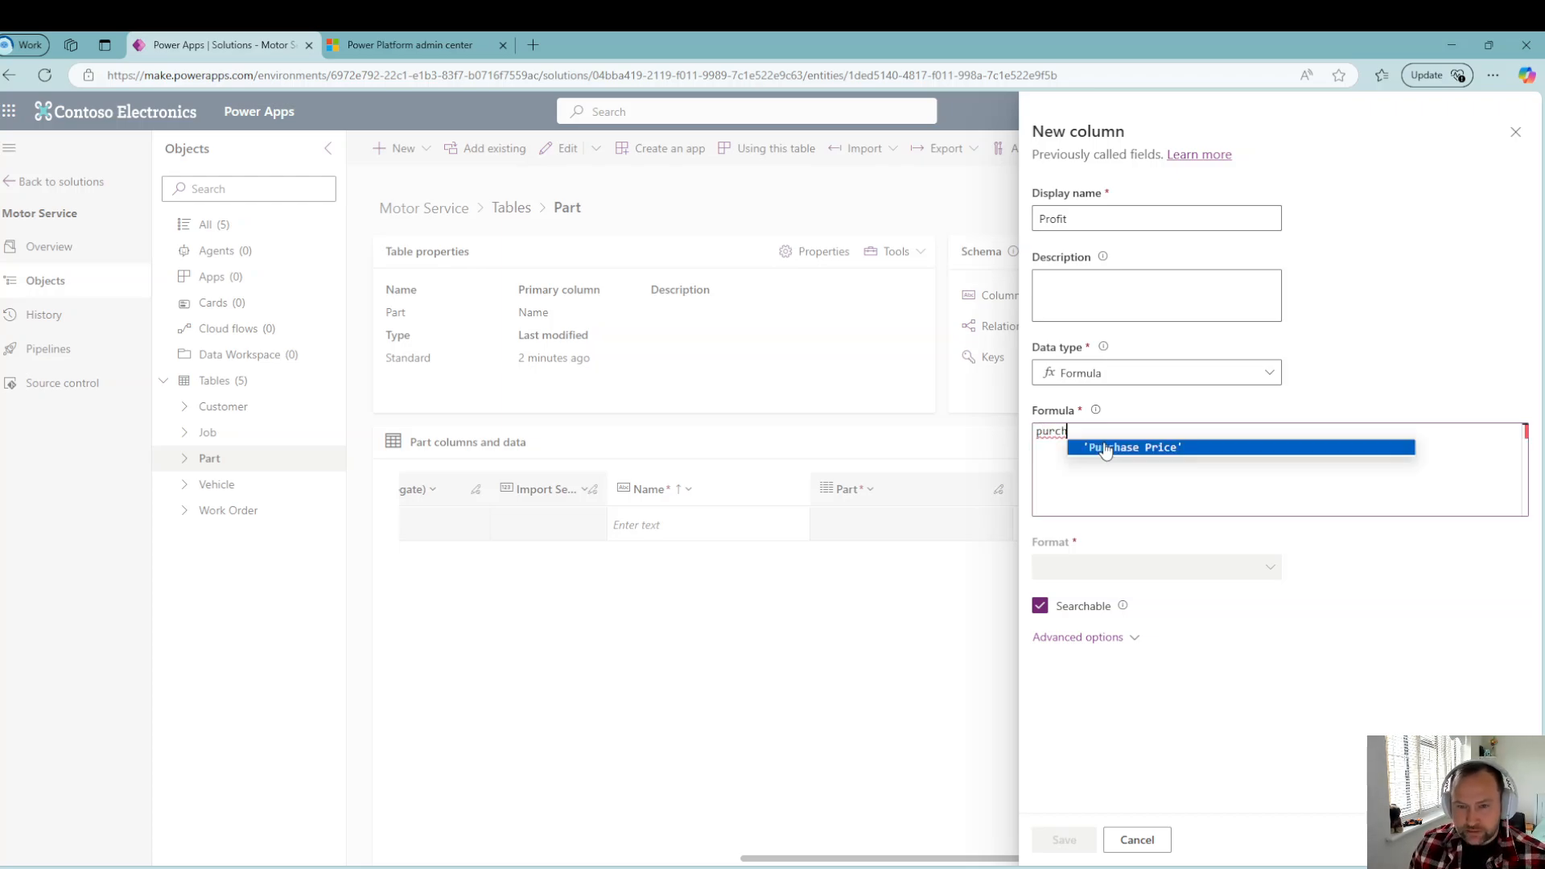
left_click(1106, 448)
type("- ")
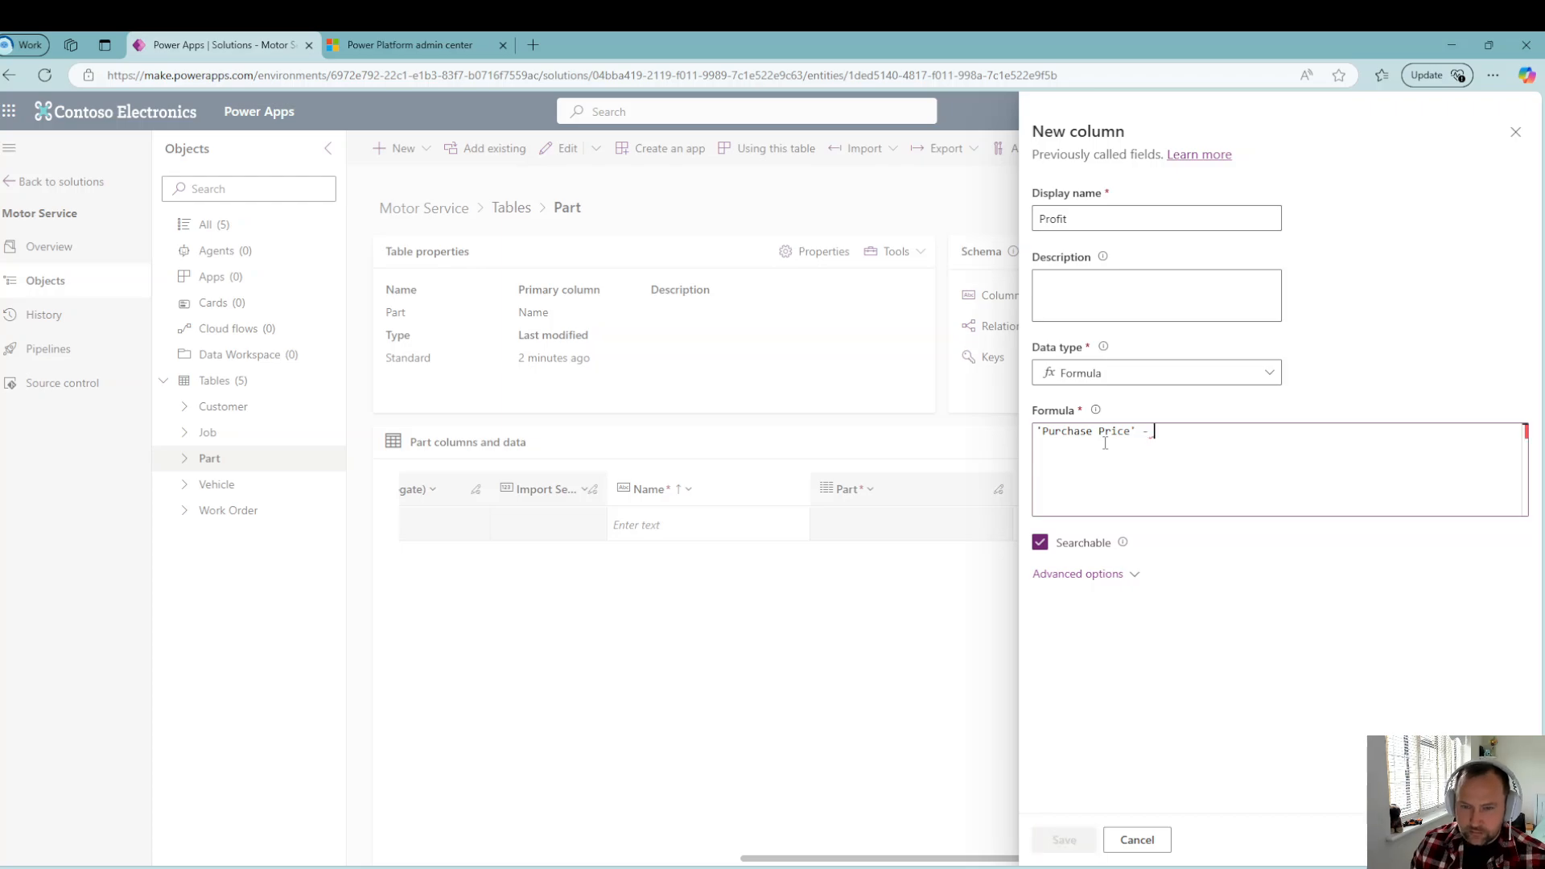
type("cus")
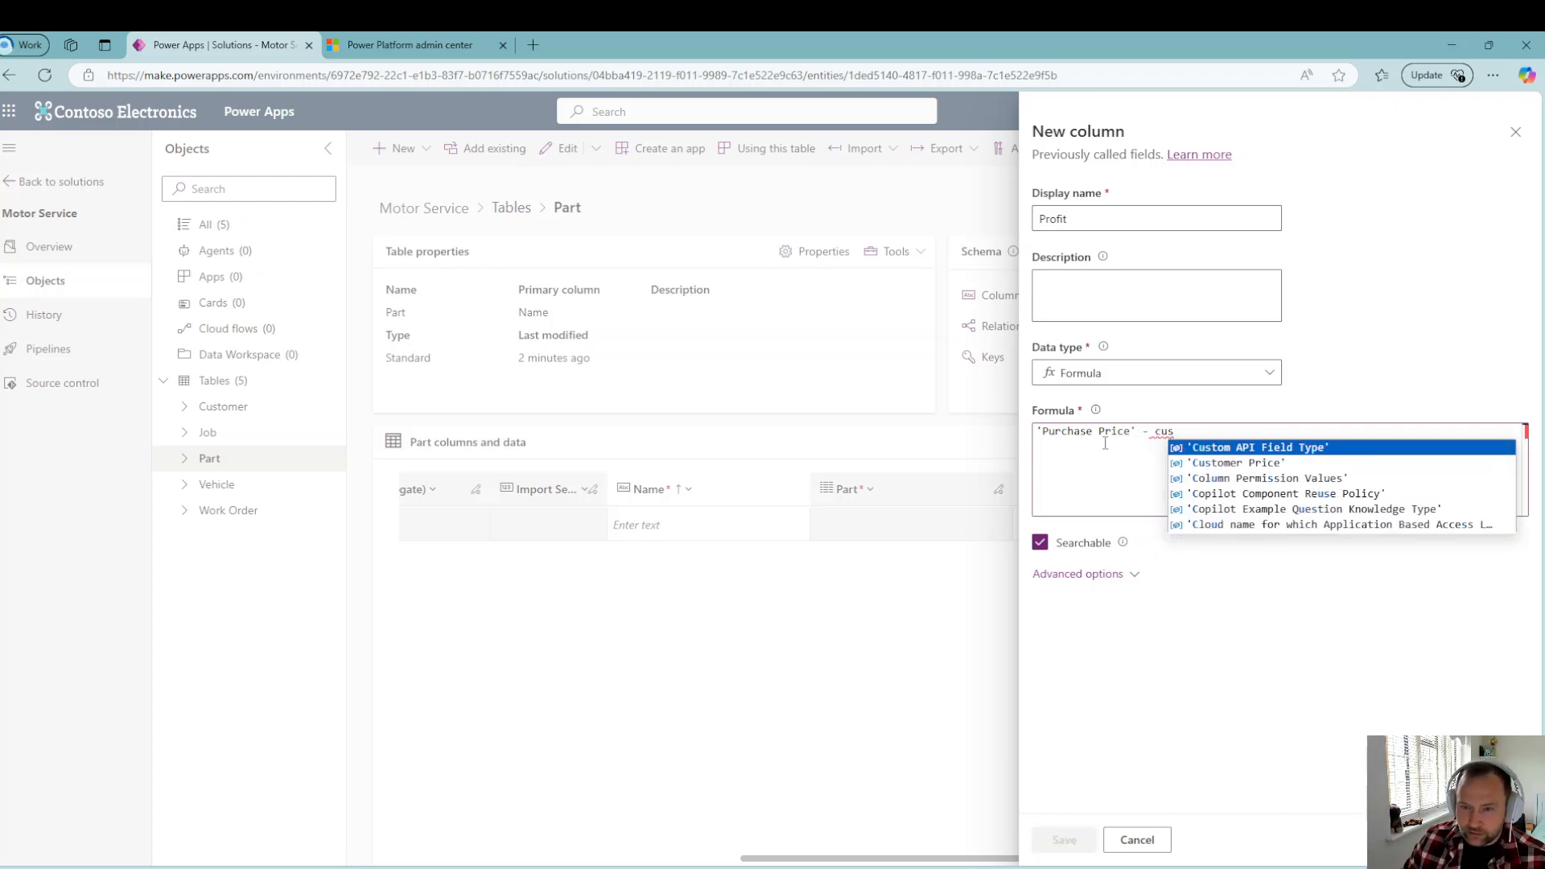
key("Down")
key("Tab")
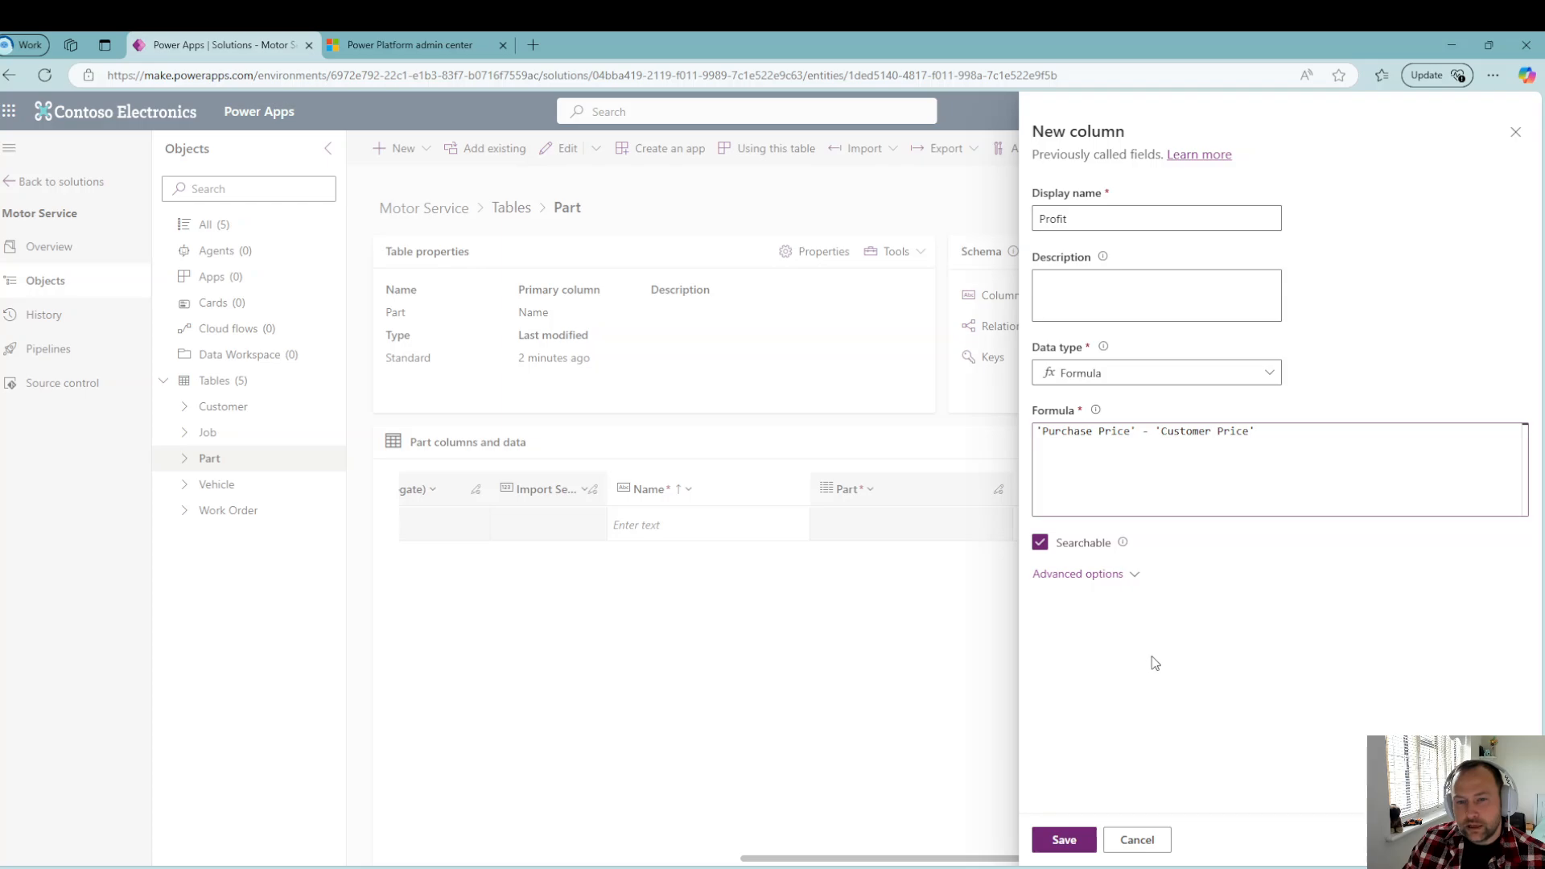
left_click(1260, 654)
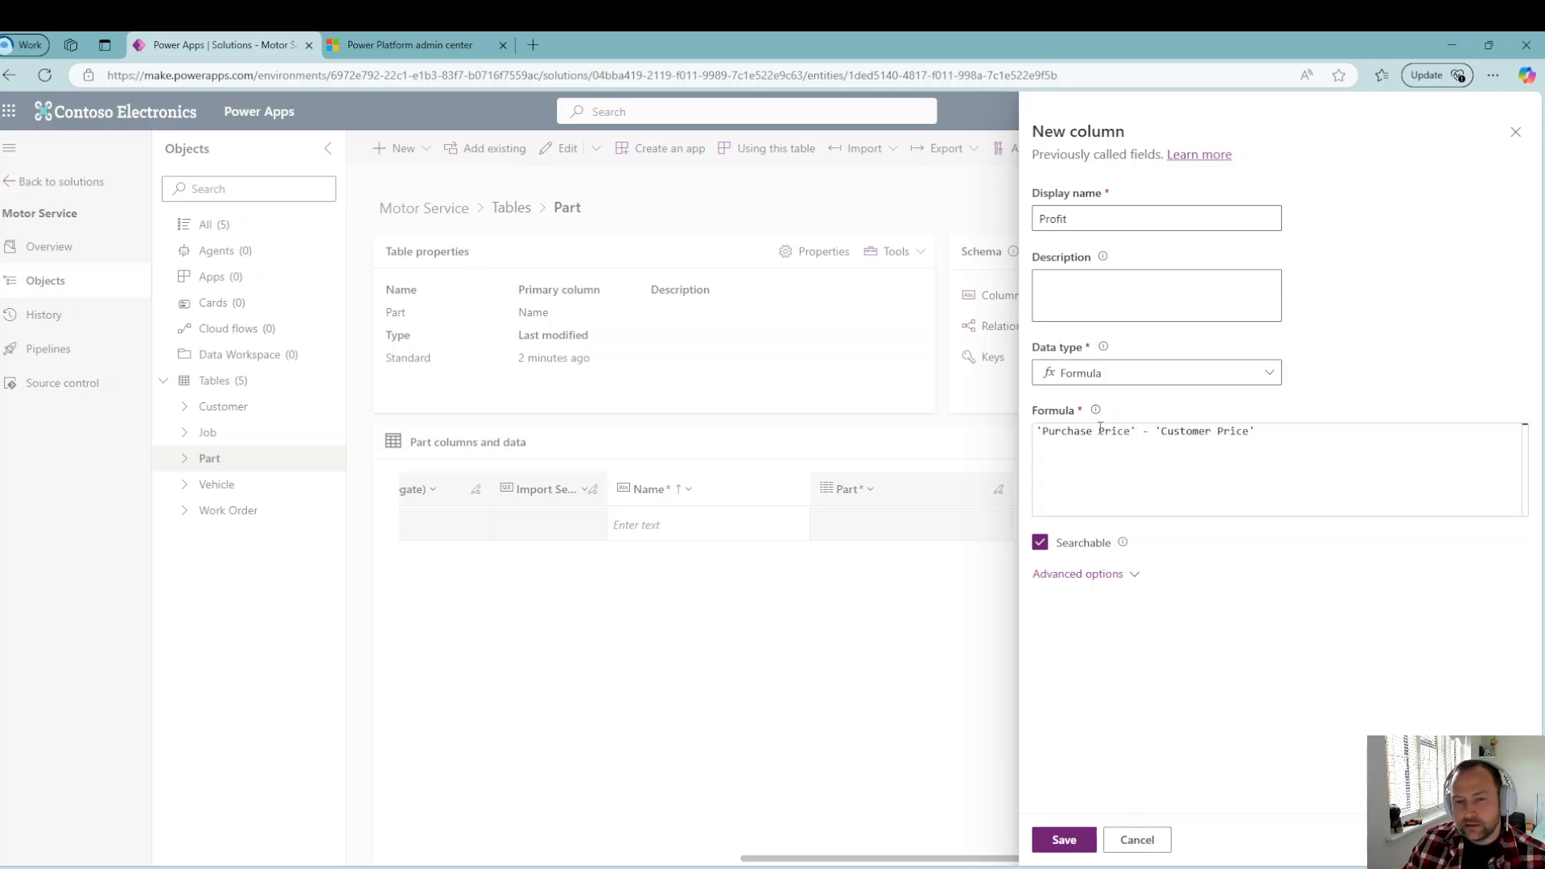
Step: Replace the Profit column's formula with 'Customer Price' - 'Purchase Price' and save the column
left_click(1270, 431)
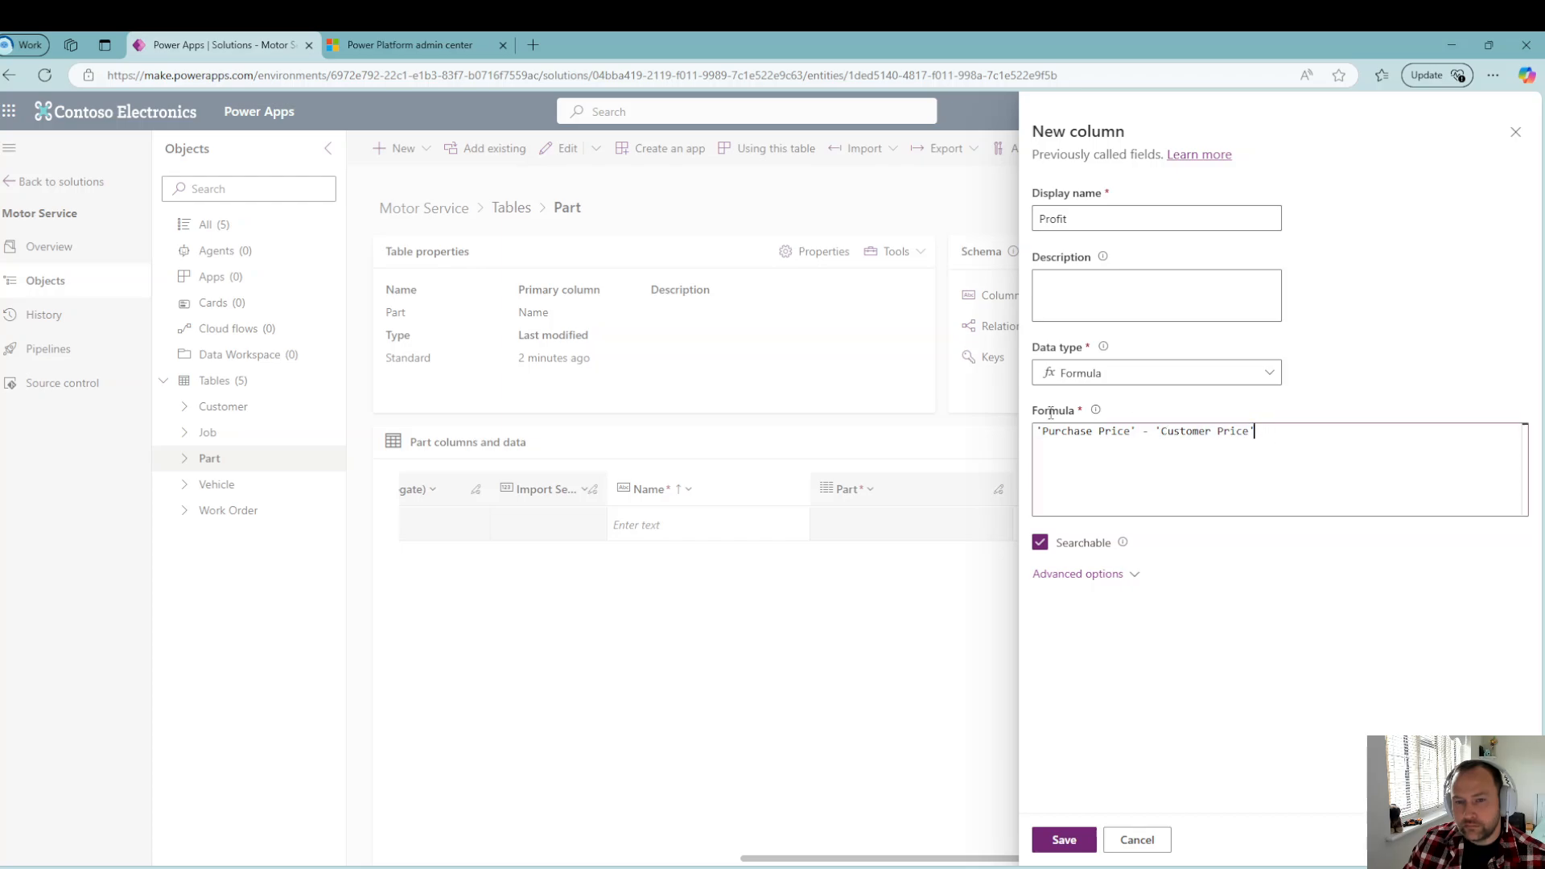
left_click_drag(1268, 431, 1036, 433)
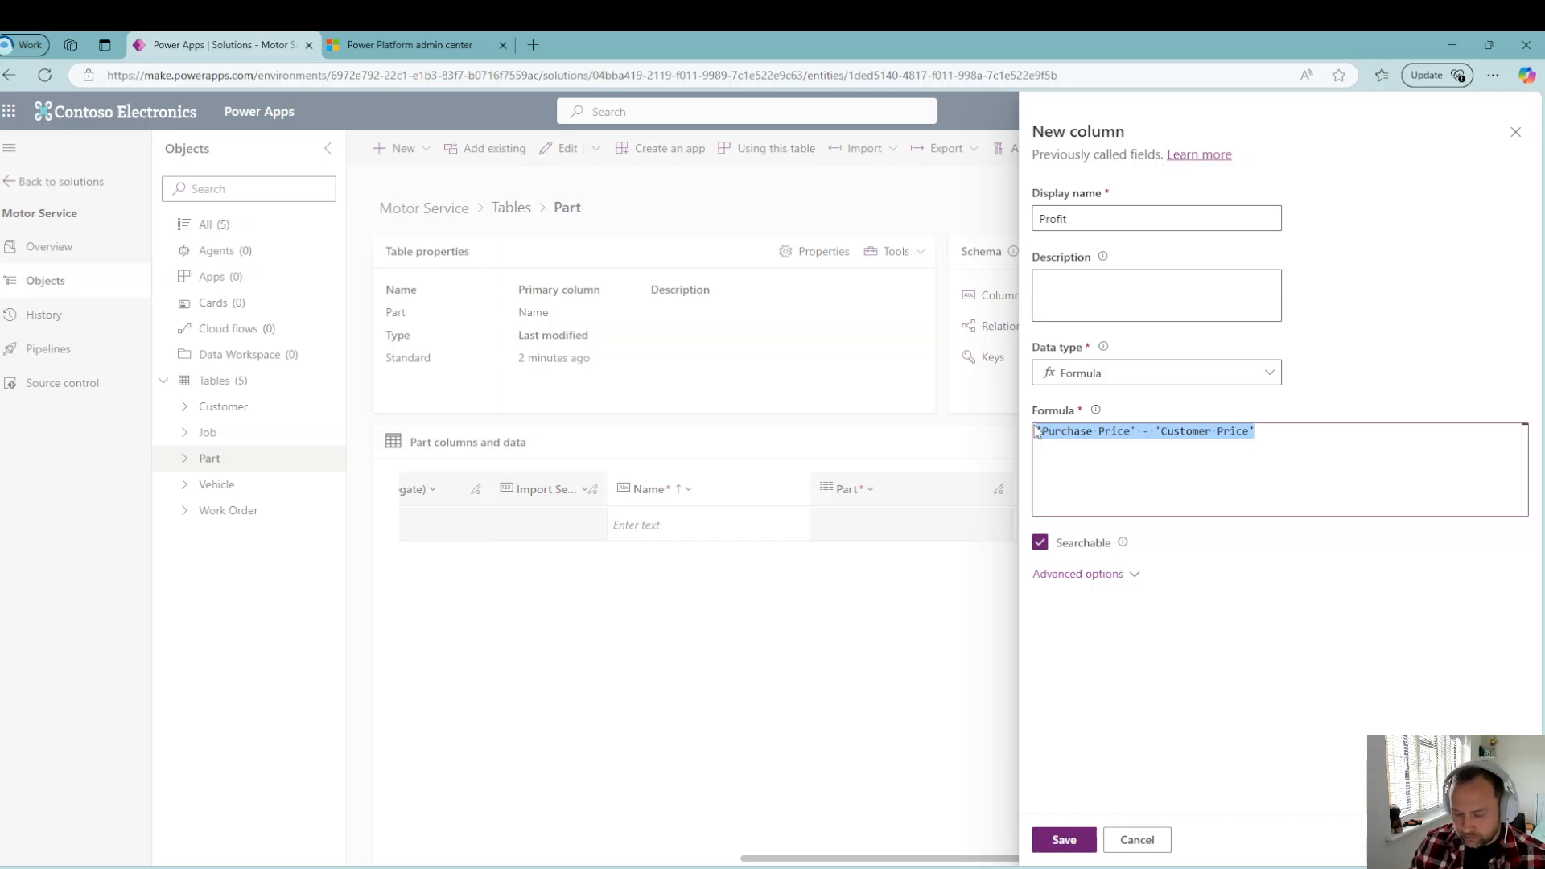
type("Custom")
key("Down")
key("Return")
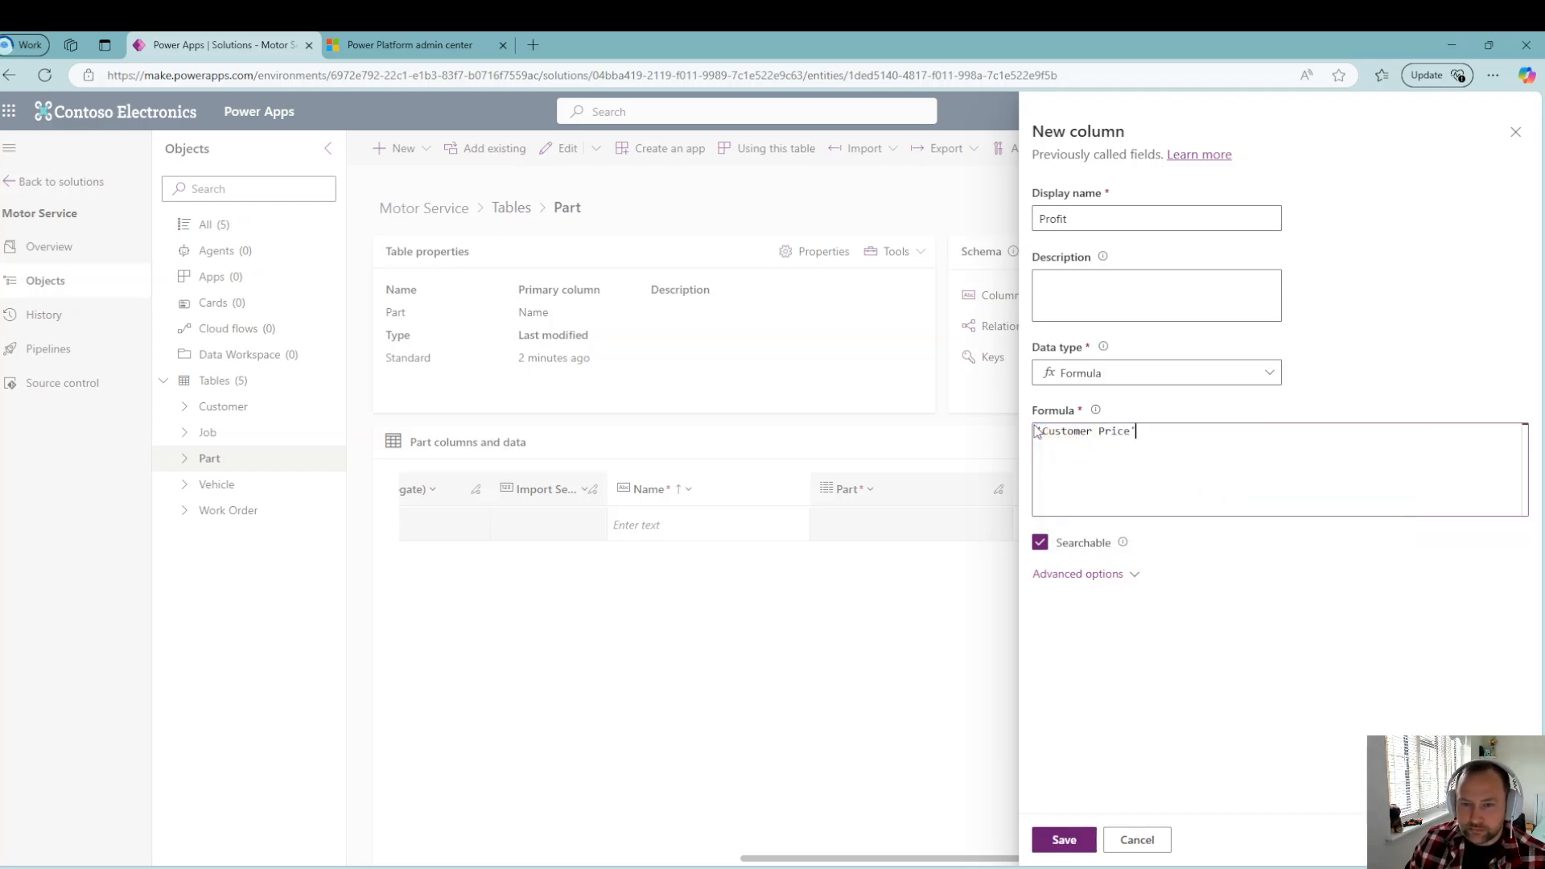
type("- 'Pur")
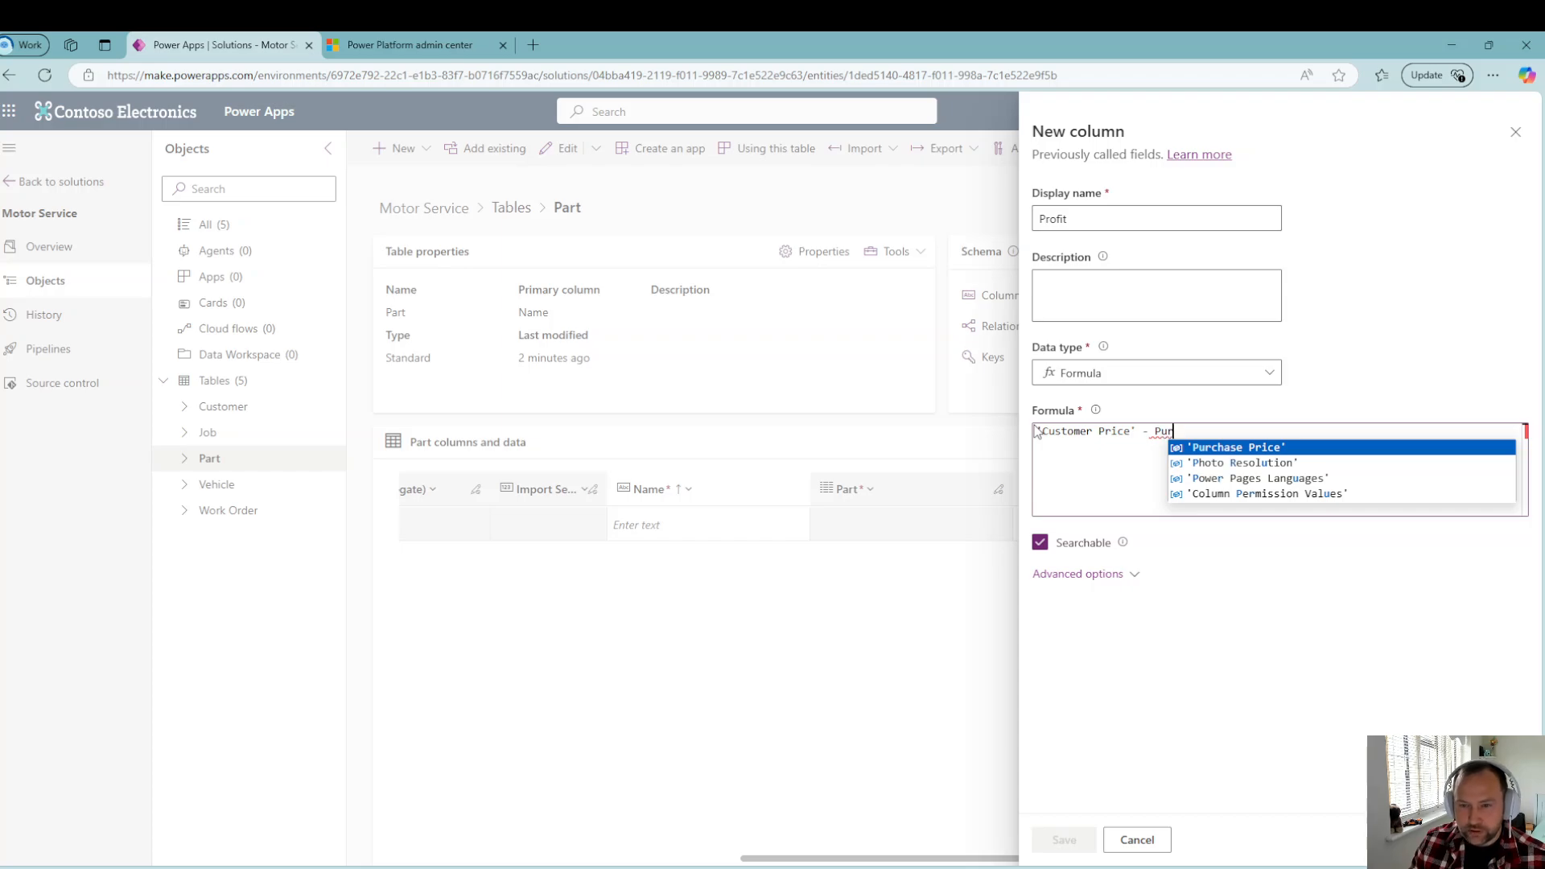
key("Return")
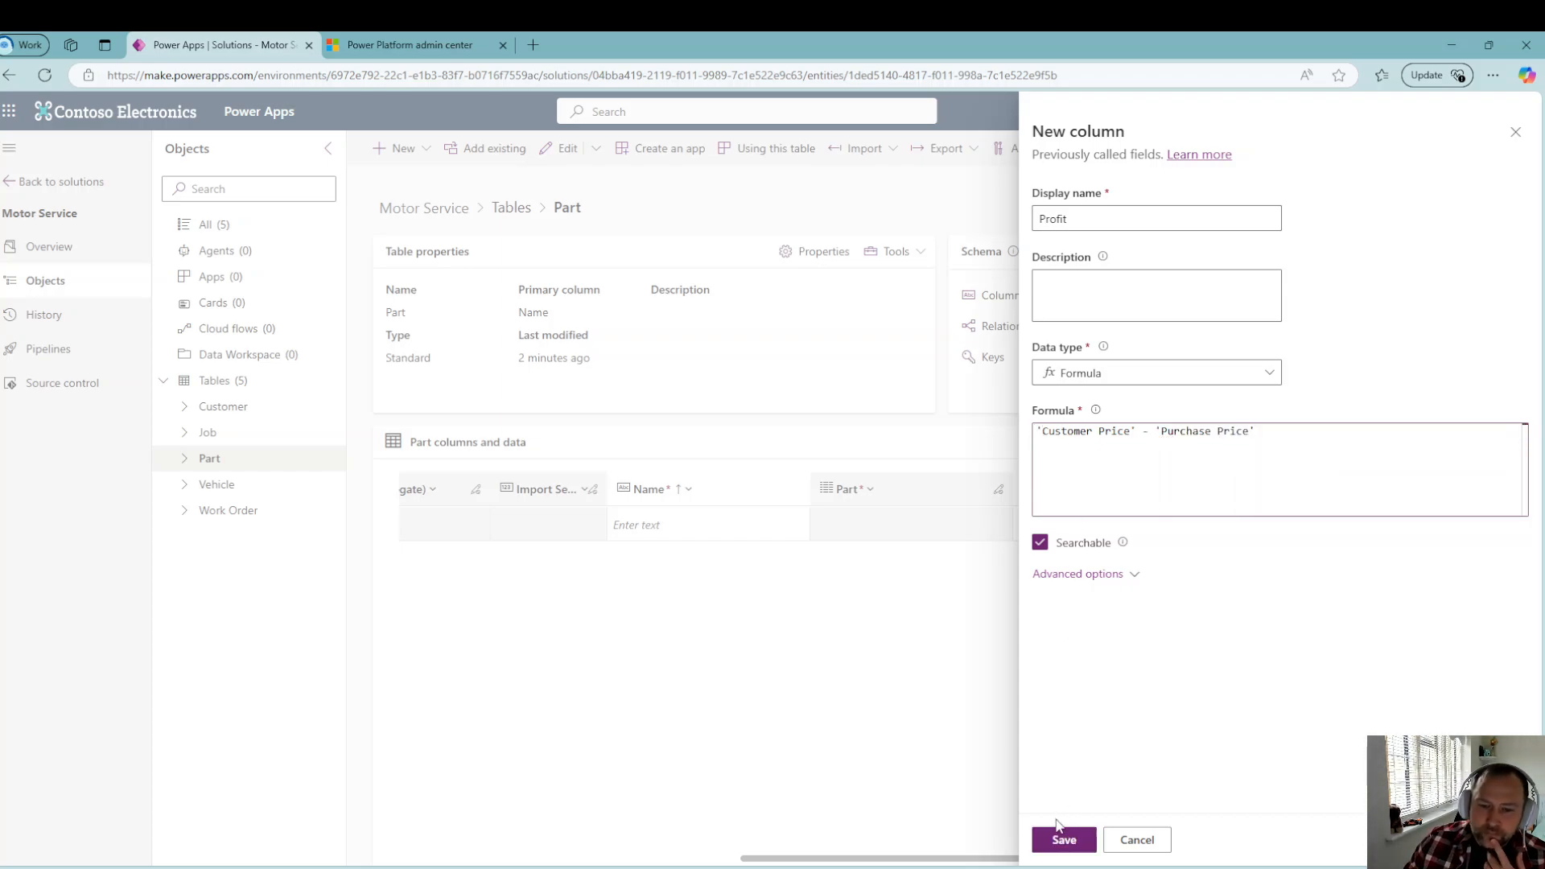
left_click(1127, 573)
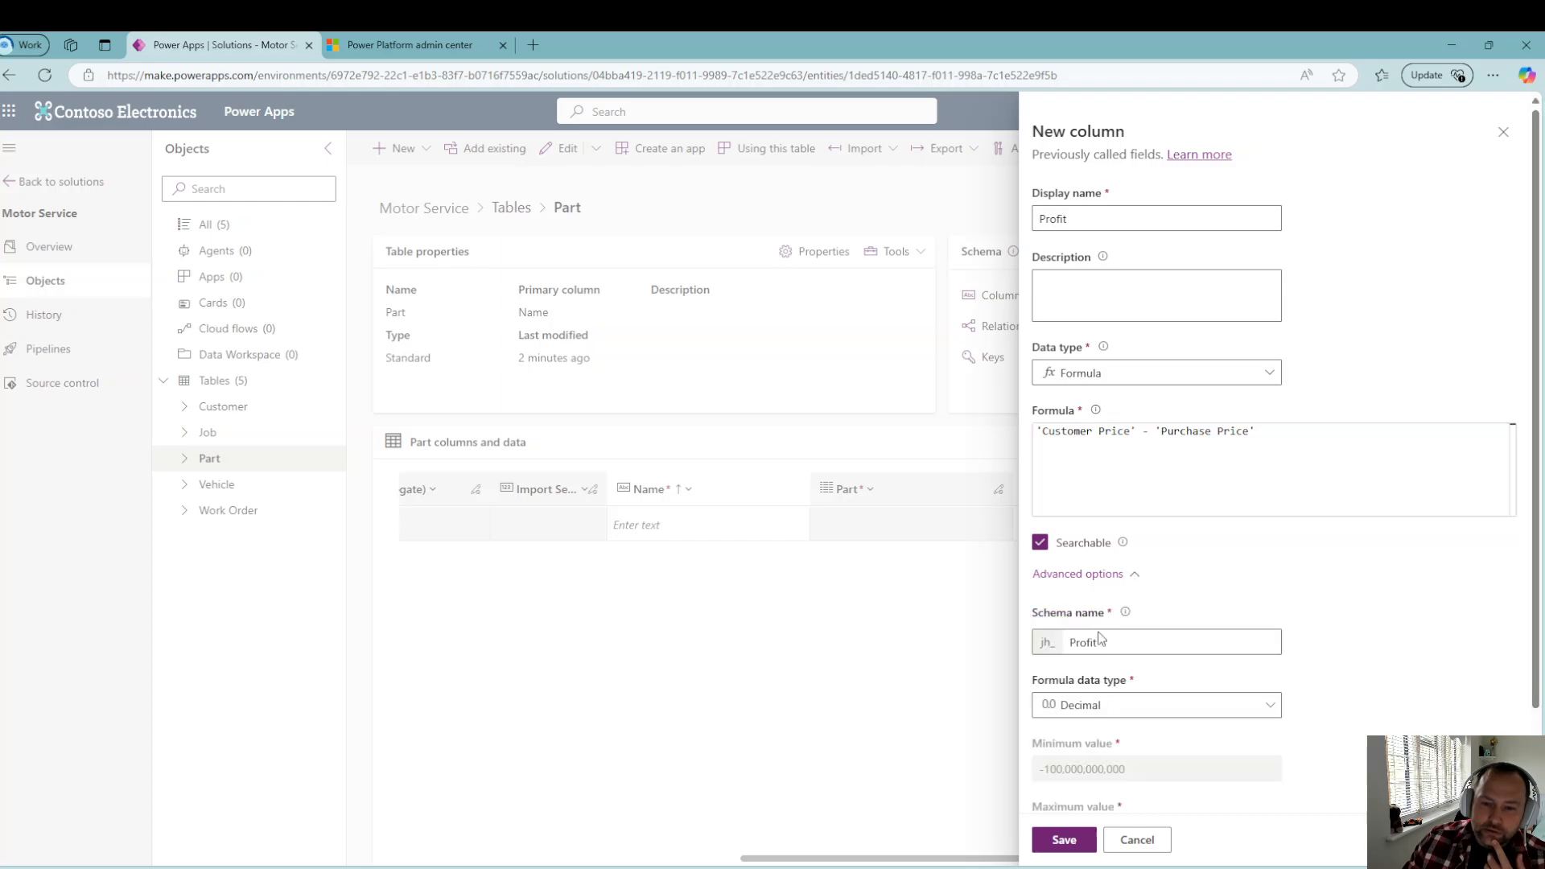
scroll(1252, 635, "down", 2)
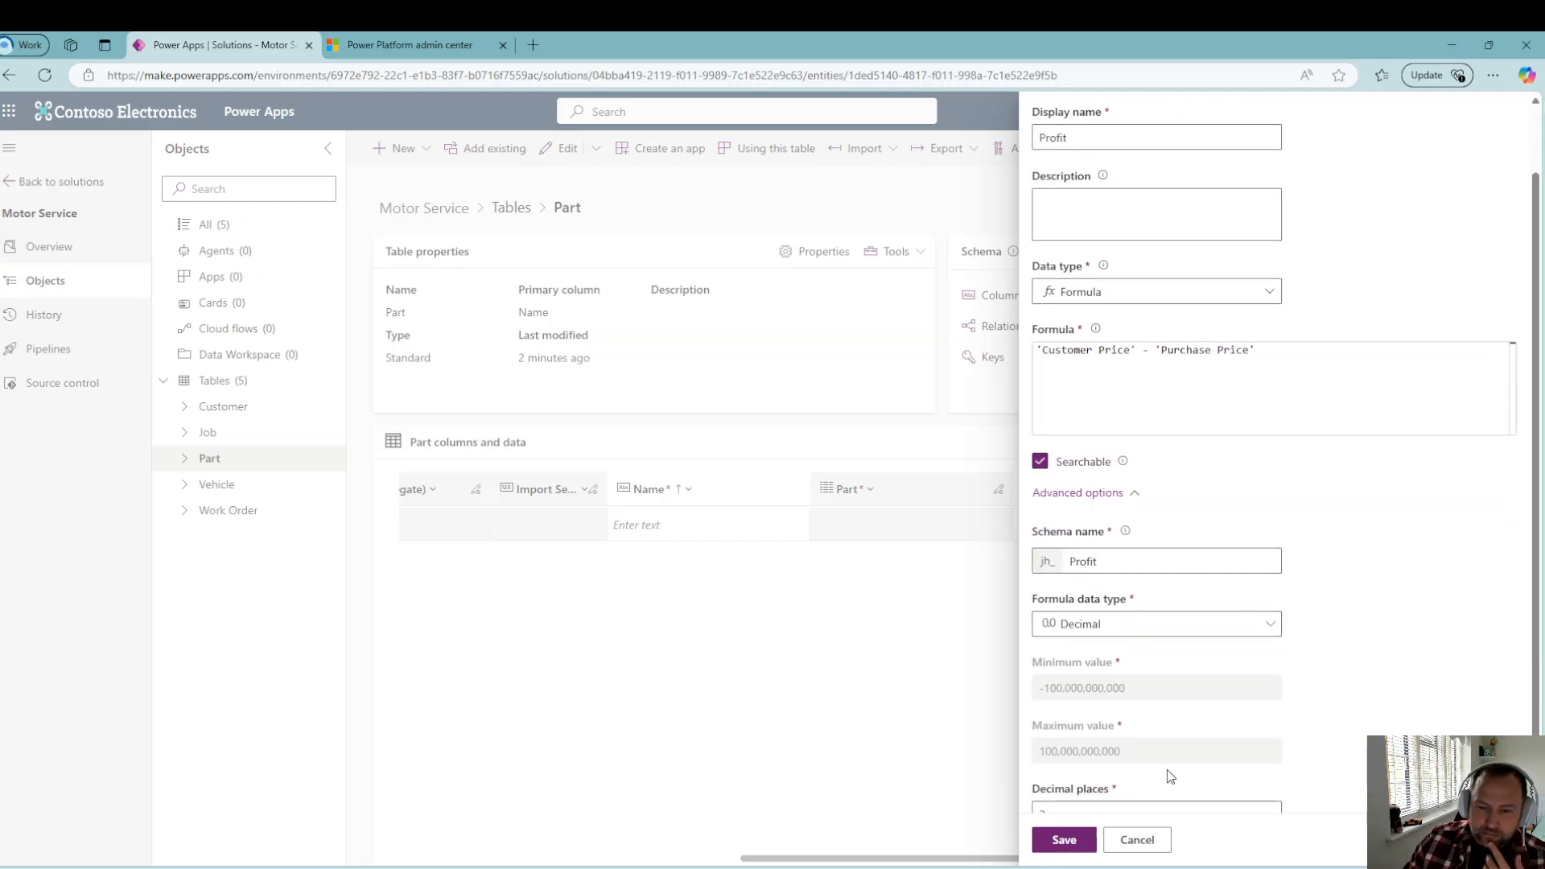
left_click(1064, 840)
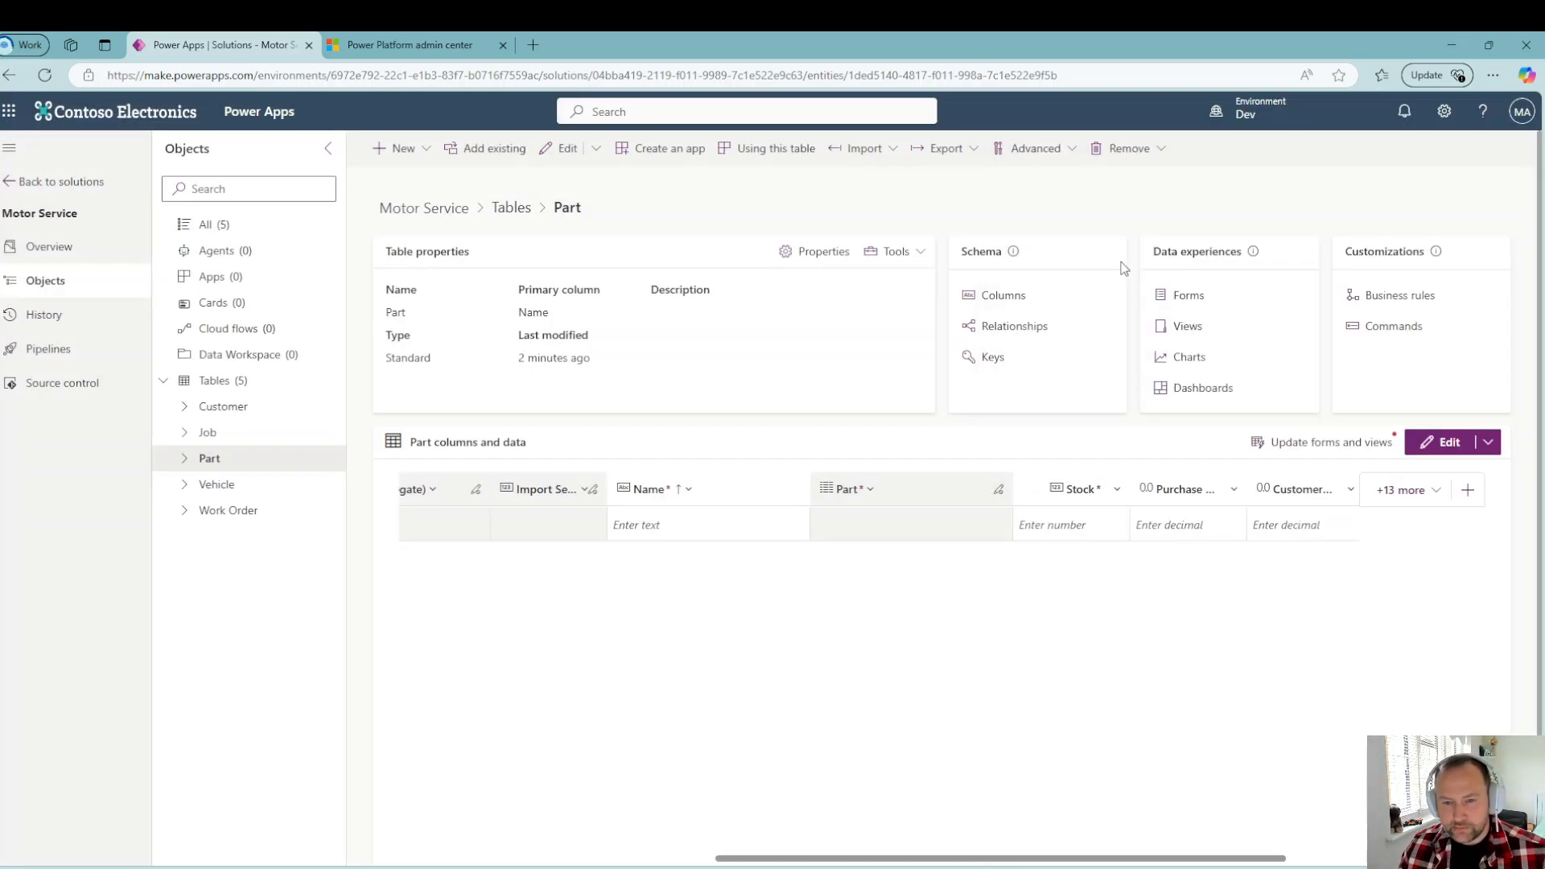
Step: Add a record named Engine with a Stock of 2 to the Part table
left_click_drag(1124, 857, 1206, 856)
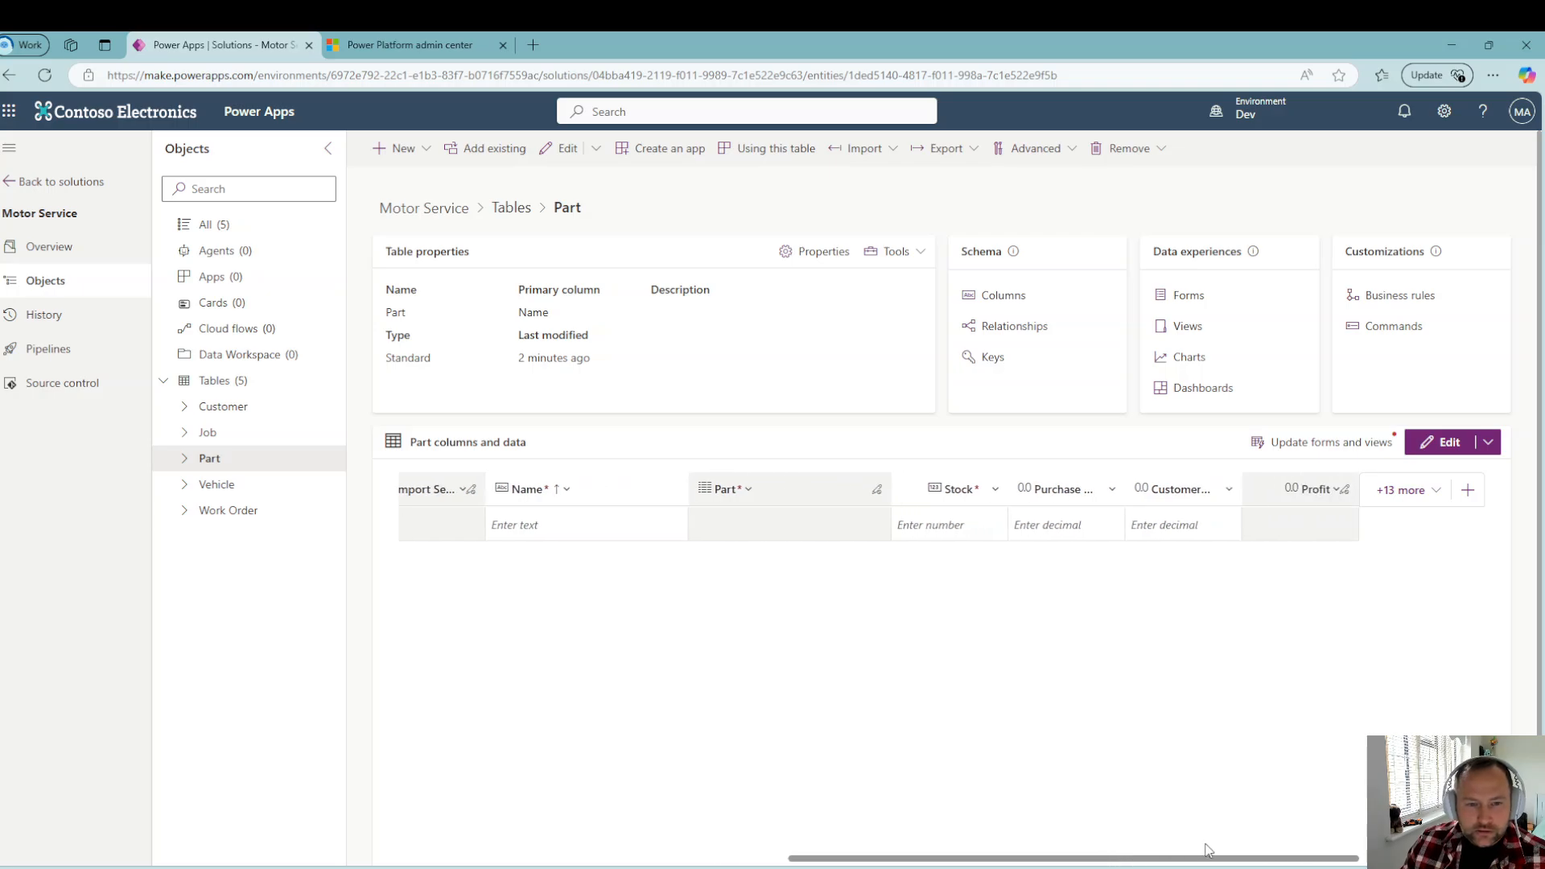
left_click(538, 524)
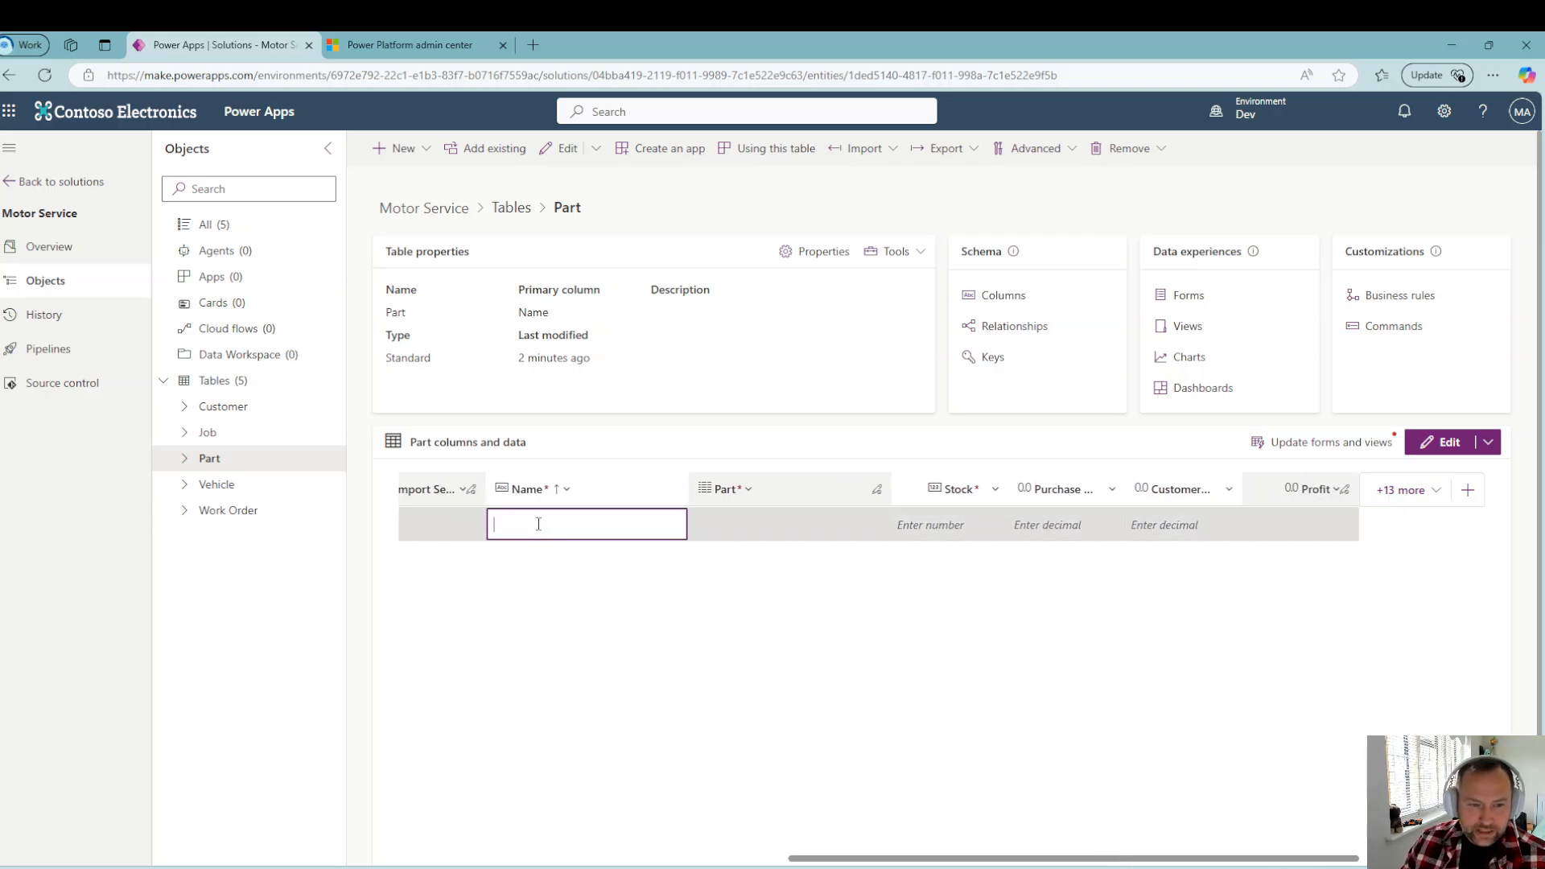
type("Engine")
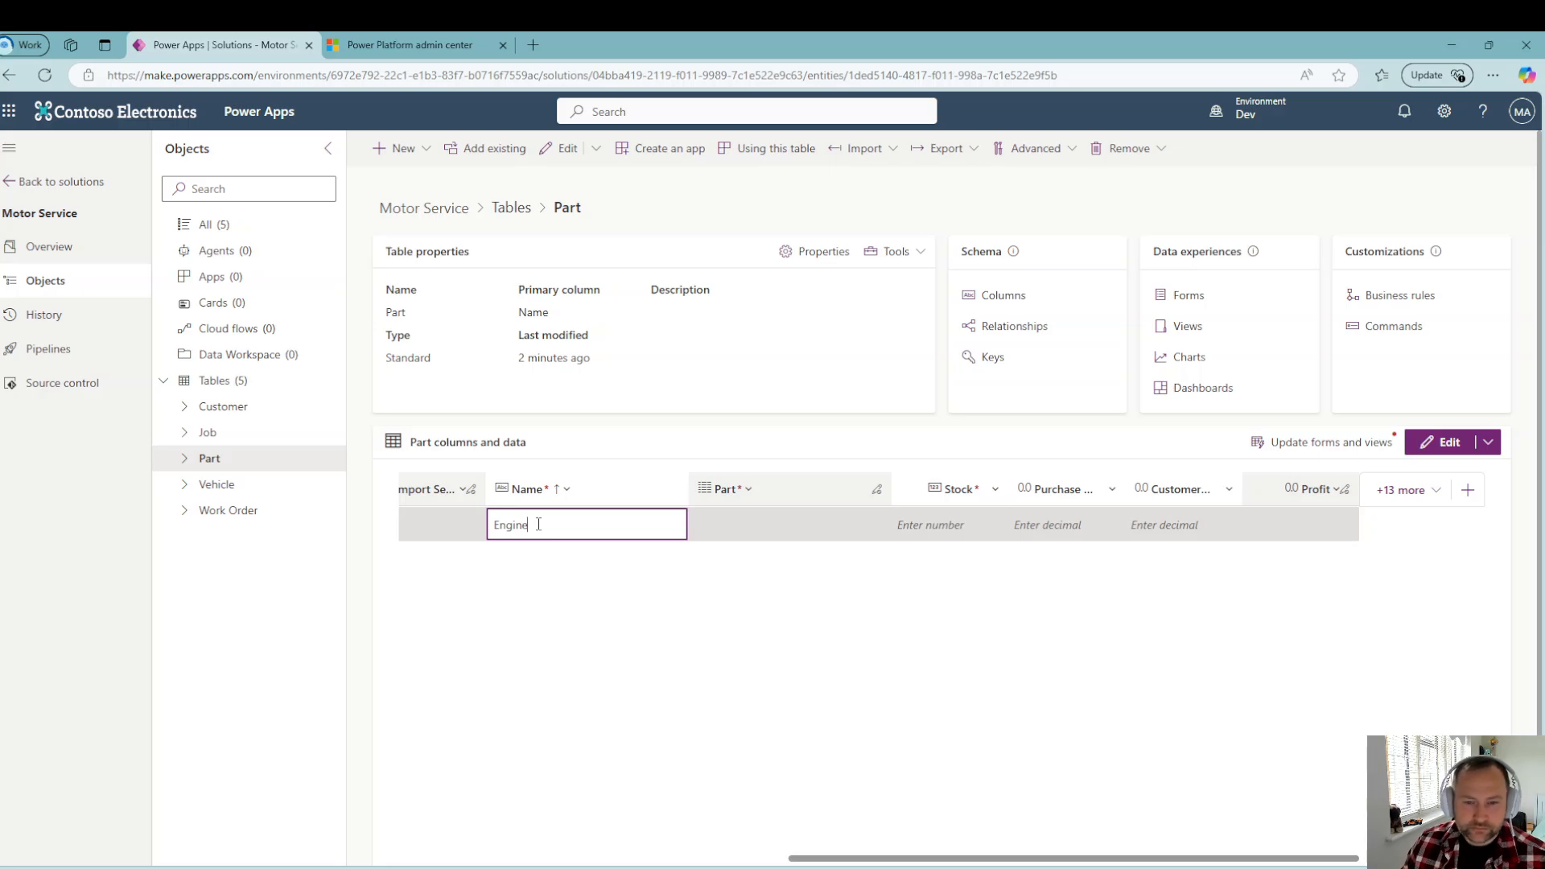
left_click(958, 526)
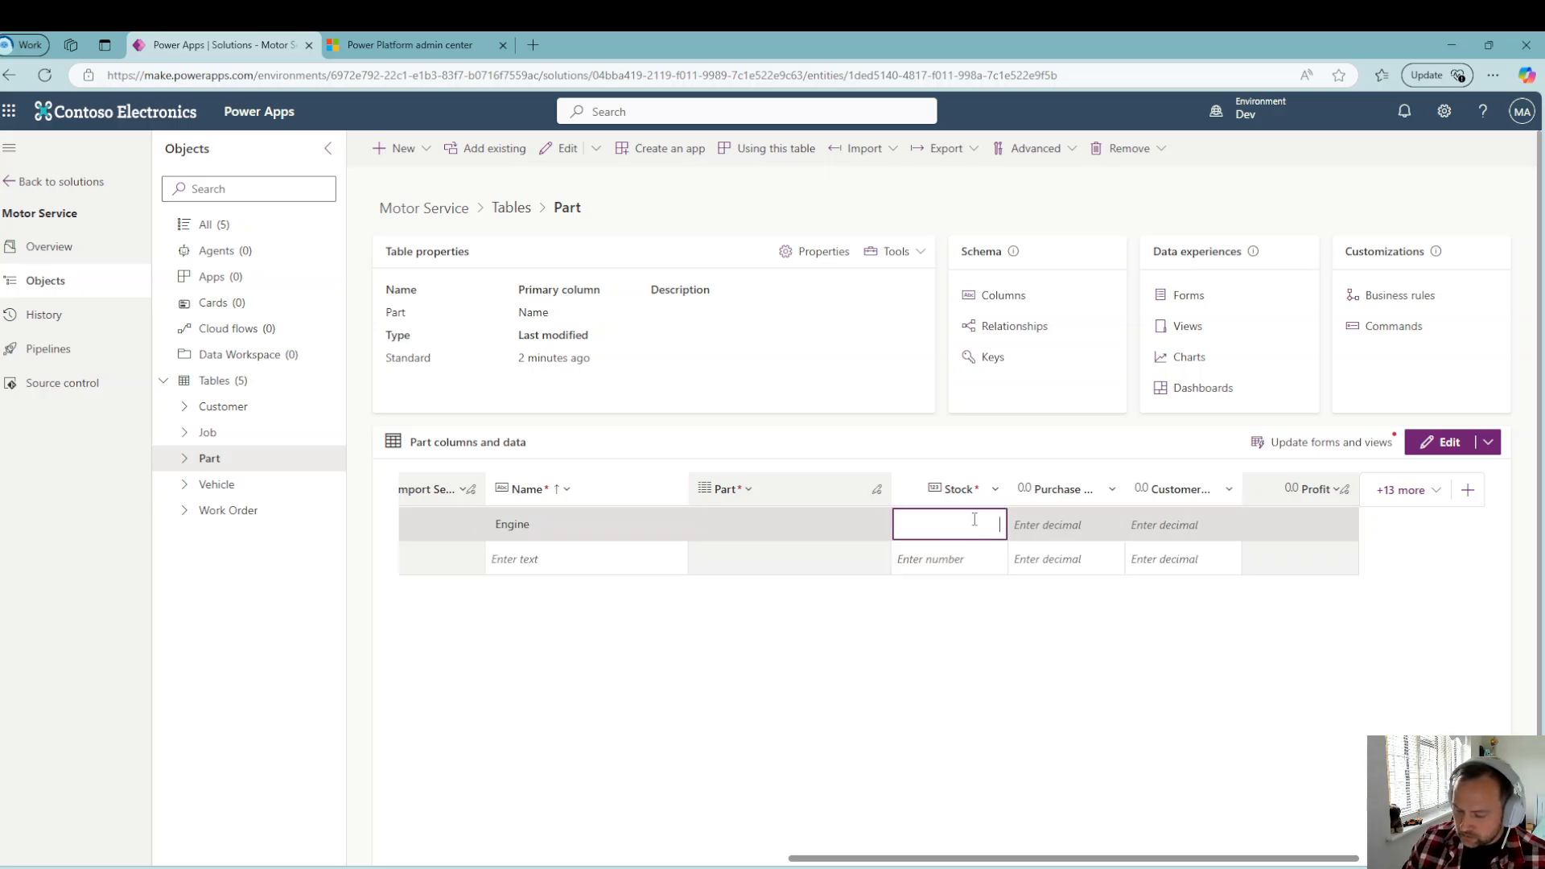
left_click(1043, 526)
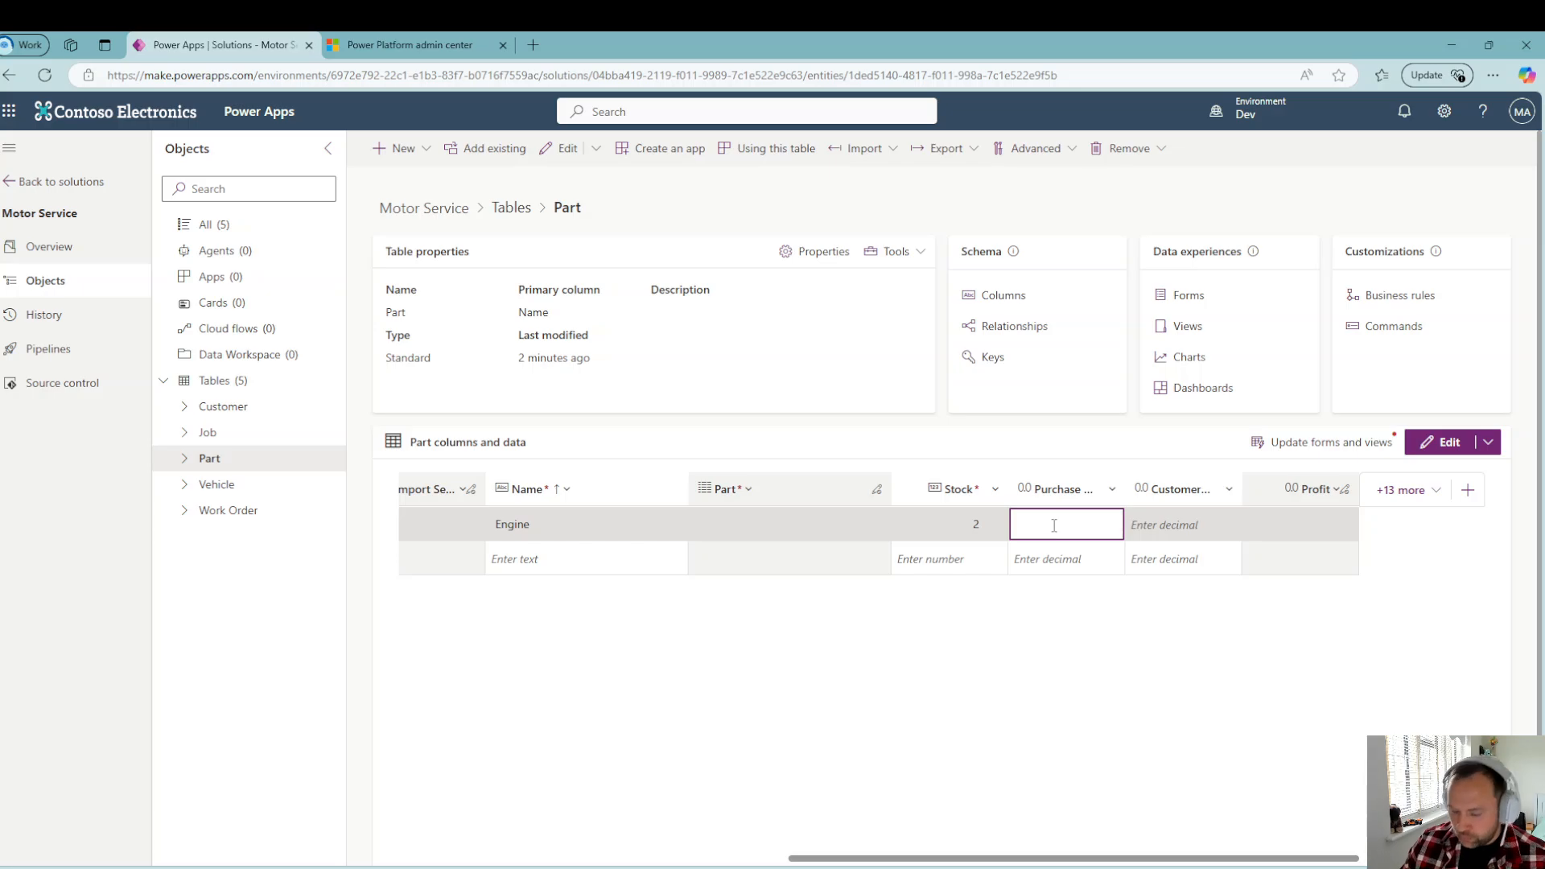
type("100")
left_click(1169, 525)
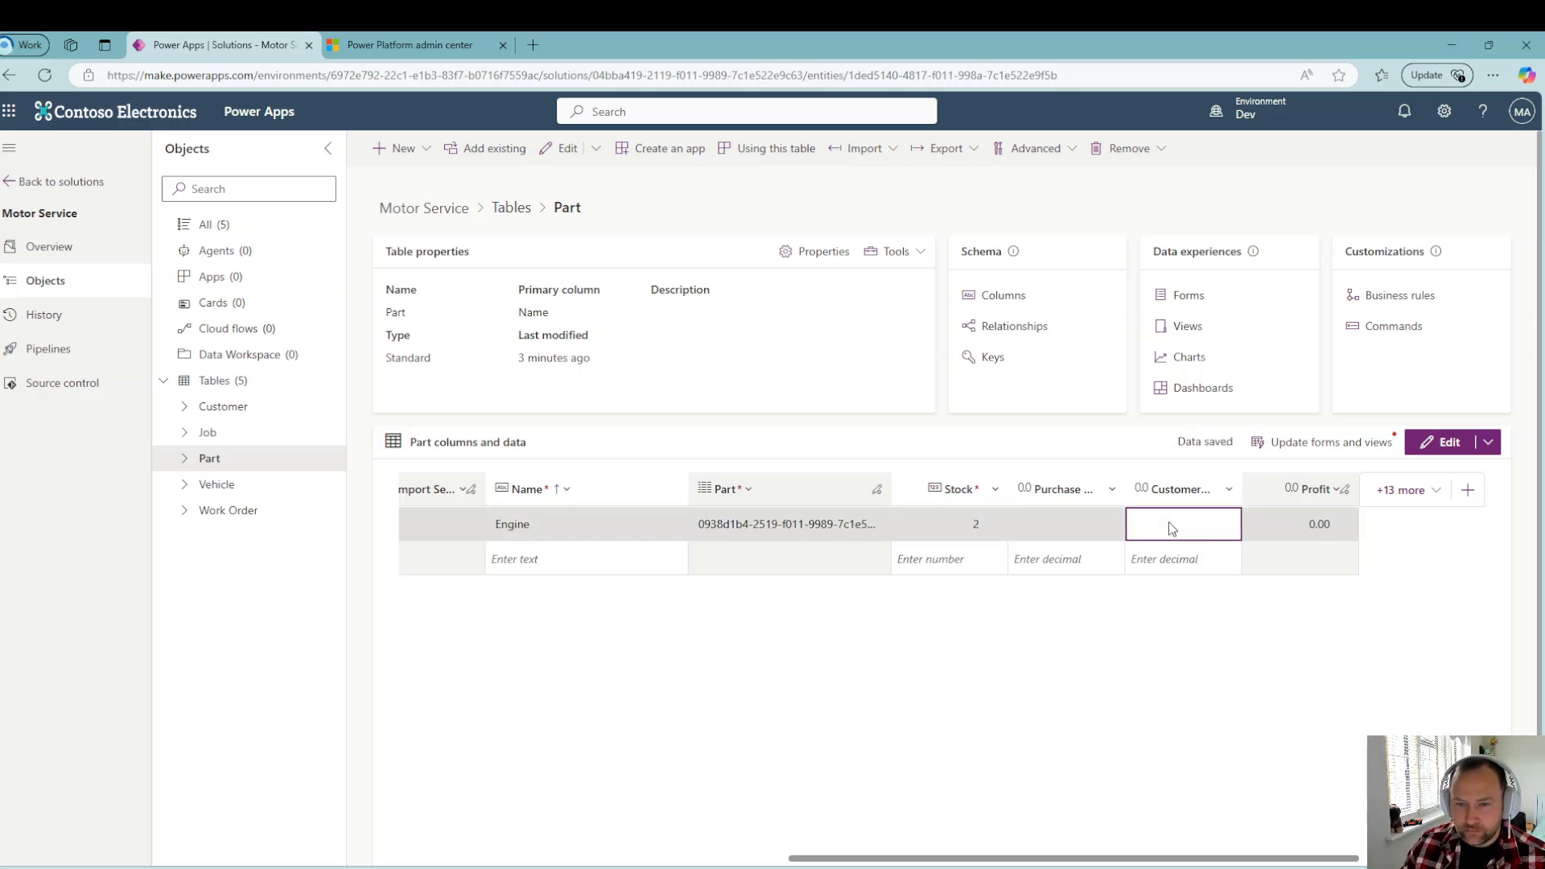
Step: Set the Engine record's Purchase Price to 100 and its Customer Price to 125
left_click(1098, 523)
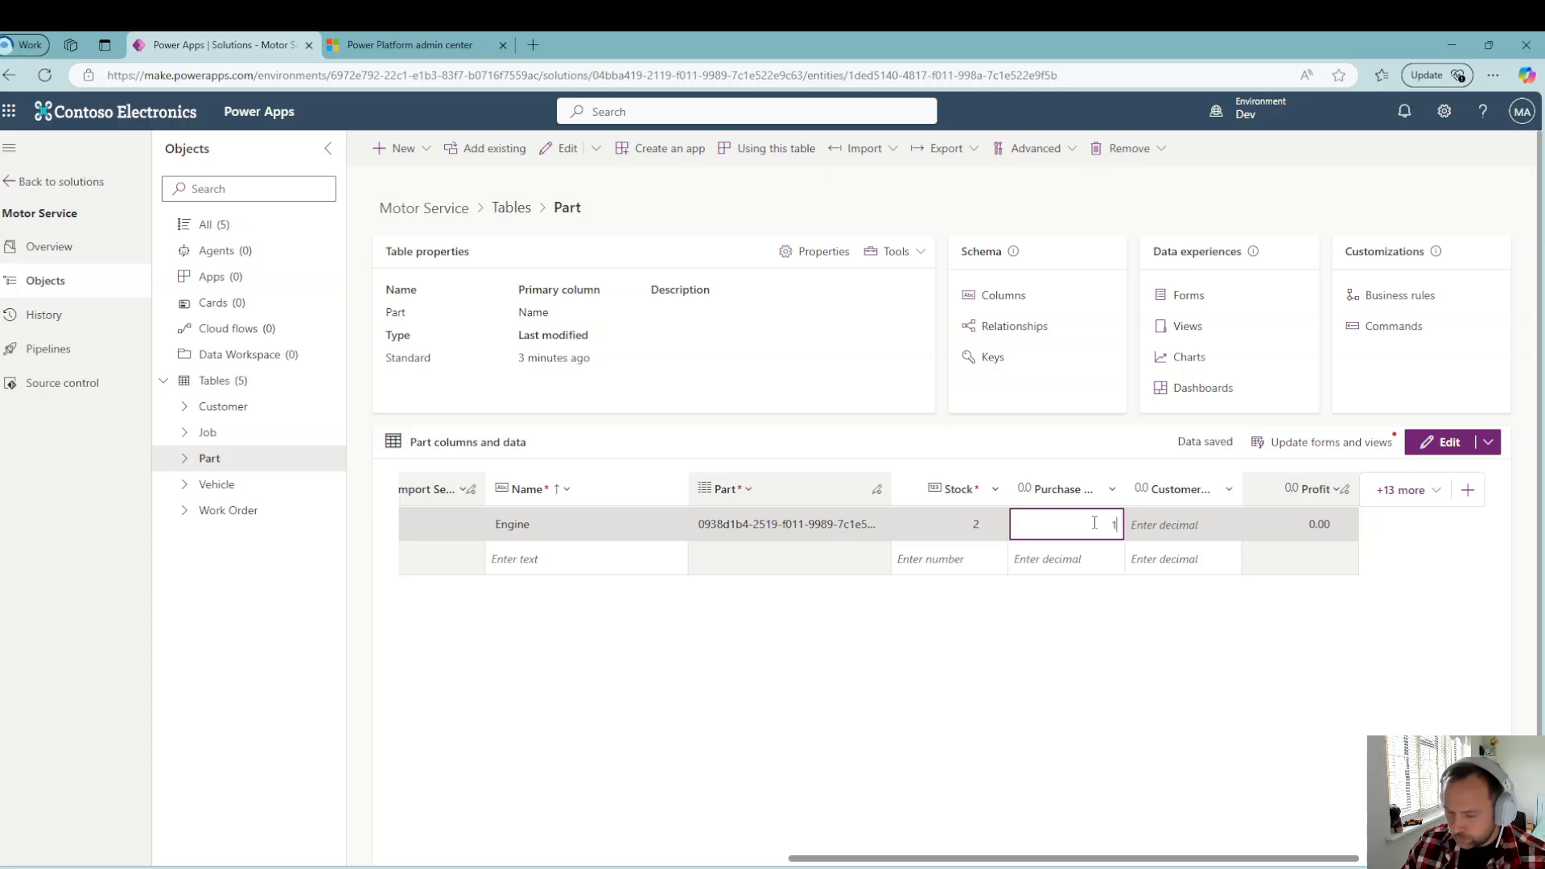
type("100")
left_click(1180, 519)
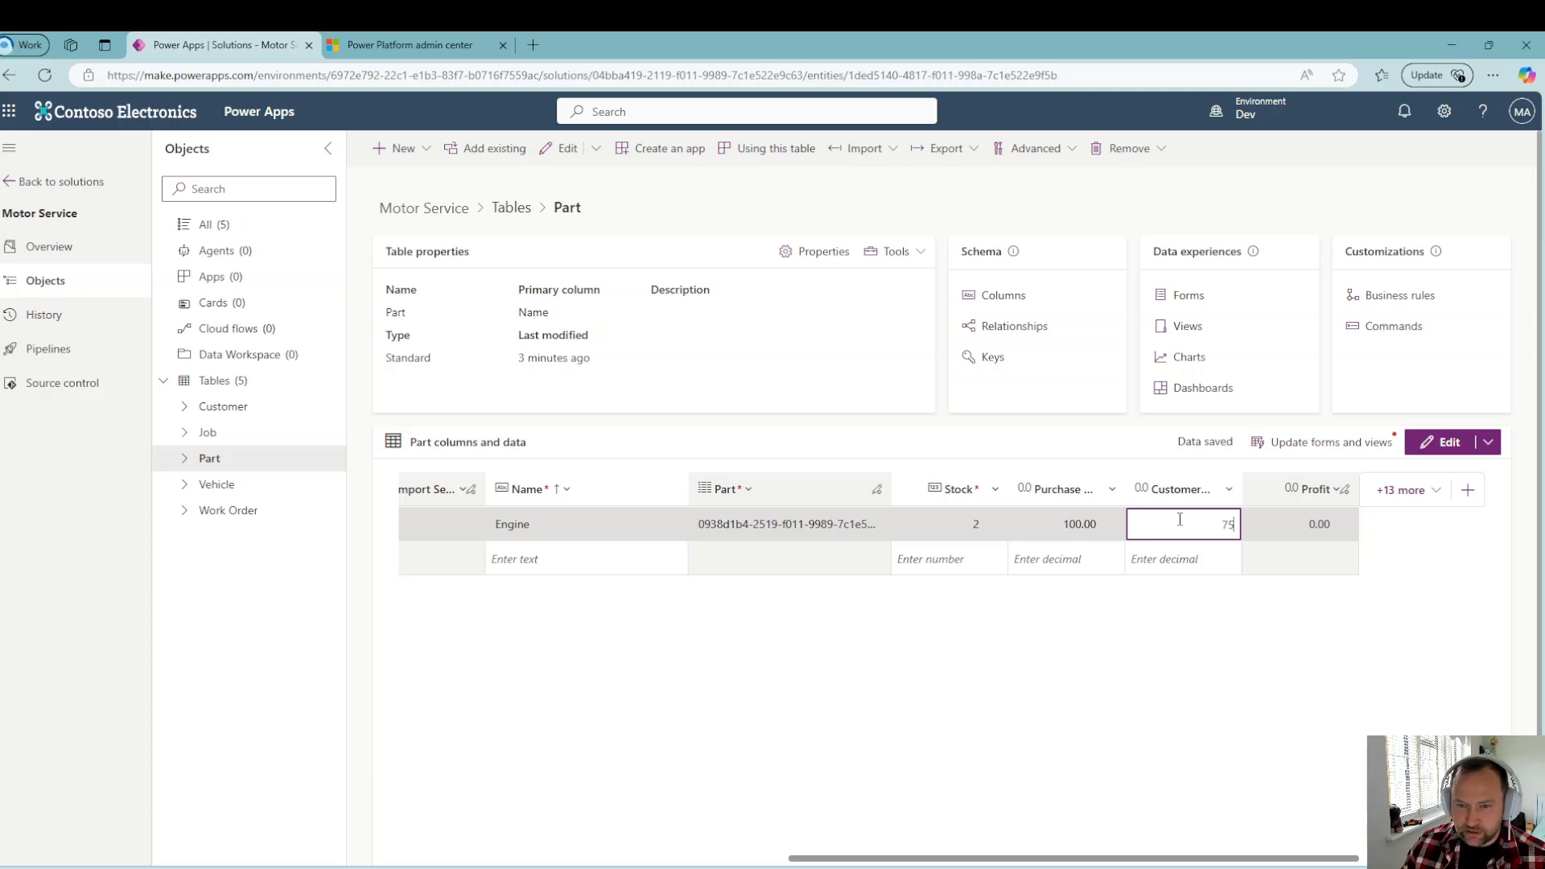
type("75")
key("BackSpace")
key("BackSpace")
type("125")
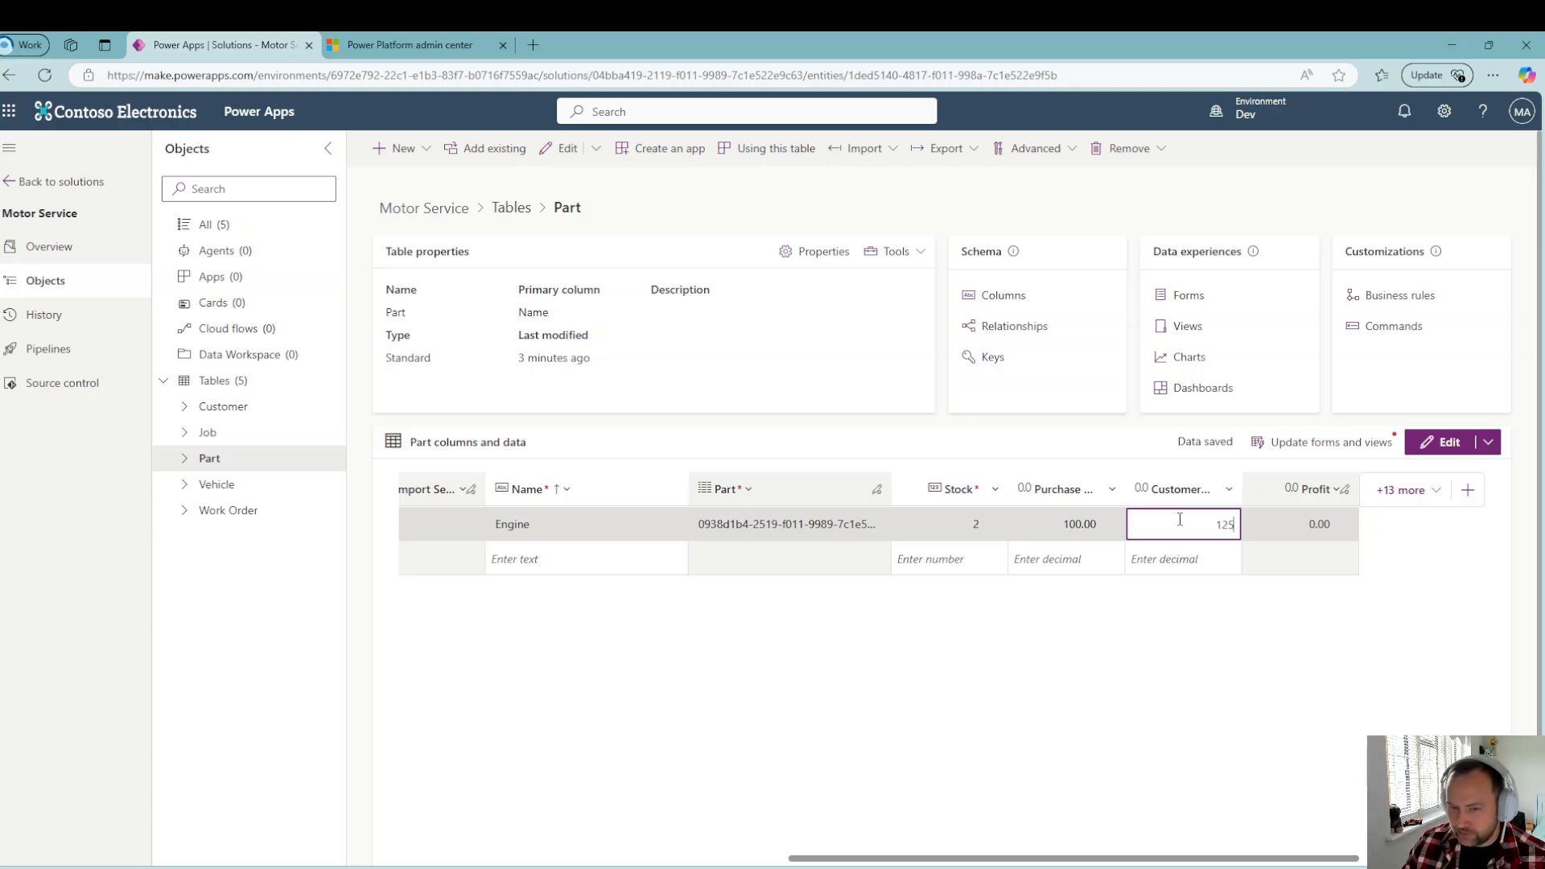
left_click(1185, 559)
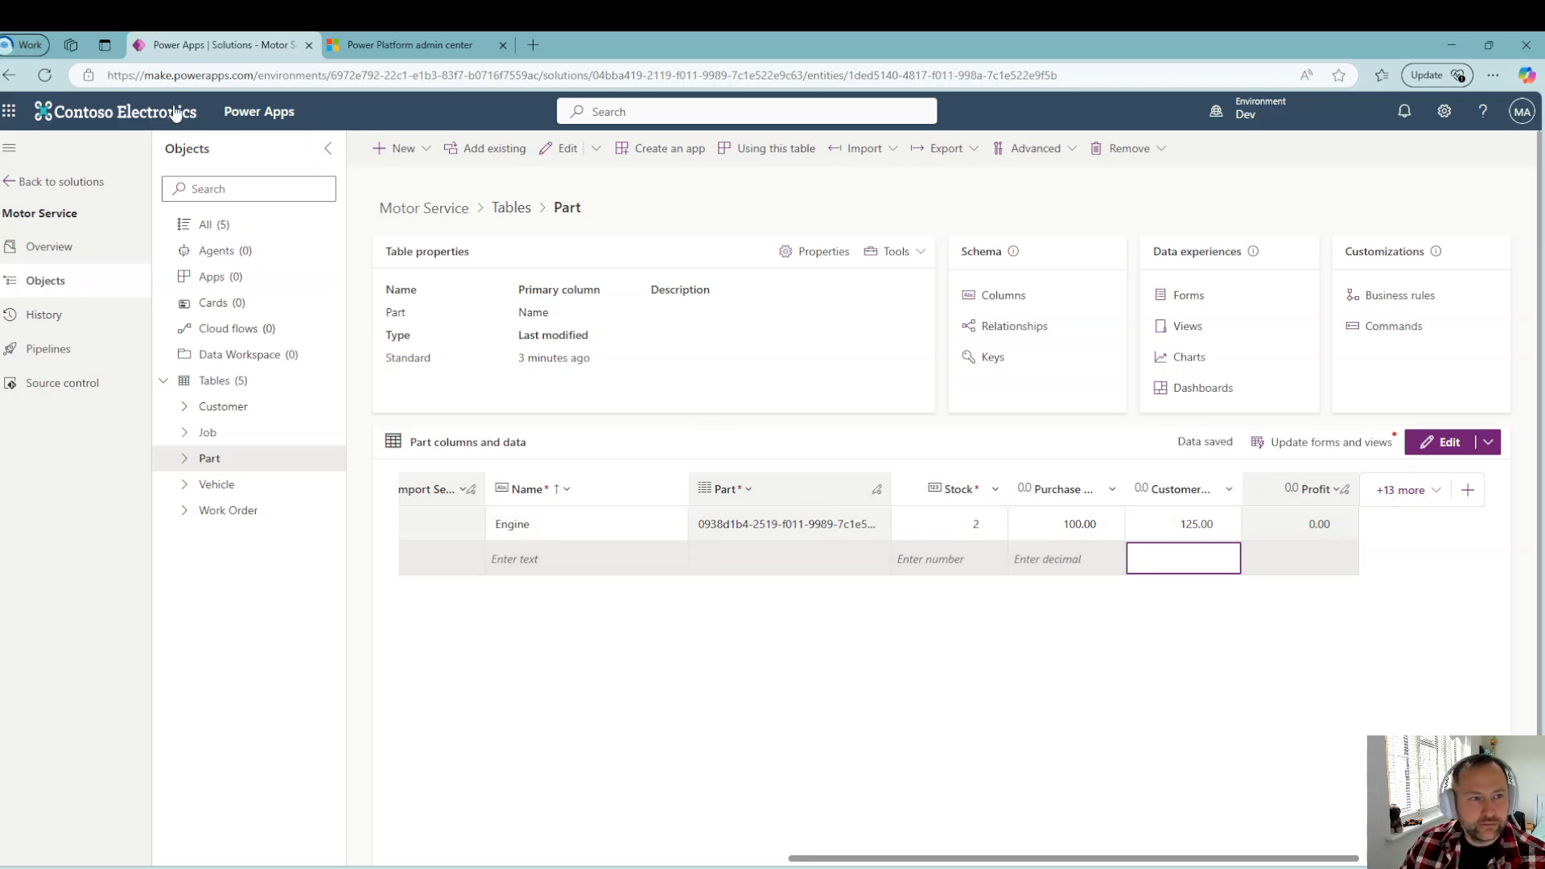
Step: Reload the Part table to check the Engine record's Profit and expand the solution's list of tables
left_click(42, 78)
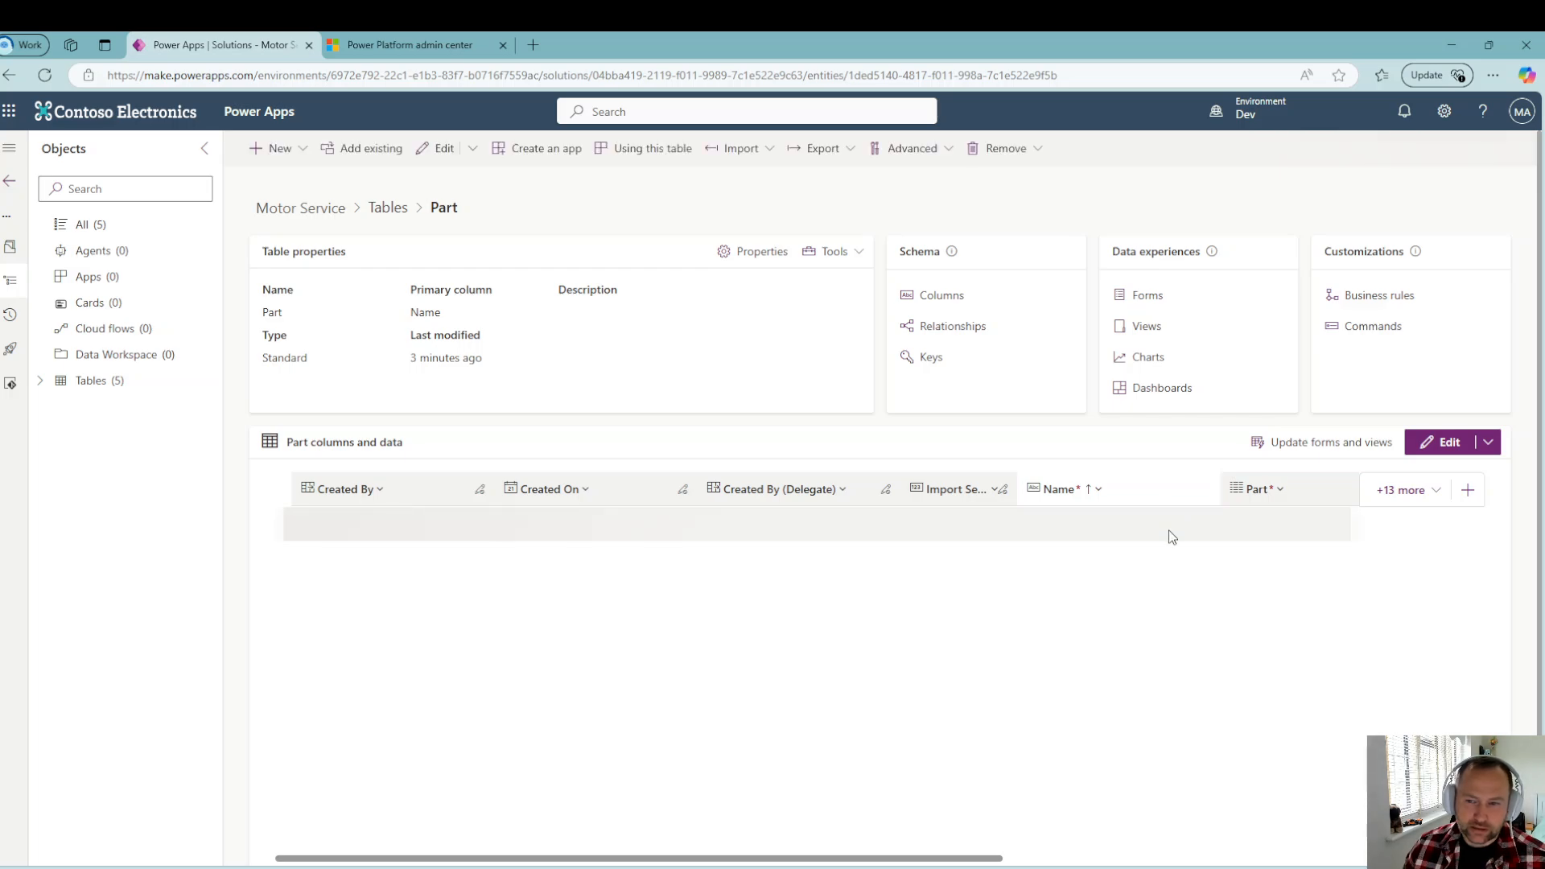
scroll(1171, 534, "right", 6)
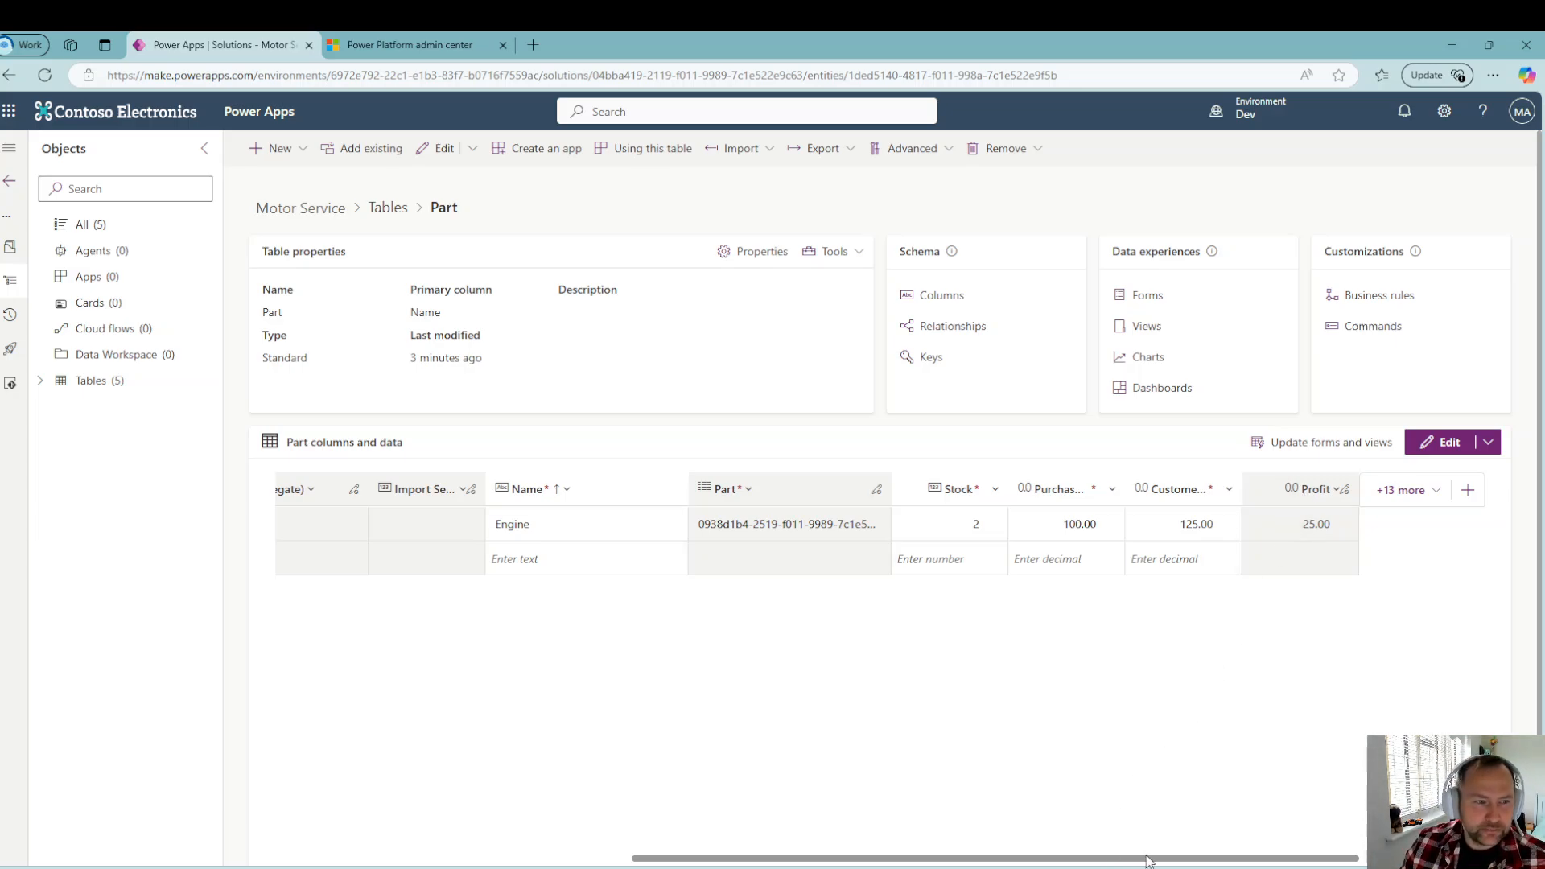
left_click(39, 383)
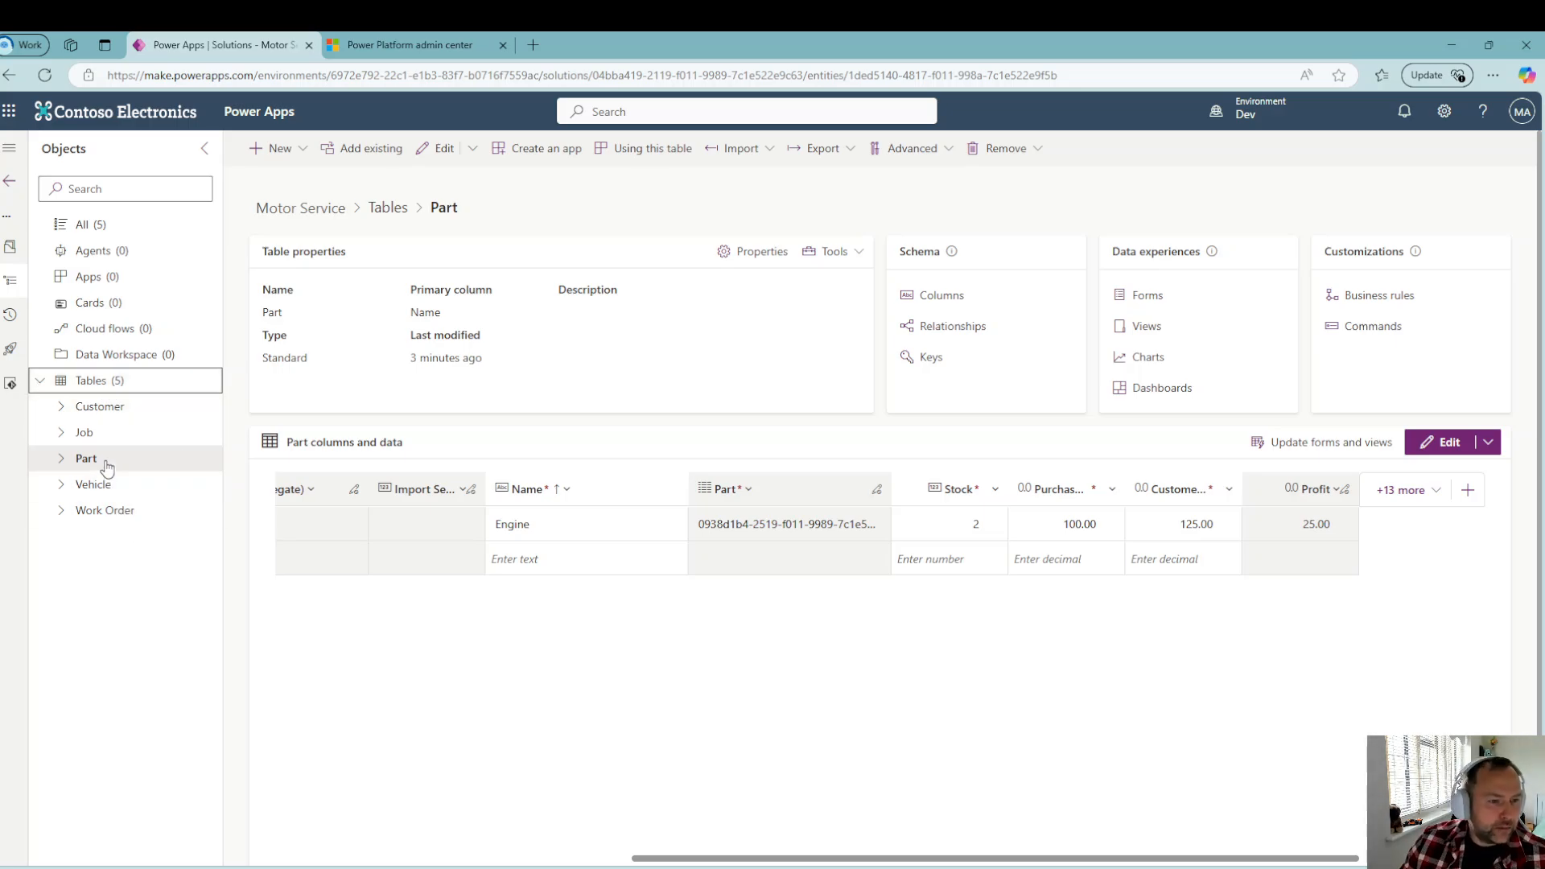
left_click(135, 464)
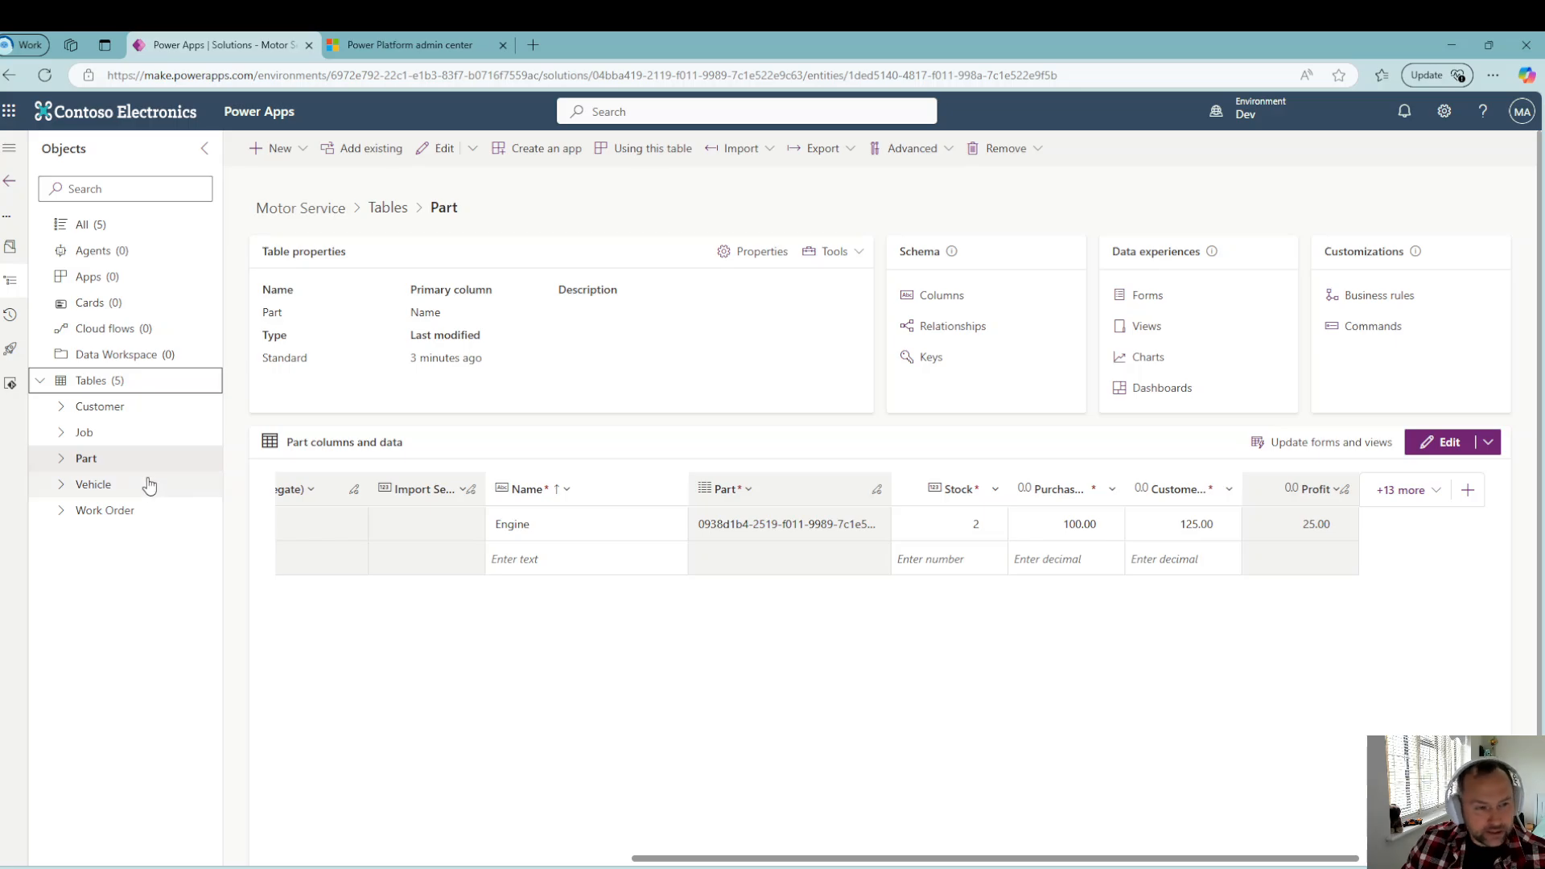